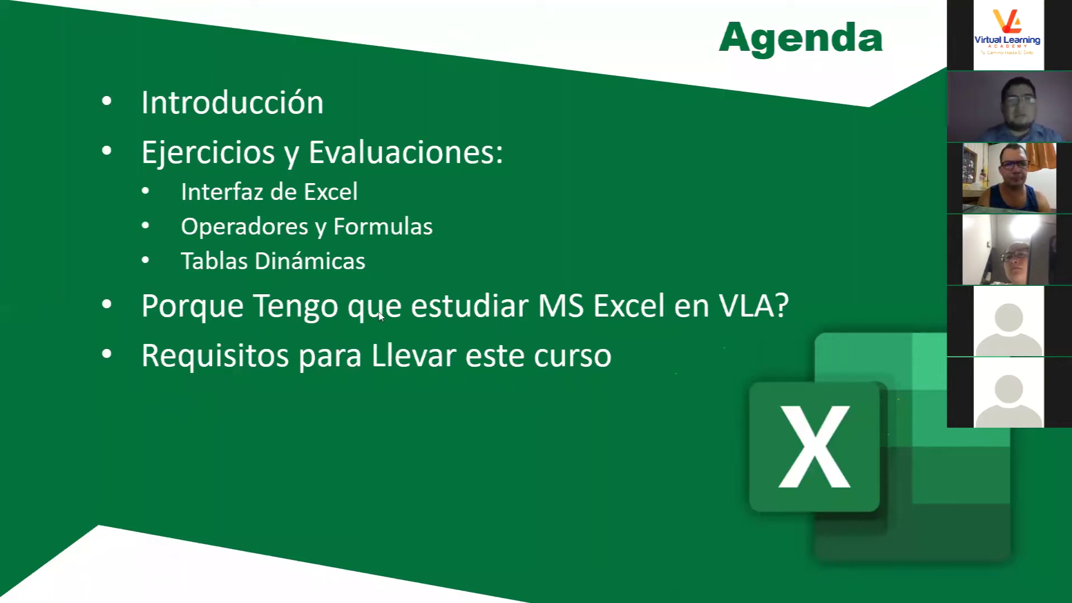
Advance the slideshow to the 'Qué es MS Excel?' slide with its seven points
left_click(459, 351)
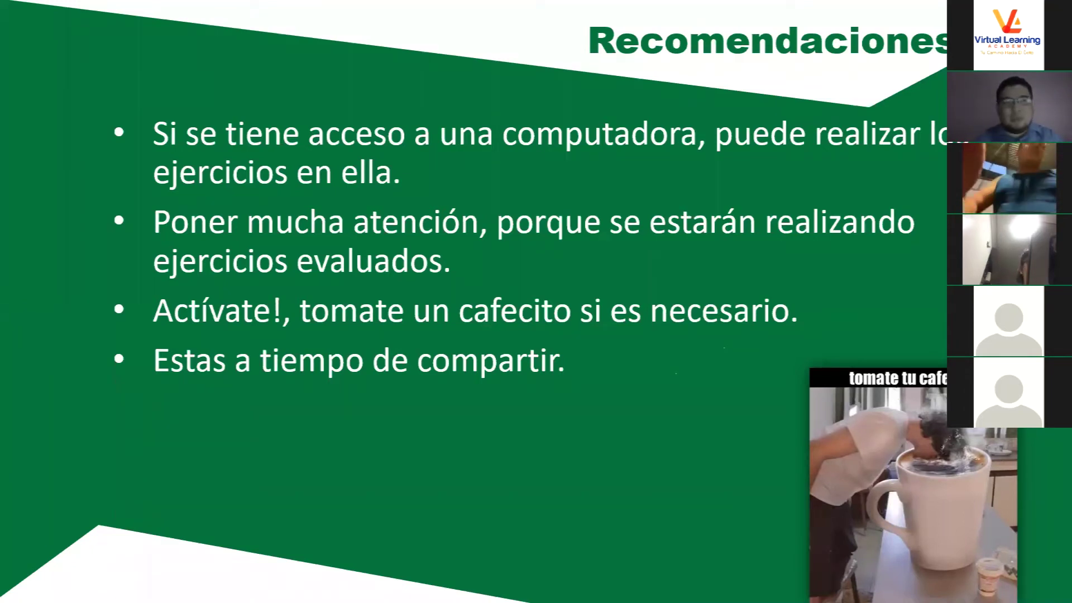
mouse_move(459, 351)
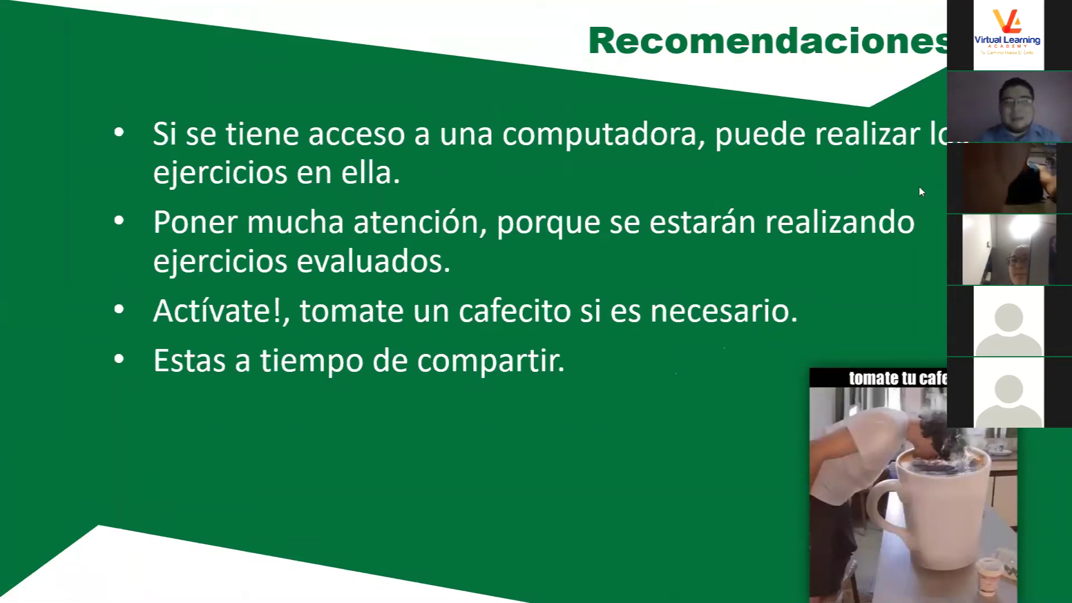
mouse_move(50, 578)
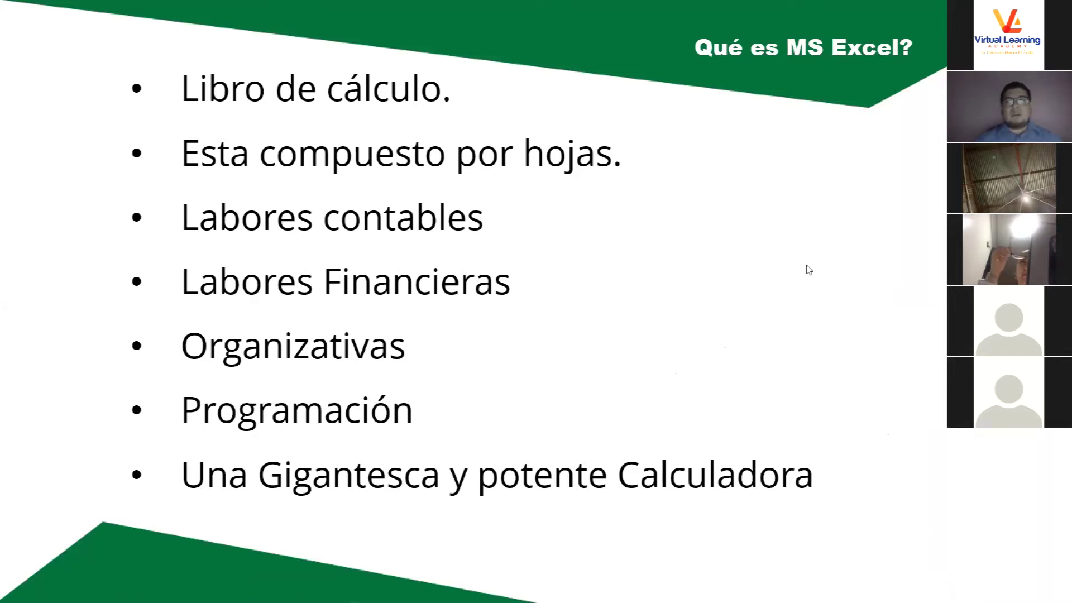
mouse_move(836, 174)
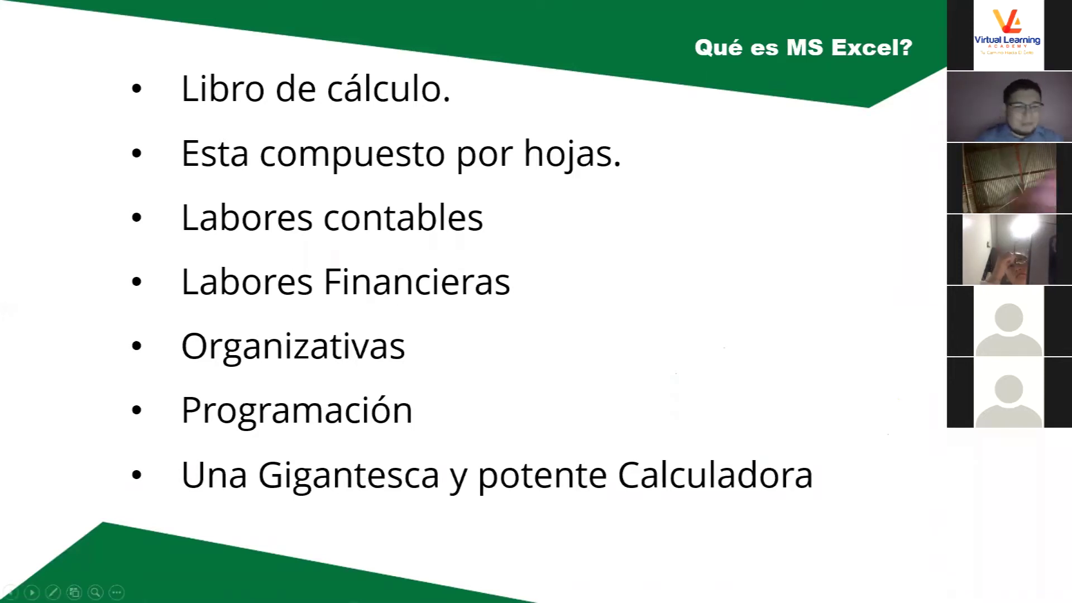
With the Pluma pen, tick 'Libro de cálculo' and mark up 'Esta compuesto por hojas' and 'Libro'
left_click(53, 592)
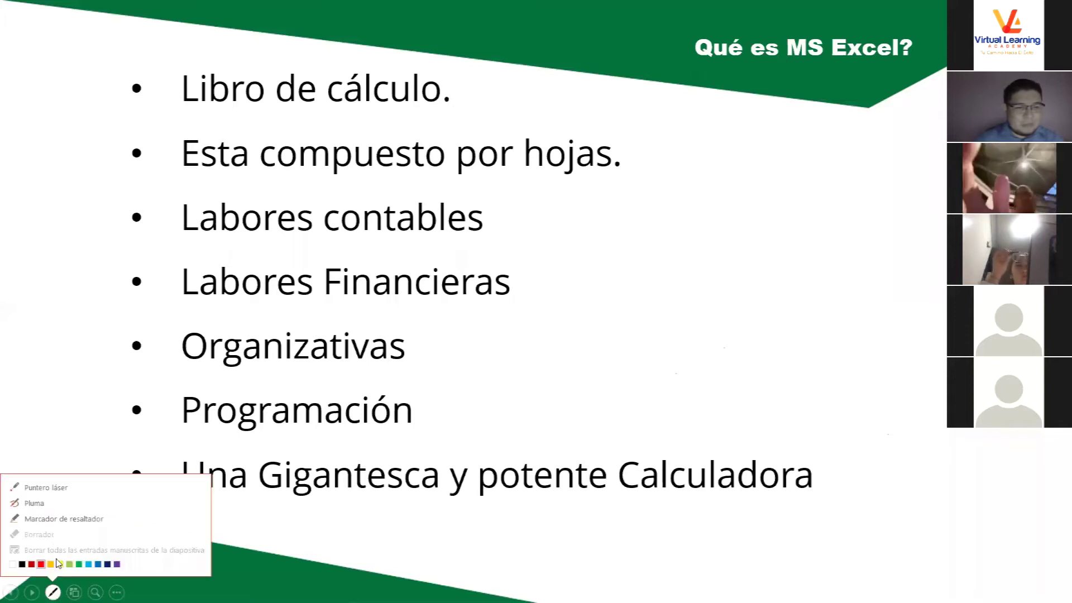
left_click(40, 503)
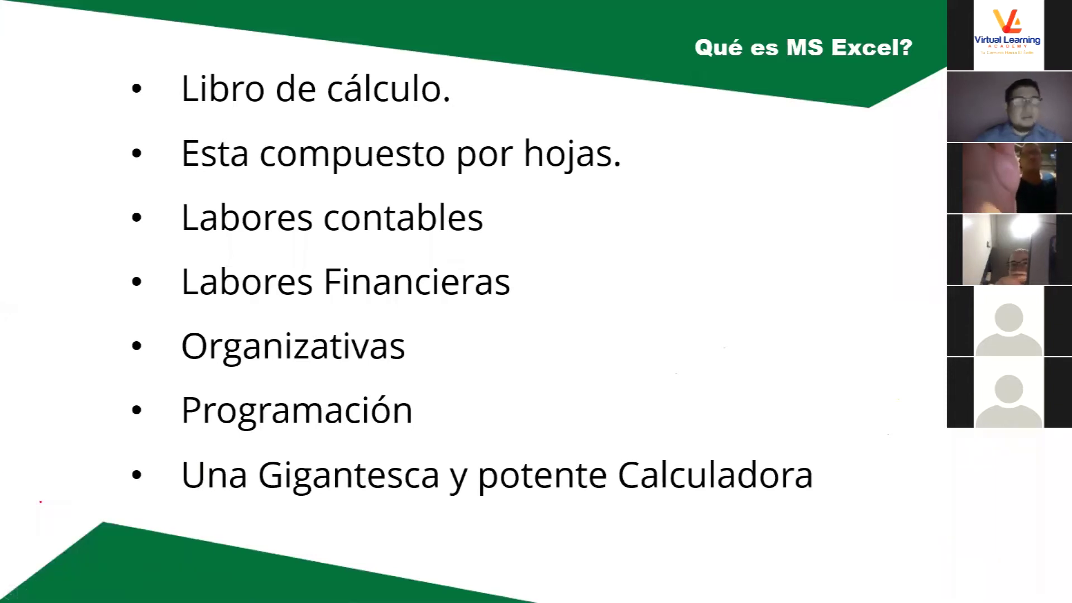
left_click_drag(482, 82, 561, 55)
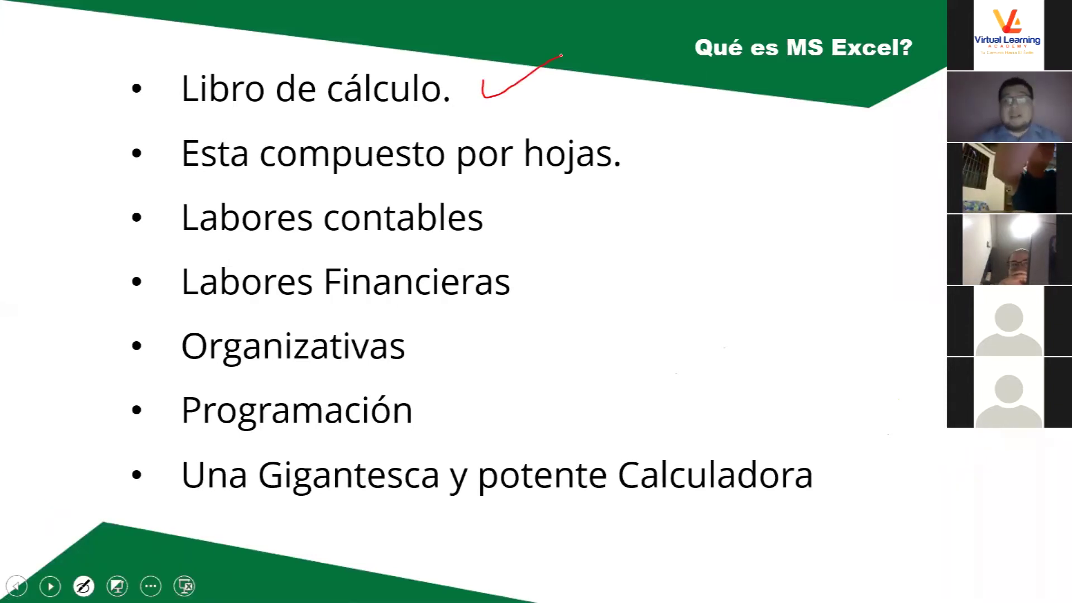
left_click_drag(179, 186, 360, 187)
left_click_drag(643, 174, 201, 185)
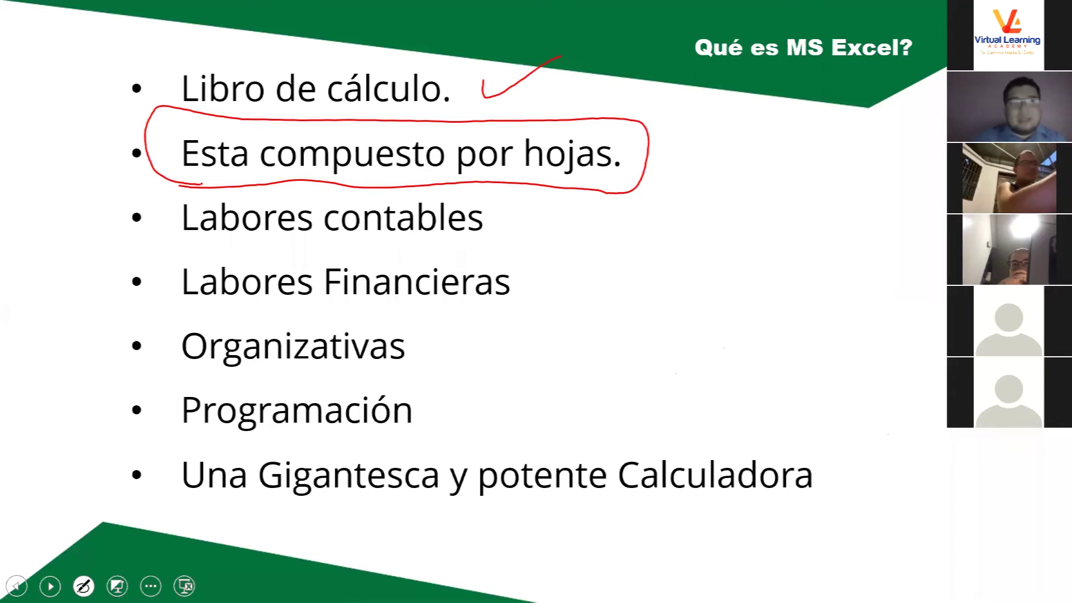
mouse_move(172, 105)
left_mouse_down()
mouse_move(205, 109)
mouse_move(204, 48)
mouse_move(174, 96)
left_mouse_up()
left_click_drag(199, 192, 587, 178)
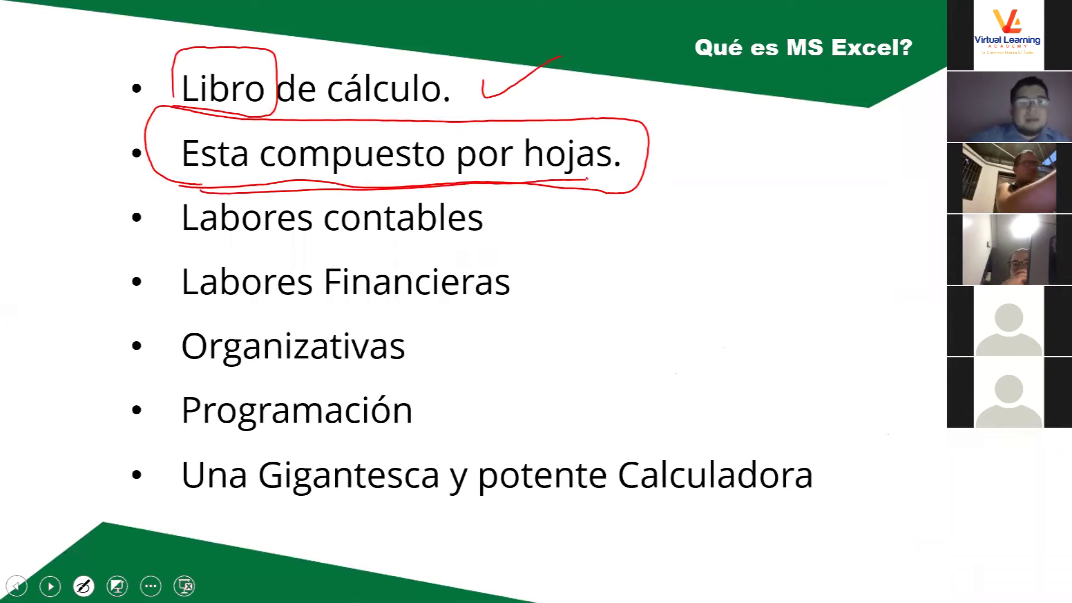
Underline 'Labores contables', 'Labores Financieras' and 'Organizativas', then circle and tick 'Programación'
left_click_drag(176, 250, 484, 244)
left_click_drag(180, 317, 500, 305)
left_click_drag(196, 380, 443, 360)
mouse_move(176, 441)
left_mouse_down()
mouse_move(435, 433)
mouse_move(254, 376)
mouse_move(178, 439)
left_mouse_up()
left_click_drag(427, 402, 494, 335)
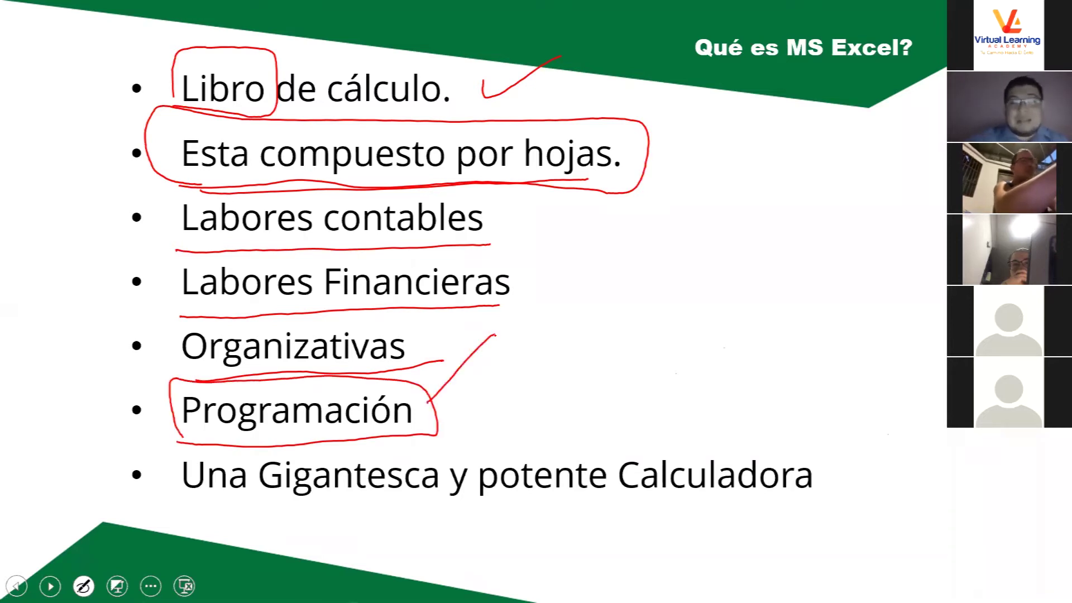
Handwrite and circle 'VBA' with an arrow, then circle 'Una Gigantesca y potente Calculadora'
mouse_move(511, 291)
left_mouse_down()
mouse_move(552, 267)
mouse_move(603, 329)
left_mouse_up()
left_click_drag(581, 263, 617, 312)
mouse_move(660, 272)
left_mouse_down()
mouse_move(700, 267)
mouse_move(703, 228)
left_mouse_up()
left_click_drag(727, 284, 529, 382)
left_click_drag(748, 268, 525, 365)
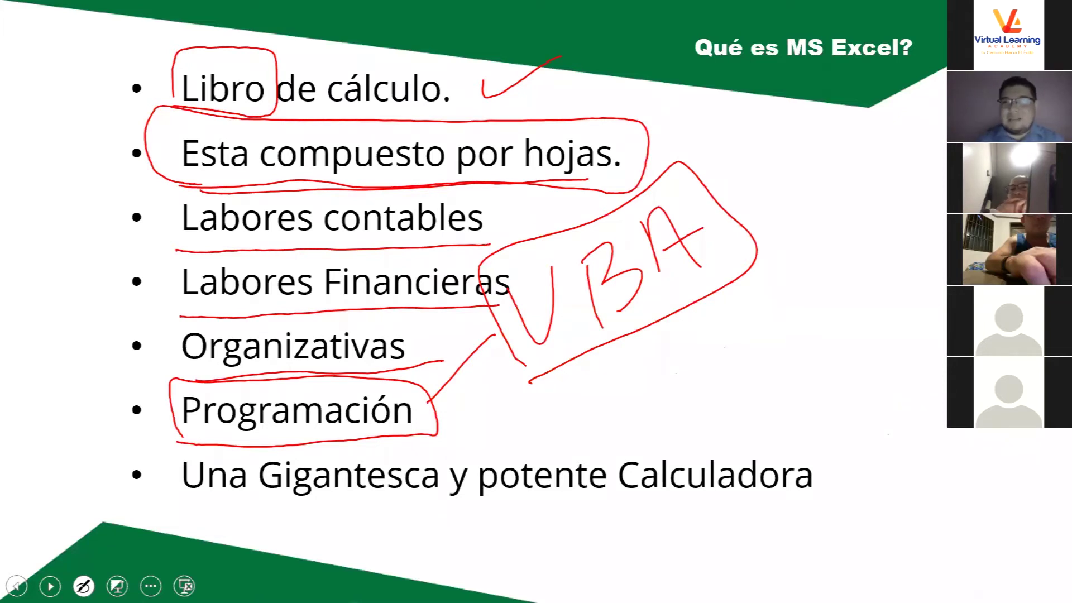
mouse_move(623, 314)
left_mouse_down()
mouse_move(717, 339)
mouse_move(706, 373)
mouse_move(725, 322)
left_mouse_up()
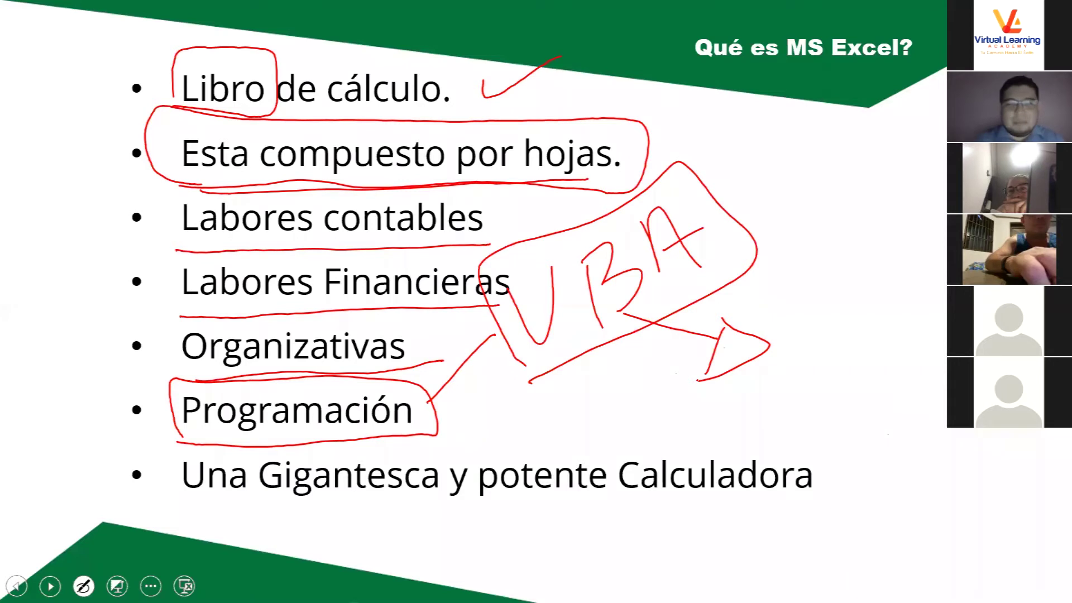
mouse_move(184, 516)
left_mouse_down()
mouse_move(793, 496)
mouse_move(218, 515)
left_mouse_up()
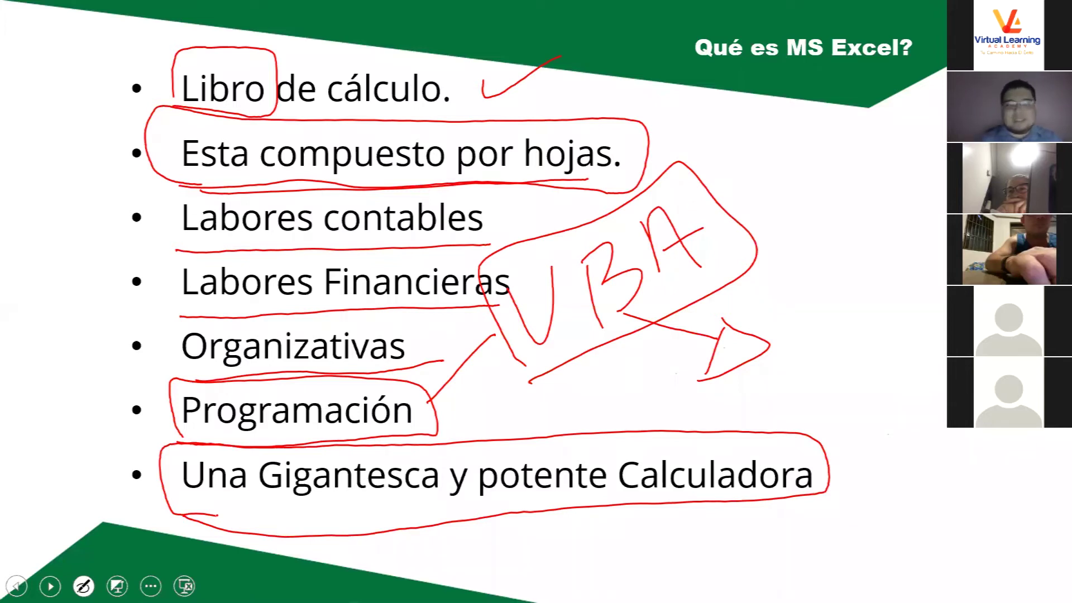
Clear the ink, go to 'Para que Sirve Excel?', then underline and circle 'Análisis y'
key("e")
key("Right")
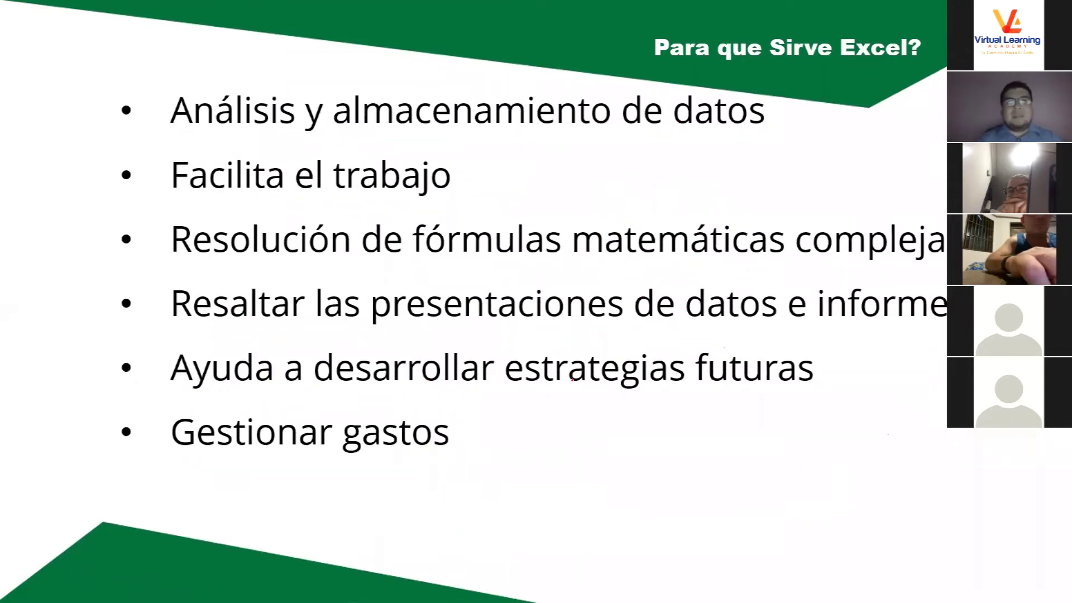
left_click_drag(150, 127, 223, 136)
left_click_drag(288, 142, 151, 129)
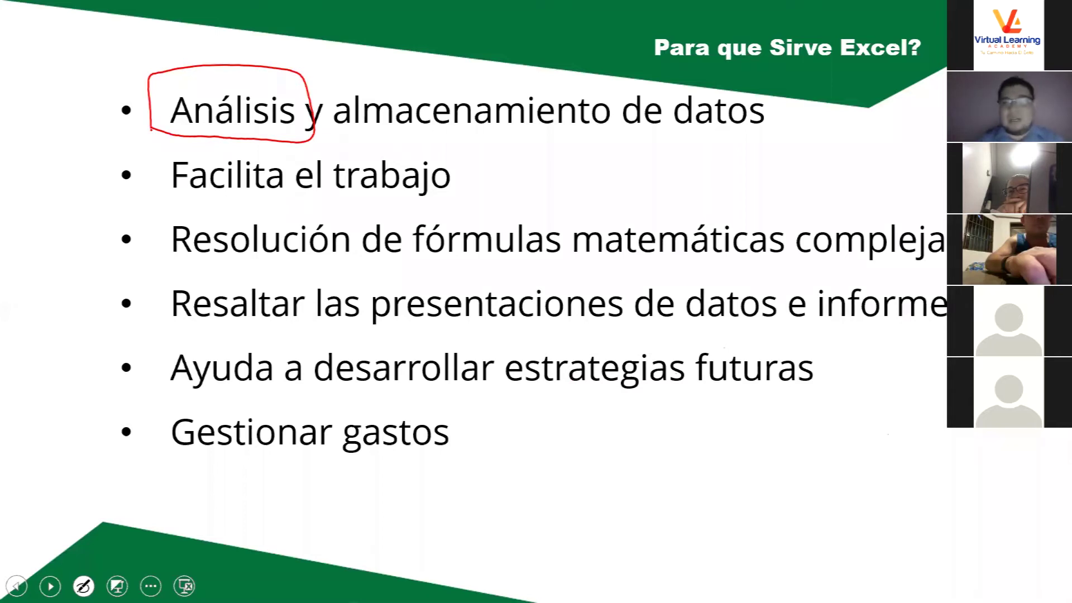
left_click_drag(268, 48, 323, 1)
left_click_drag(301, 67, 375, 2)
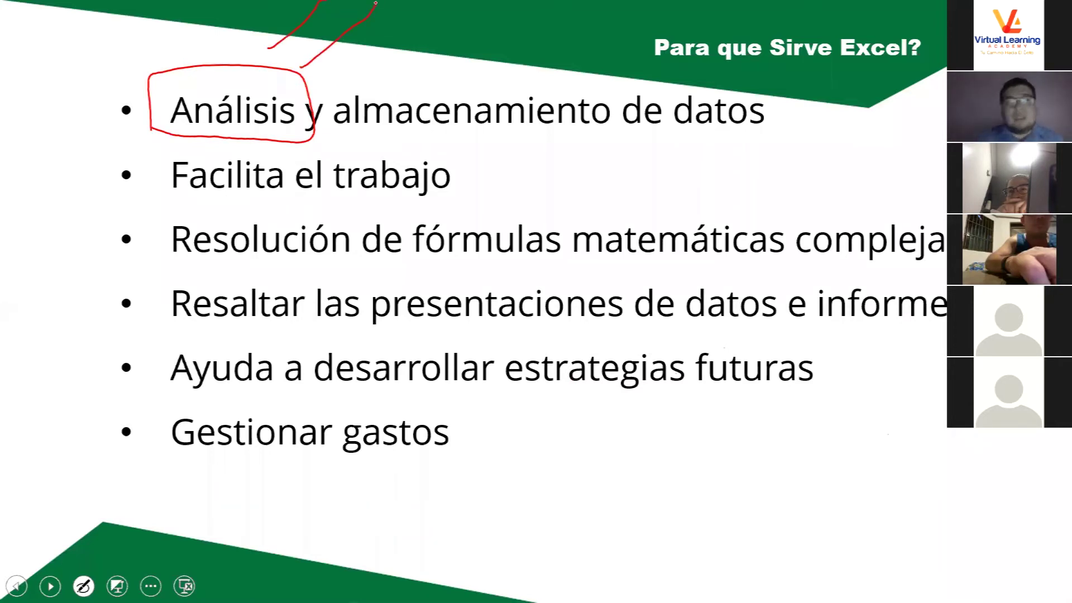
Circle 'almacenamiento de datos' and draw a pointer to a handwritten note below it
left_click_drag(186, 11, 214, 72)
mouse_move(343, 137)
left_mouse_down()
mouse_move(797, 135)
mouse_move(330, 123)
left_mouse_up()
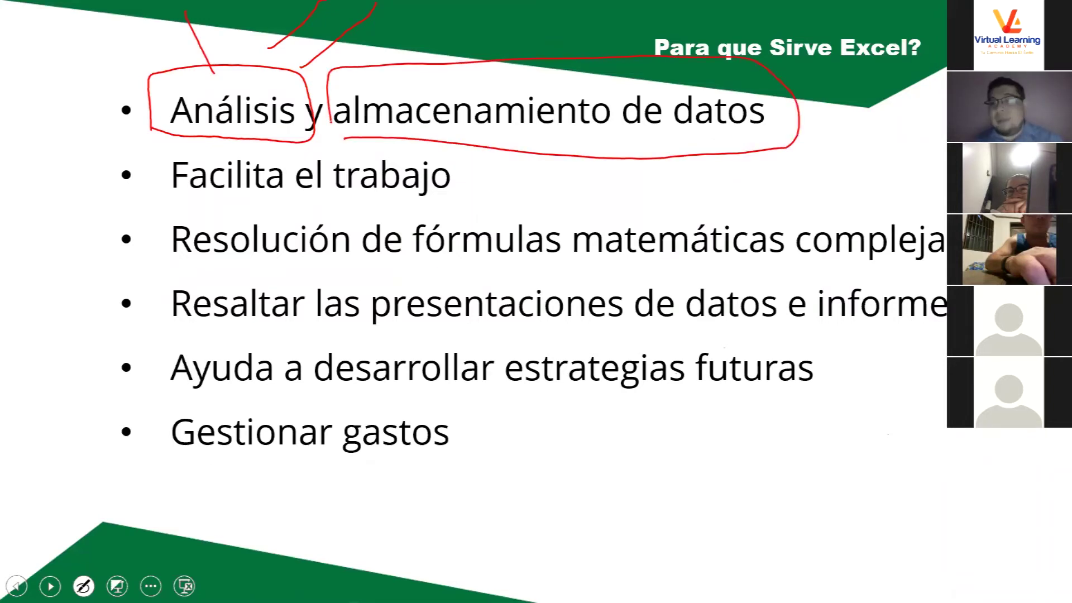
left_click_drag(457, 124, 580, 184)
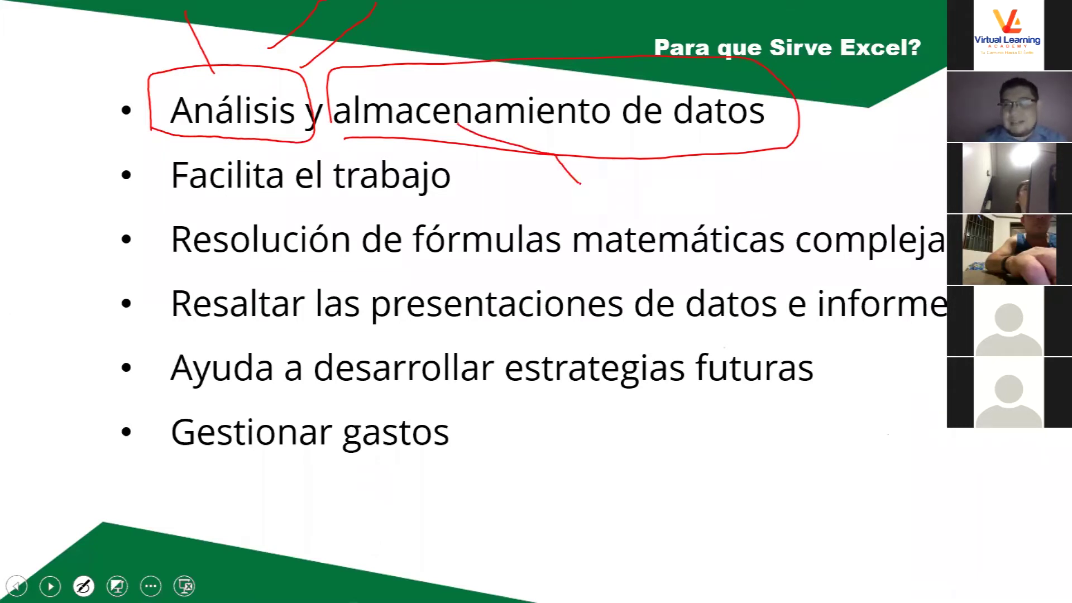
mouse_move(603, 177)
left_mouse_down()
mouse_move(600, 222)
mouse_move(621, 212)
left_mouse_up()
left_click_drag(600, 200, 645, 208)
mouse_move(663, 172)
left_mouse_down()
mouse_move(658, 205)
mouse_move(674, 185)
left_mouse_up()
mouse_move(661, 204)
left_mouse_down()
mouse_move(673, 201)
mouse_move(649, 208)
left_mouse_up()
left_click_drag(701, 162, 706, 198)
left_click_drag(729, 144, 718, 198)
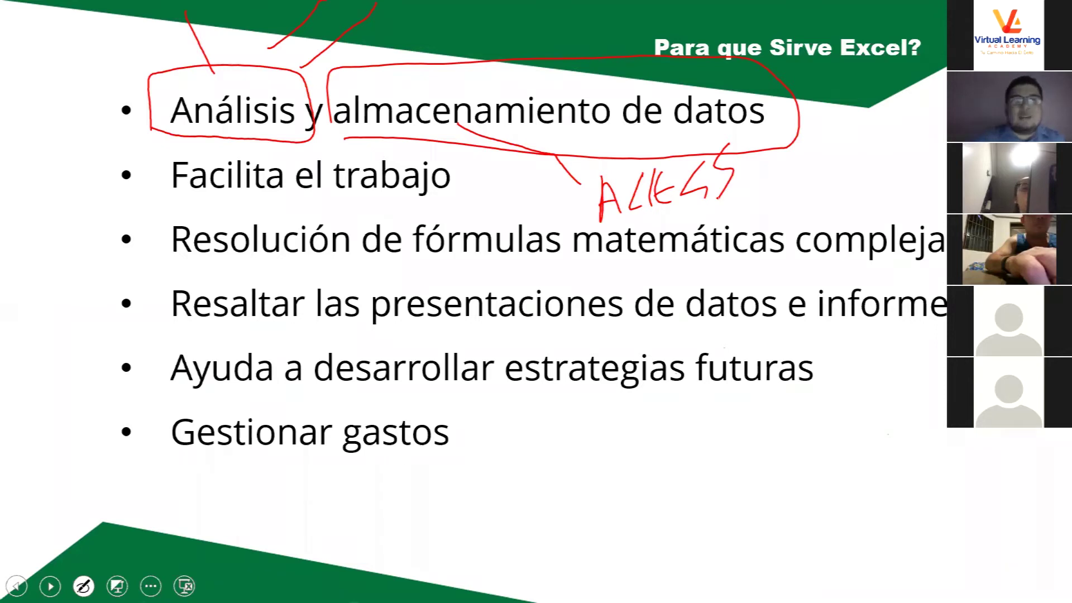
Box the words 'almacenamiento' and 'de datos'
mouse_move(335, 61)
left_mouse_down()
mouse_move(321, 143)
mouse_move(623, 146)
mouse_move(623, 53)
mouse_move(333, 60)
left_mouse_up()
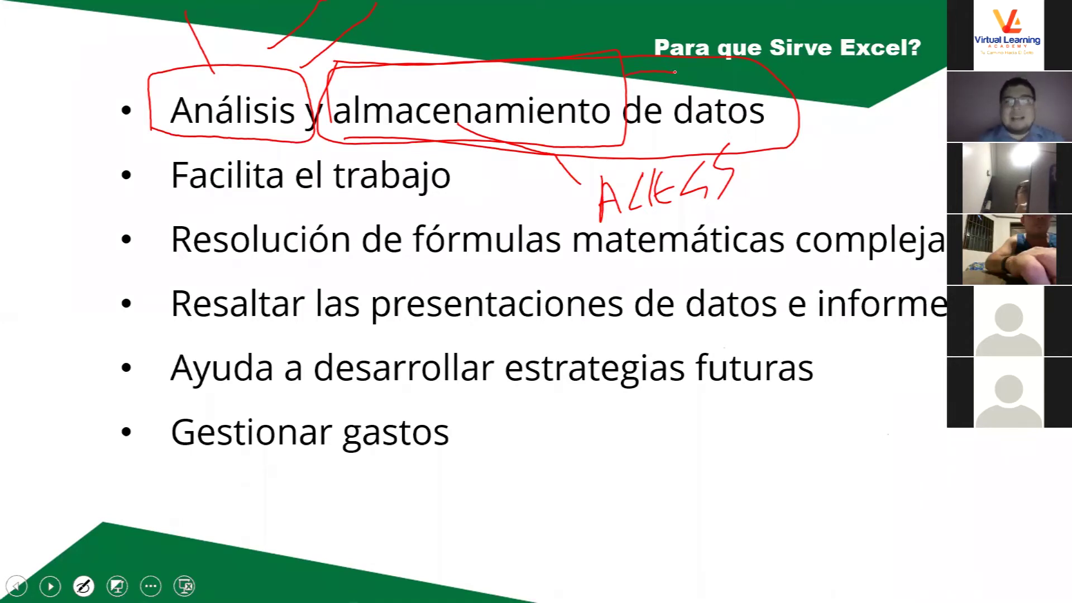
left_click_drag(620, 139, 639, 139)
left_click_drag(786, 137, 642, 68)
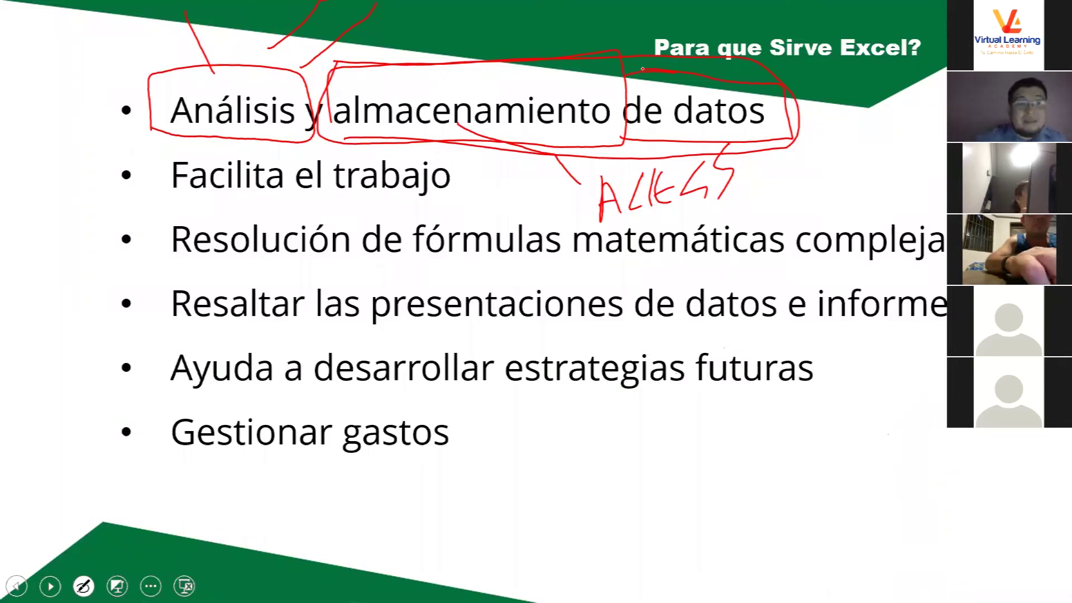
Mark 'Facilita el trabajo', strike 'Gestionar gastos', and underline and circle the formulas line
mouse_move(167, 205)
left_mouse_down()
mouse_move(427, 207)
mouse_move(160, 209)
left_mouse_up()
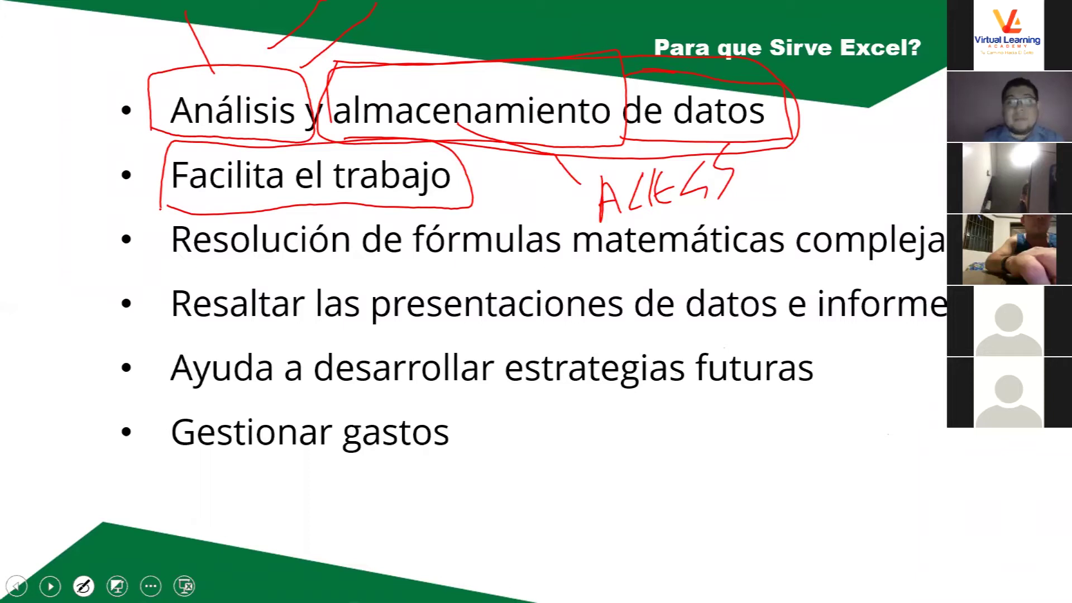
left_click_drag(462, 146, 246, 215)
left_click_drag(151, 413, 397, 439)
mouse_move(246, 216)
left_mouse_down()
mouse_move(168, 146)
mouse_move(459, 149)
mouse_move(449, 193)
left_mouse_up()
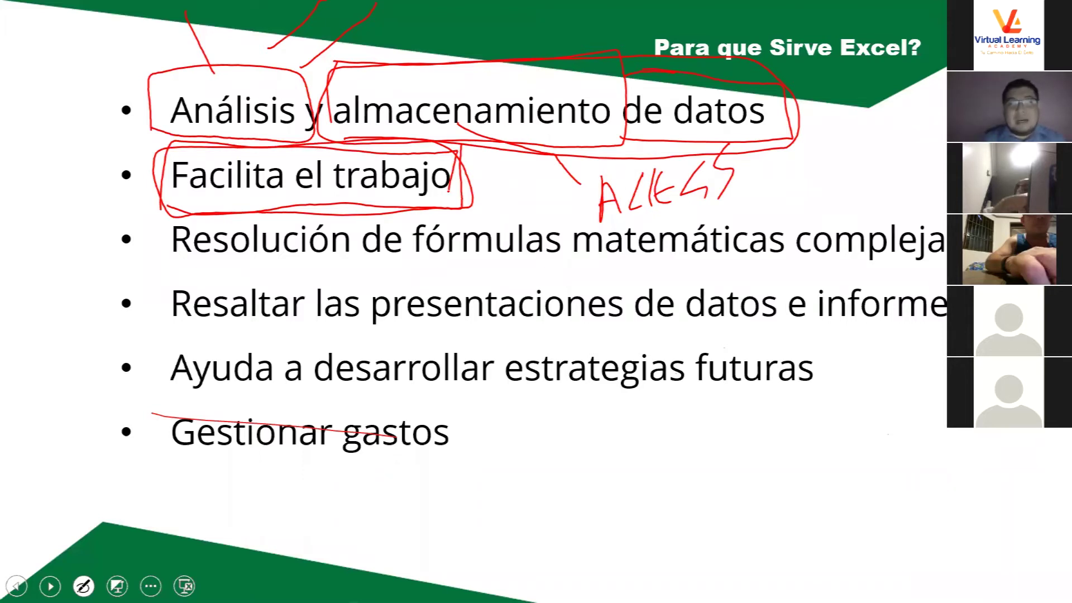
mouse_move(173, 268)
left_mouse_down()
mouse_move(824, 288)
mouse_move(818, 266)
mouse_move(803, 261)
left_mouse_up()
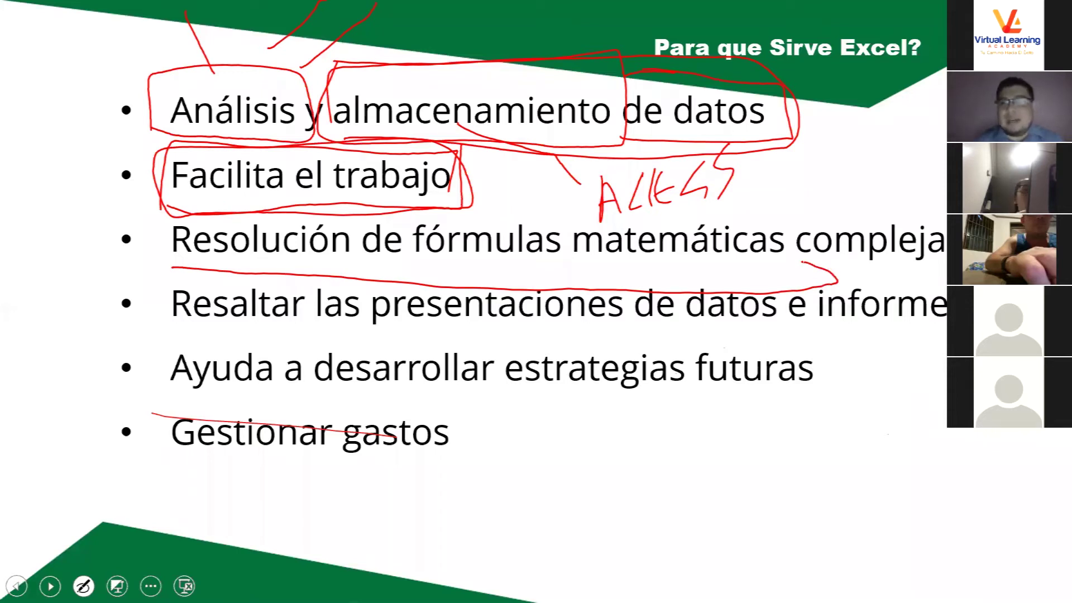
mouse_move(194, 263)
left_mouse_down()
mouse_move(183, 261)
mouse_move(189, 218)
mouse_move(890, 202)
left_mouse_up()
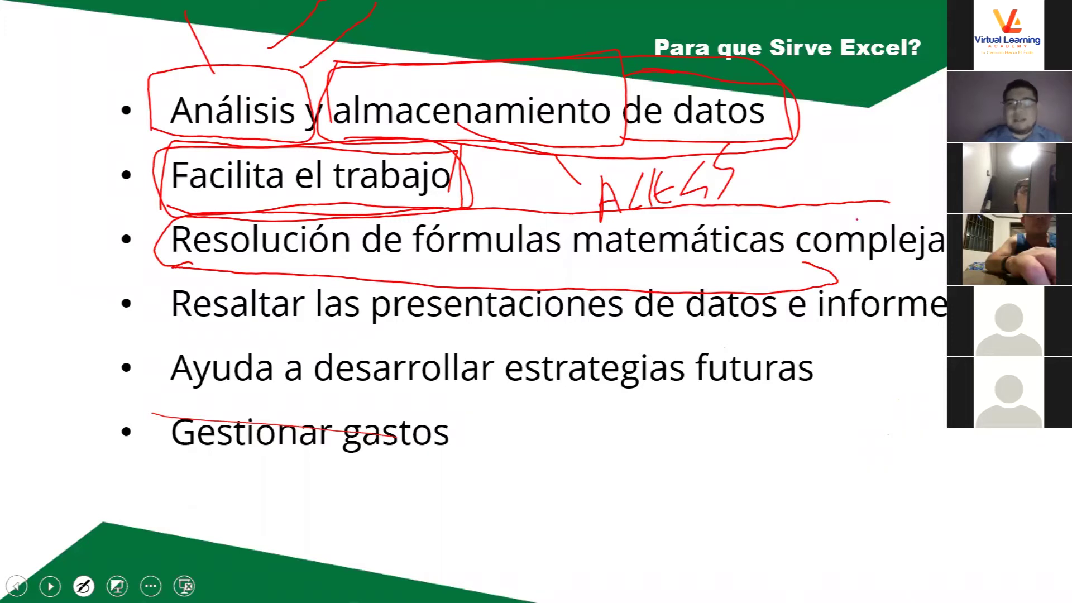
Handwrite 'Solver' beside 'Gestionar gastos' and box it
left_click_drag(761, 200, 917, 194)
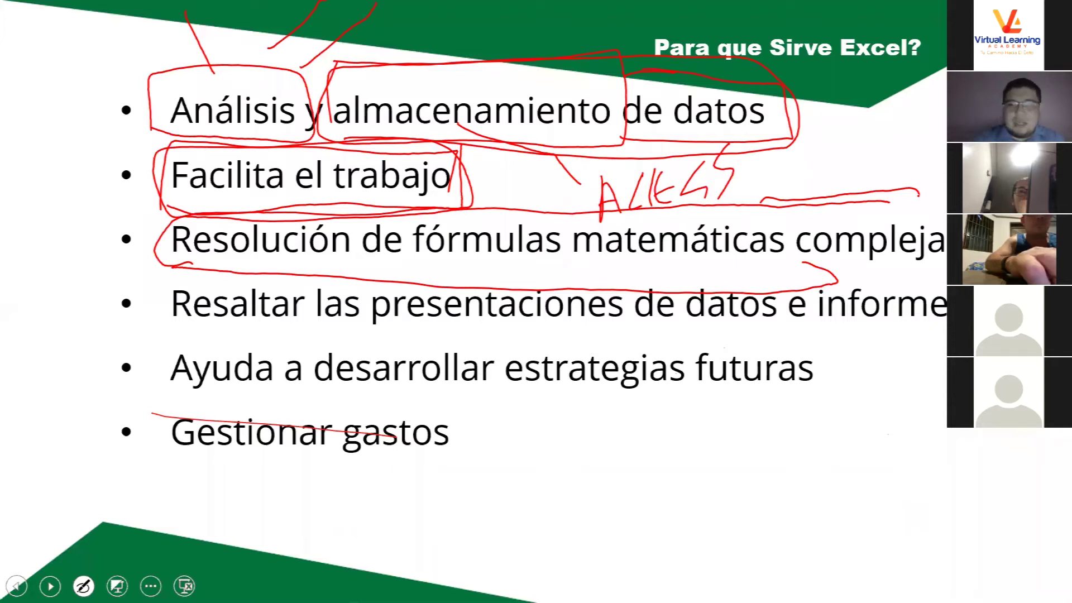
left_click_drag(608, 410, 578, 477)
left_click_drag(642, 429, 641, 430)
mouse_move(664, 396)
left_mouse_down()
mouse_move(675, 463)
mouse_move(719, 394)
mouse_move(760, 441)
left_mouse_up()
left_click_drag(778, 389, 817, 383)
mouse_move(600, 506)
left_mouse_down()
mouse_move(840, 458)
mouse_move(631, 373)
mouse_move(585, 502)
left_mouse_up()
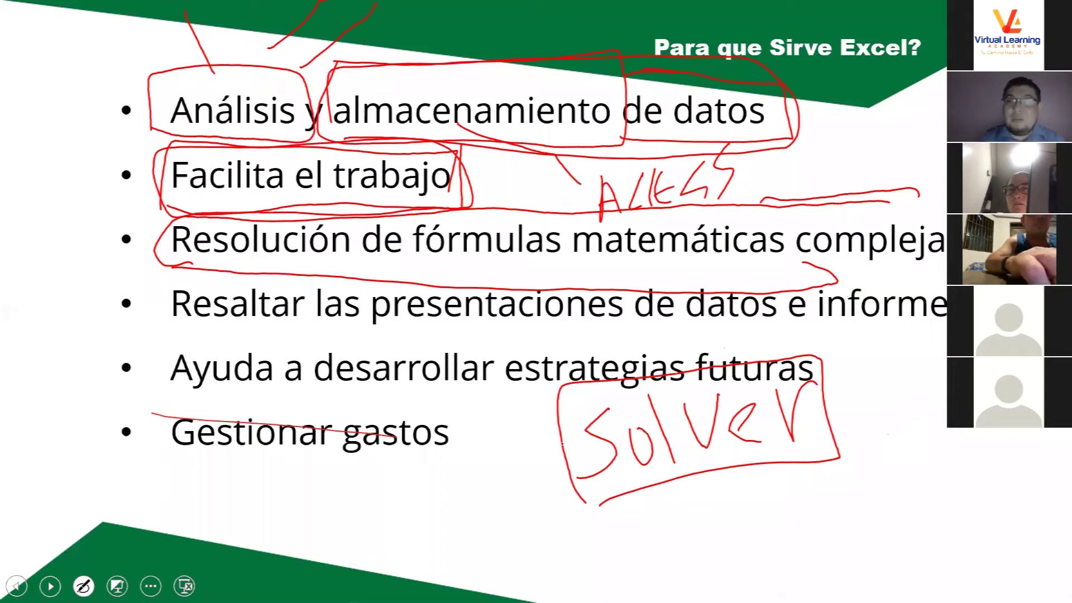
left_click_drag(825, 412, 875, 444)
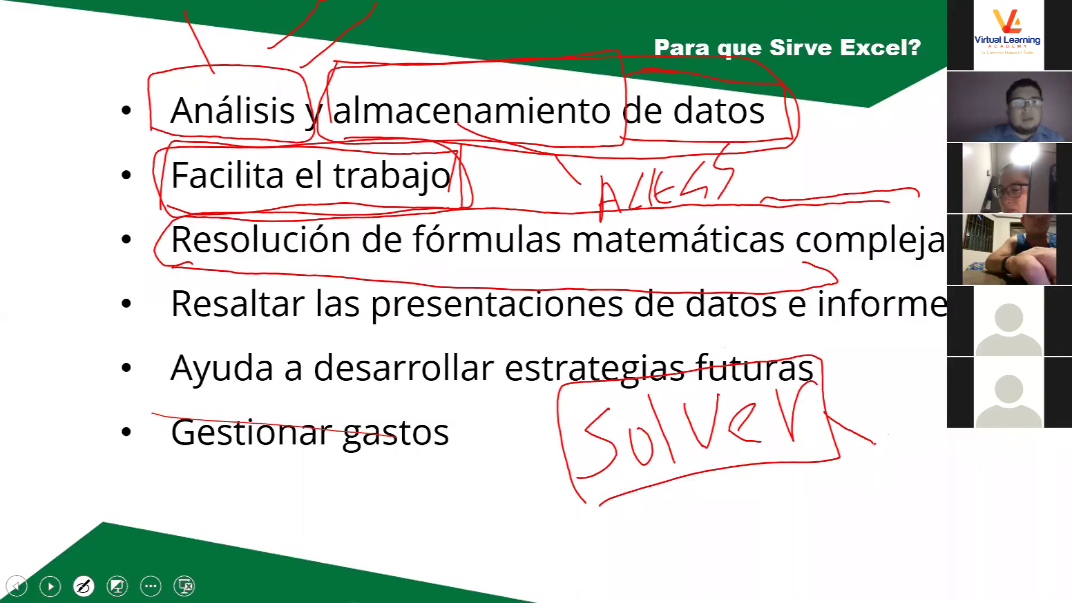
Underline the 'Resaltar las presentaciones' line and handwrite 'Power view' below Solver
left_click_drag(177, 329, 733, 333)
mouse_move(821, 330)
left_mouse_down()
mouse_move(931, 331)
mouse_move(881, 393)
mouse_move(895, 481)
left_mouse_up()
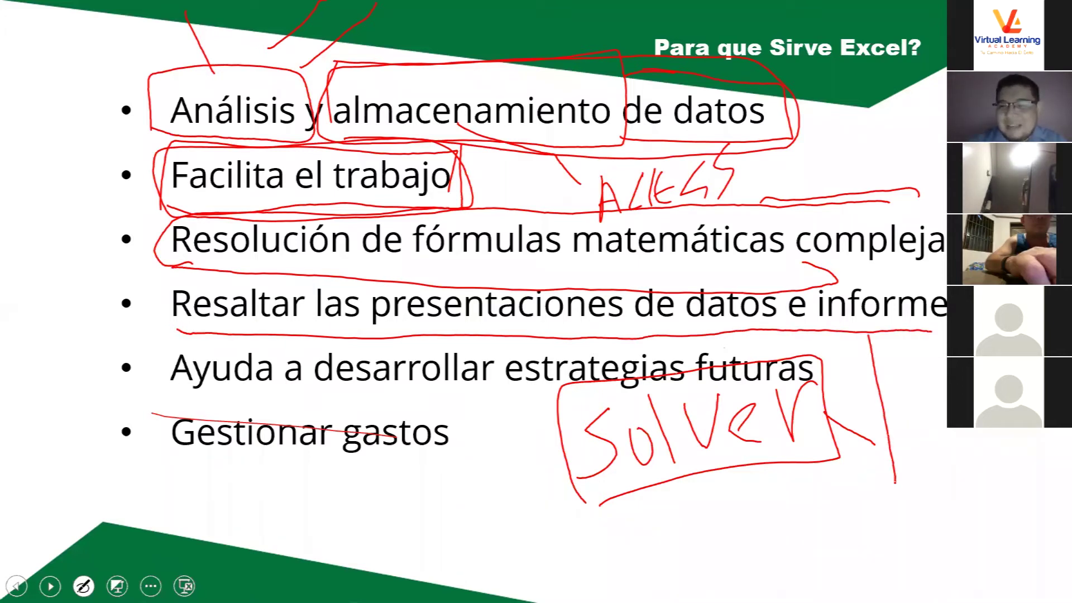
mouse_move(780, 516)
left_mouse_down()
mouse_move(807, 584)
mouse_move(792, 553)
mouse_move(834, 530)
mouse_move(871, 539)
mouse_move(886, 492)
left_mouse_up()
left_click_drag(896, 510, 918, 494)
left_click_drag(940, 533, 945, 473)
mouse_move(881, 562)
left_mouse_down()
mouse_move(907, 560)
mouse_move(930, 575)
left_mouse_up()
left_click_drag(943, 536, 1002, 497)
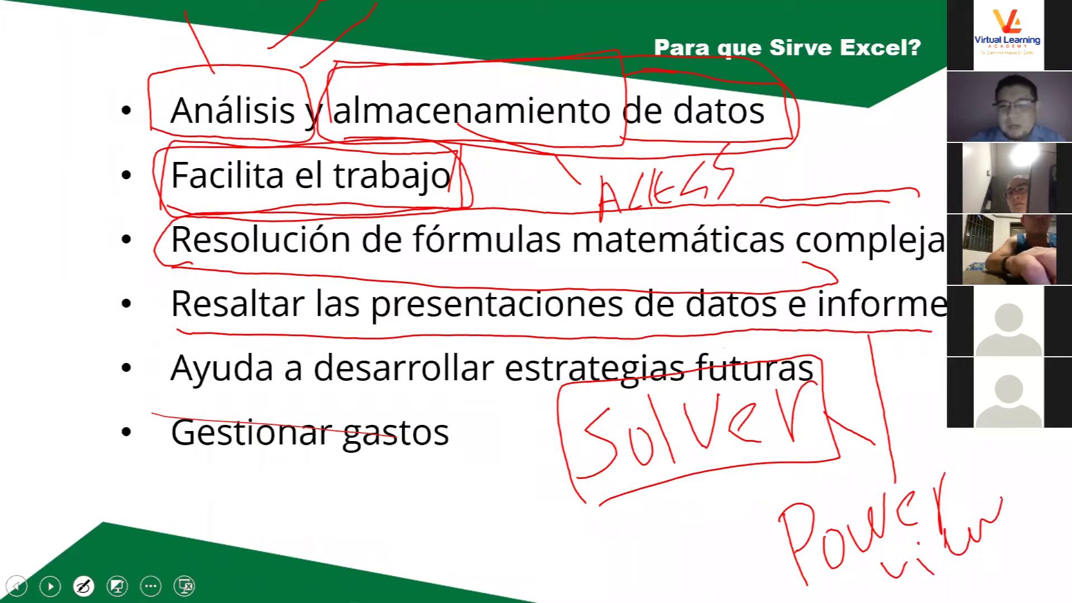
Handwrite 'Pivot' and 'query' at the lower left and underline the presentations bullet
left_click_drag(254, 475, 274, 552)
left_click(323, 553)
left_click_drag(248, 505, 323, 553)
left_click_drag(321, 475, 365, 471)
left_click_drag(376, 479, 393, 486)
mouse_move(424, 441)
left_mouse_down()
mouse_move(436, 502)
mouse_move(447, 456)
left_mouse_up()
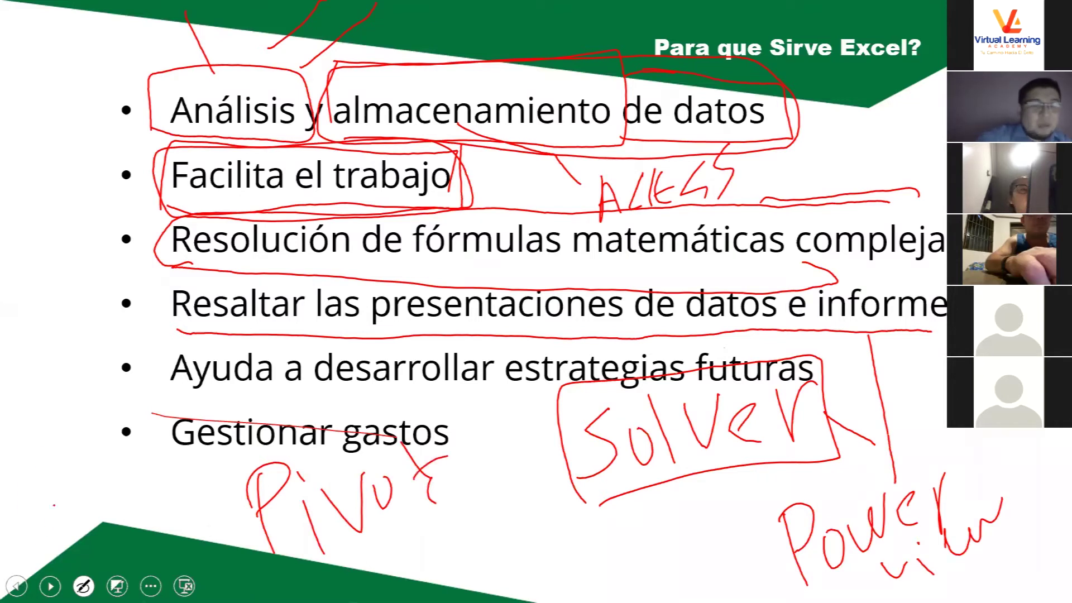
left_click_drag(56, 455, 93, 570)
mouse_move(71, 488)
left_mouse_down()
mouse_move(100, 436)
mouse_move(134, 455)
mouse_move(167, 388)
left_mouse_up()
left_click_drag(161, 351, 212, 394)
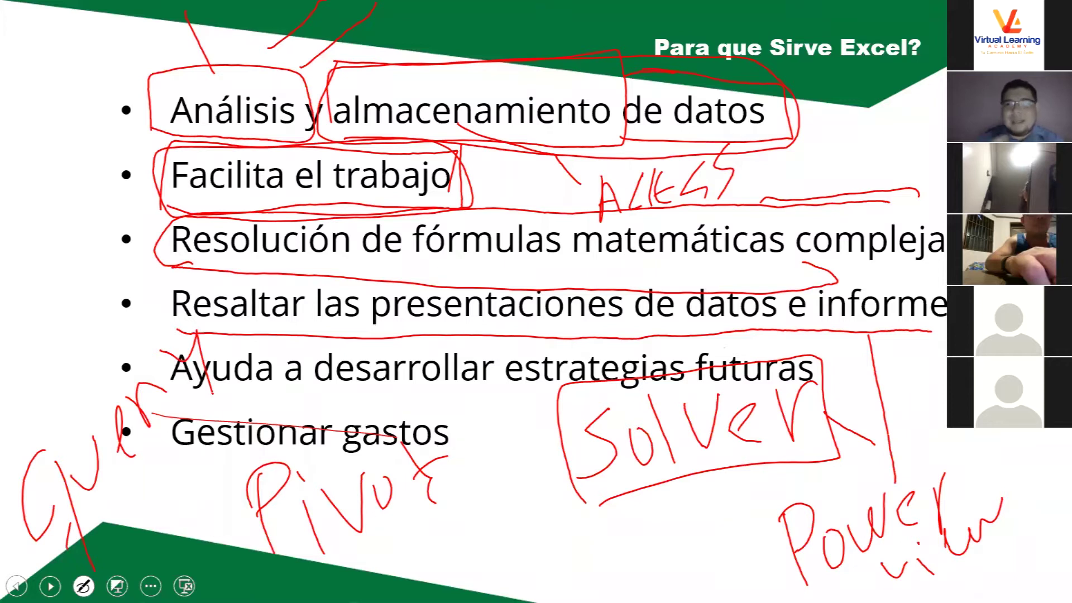
mouse_move(219, 330)
left_mouse_down()
mouse_move(554, 337)
mouse_move(165, 319)
left_mouse_up()
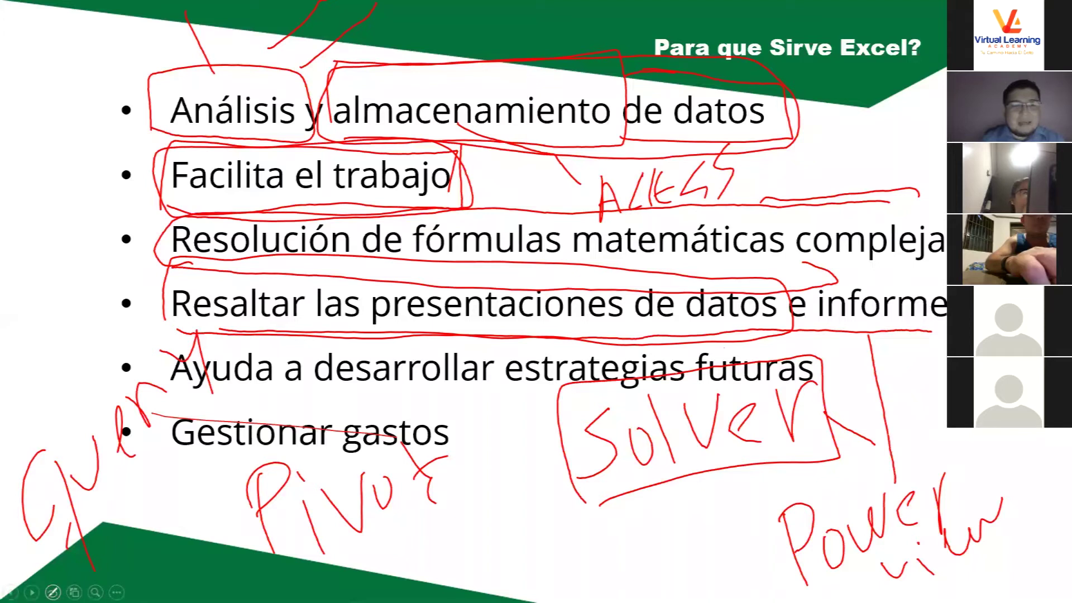
left_click(52, 592)
Erase all ink, then circle 'Ayuda a desarrollar estrategias futuras' and underline 'Gestionar gastos'
left_click(57, 550)
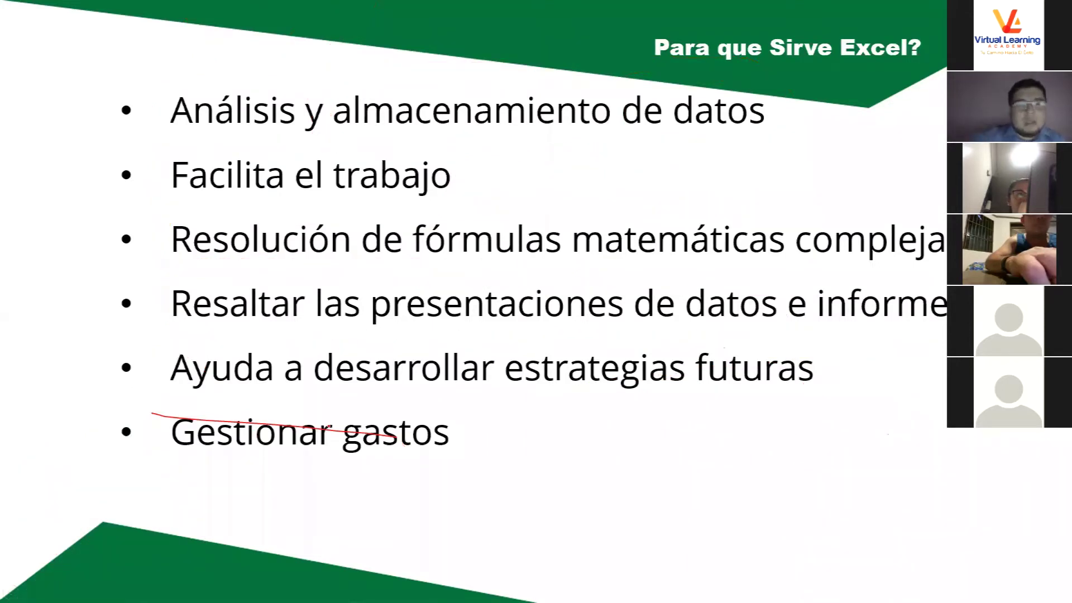
mouse_move(188, 399)
left_mouse_down()
mouse_move(193, 335)
mouse_move(192, 398)
mouse_move(167, 480)
mouse_move(488, 427)
mouse_move(174, 412)
left_mouse_up()
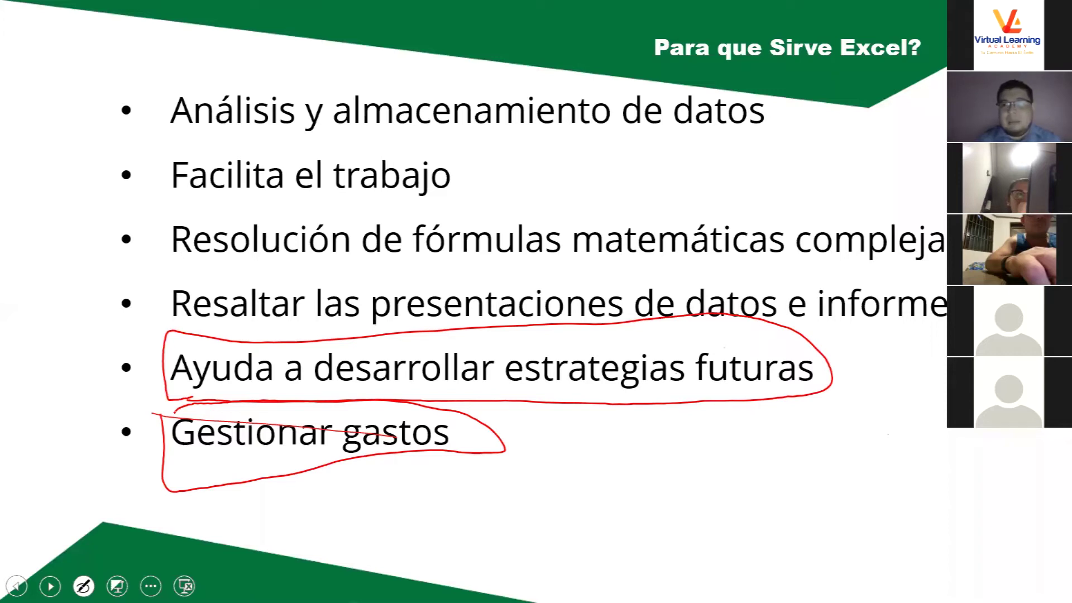
mouse_move(138, 473)
left_mouse_down()
mouse_move(479, 470)
mouse_move(163, 387)
mouse_move(139, 475)
left_mouse_up()
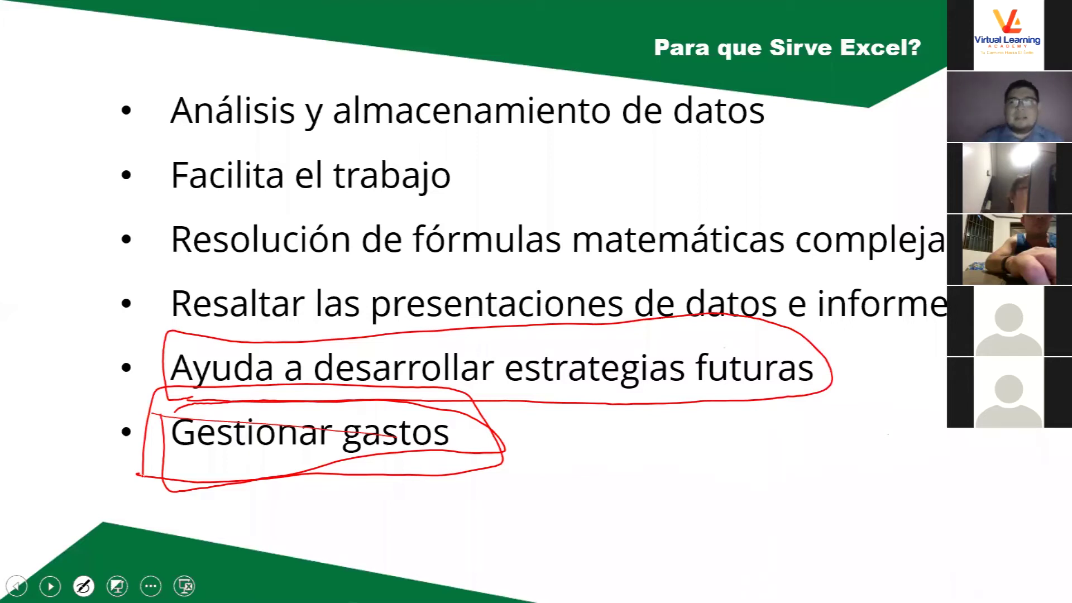
Move on to the 'En que Áreas se utiliza?' slide with the Pen selected
key("e")
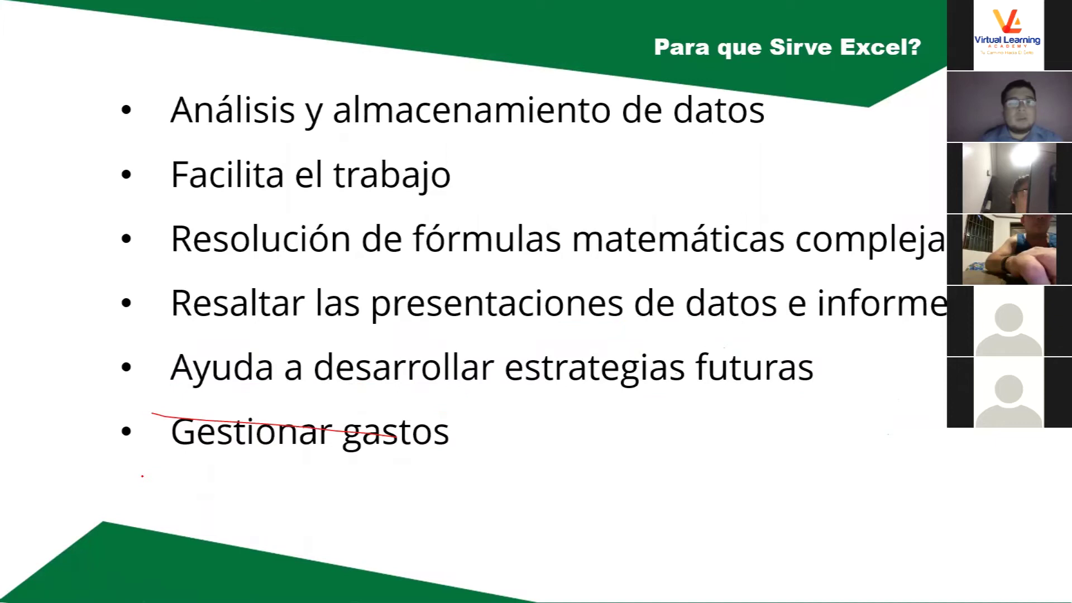
key("Right")
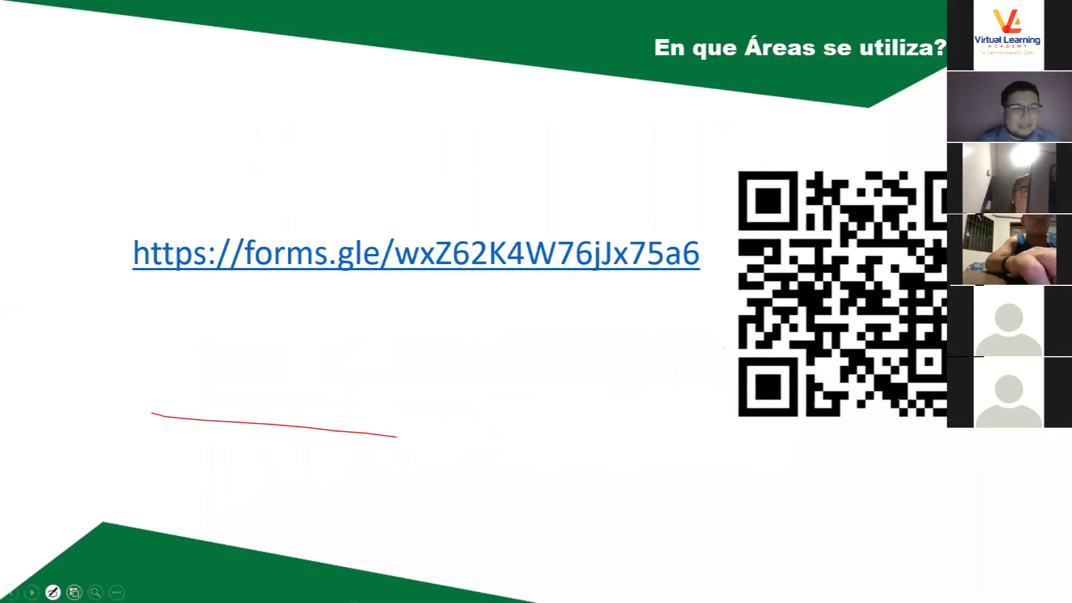
left_click(53, 592)
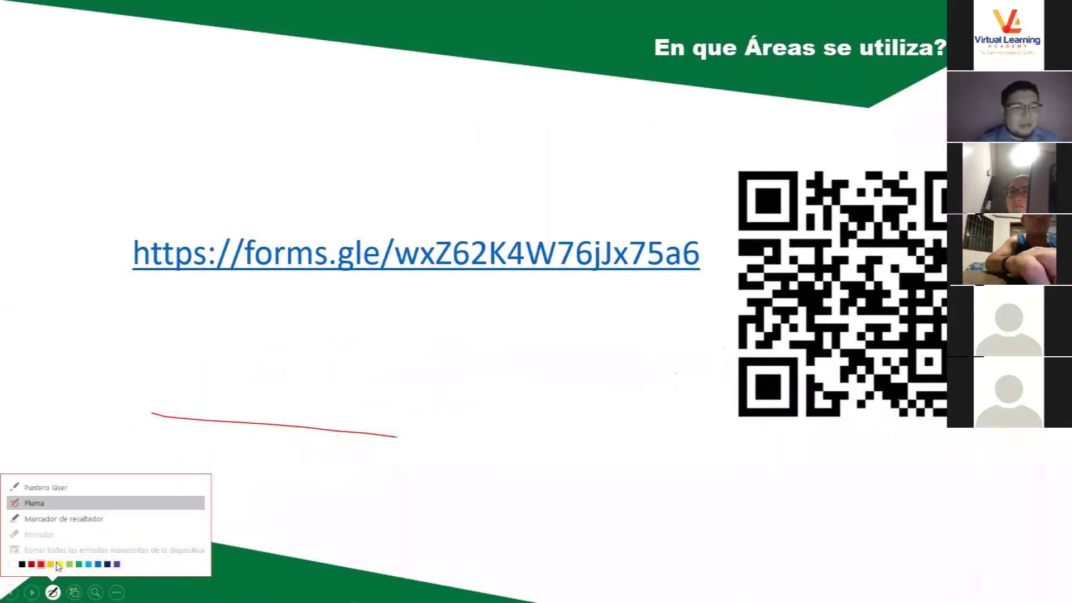
left_click(34, 503)
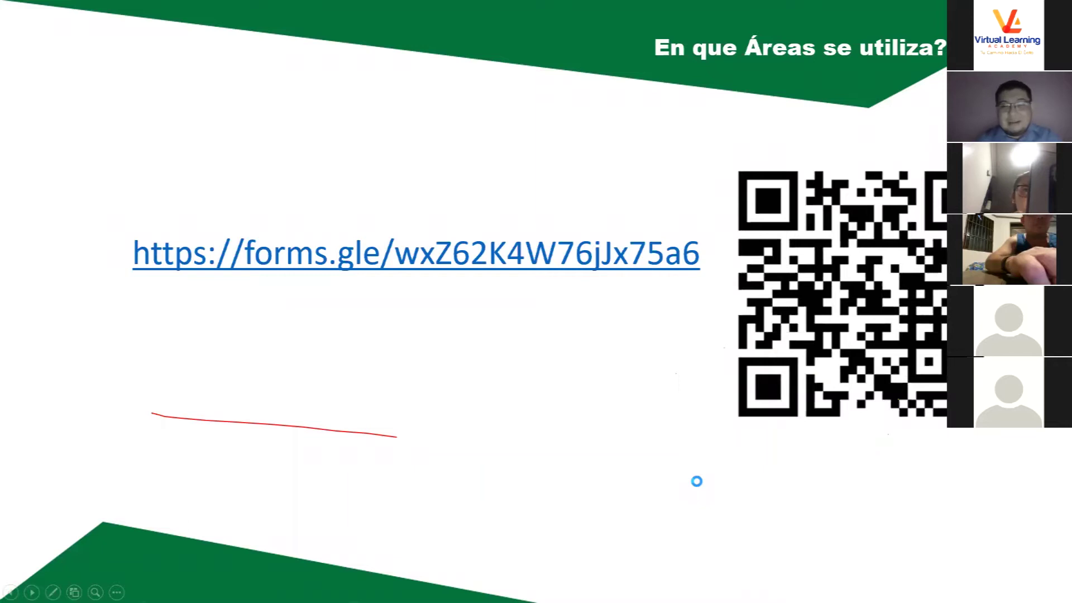
End the slideshow, choosing Mantener to keep the ink
key("alt+Tab")
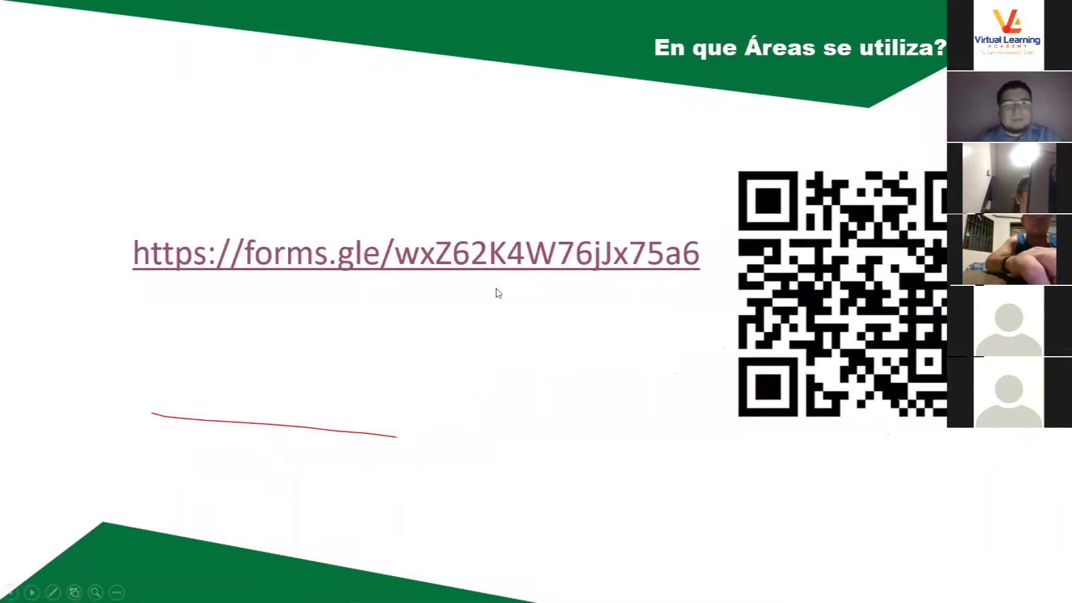
key("Escape")
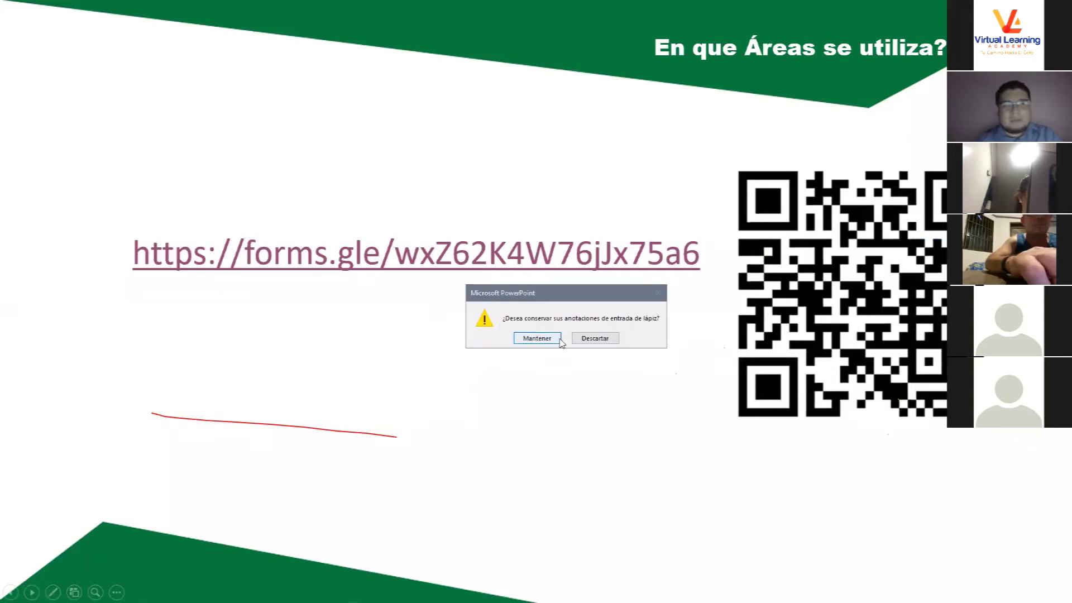
key("Return")
Select the forms.gle survey link line in Notepad, then switch to the Taller de Excel page in Chrome
key("alt+Tab")
key("Tab")
key("Tab")
key("Tab")
left_click(328, 209)
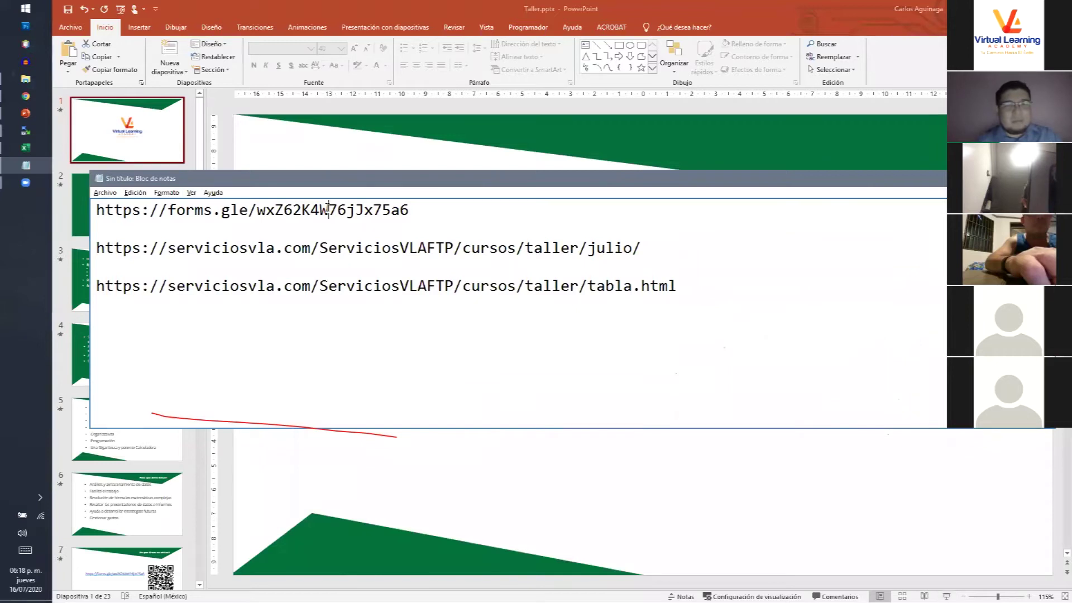
triple_click(328, 210)
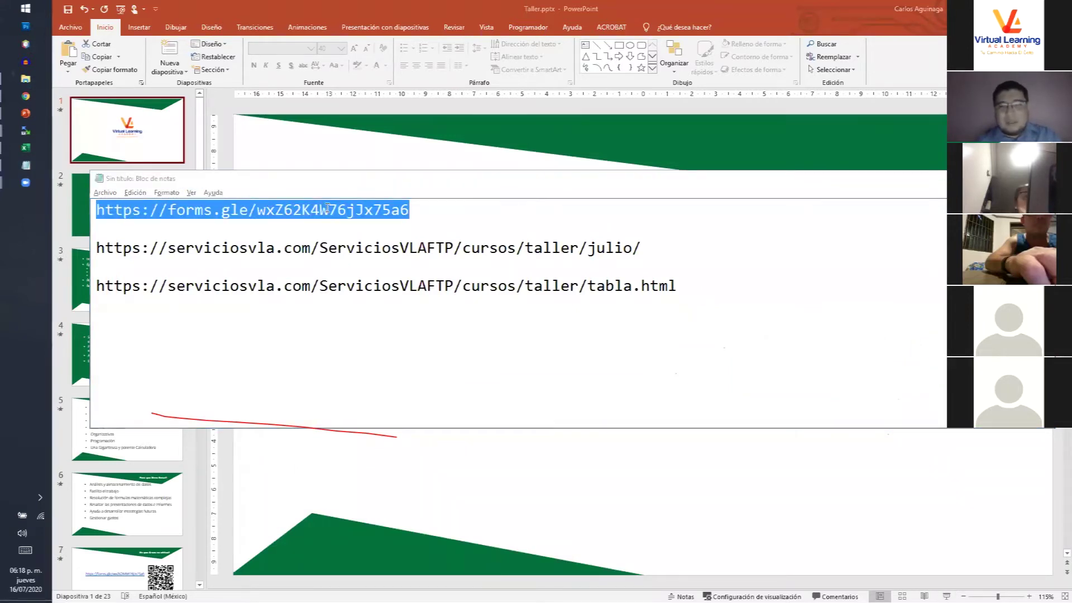
key("alt+Tab")
key("Tab")
key("Tab")
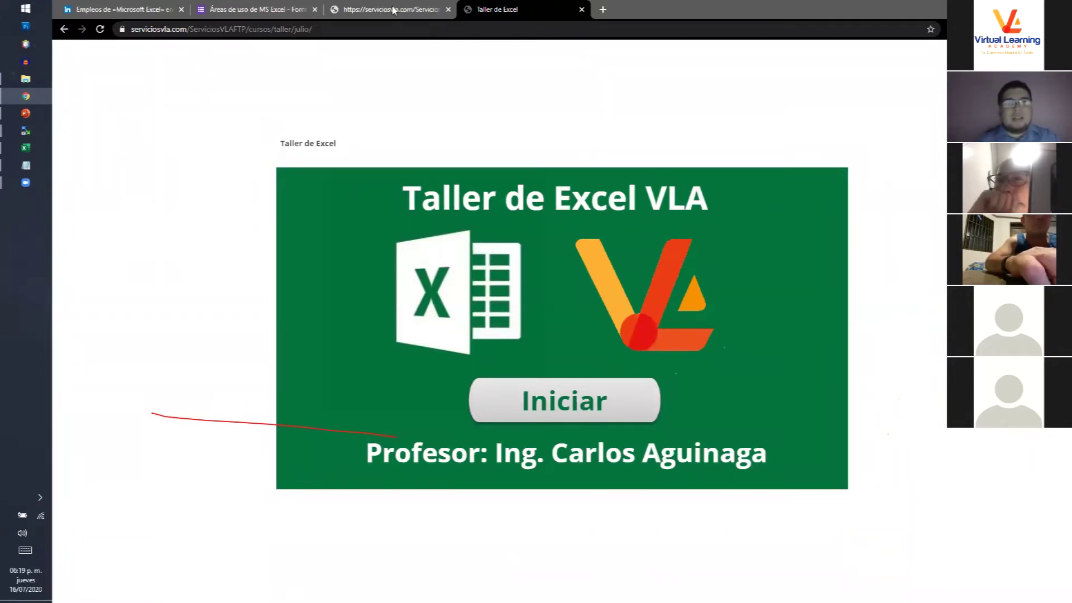
Switch to the 'Áreas de uso de MS Excel - Forms' tab showing 90 responses
left_click(268, 9)
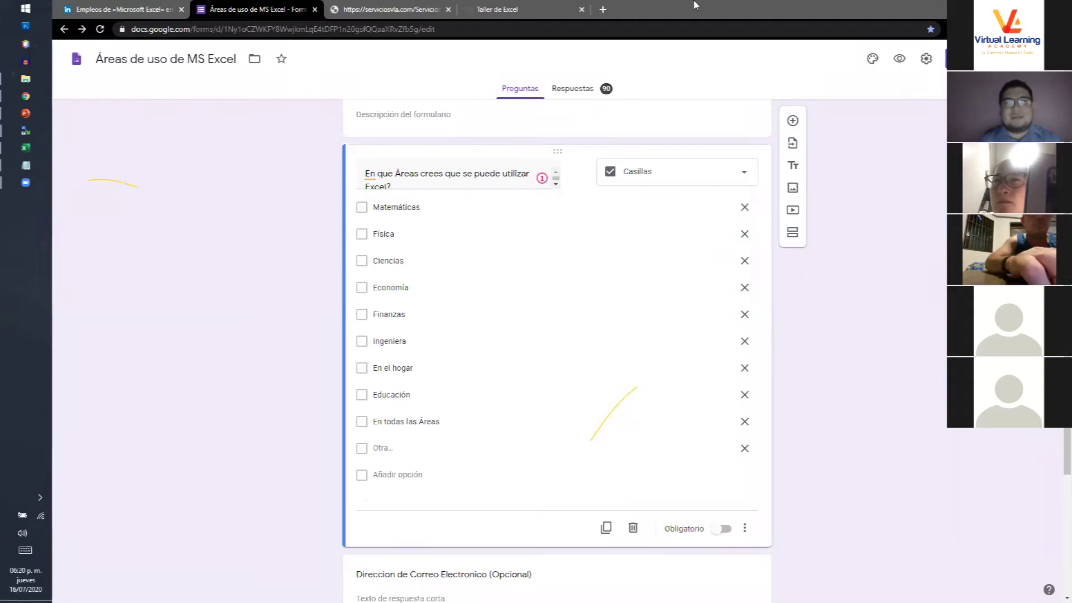
From the Respuestas tab, download the 95 responses as 'Áreas de uso de MS Excel .csv'
left_click(570, 94)
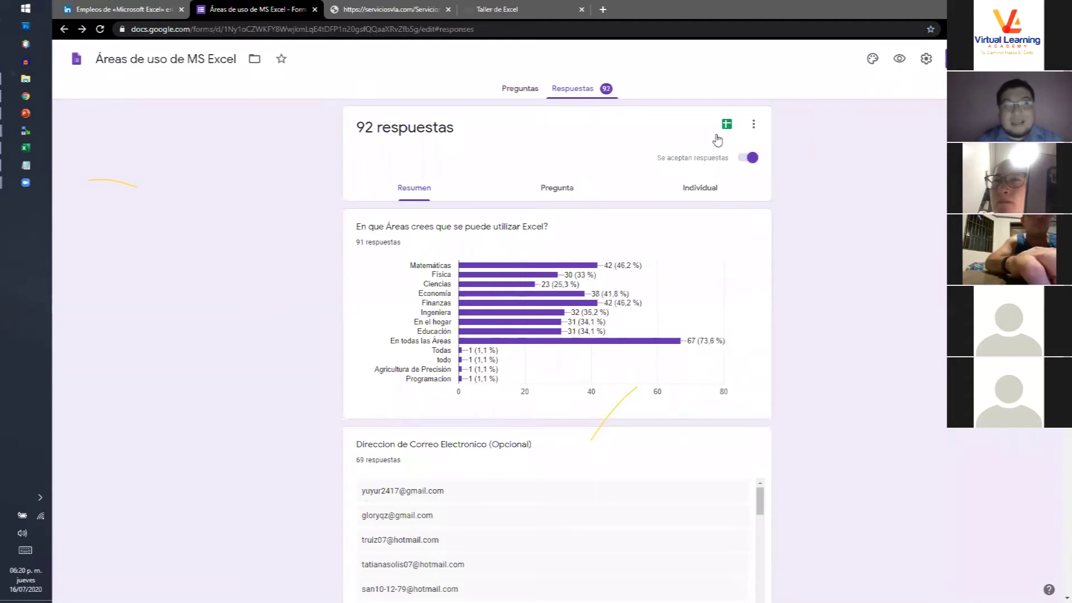
left_click(755, 126)
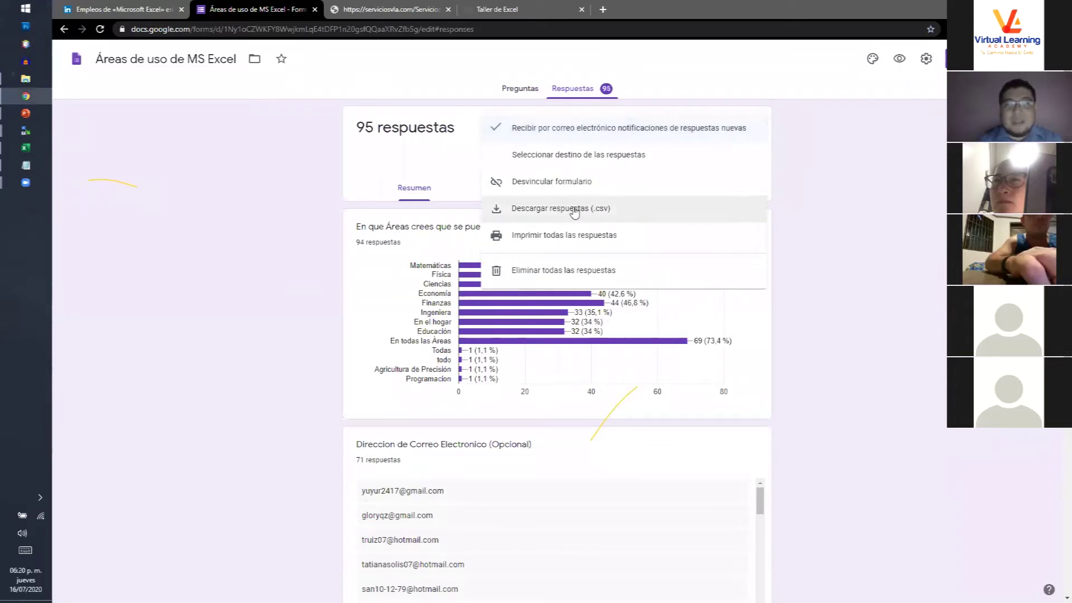
left_click(575, 211)
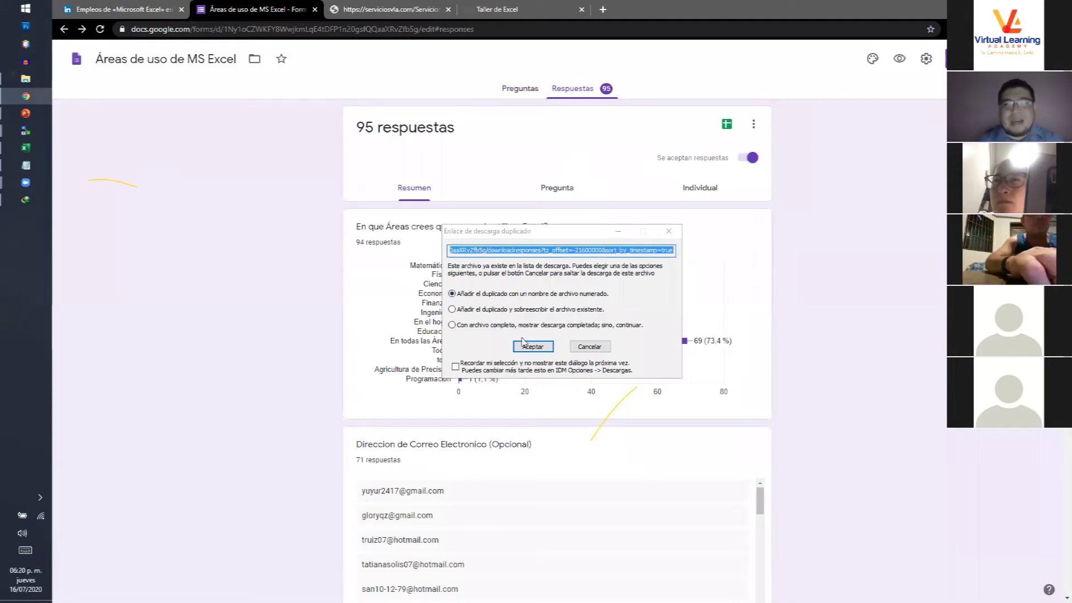
left_click(524, 345)
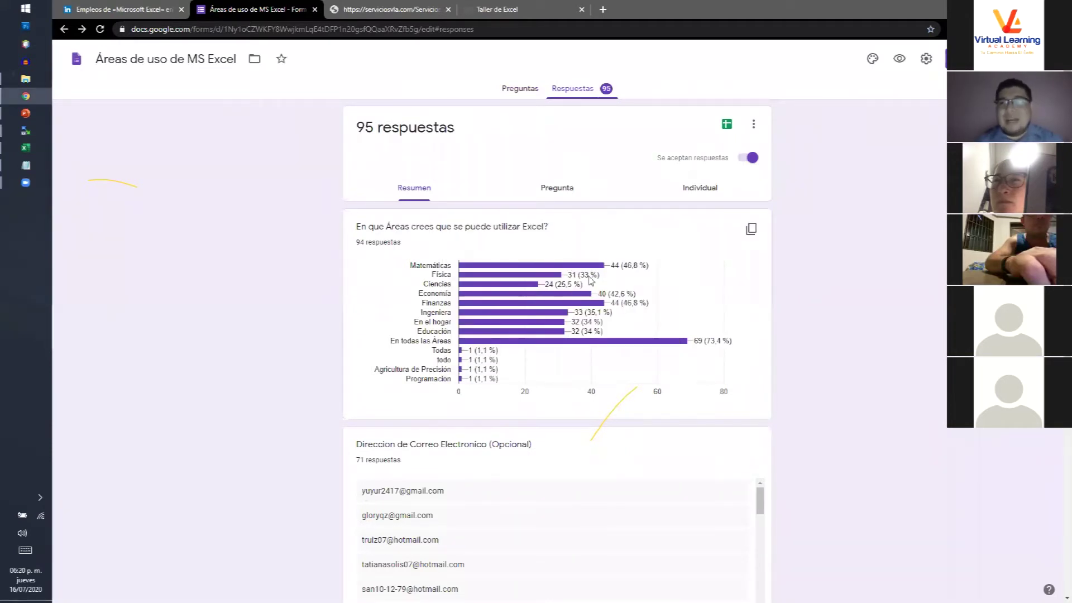
left_click(559, 356)
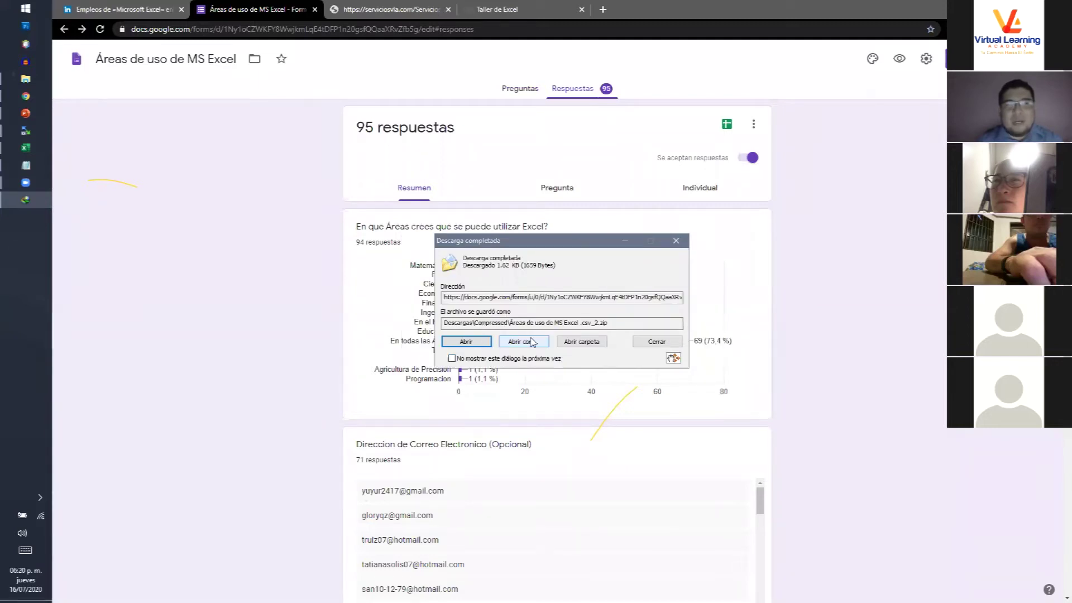
Open the downloaded zip in WinRAR and launch the 'Áreas de uso de MS Excel .csv' file in Excel
left_click(479, 343)
left_click(479, 342)
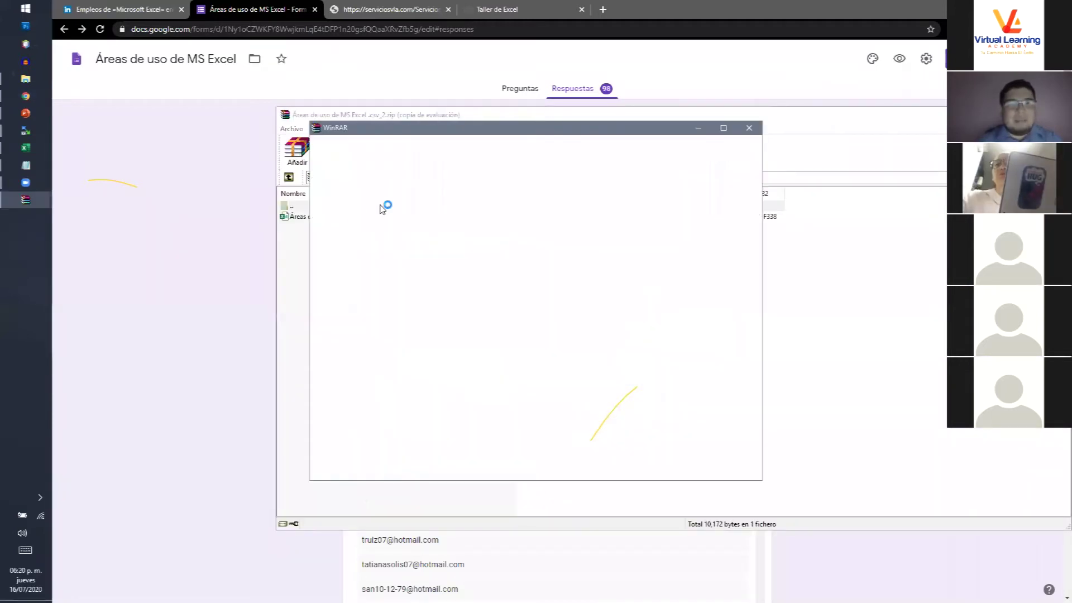
left_click(749, 128)
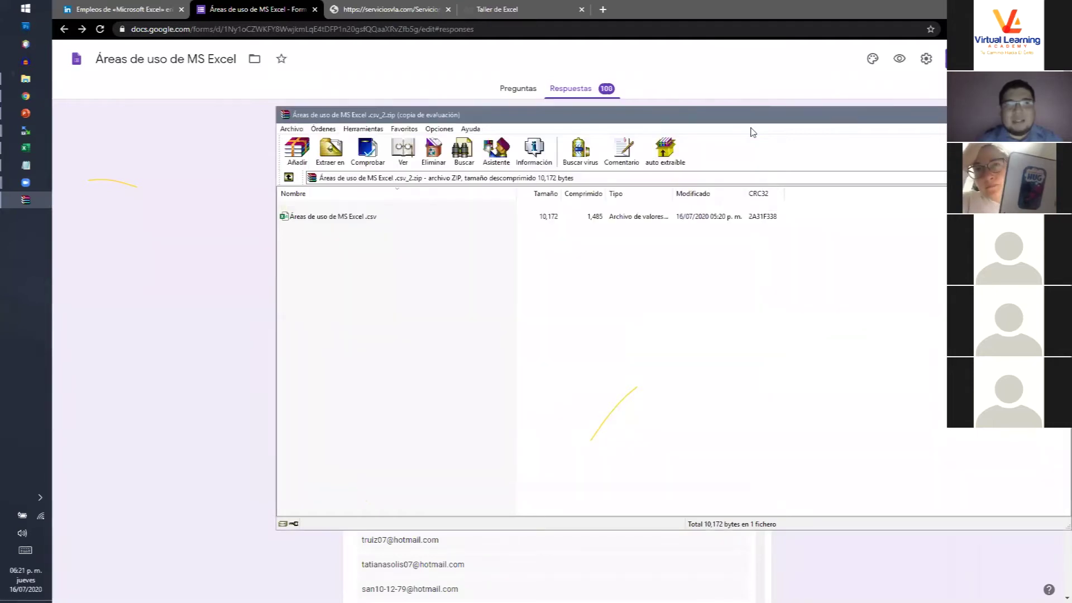
left_click(355, 220)
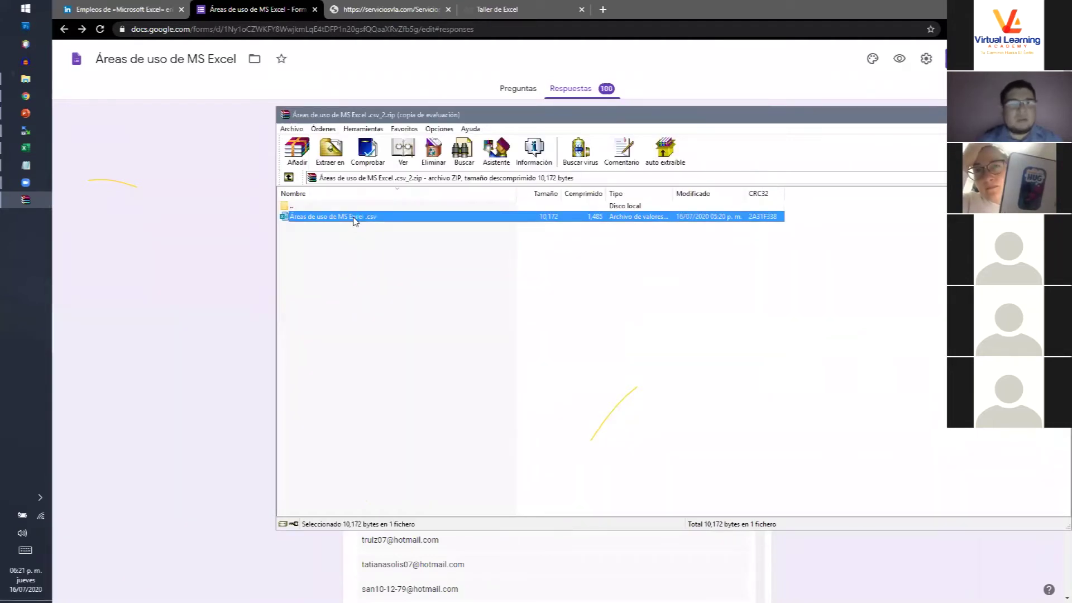
key("alt+Tab")
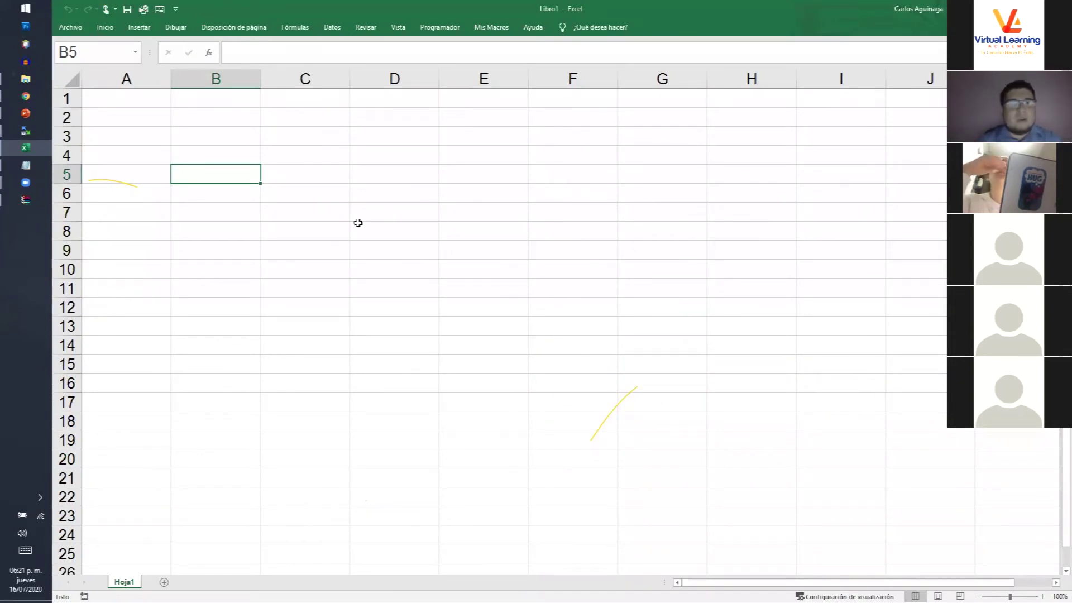
Widen columns A, B and C to show full timestamps, answers and e-mail addresses
left_click(414, 207)
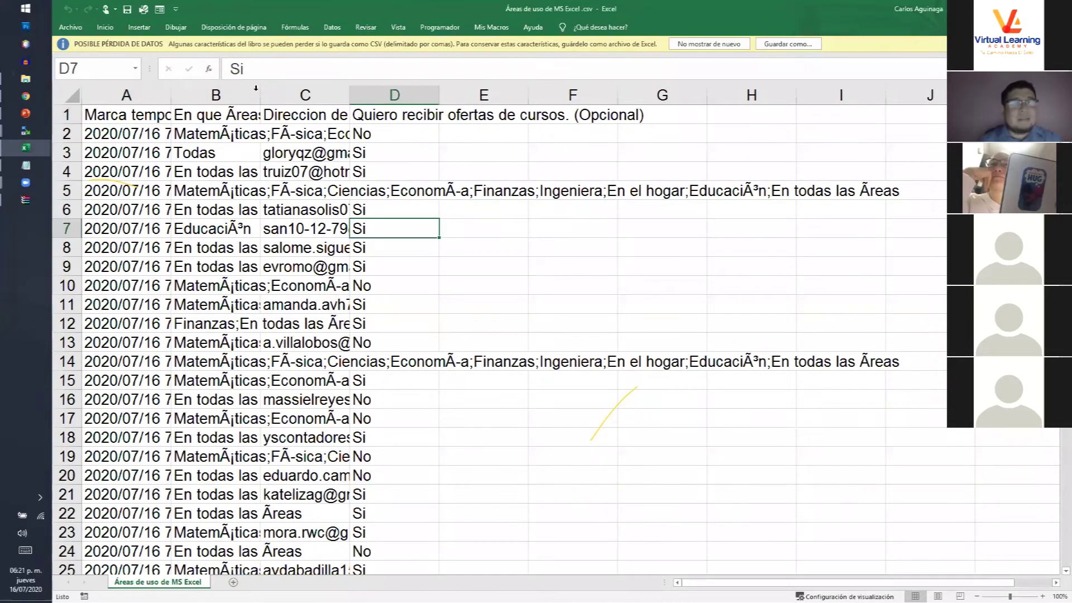
left_click(273, 90)
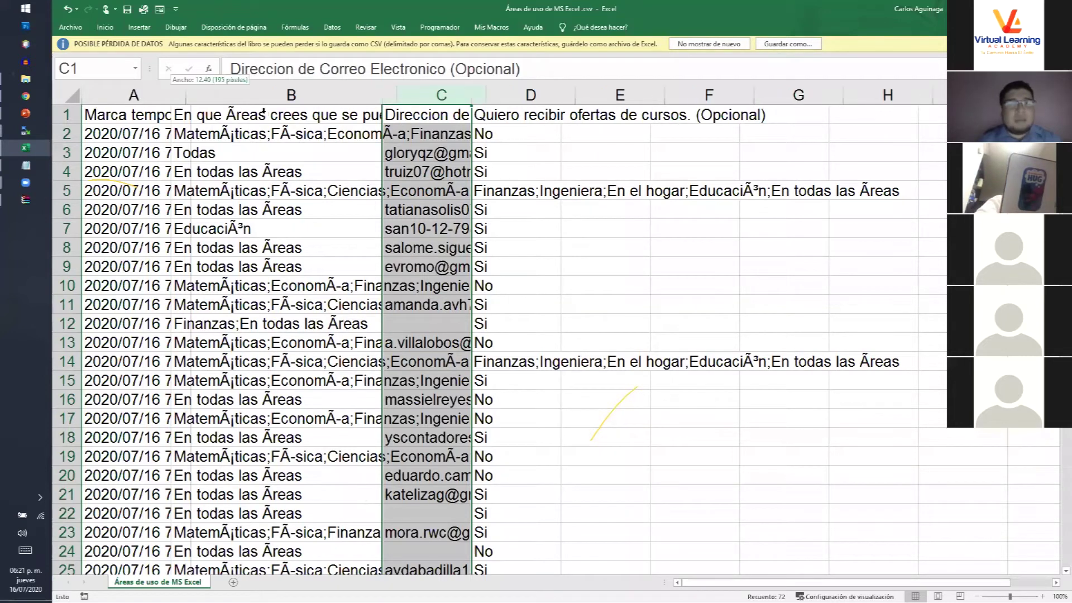
left_click_drag(171, 92, 264, 98)
left_click(264, 98)
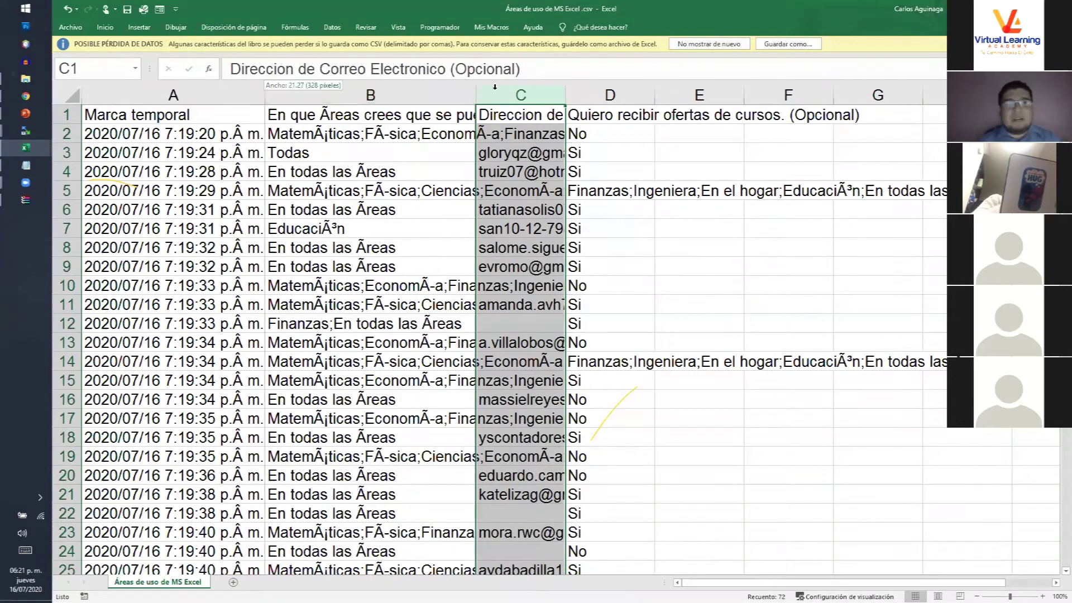
double_click(264, 98)
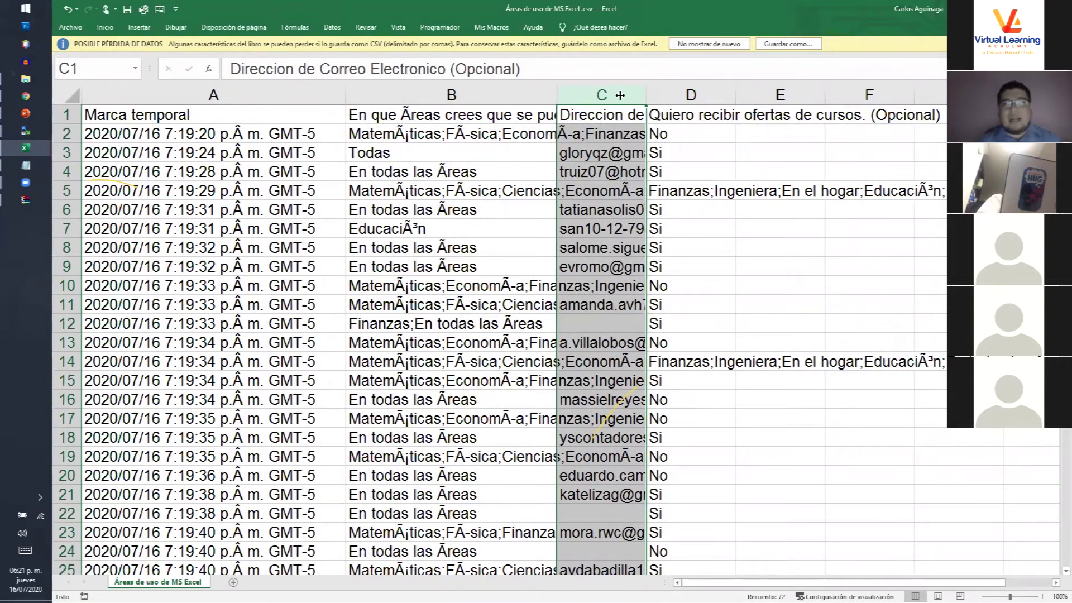
left_click_drag(557, 95, 619, 96)
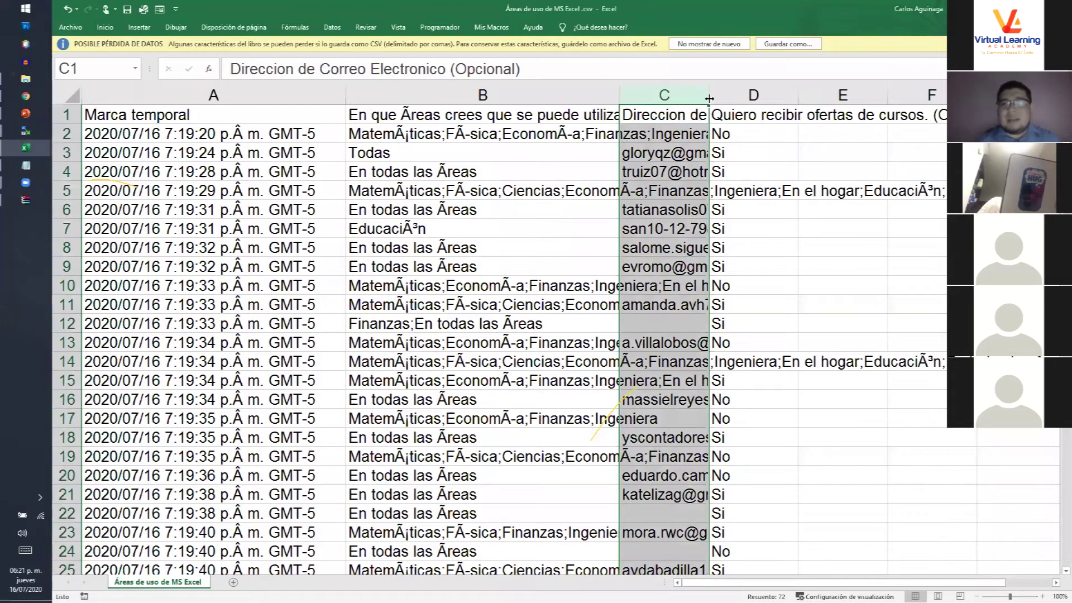
left_click_drag(709, 99, 828, 100)
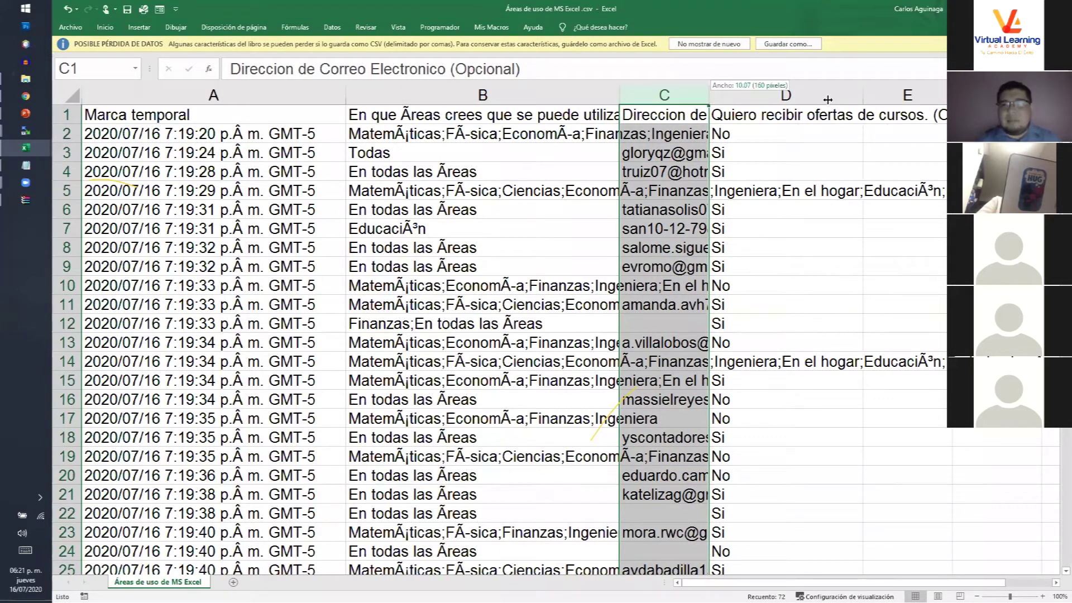
left_click(635, 218)
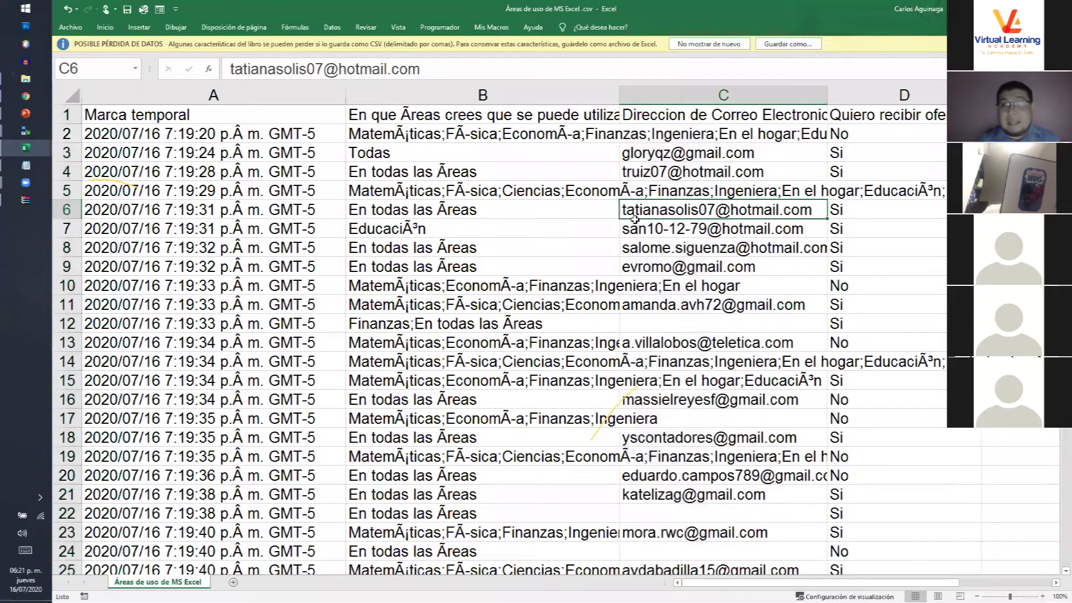
Scroll through the responses, check the area answer in B6, then close the workbook
scroll(635, 219, "right", 5)
scroll(631, 220, "left", 4)
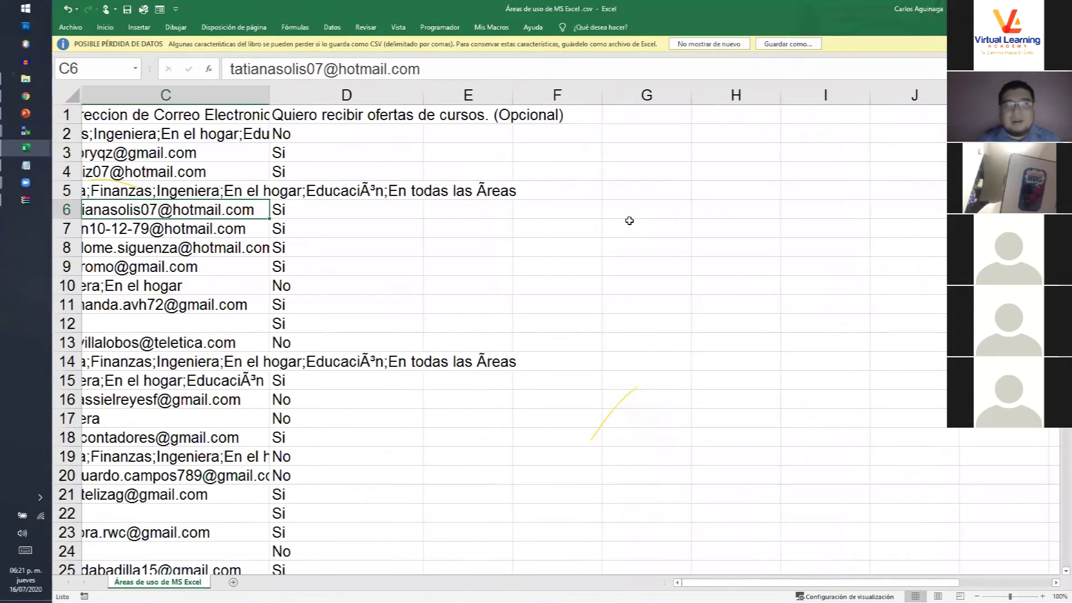
scroll(629, 220, "left", 3)
scroll(629, 220, "right", 1)
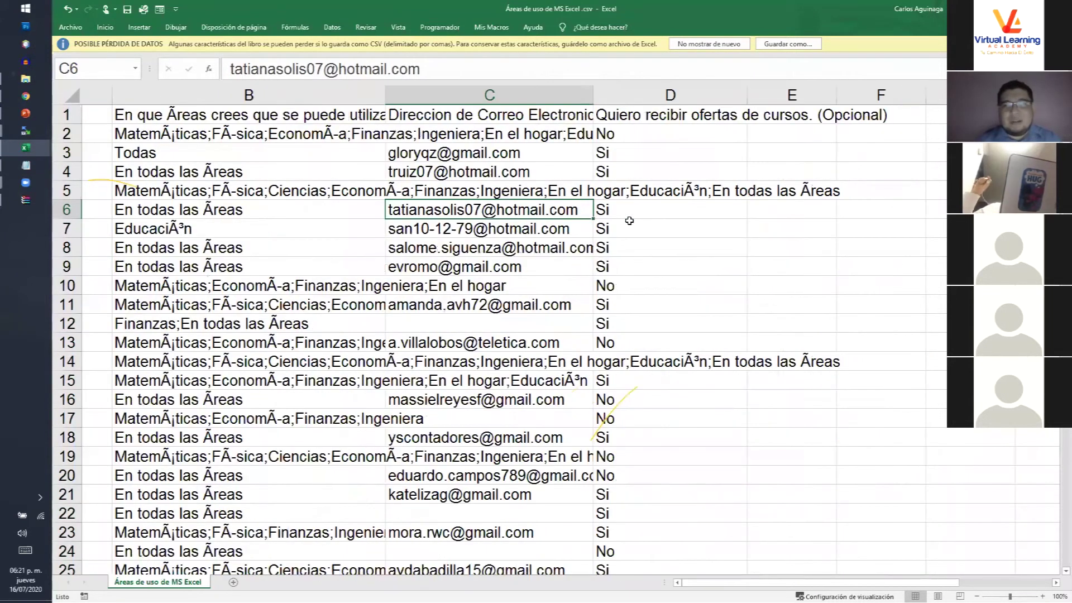
scroll(630, 220, "down", 3)
scroll(629, 220, "left", 1)
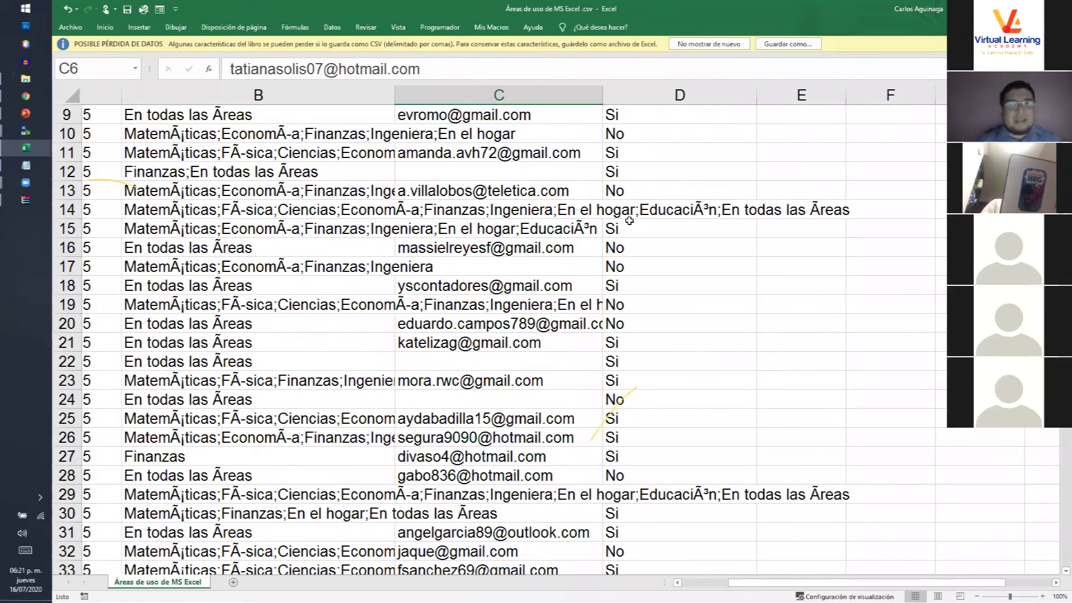
scroll(629, 220, "left", 1)
scroll(637, 89, "left", 1)
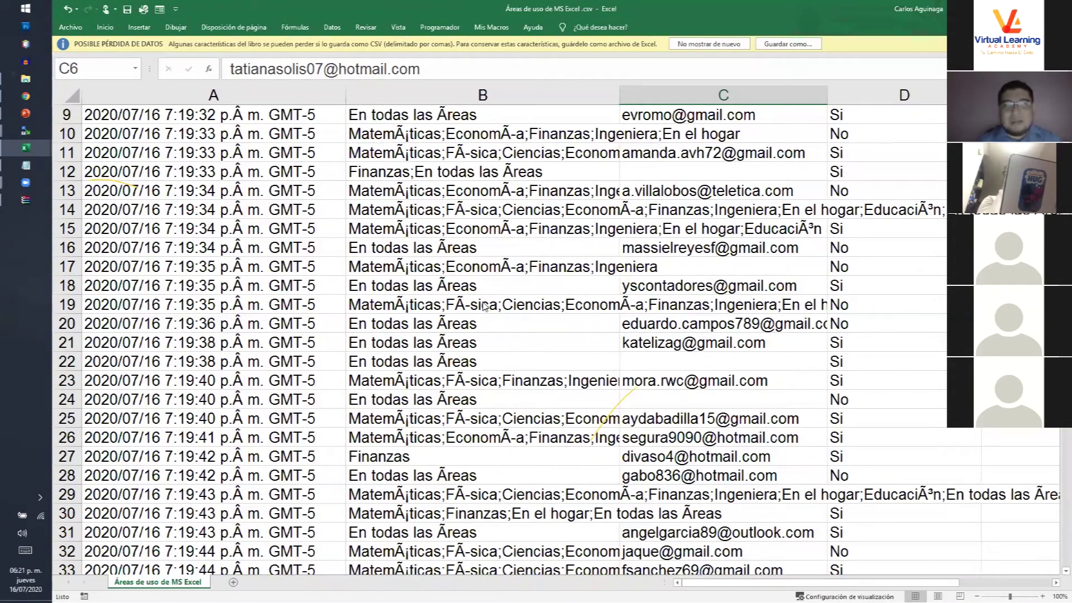
scroll(485, 306, "down", 1)
scroll(483, 302, "down", 2)
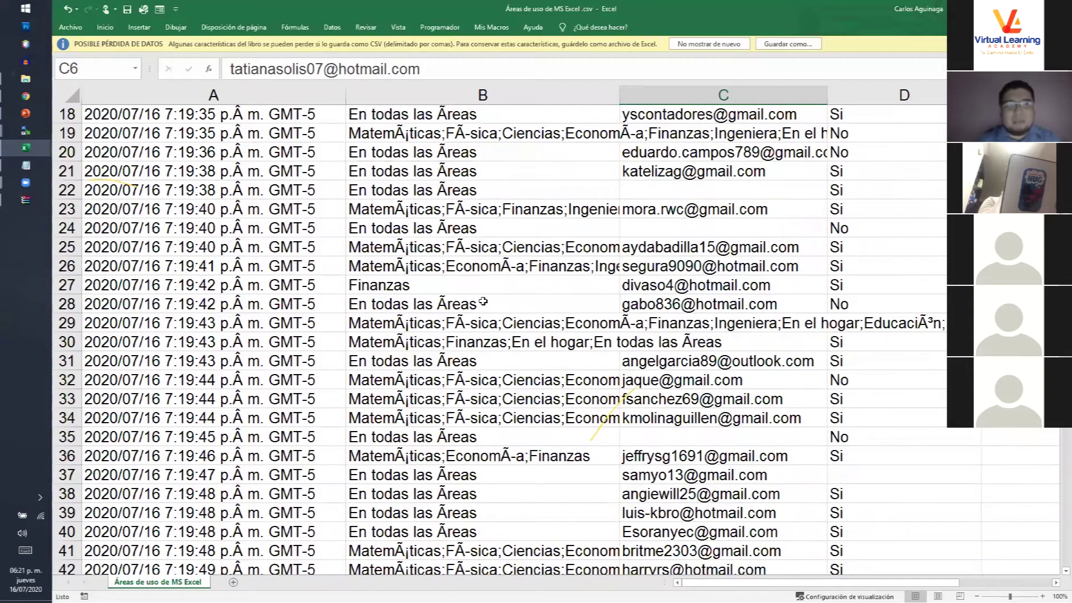
scroll(483, 302, "down", 2)
scroll(483, 302, "down", 4)
scroll(483, 301, "down", 3)
scroll(483, 300, "down", 1)
scroll(483, 300, "down", 6)
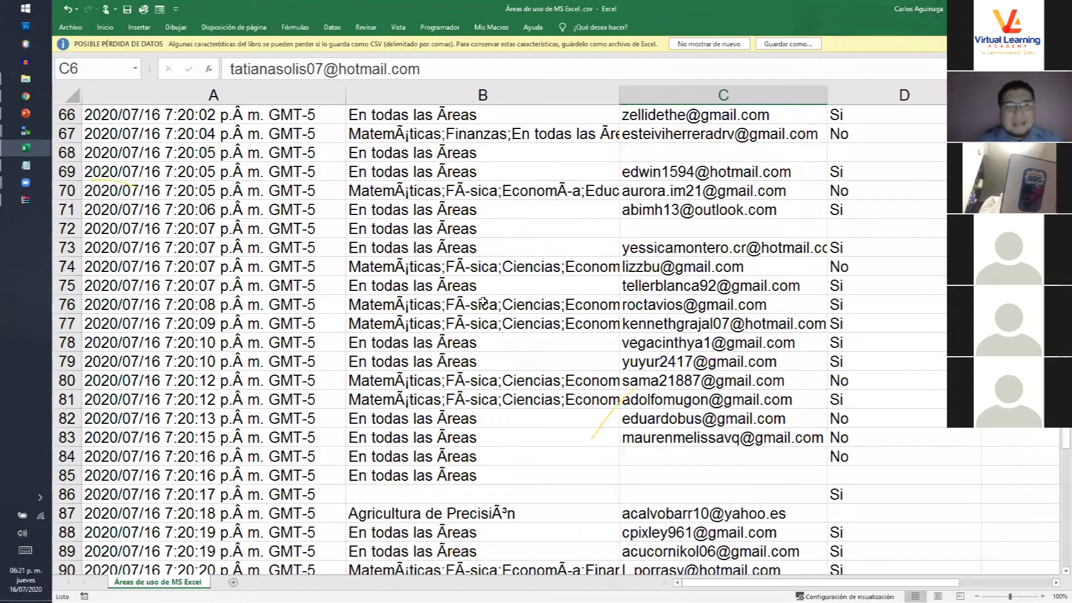
scroll(483, 302, "down", 8)
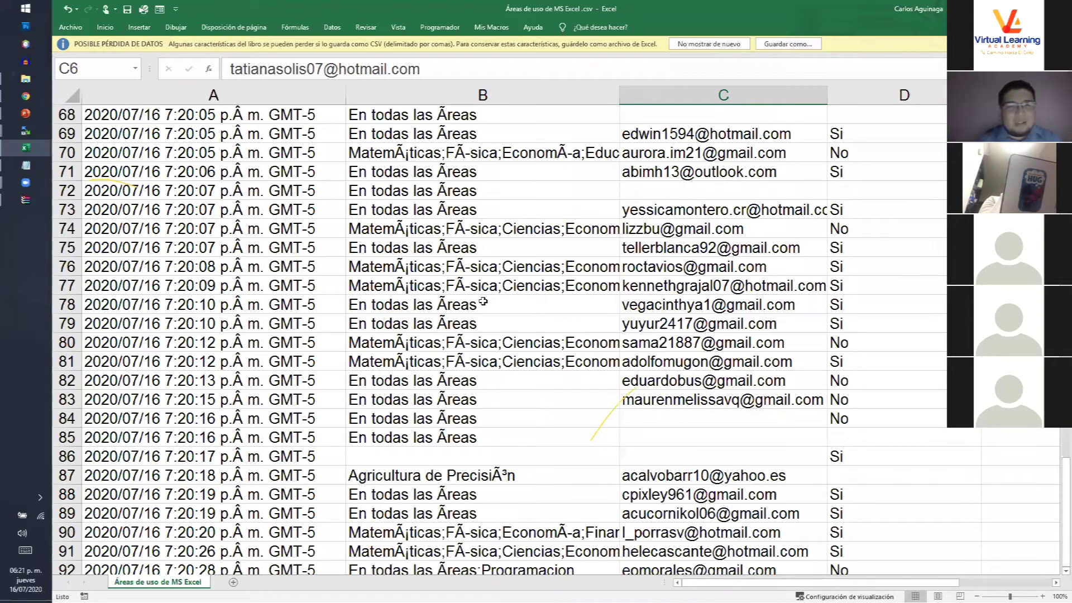
scroll(483, 302, "up", 7)
scroll(483, 301, "up", 15)
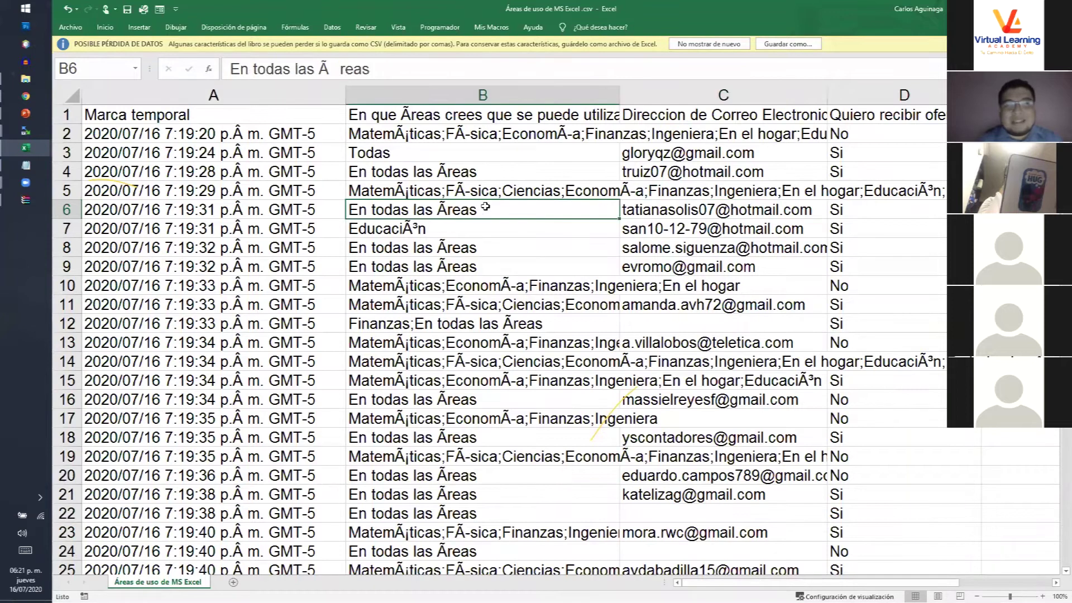
left_click(483, 208)
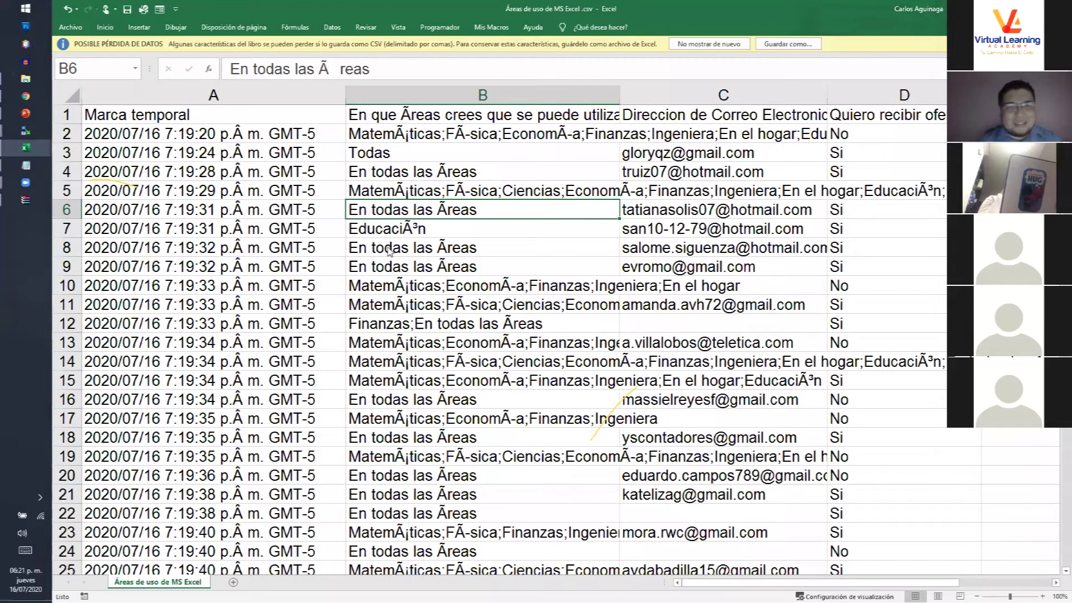
key("alt+F4")
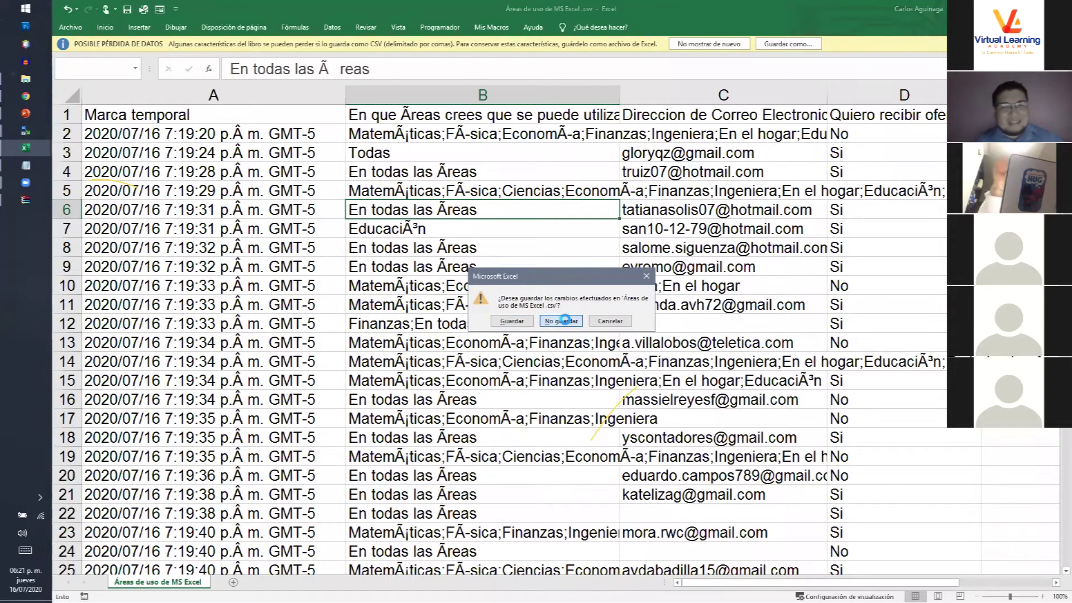
Discard changes to the survey CSV and start the Taller slideshow from the title slide
left_click(562, 321)
key("alt+Tab")
key("alt+Tab")
key("Tab")
key("Tab")
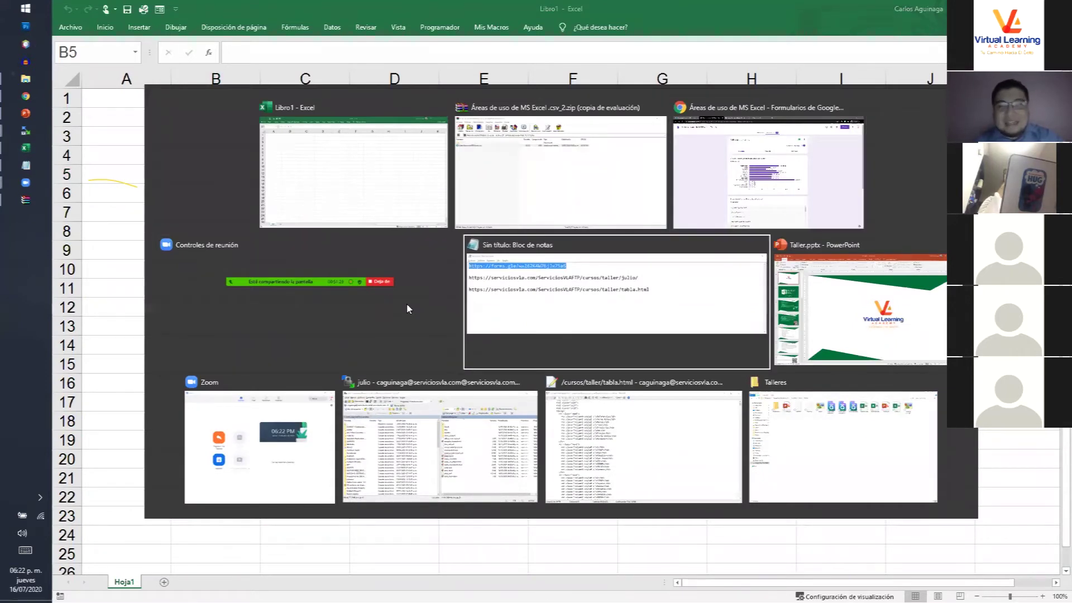
key("Tab")
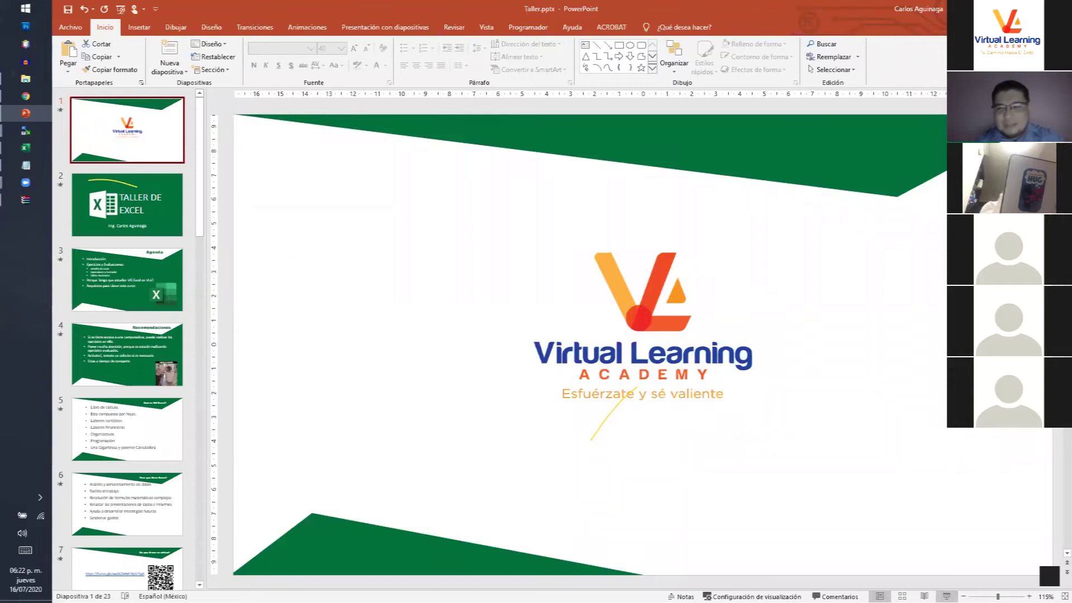
key("F5")
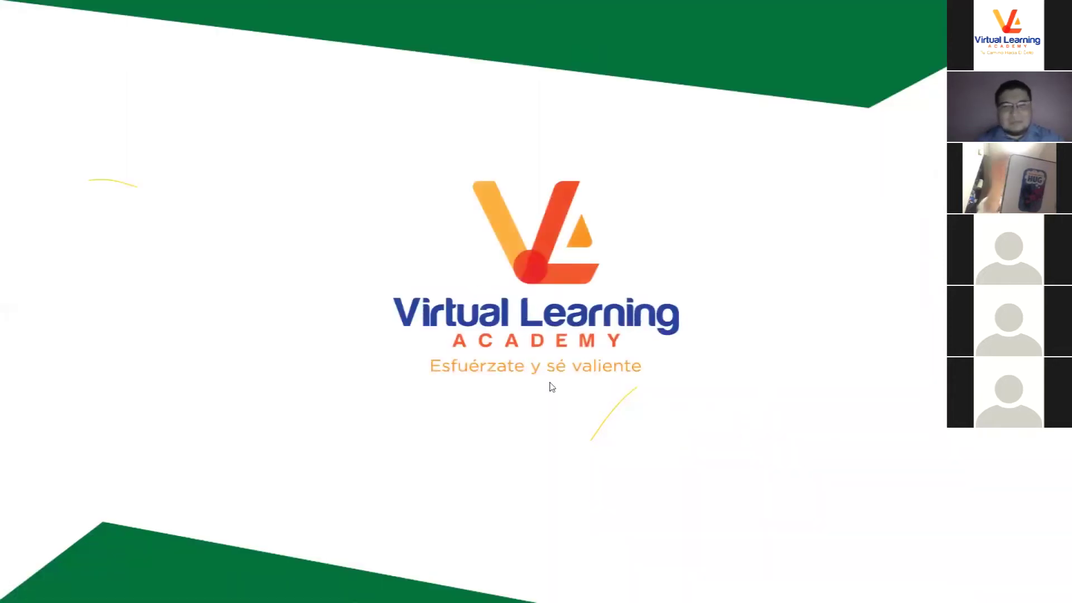
Advance four slides to 'En que Áreas se utiliza?' with the survey link and QR code
key("Right")
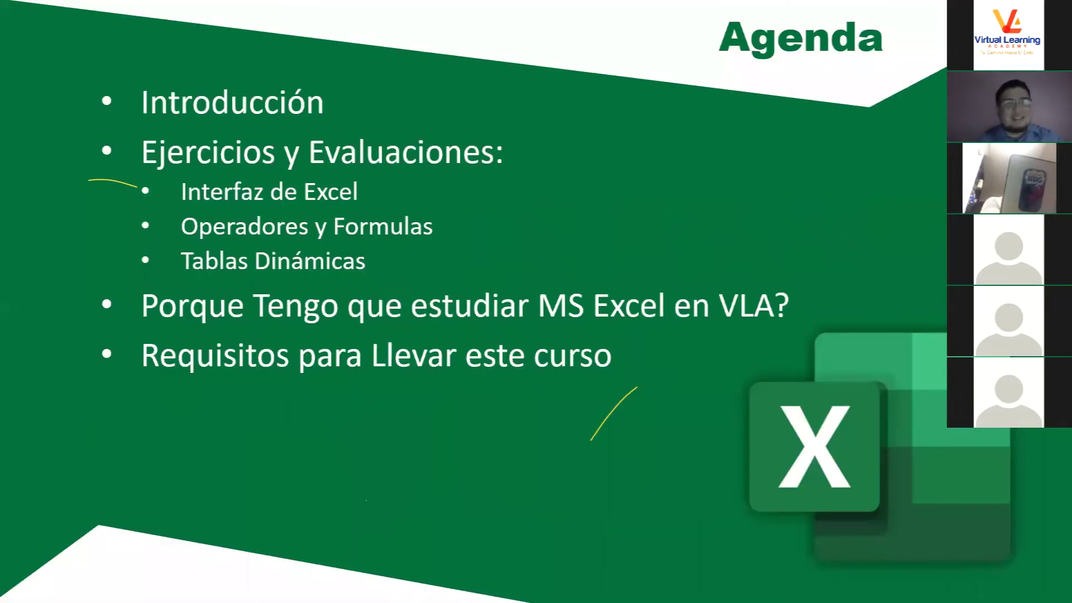
key("Right")
key("Right")
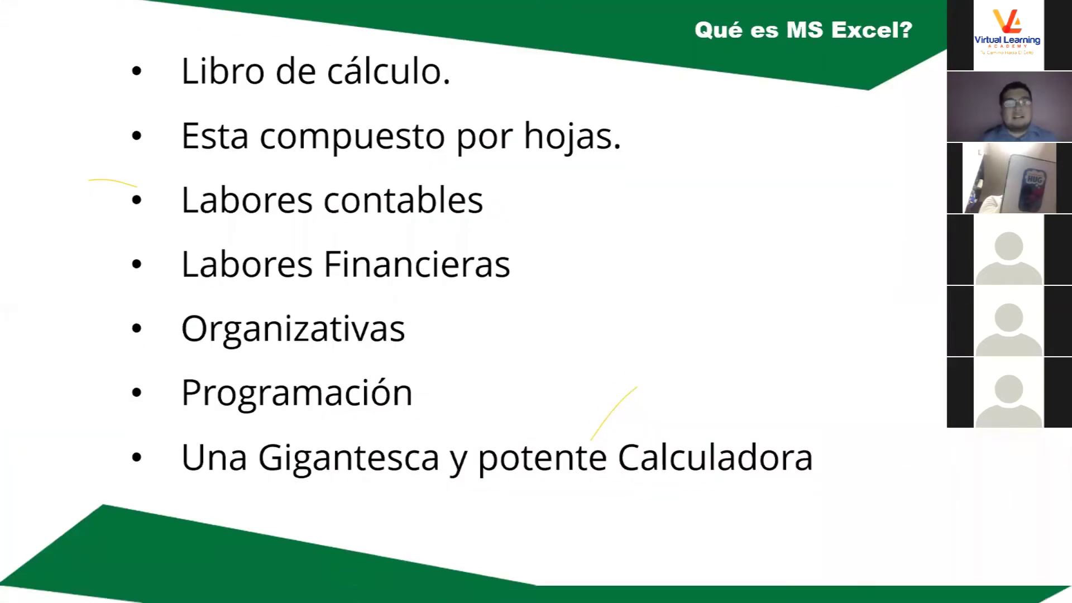
key("Right")
key("Right")
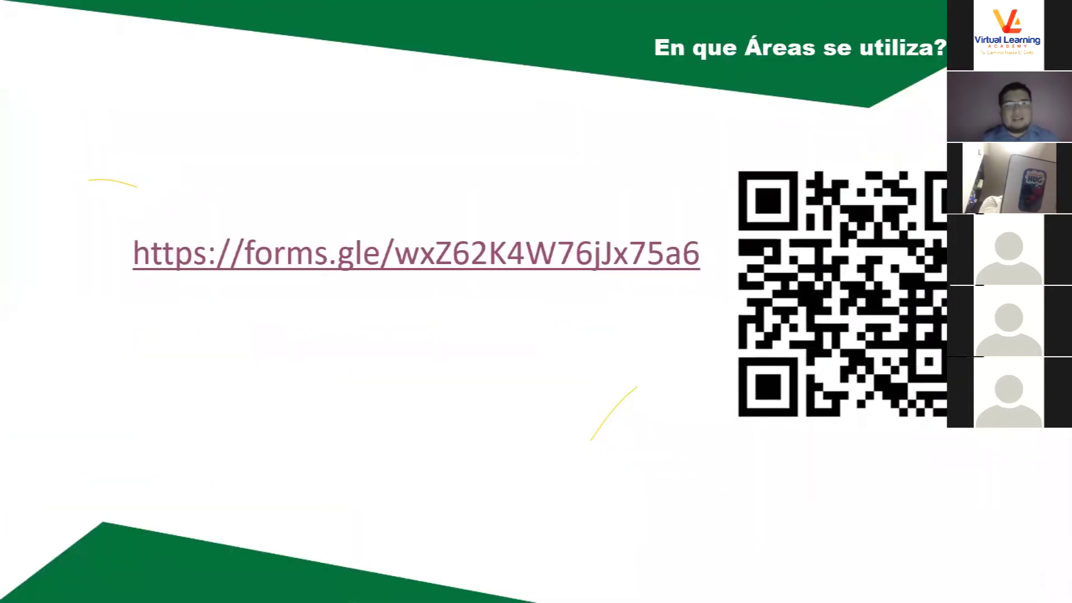
key("Right")
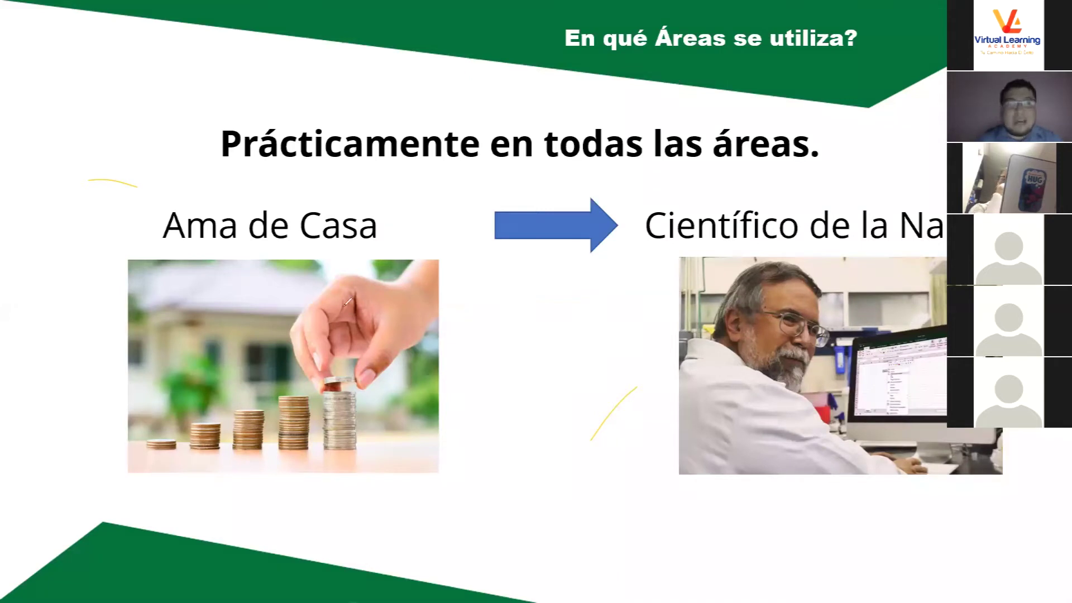
Ink a red double-headed arrow from the coins photo to the scientist, mark his monitor, then advance
left_click_drag(371, 343, 677, 275)
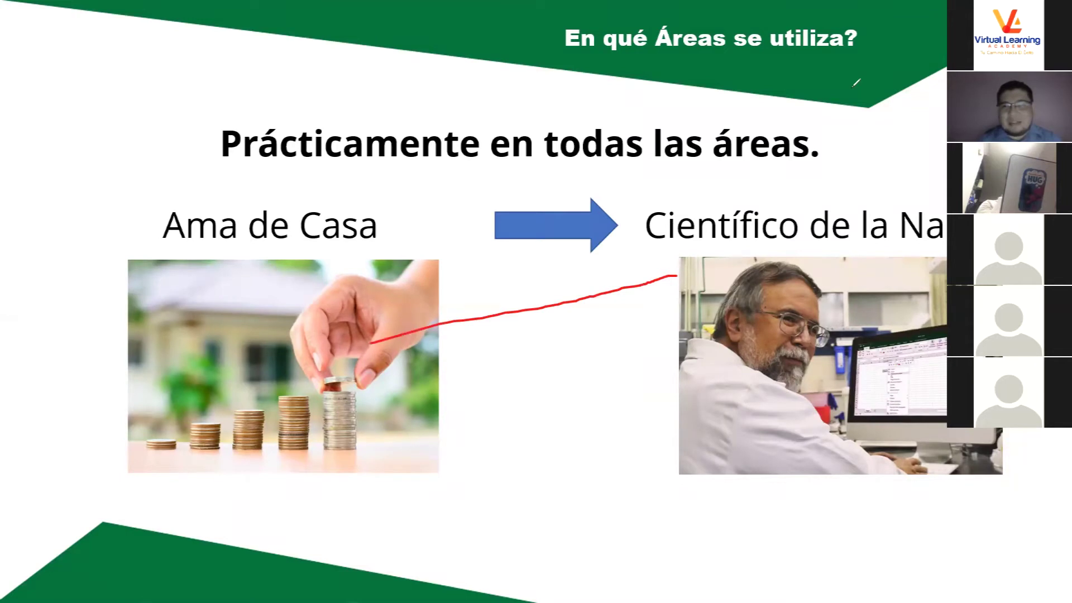
left_click_drag(671, 258, 663, 298)
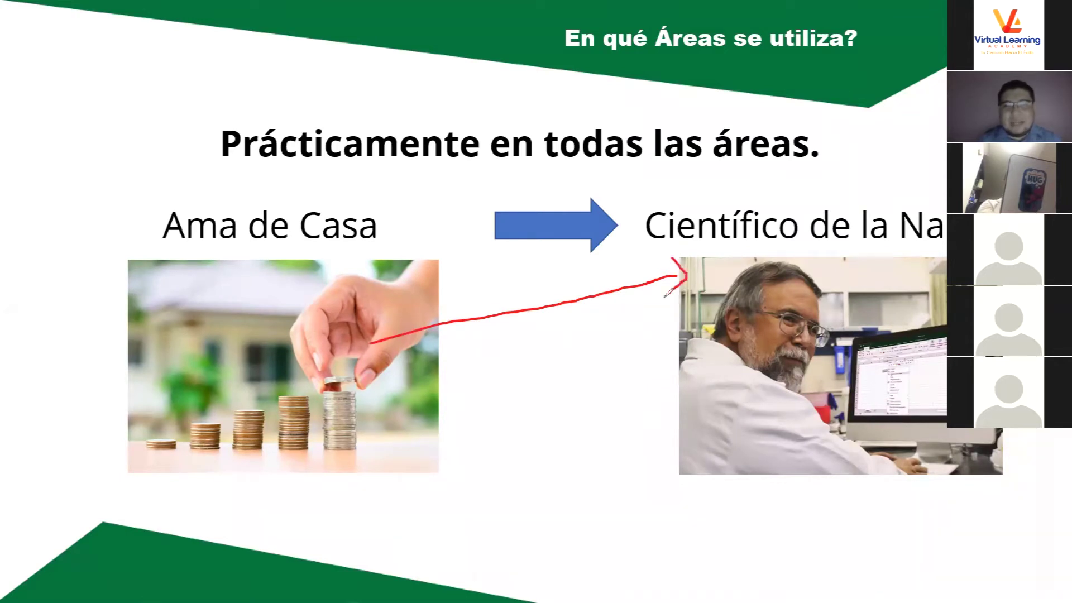
left_click_drag(378, 335, 407, 357)
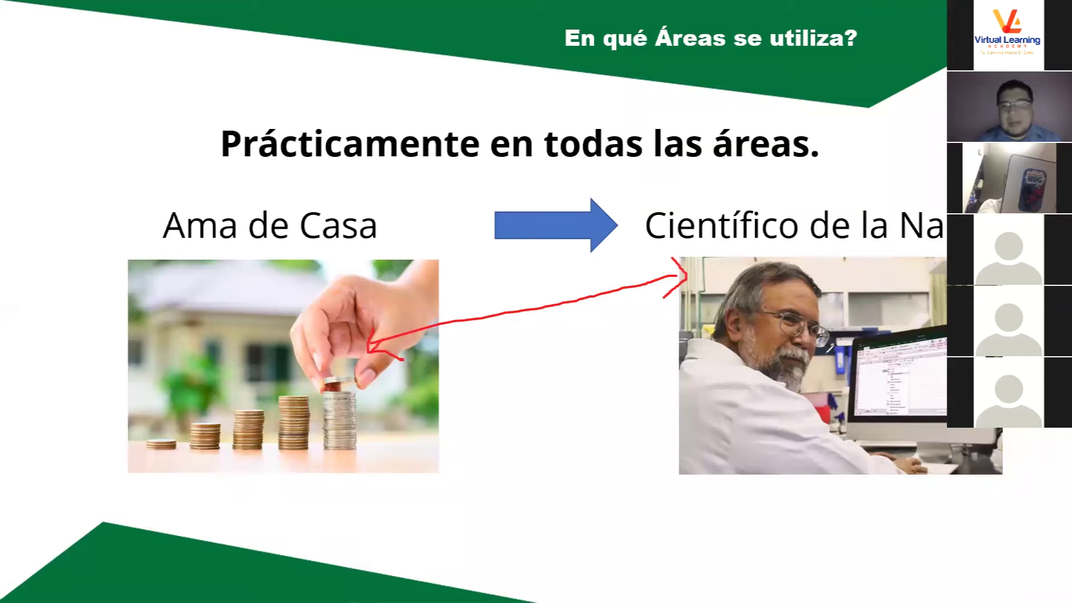
mouse_move(854, 335)
left_mouse_down()
mouse_move(934, 406)
mouse_move(853, 337)
left_mouse_up()
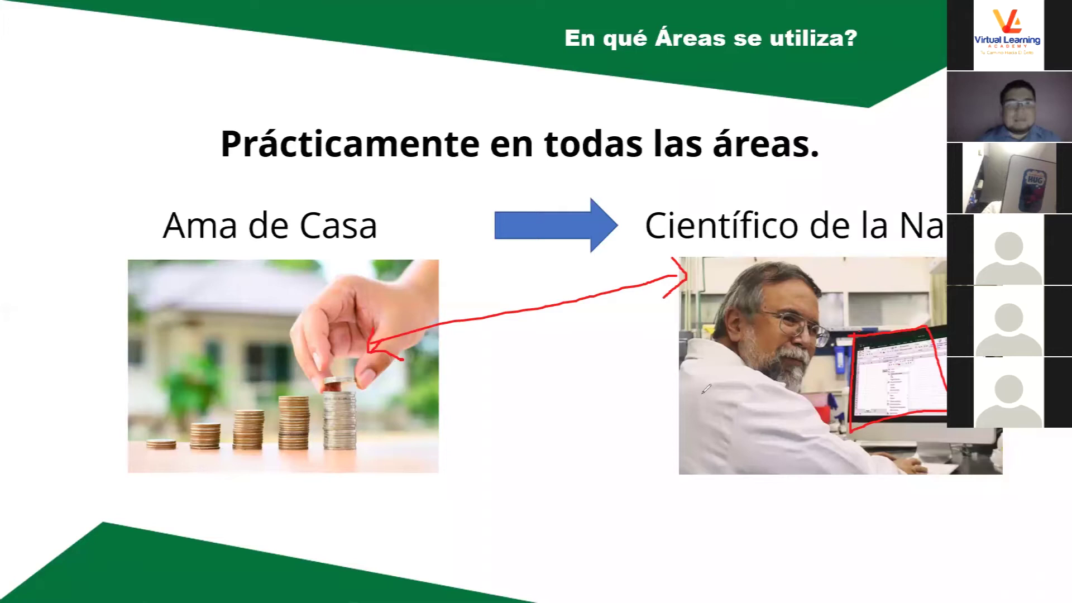
left_click(689, 488)
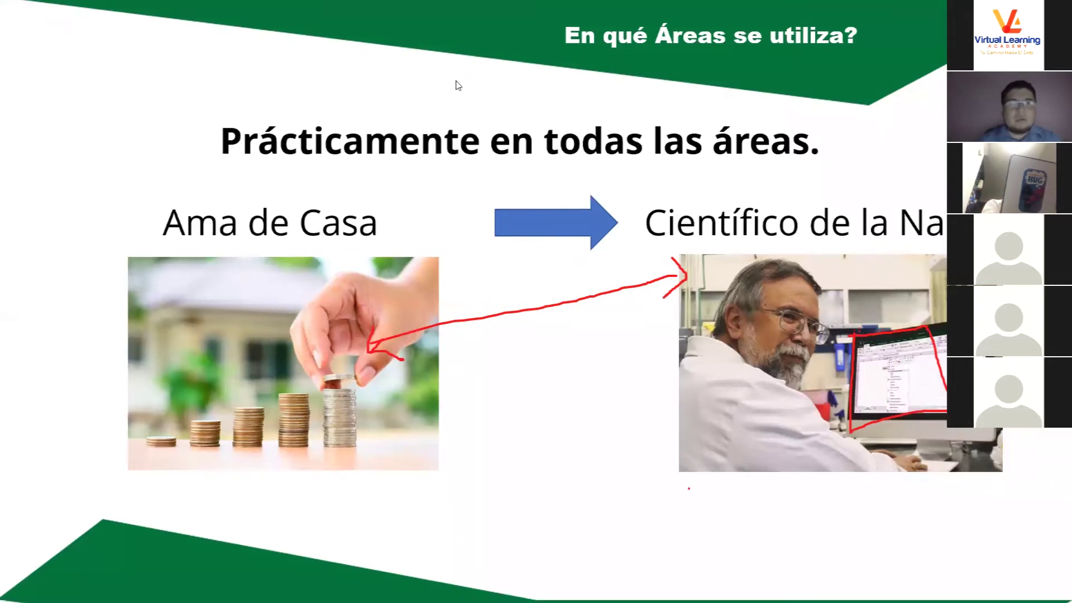
key("Right")
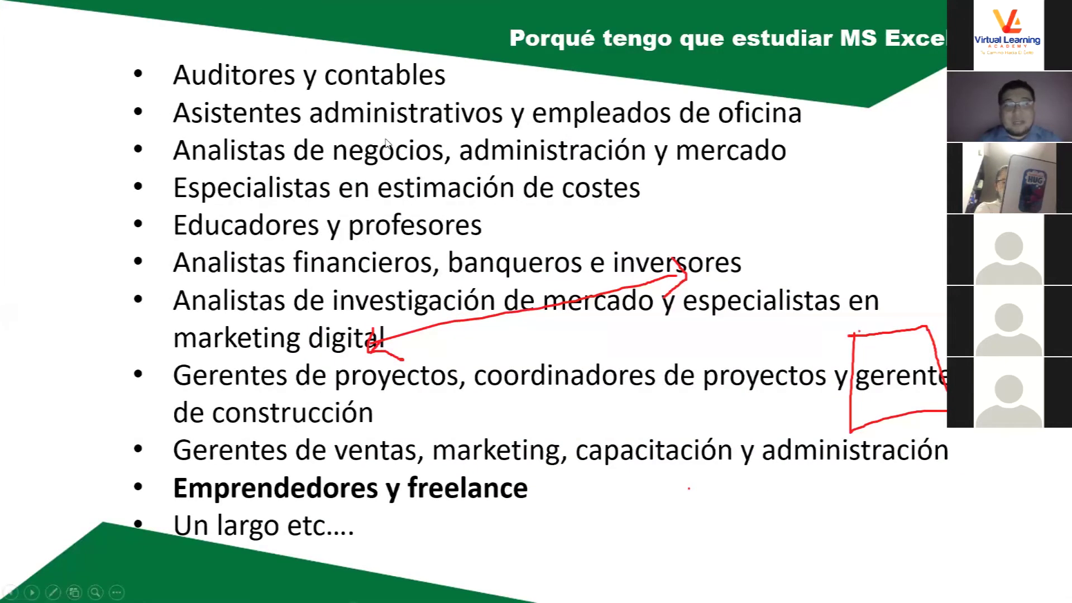
Erase the red ink and highlight 'Emprendedores y freelance' and the marketing line in pink
key("e")
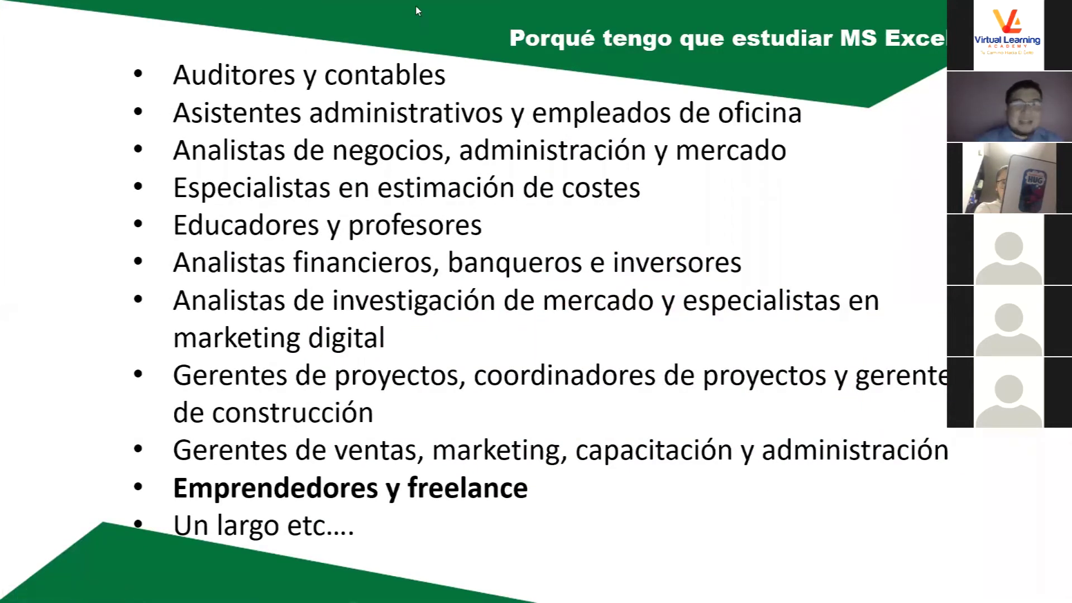
key("ctrl+i")
mouse_move(170, 509)
left_mouse_down()
mouse_move(518, 504)
mouse_move(413, 455)
mouse_move(167, 452)
mouse_move(170, 505)
left_mouse_up()
mouse_move(481, 455)
left_mouse_down()
mouse_move(642, 330)
mouse_move(645, 394)
left_mouse_up()
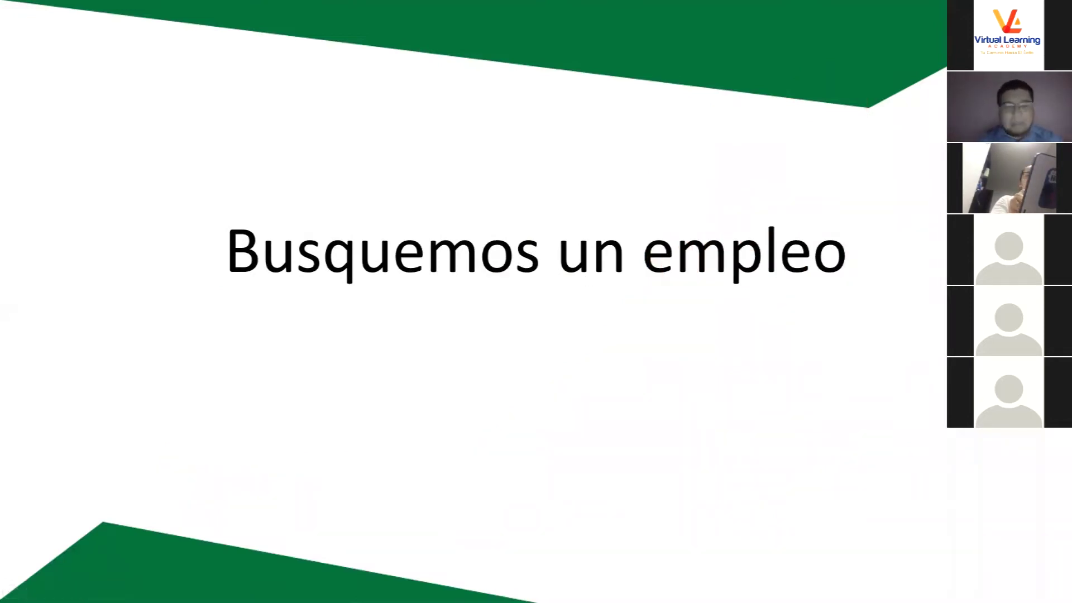
Switch to Chrome's LinkedIn 'Empleos de Microsoft Excel' tab showing the Costa Rica listings
key("alt+Tab")
key("alt+Tab")
key("alt+Tab")
key("alt+Tab")
key("alt+Tab")
key("alt+Tab")
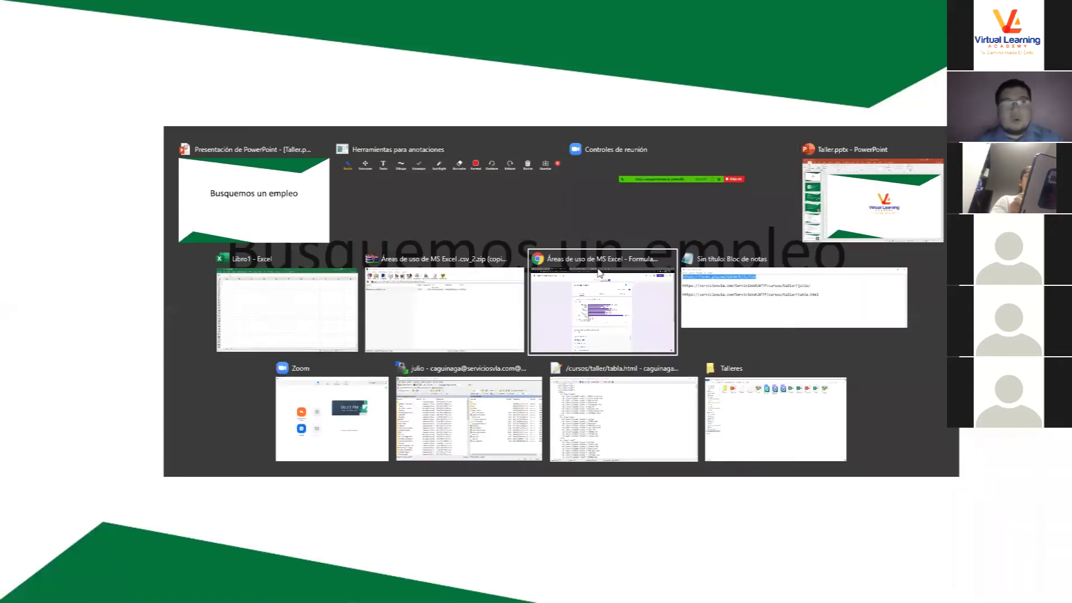
left_click(134, 13)
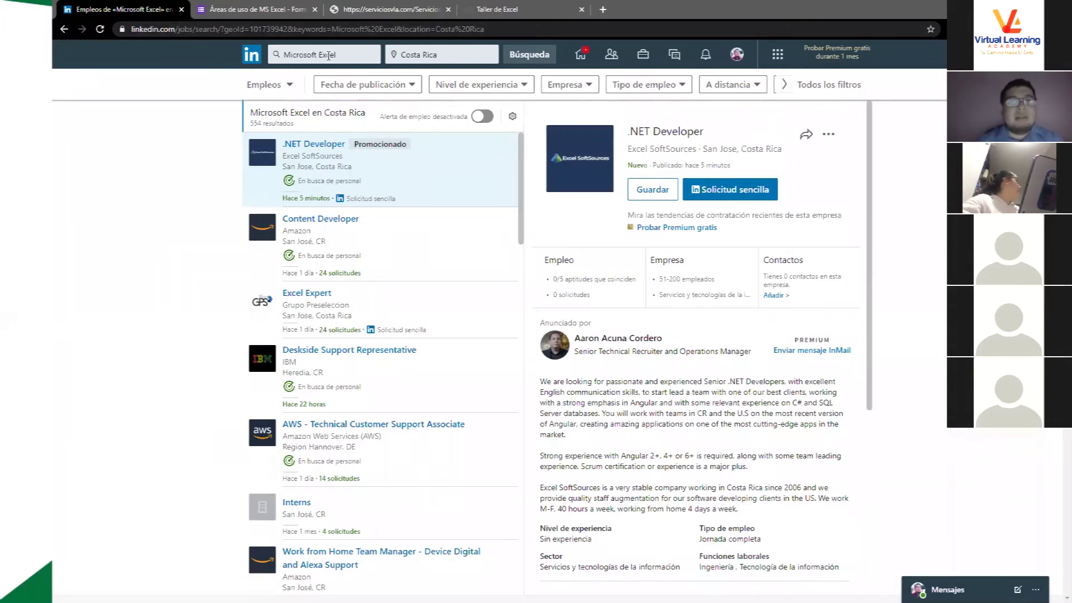
Browse the Costa Rica Microsoft Excel job listings
left_click(442, 54)
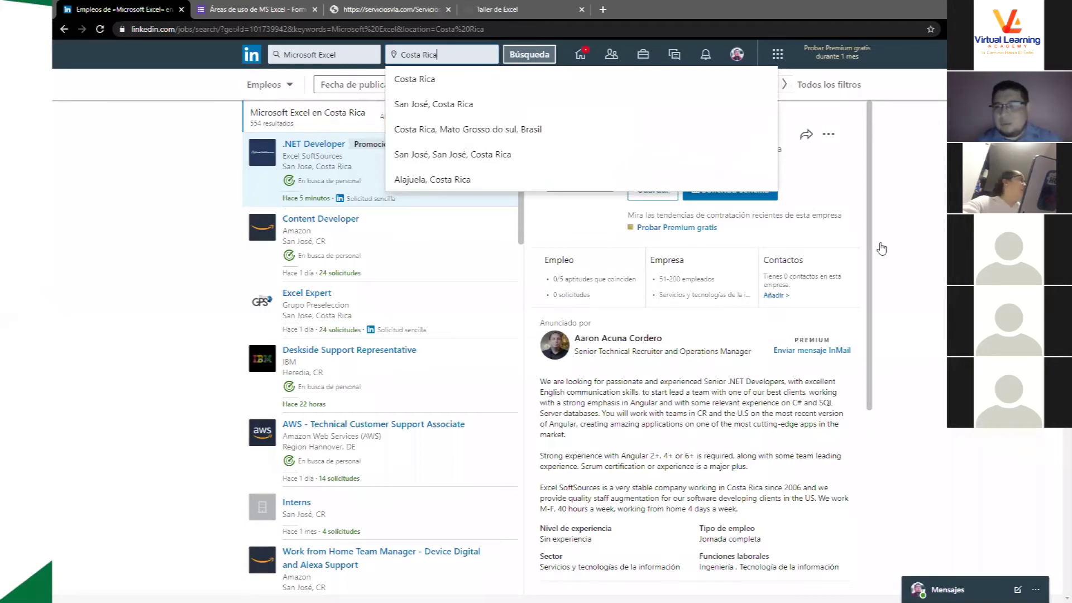
key("Return")
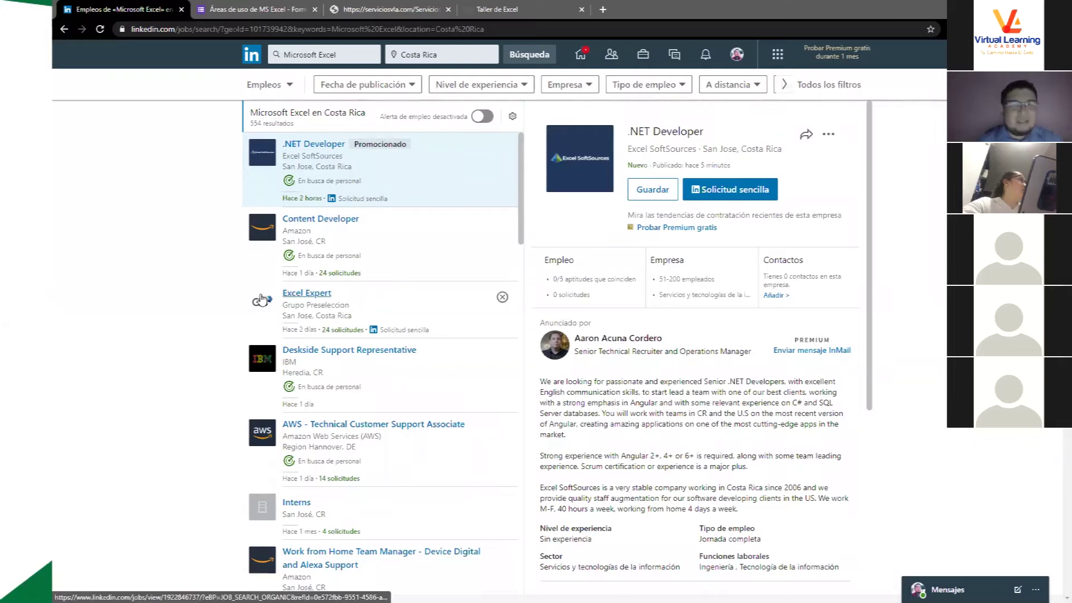
scroll(260, 298, "down", 1)
scroll(262, 299, "down", 4)
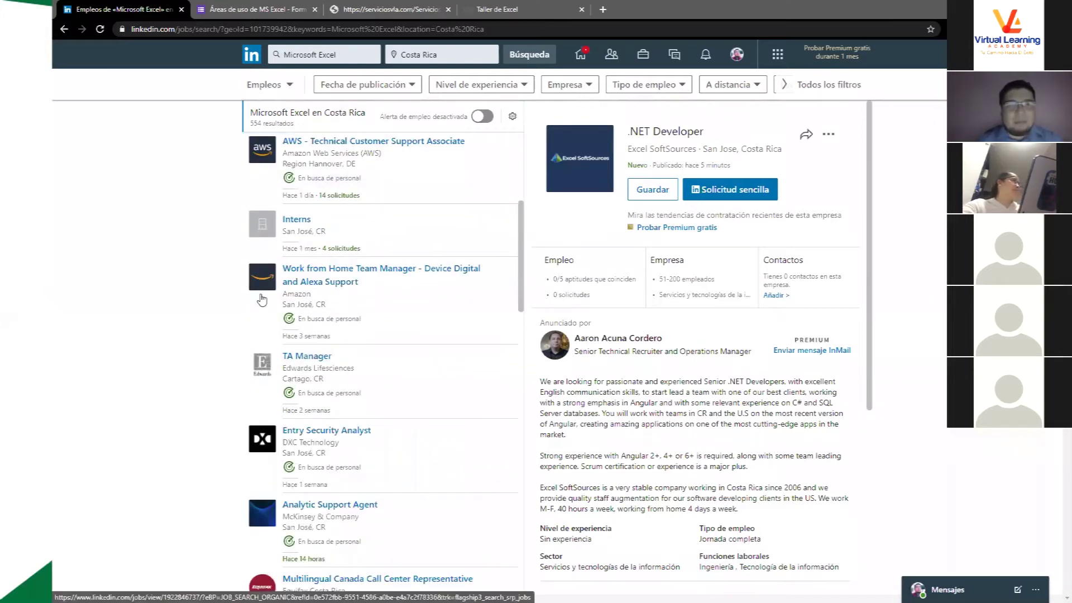
scroll(261, 300, "down", 5)
scroll(261, 300, "down", 5)
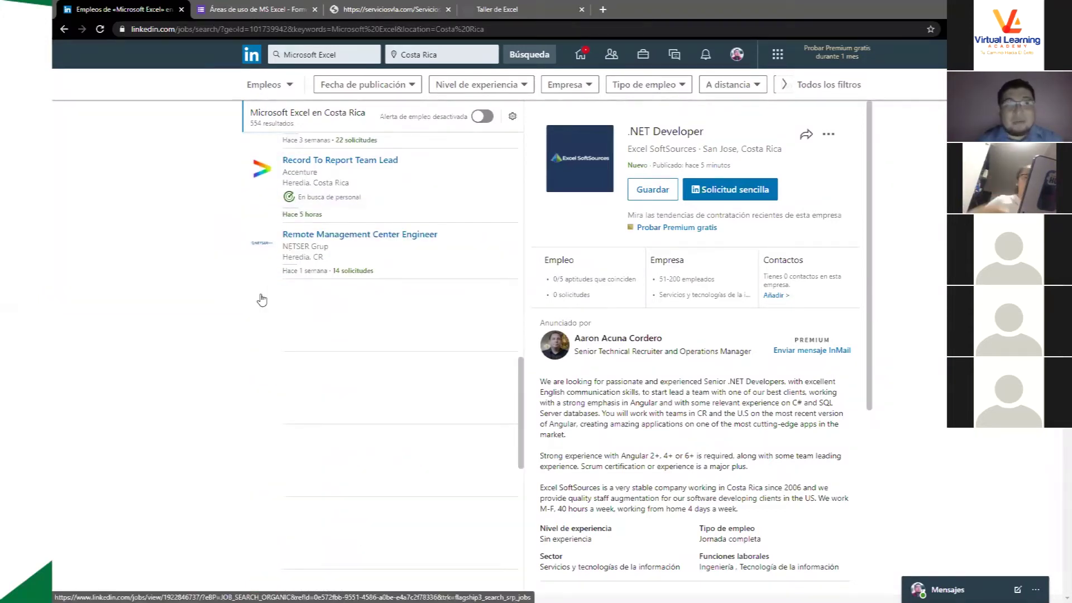
scroll(262, 299, "down", 5)
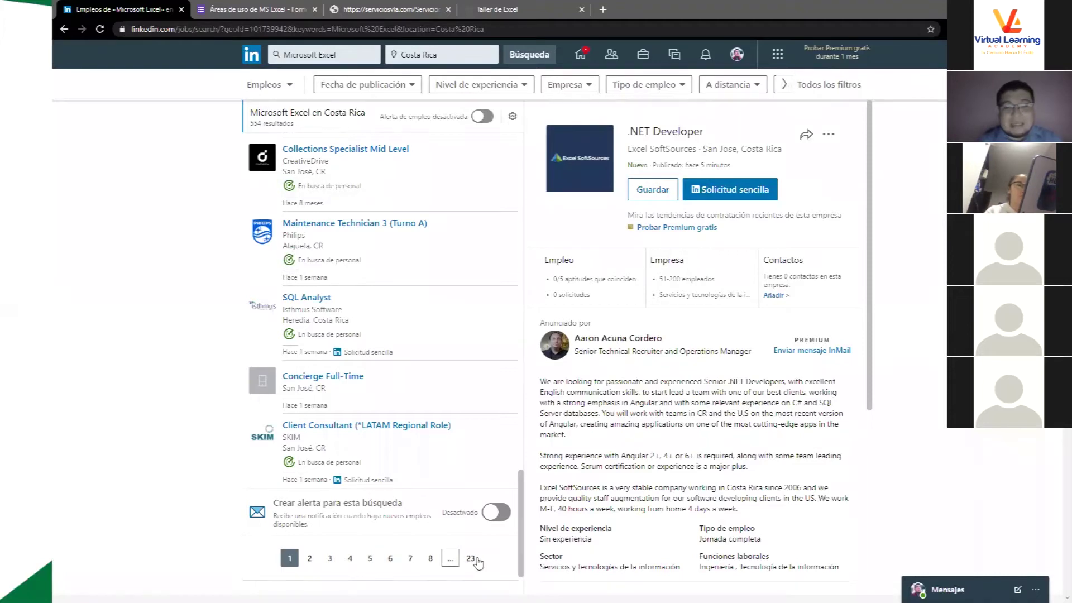
mouse_move(364, 326)
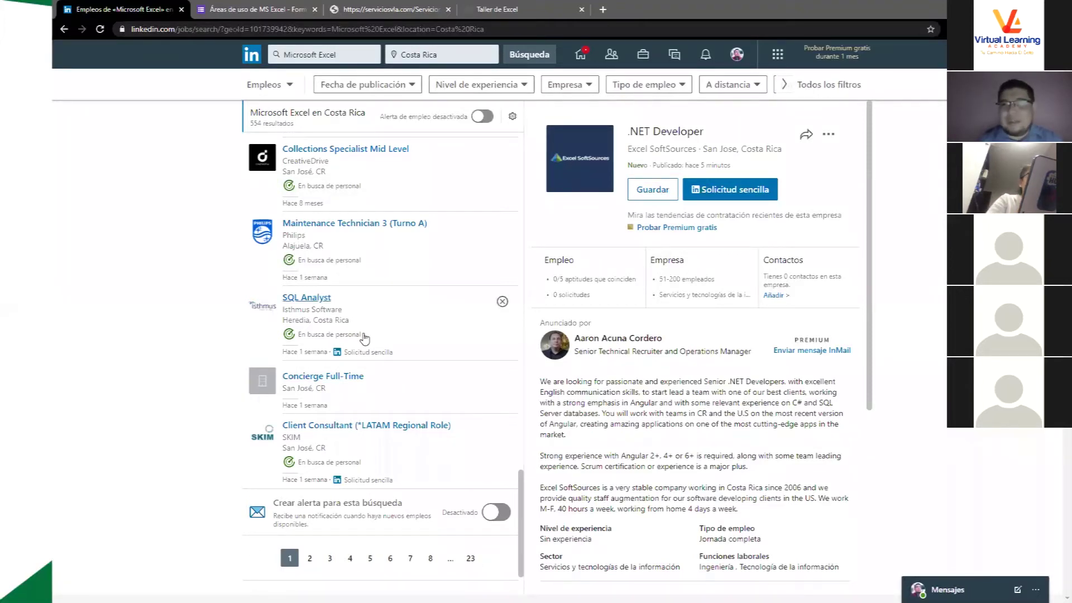
scroll(364, 338, "up", 5)
scroll(364, 338, "up", 6)
scroll(364, 337, "up", 6)
scroll(364, 338, "up", 4)
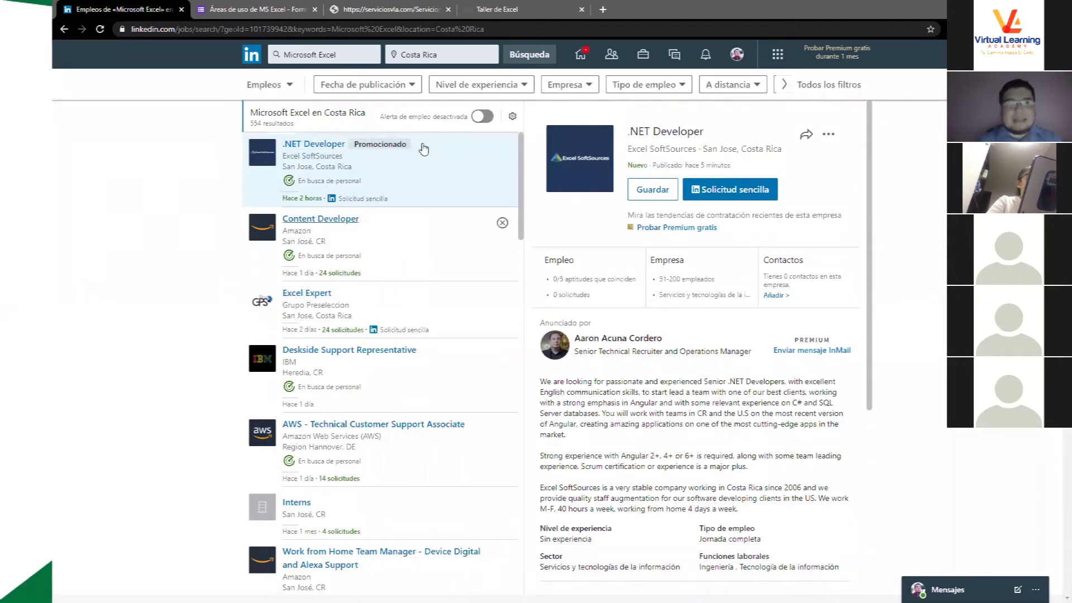
Change the job location to Colombia by entering 'Co' and picking the suggestion
left_click(424, 54)
type("C")
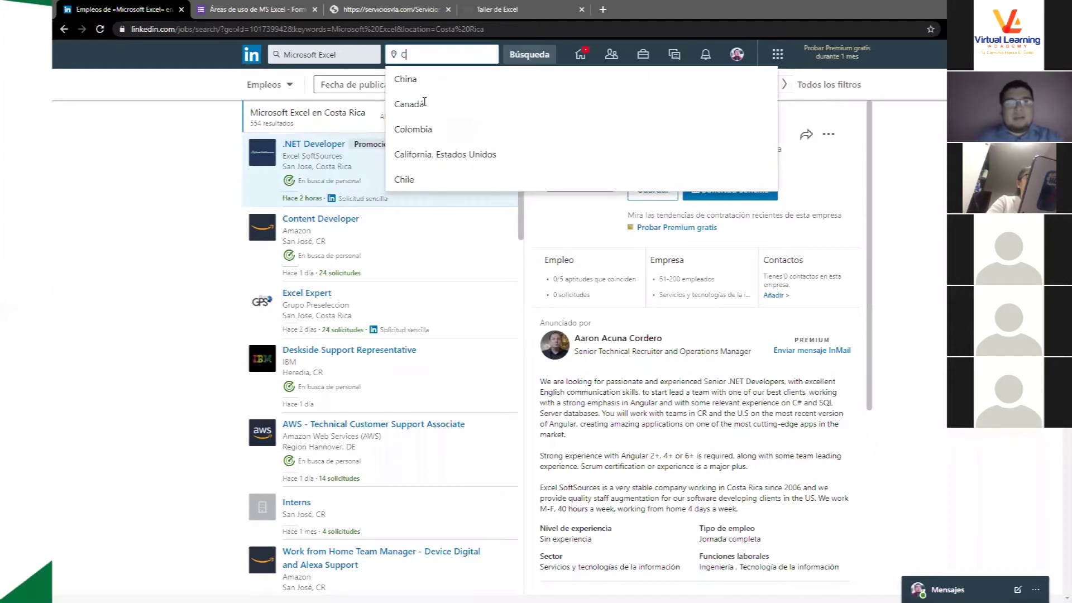
type("o")
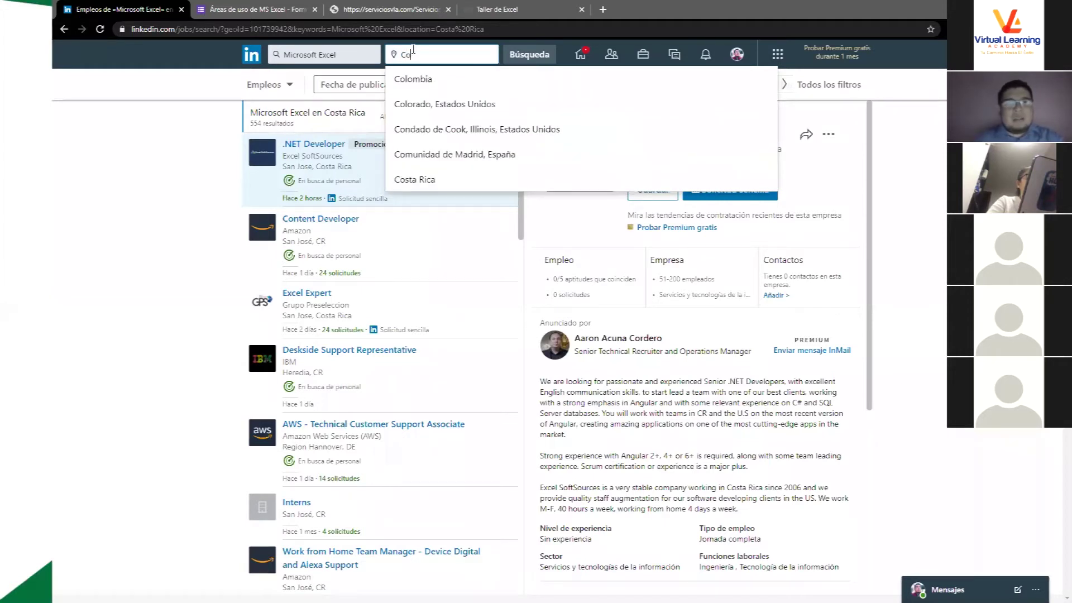
left_click(527, 55)
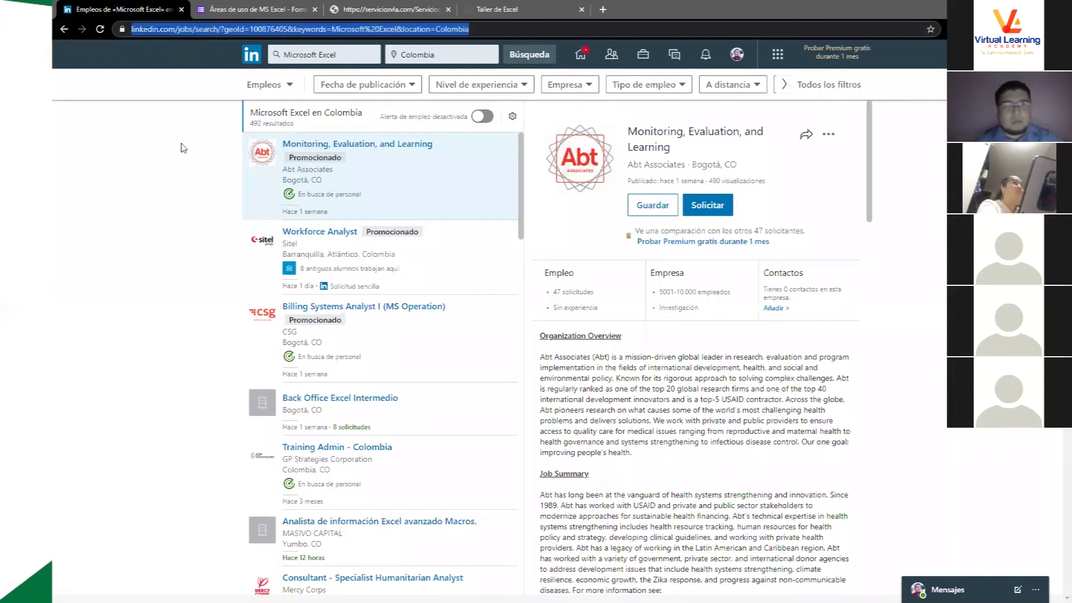
Reload the Colombia Excel results (492 listings) and return to the slideshow
left_click(100, 28)
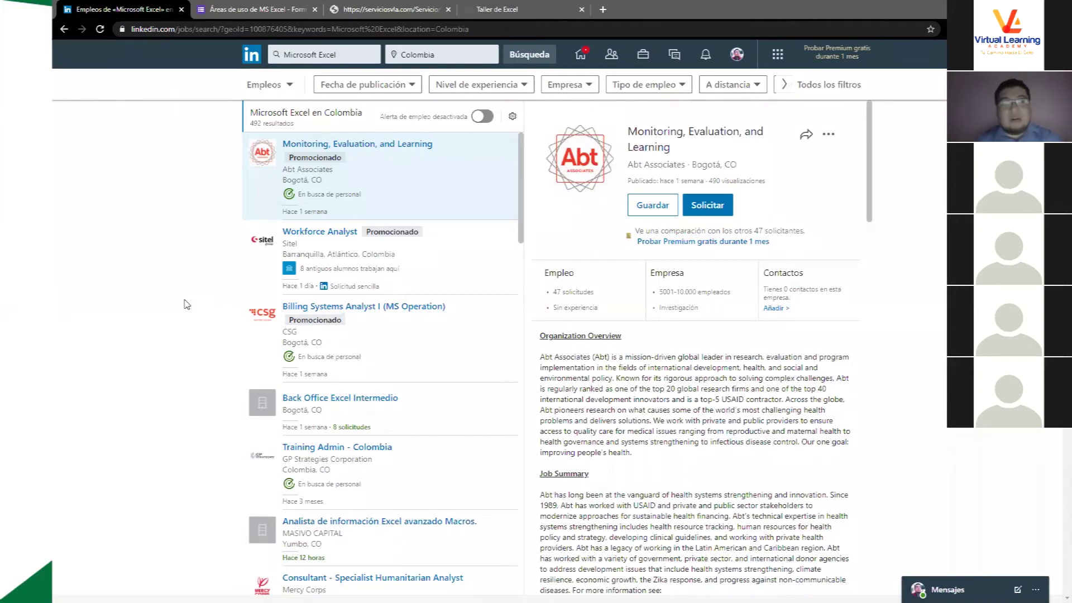
key("alt+Tab")
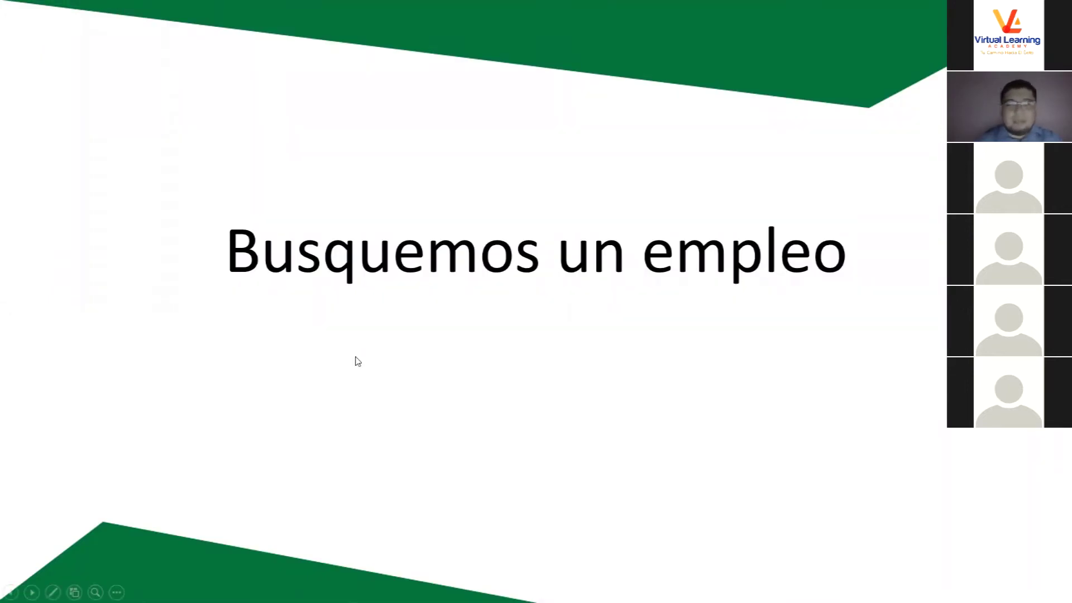
Advance two slides to 'Ejercicio- Interfaz de Excel' with the workshop URL and QR code
key("Right")
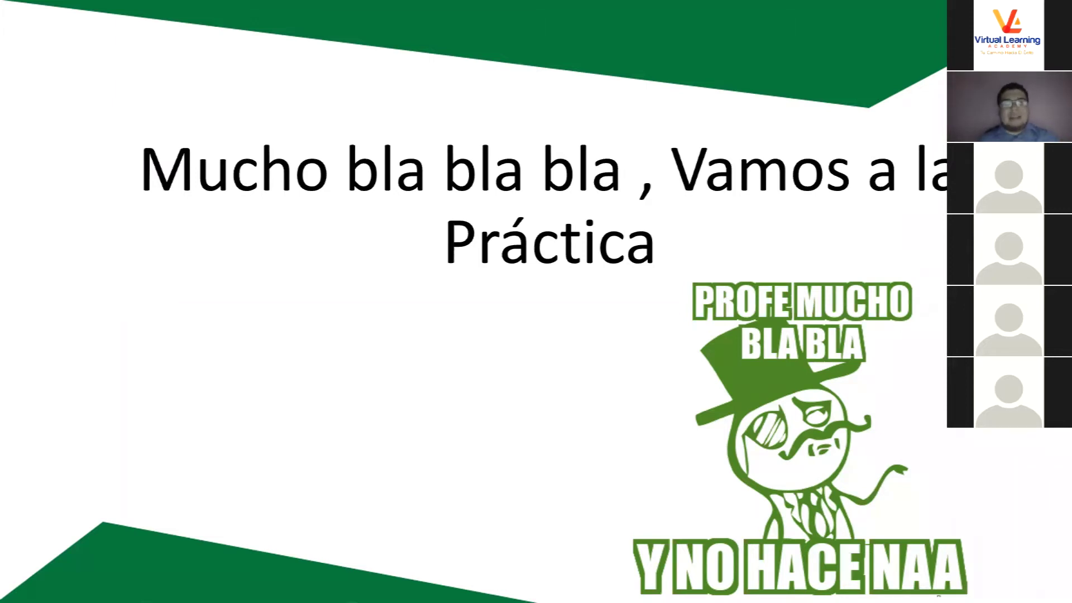
key("Right")
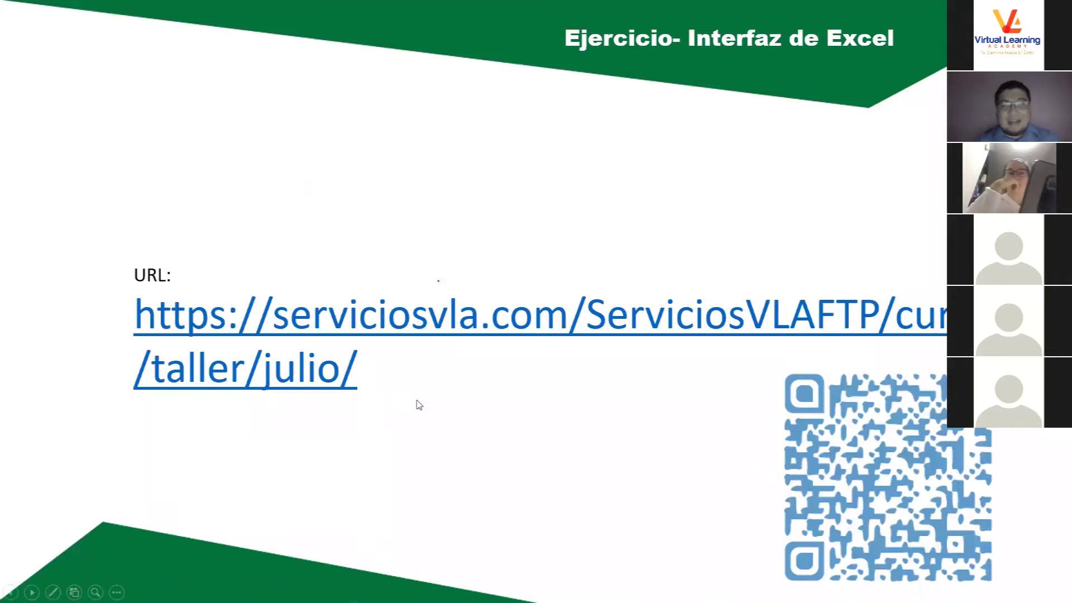
key("alt+Tab")
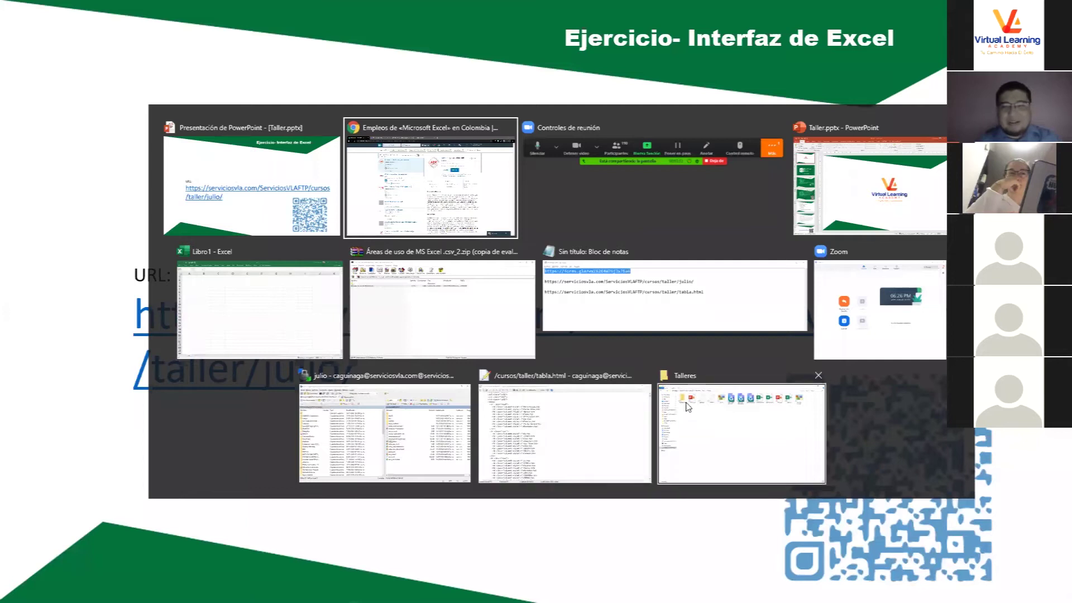
In Notepad, select the serviciosvla julio workshop URL line
left_click(656, 323)
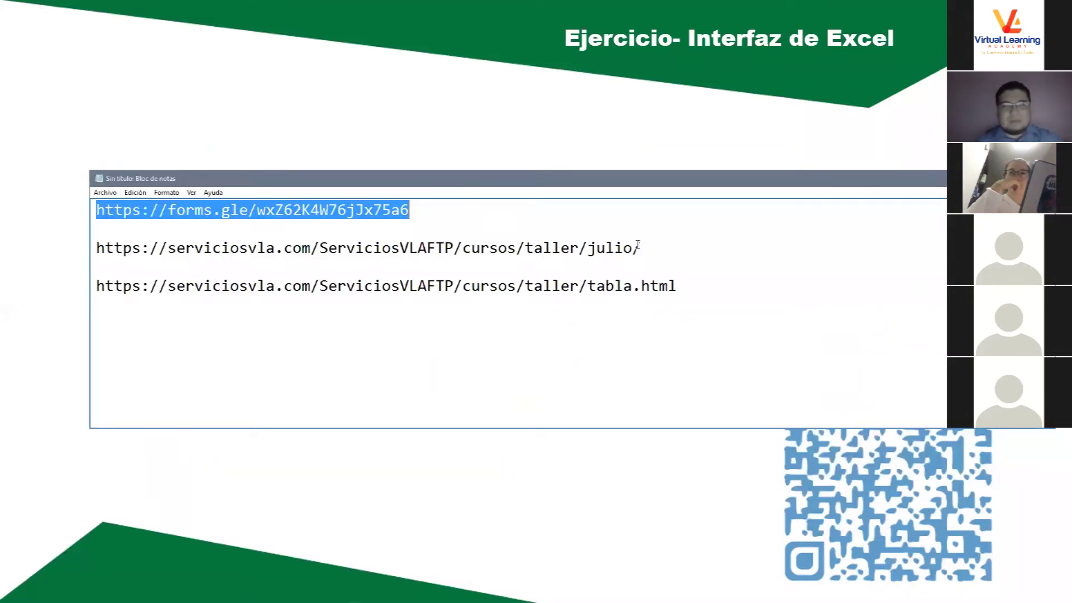
mouse_move(642, 247)
left_mouse_down()
mouse_move(262, 231)
mouse_move(131, 248)
left_mouse_up()
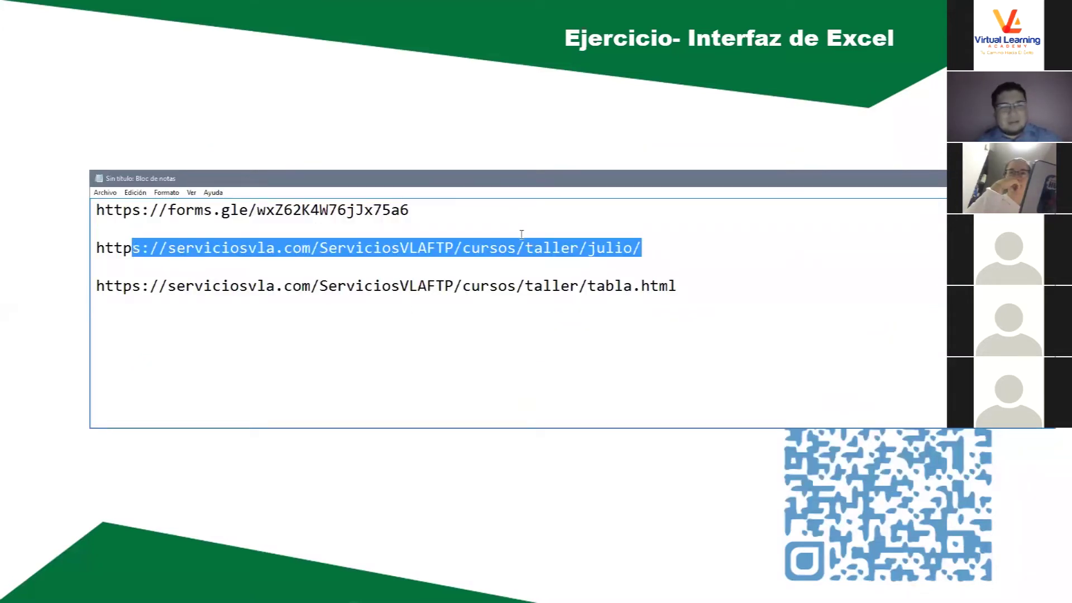
left_click(552, 246)
left_click_drag(660, 241, 97, 253)
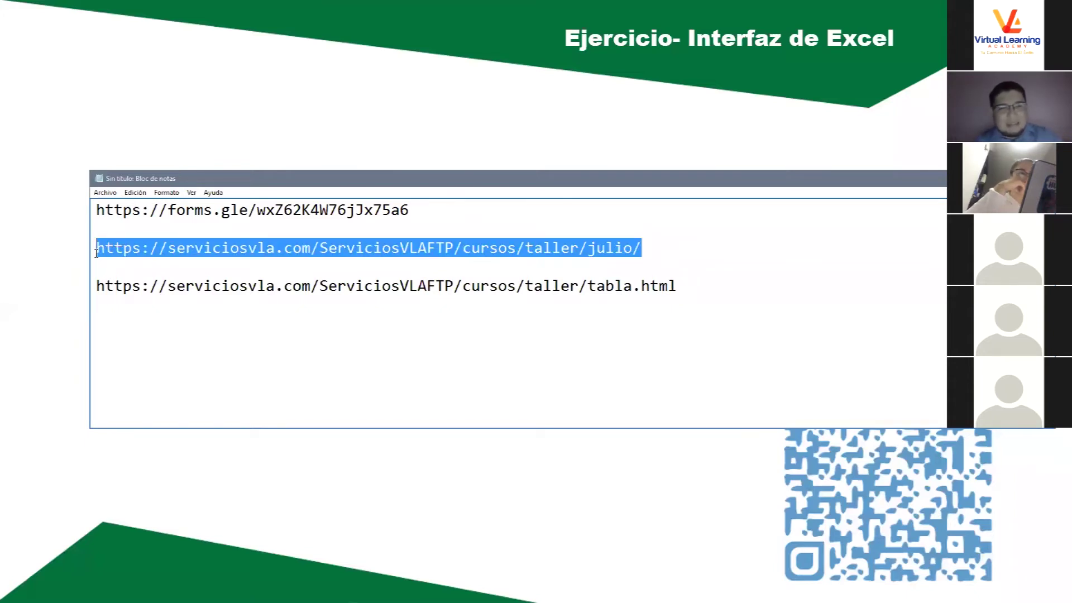
Go back to the slideshow, then bring Chrome's Colombia job results to the front
key("alt+Tab")
key("alt+Tab")
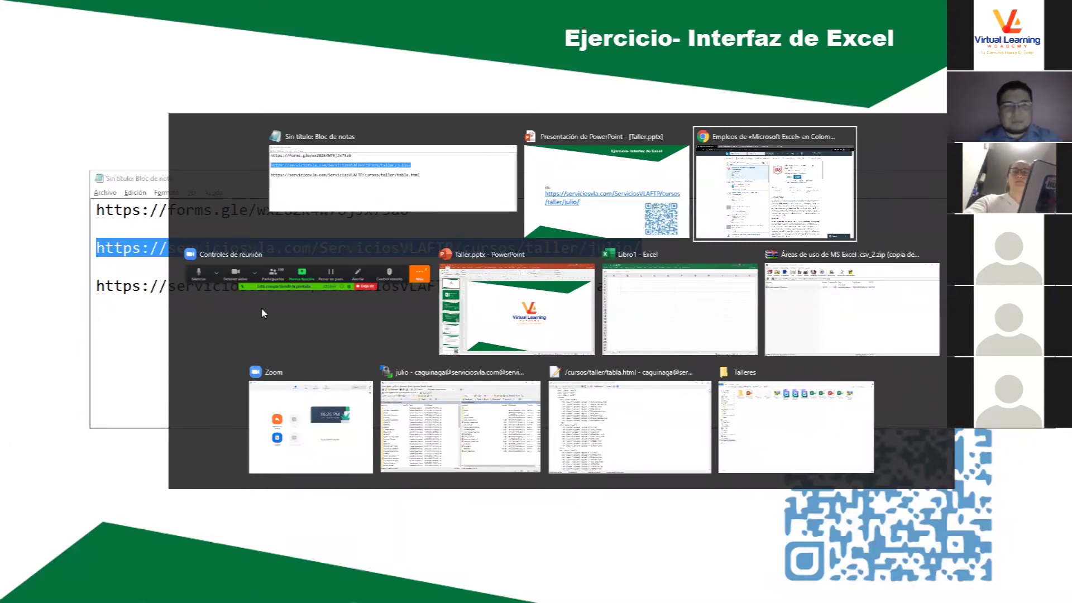
key("Escape")
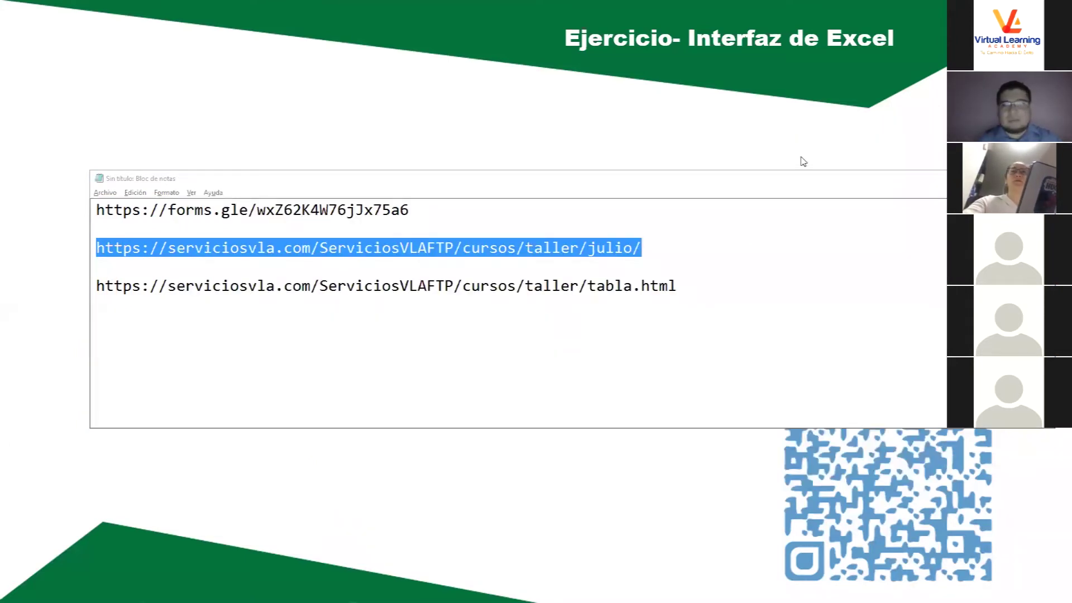
left_click(729, 132)
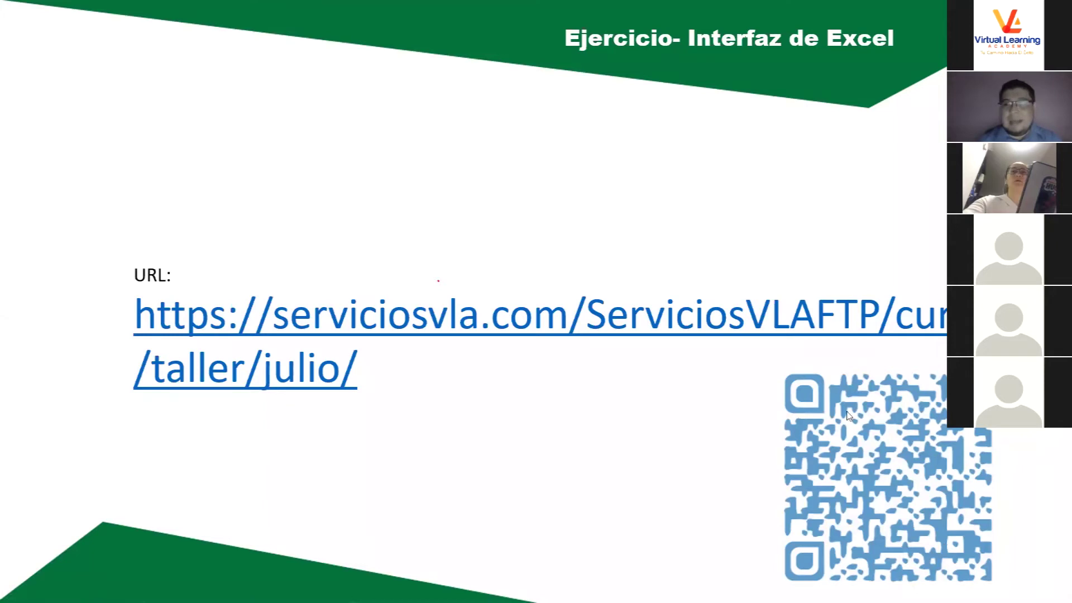
key("alt+Tab")
key("alt+Tab")
key("alt+Tab")
key("alt+Tab")
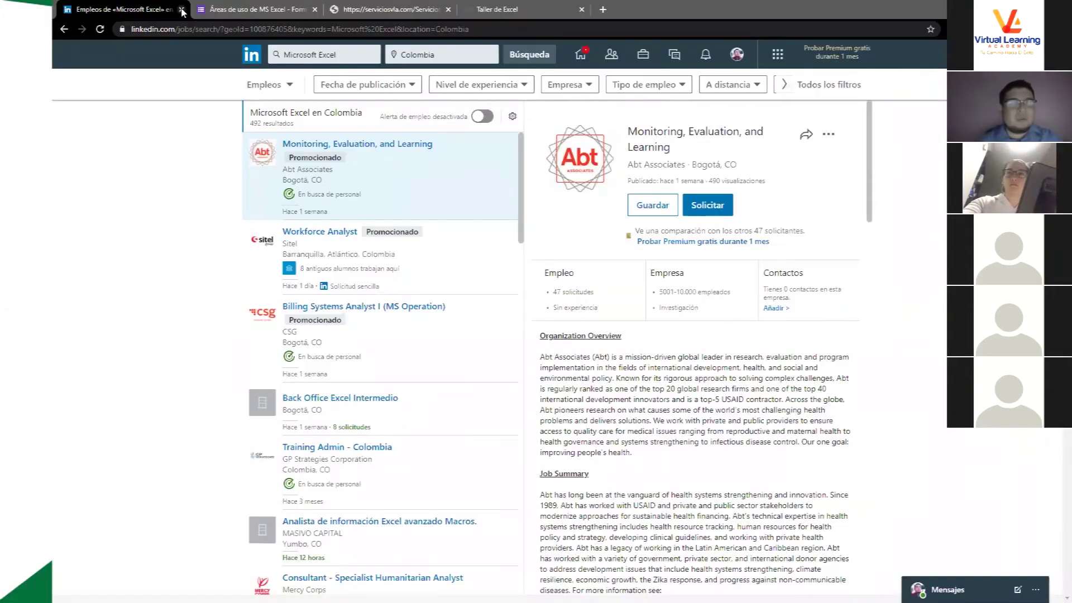
key("alt+Tab")
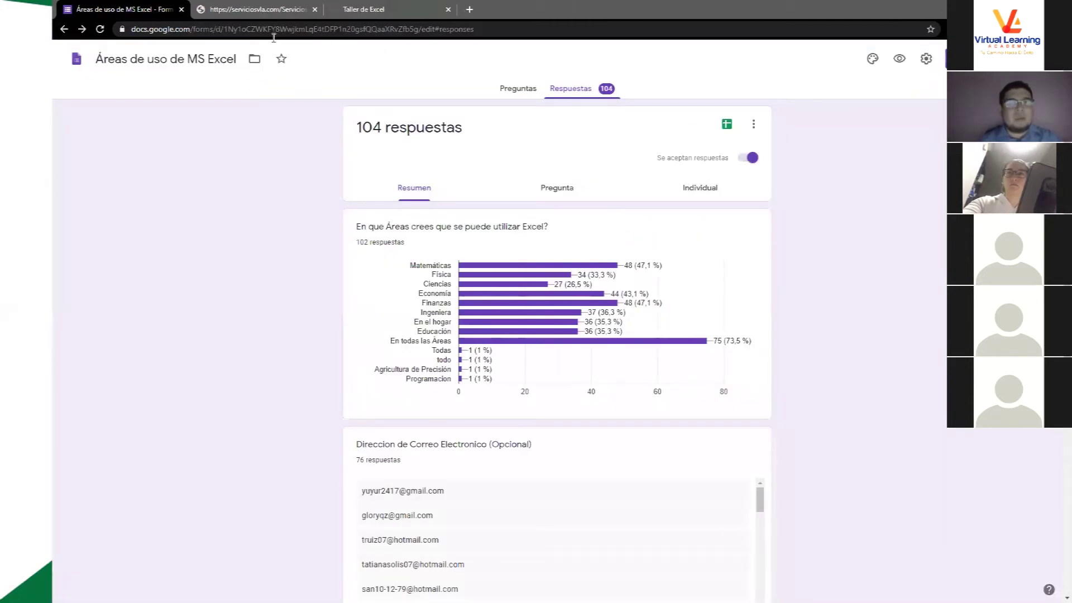
Close the 'Áreas de uso de MS Excel' Google Forms tab, leaving the Taller de Excel VLA page
key("ctrl+w")
left_click(205, 11)
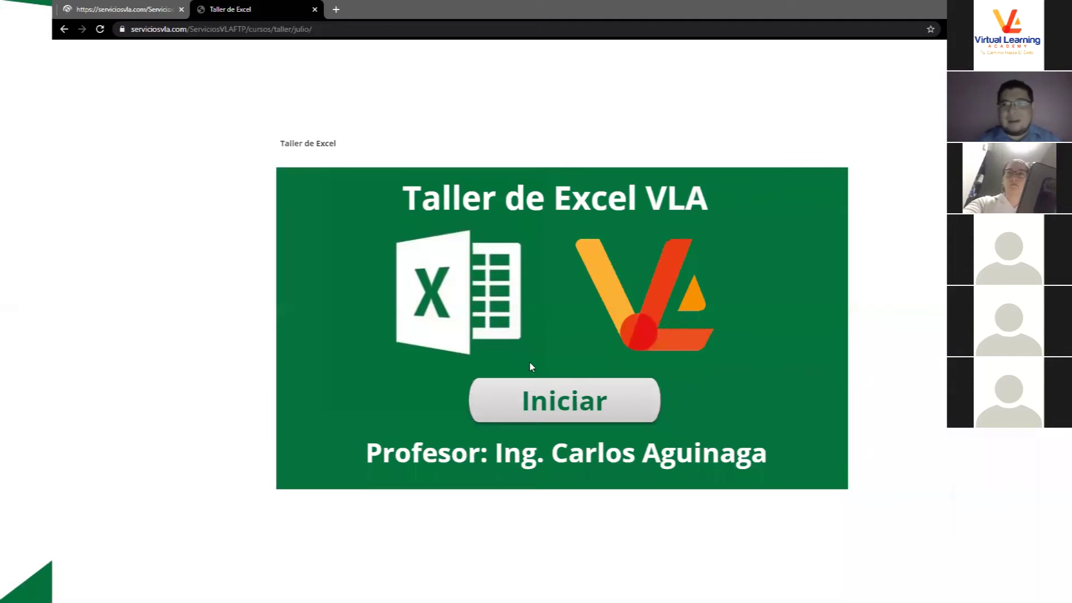
Start the Taller de Excel VLA quiz, enter the participant's full name, and begin the questionnaire
left_click(539, 408)
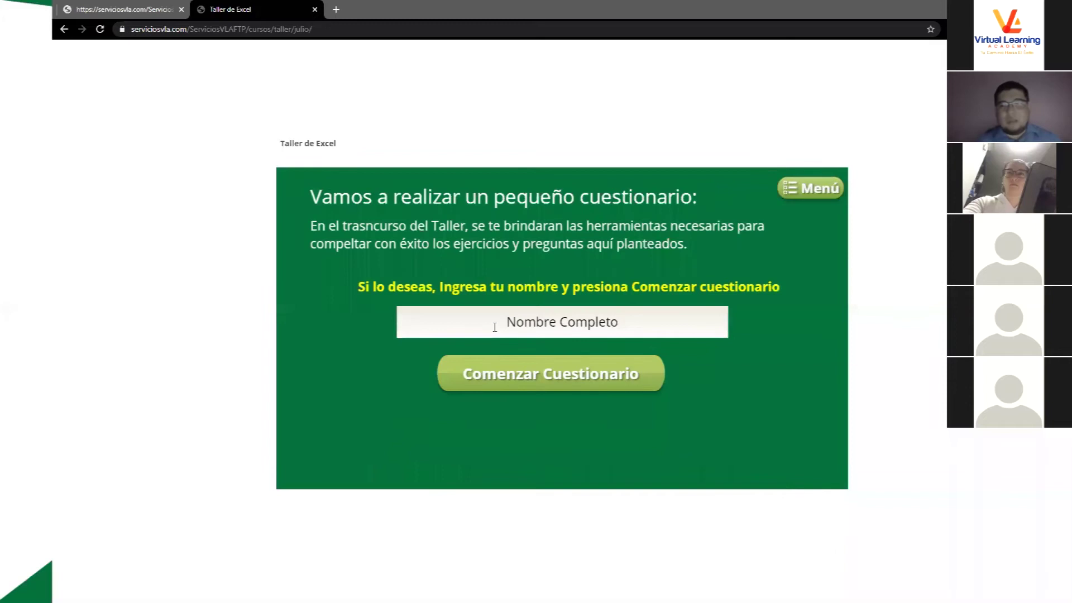
type("Carlos")
left_click(532, 379)
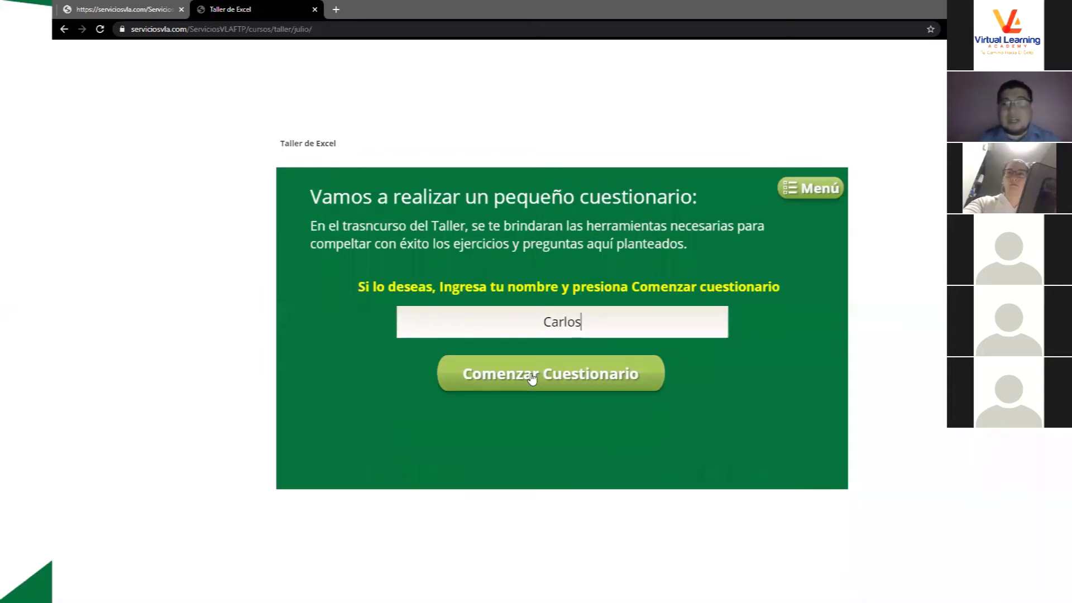
left_click(532, 379)
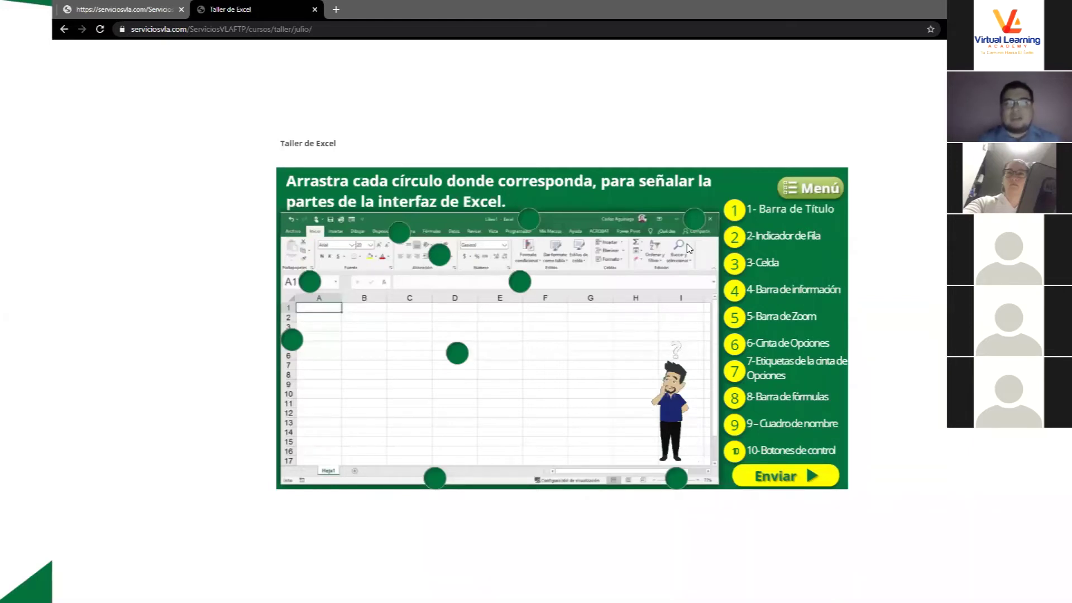
Drag circle 1 onto Excel's title bar and circle 10 onto the window control buttons
scroll(690, 249, "up", 2)
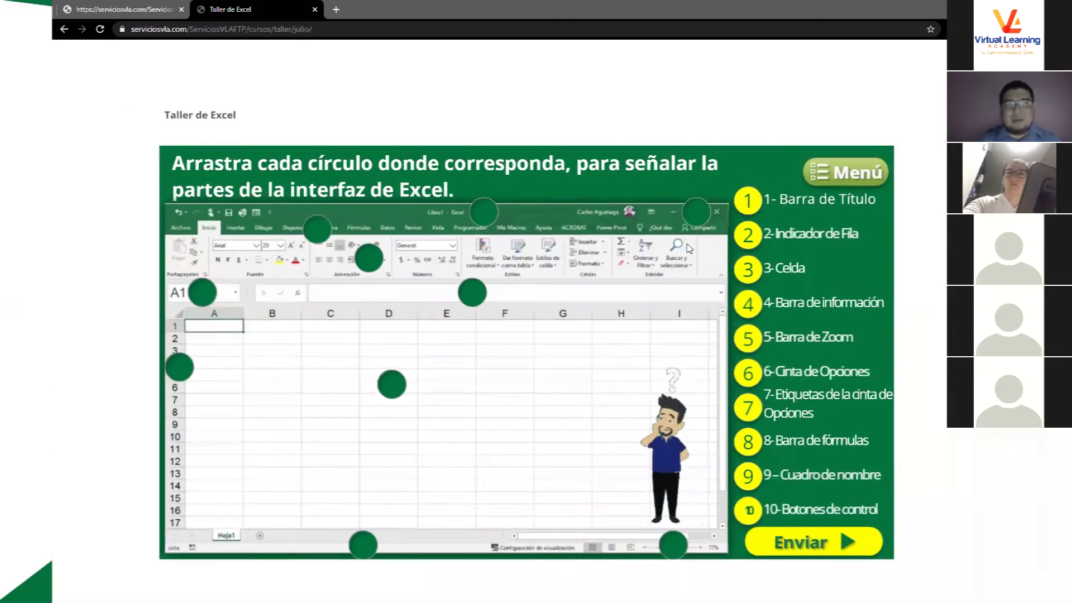
scroll(689, 249, "down", 1)
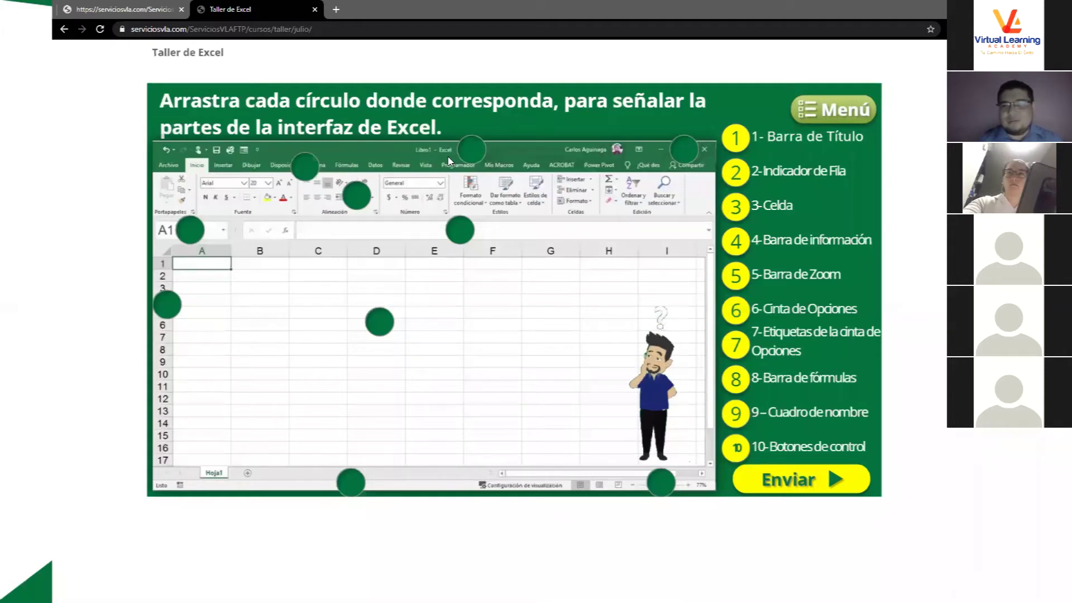
left_click_drag(736, 141, 469, 154)
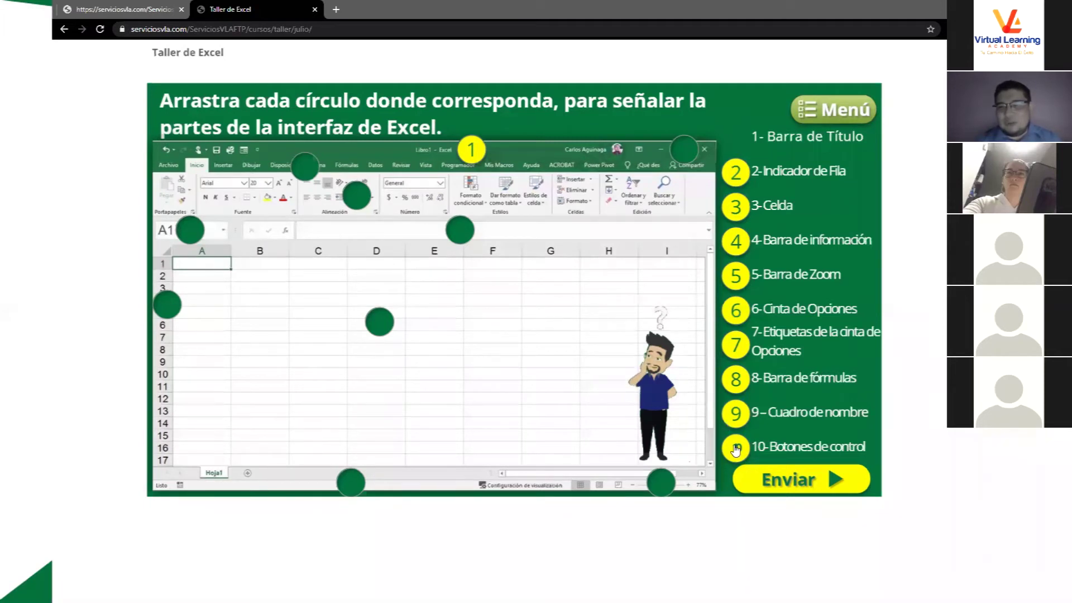
left_click_drag(736, 448, 683, 151)
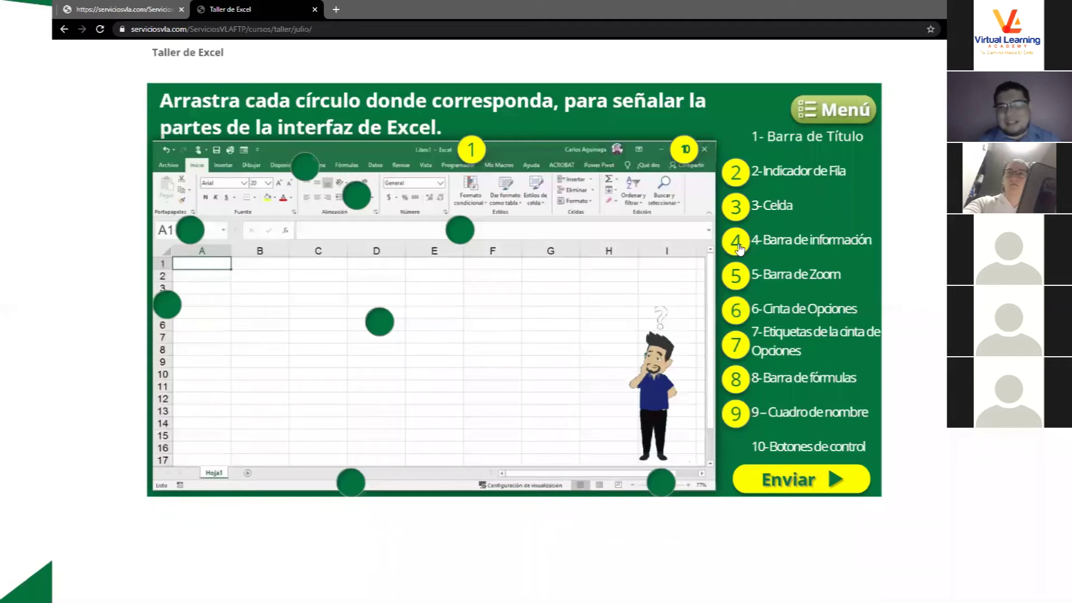
Try circle 4 on the ribbon, then place circle 7 on the ribbon tab names and circle 9 on the name box
left_click_drag(739, 248, 308, 177)
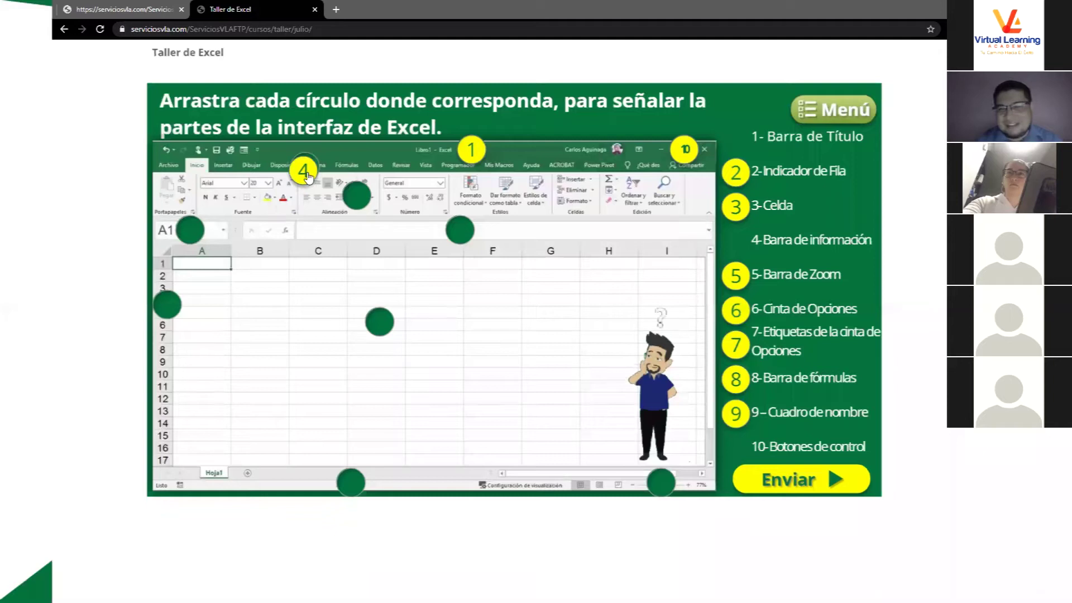
left_click_drag(309, 177, 308, 172)
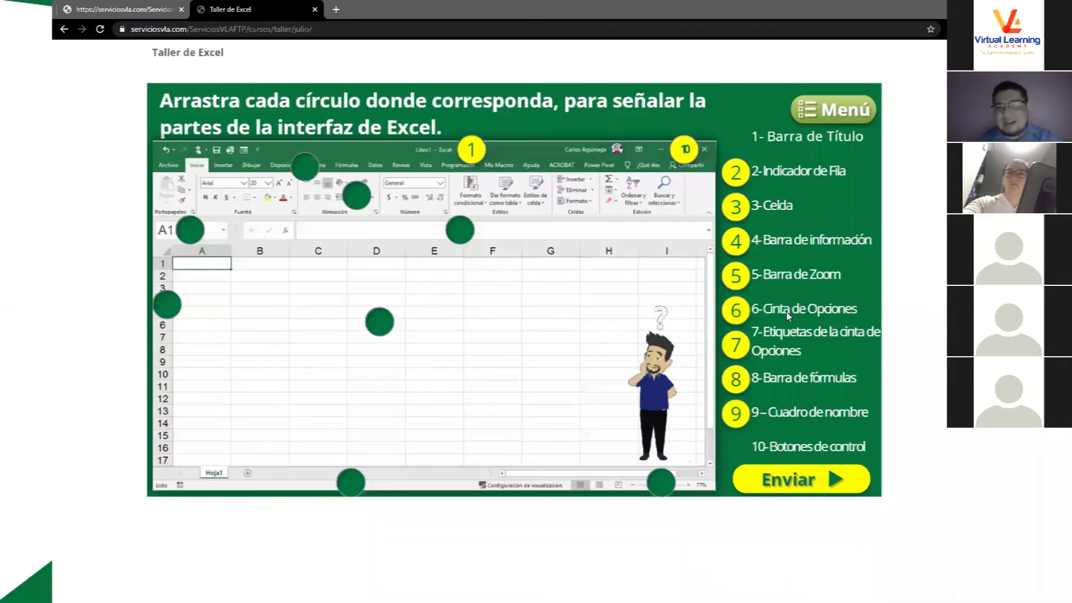
left_click_drag(733, 348, 302, 171)
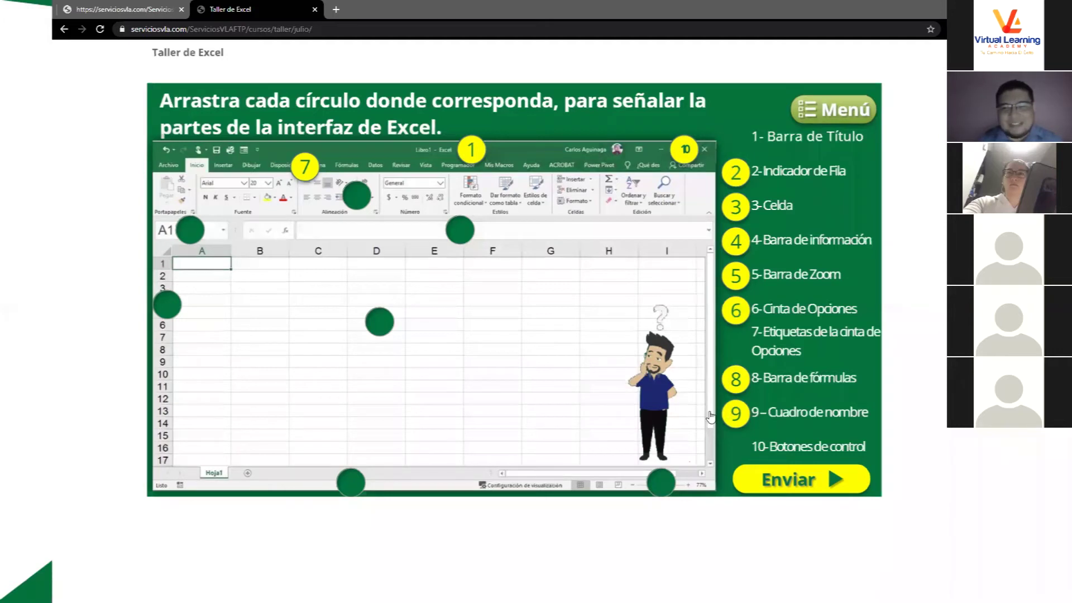
left_click_drag(735, 413, 192, 240)
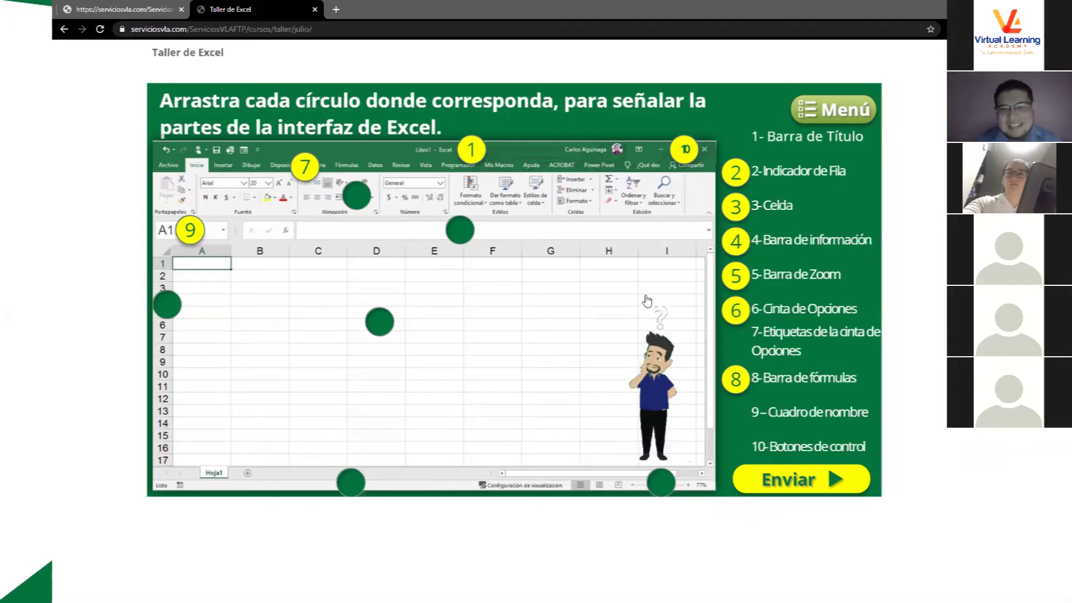
Place circles 6, 8, 2, 3, 5 and 4 on the ribbon, formula bar, row numbers, a cell, zoom bar and status bar
left_click_drag(736, 309, 362, 195)
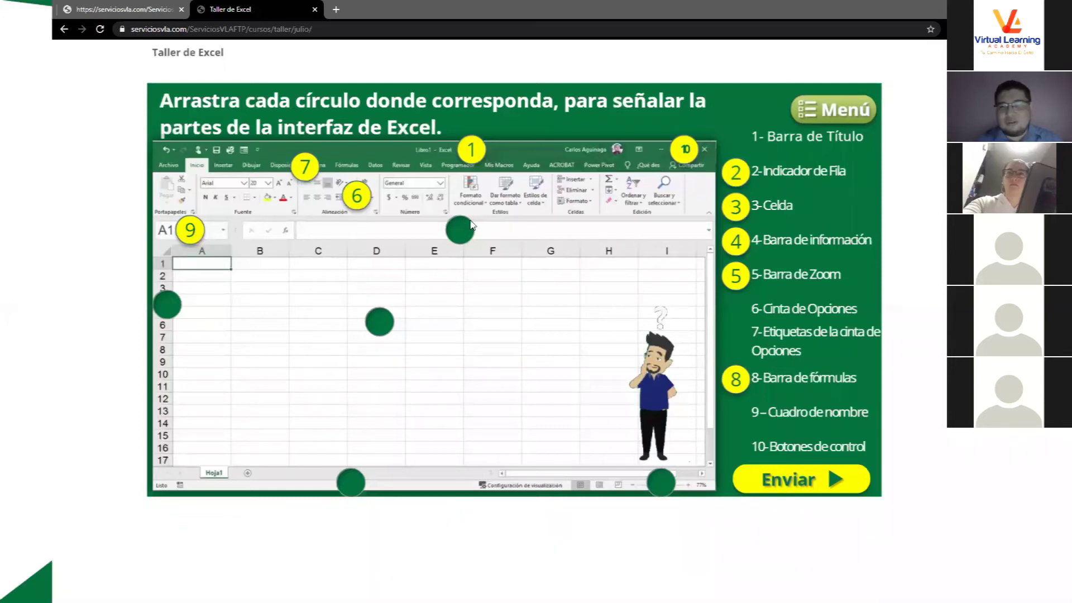
left_click_drag(736, 379, 459, 230)
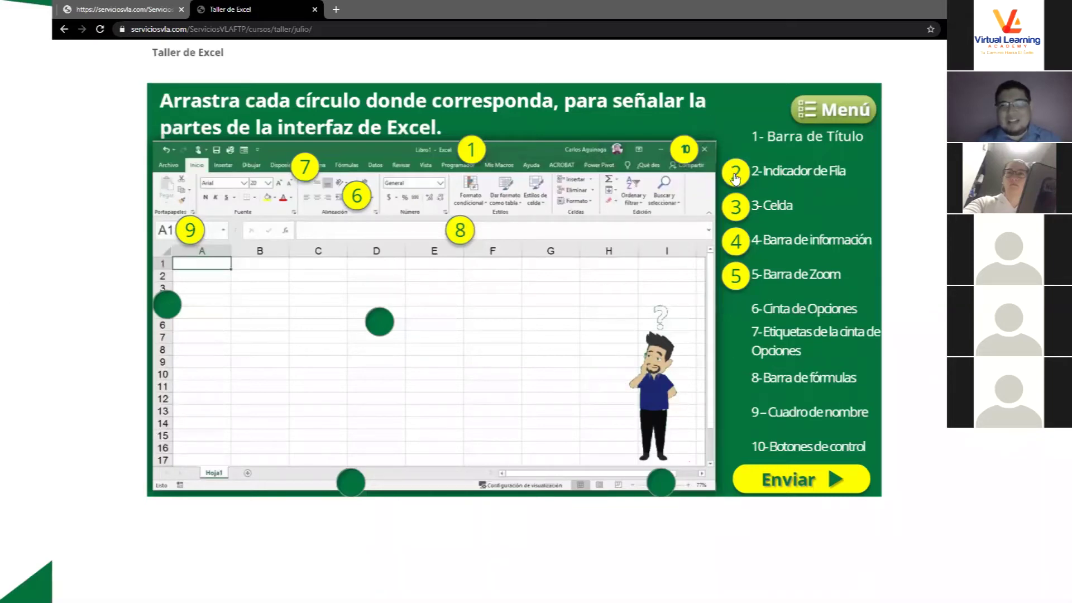
left_click_drag(736, 173, 226, 282)
left_click_drag(169, 310, 167, 306)
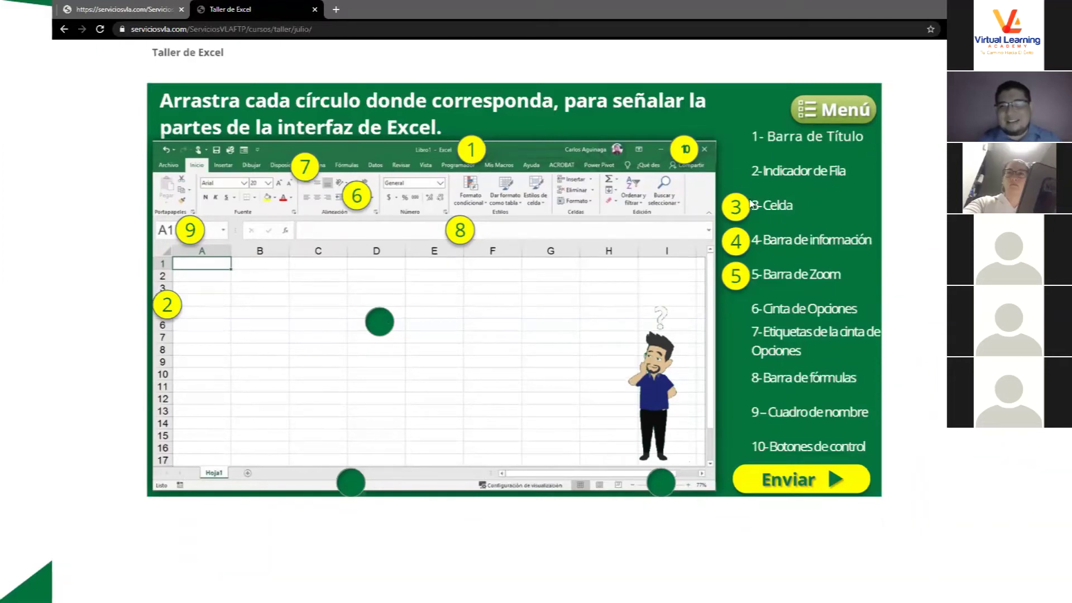
left_click_drag(742, 214, 380, 328)
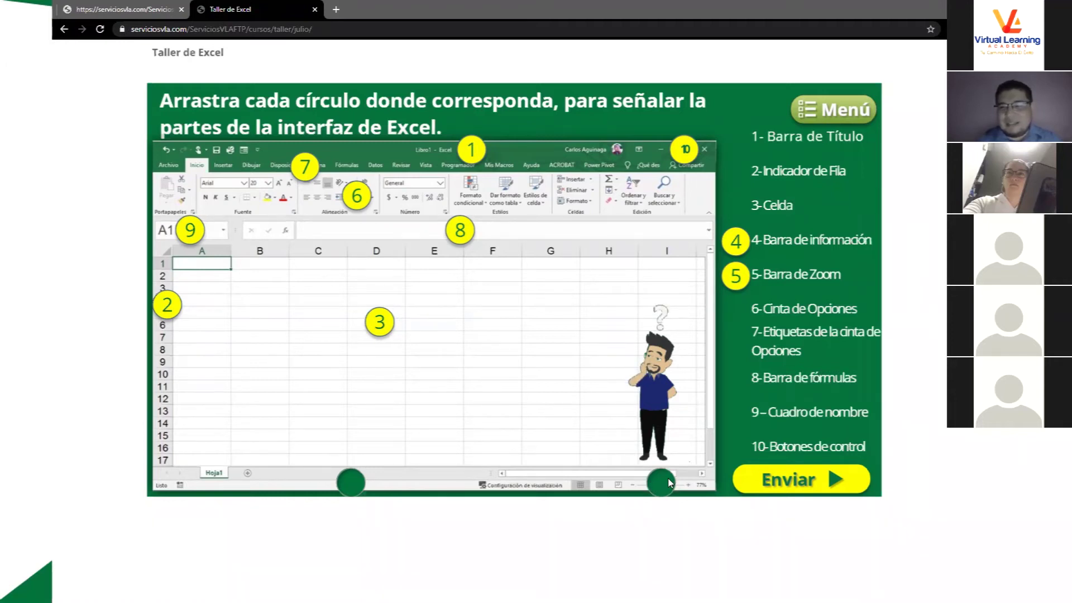
left_click_drag(739, 279, 661, 480)
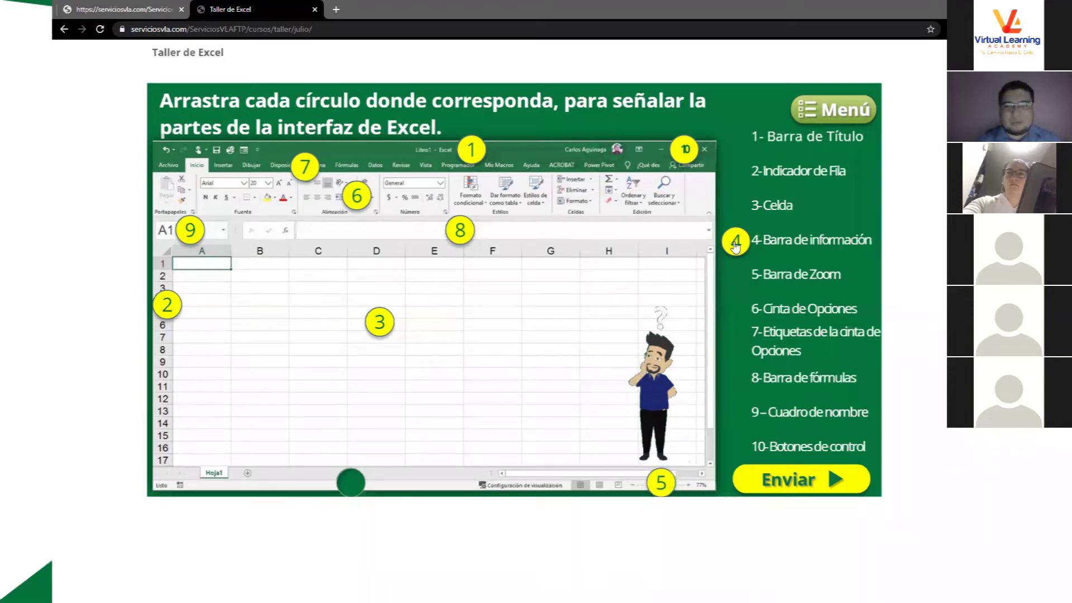
left_click_drag(736, 241, 353, 481)
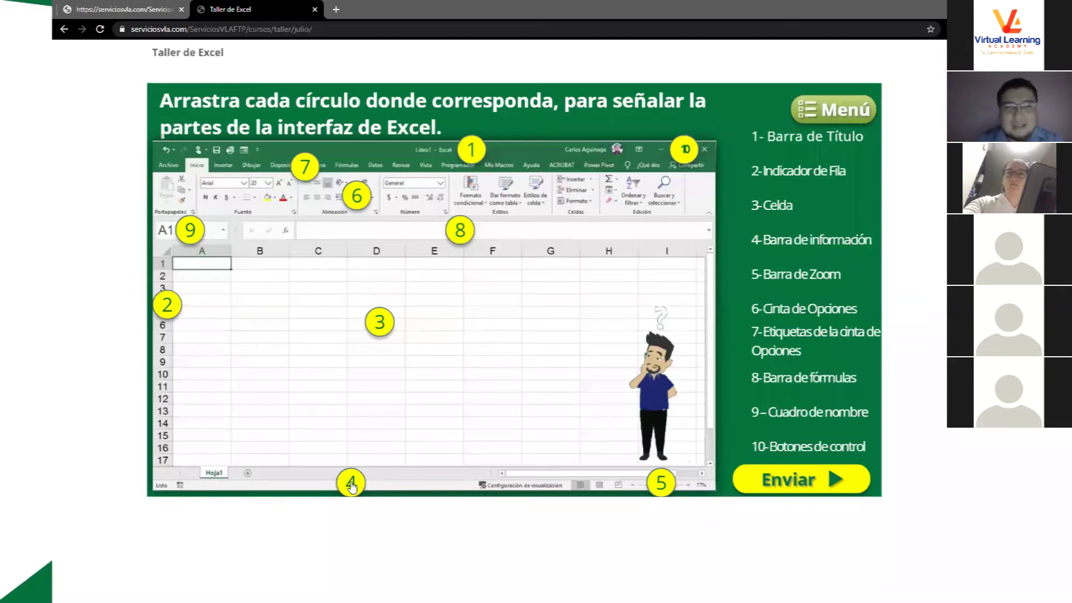
Submit the labelling answers and continue to the Resultados page showing 10 points
left_click(789, 479)
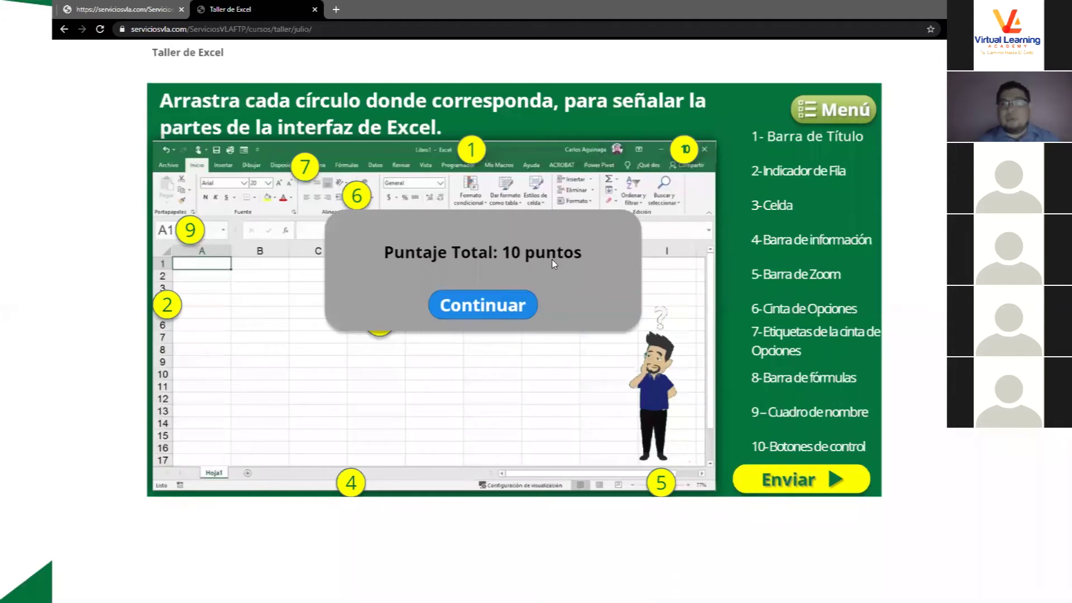
left_click(484, 302)
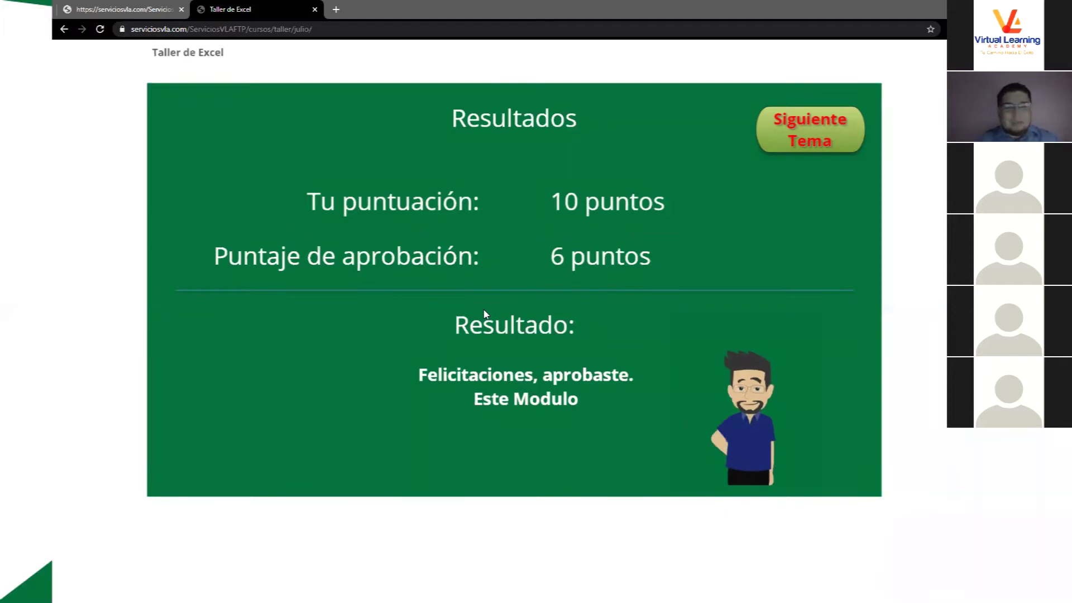
Advance the PowerPoint slideshow to the Ejercicio 2 operators slide, then return to Chrome
key("alt+Tab")
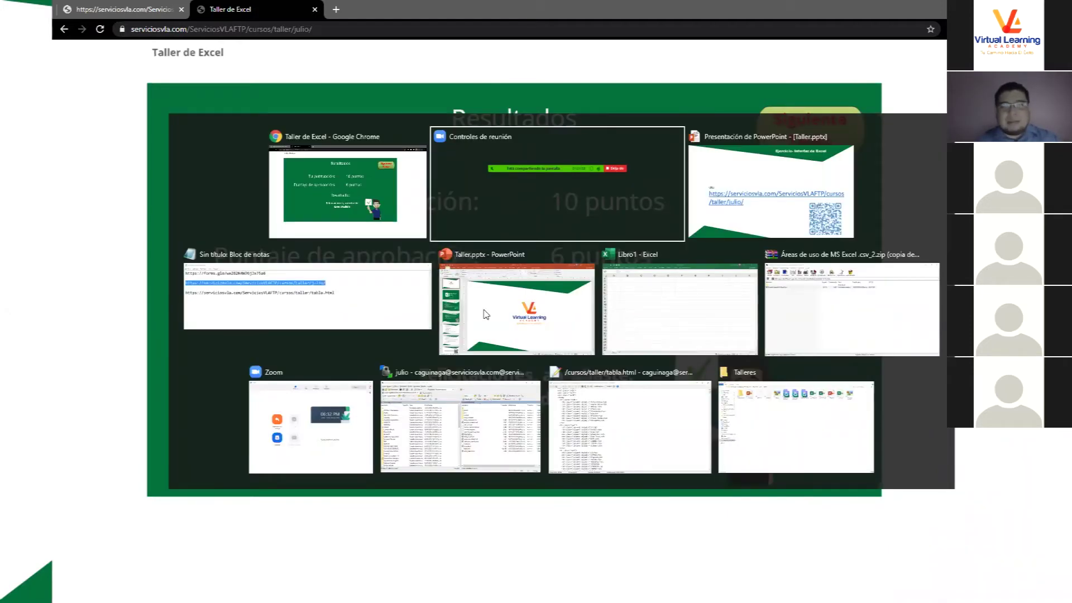
key("alt+Tab")
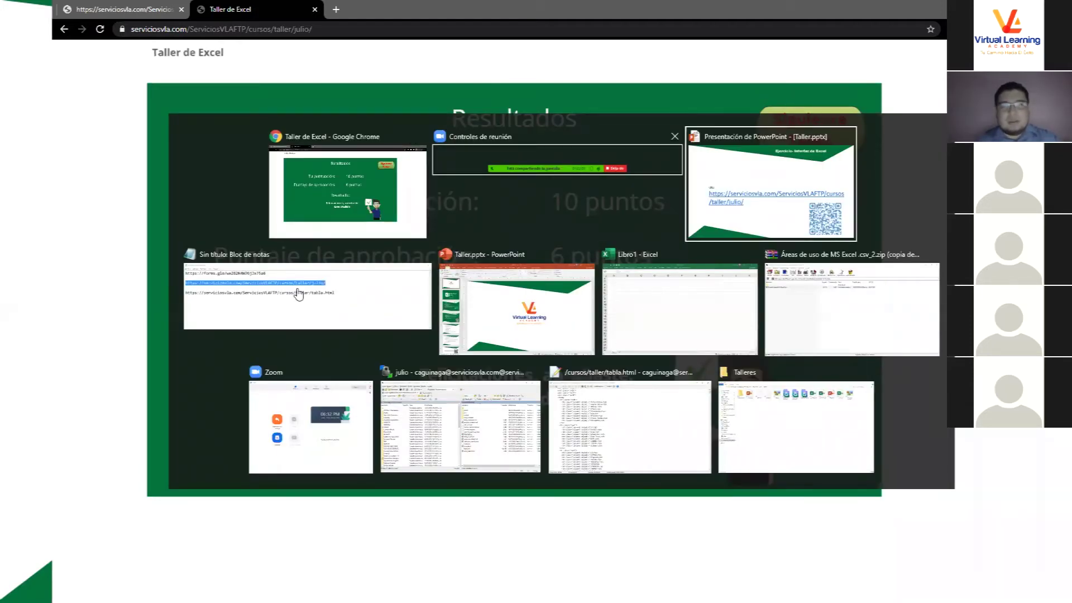
left_click(452, 416)
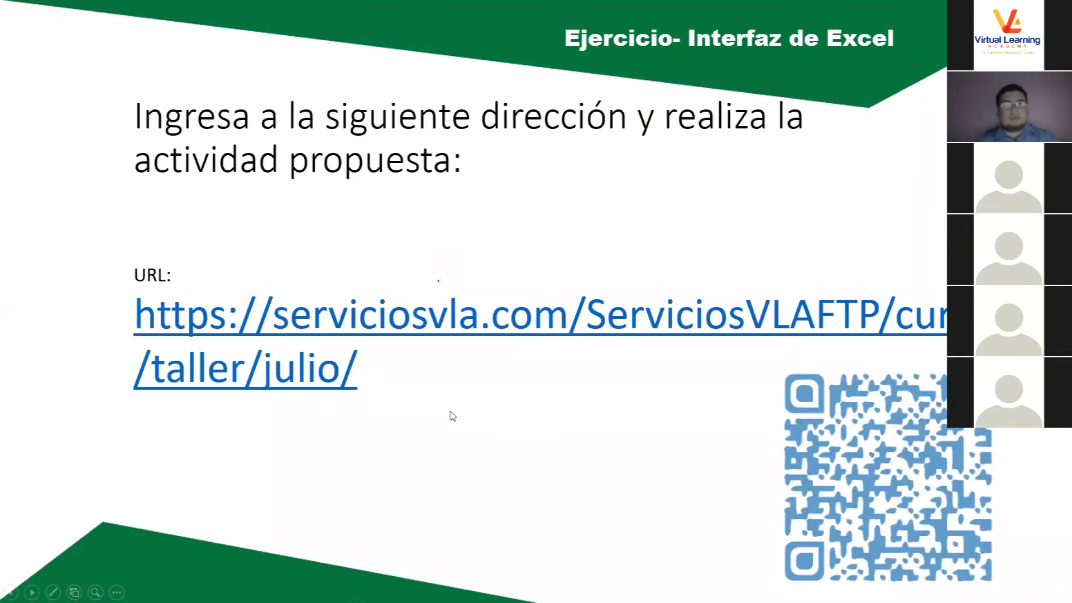
left_click(452, 416)
left_click(453, 415)
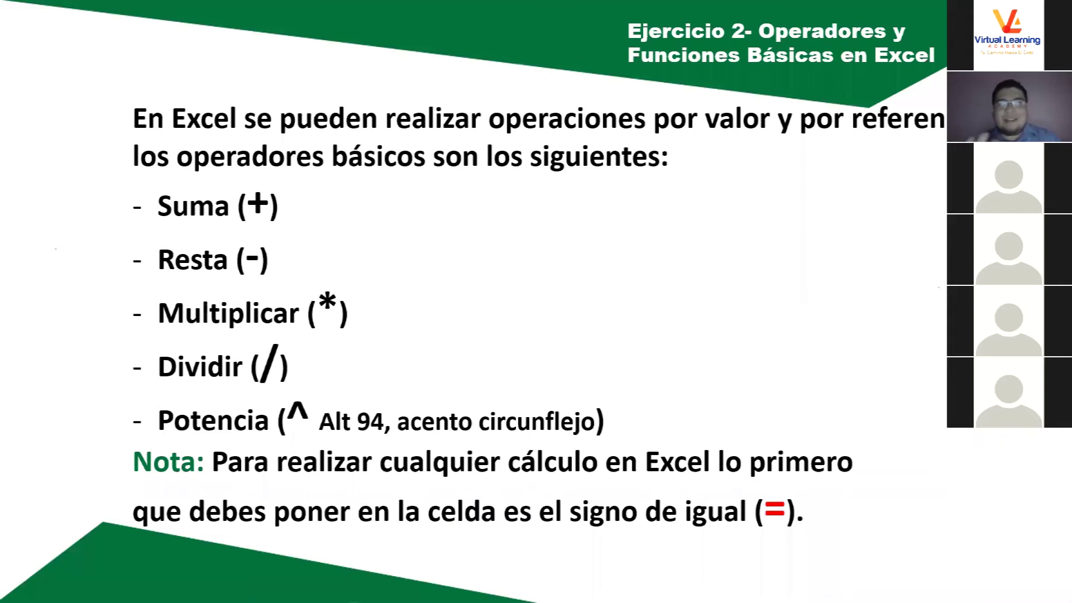
key("alt+Tab")
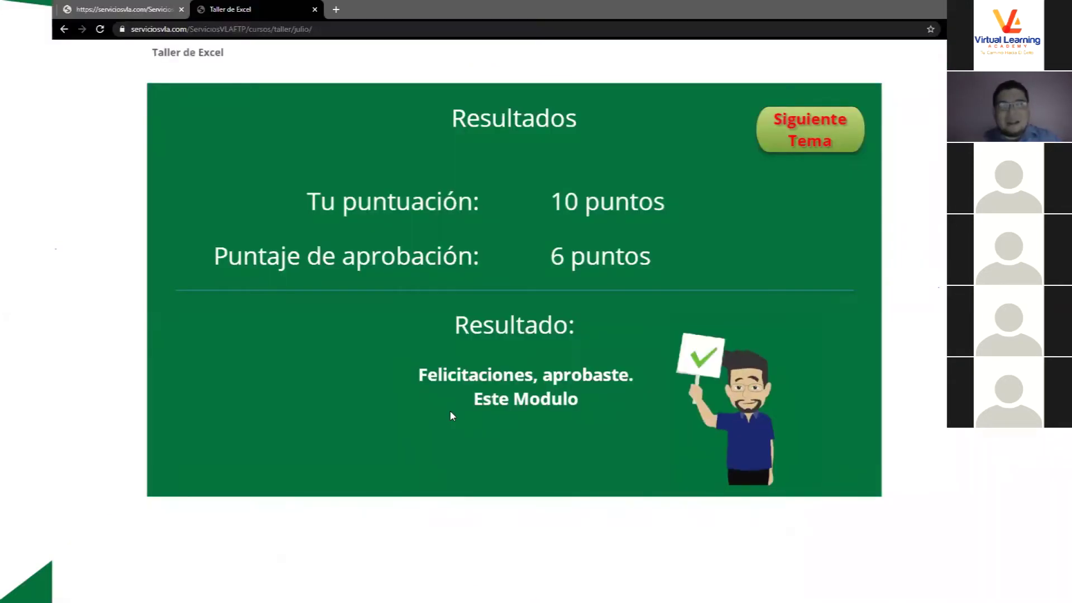
Go to the next topic and open the binary-operators formulas exercise
left_click(806, 129)
left_click(507, 363)
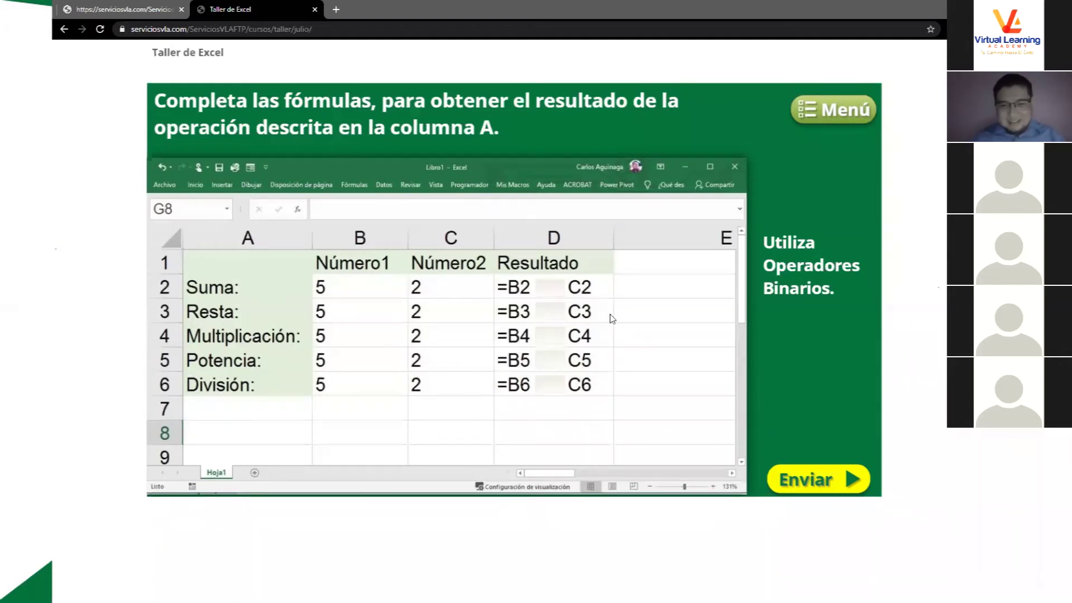
Enter + between =B2 and C2 to complete the Suma formula
type("+")
left_click(549, 310)
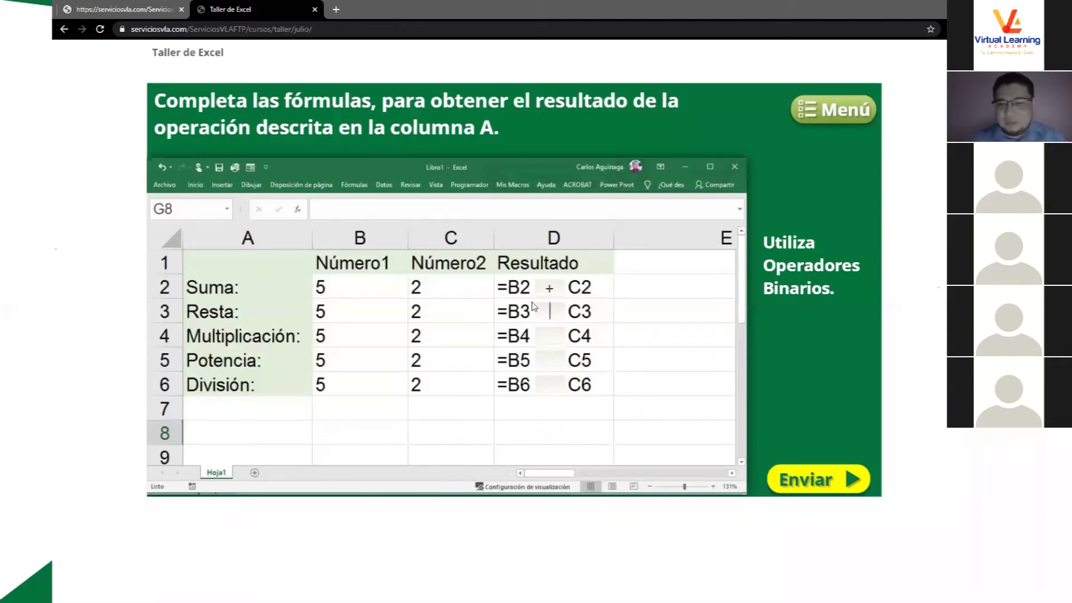
Fill the Resta, Multiplicación and Potencia blanks with -, * and ^, fixing a stray =
type("=")
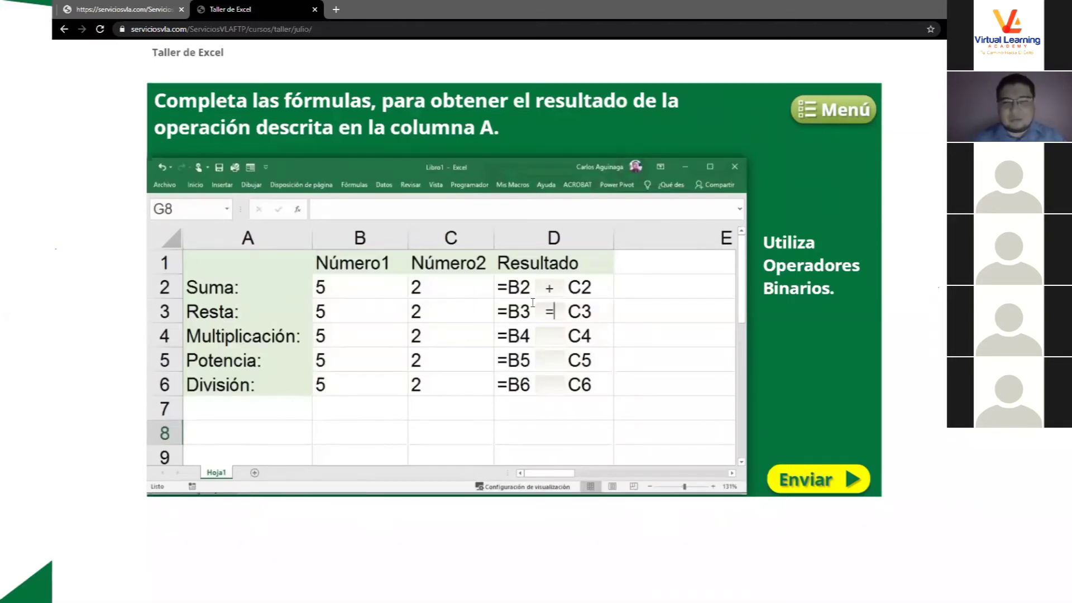
key("BackSpace")
type("-")
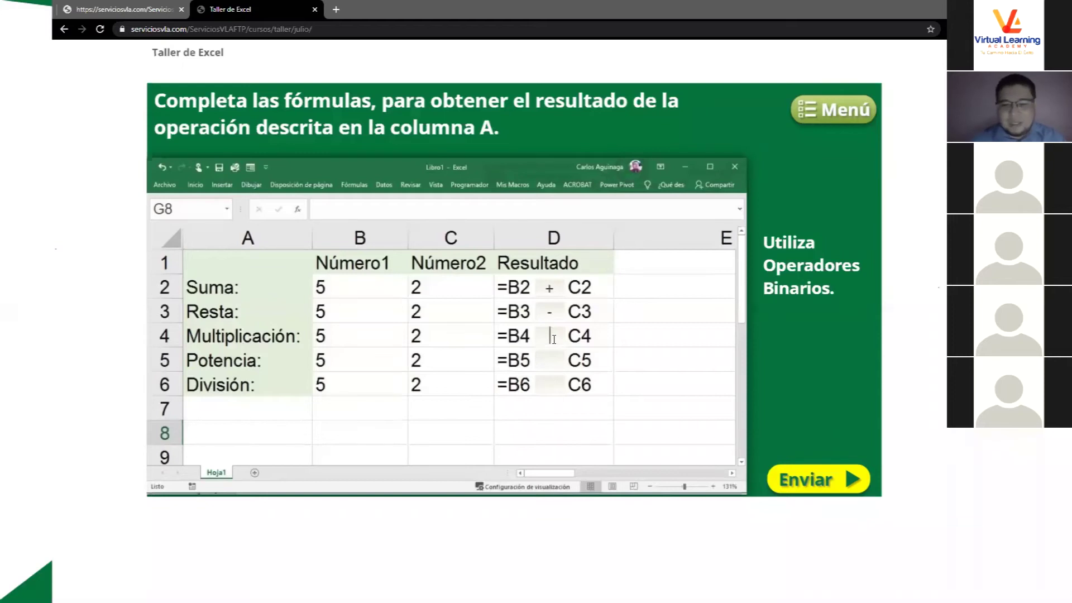
left_click(554, 339)
type("*")
left_click(550, 364)
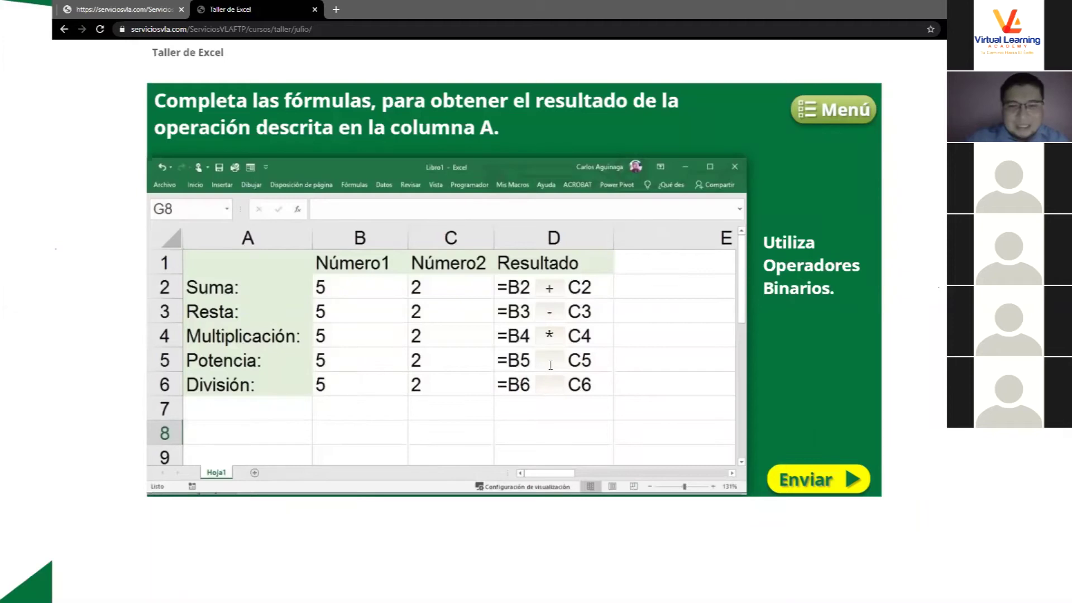
type("^")
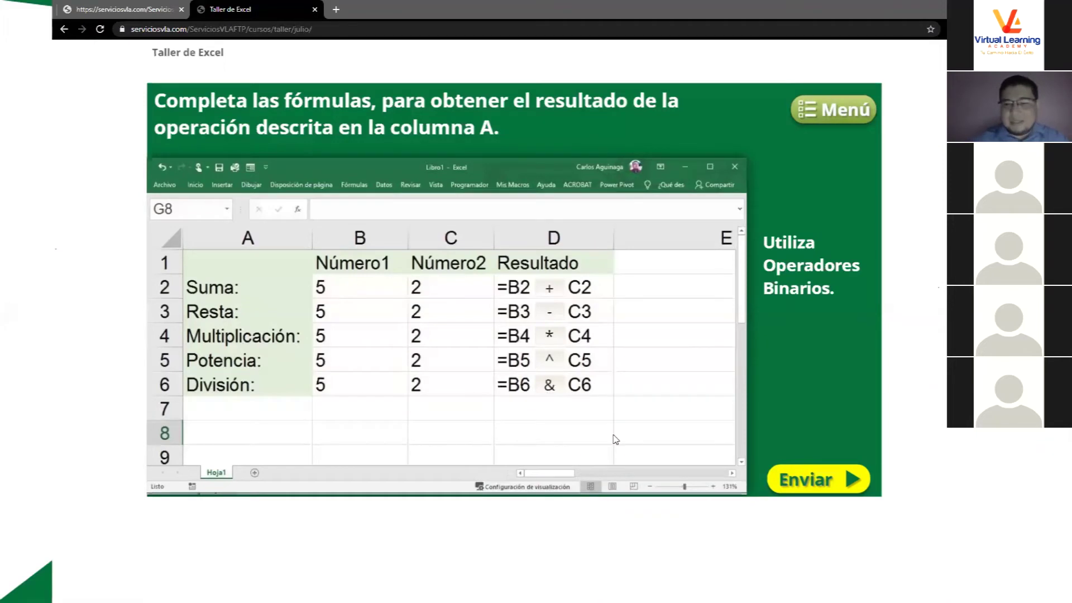
left_click(554, 359)
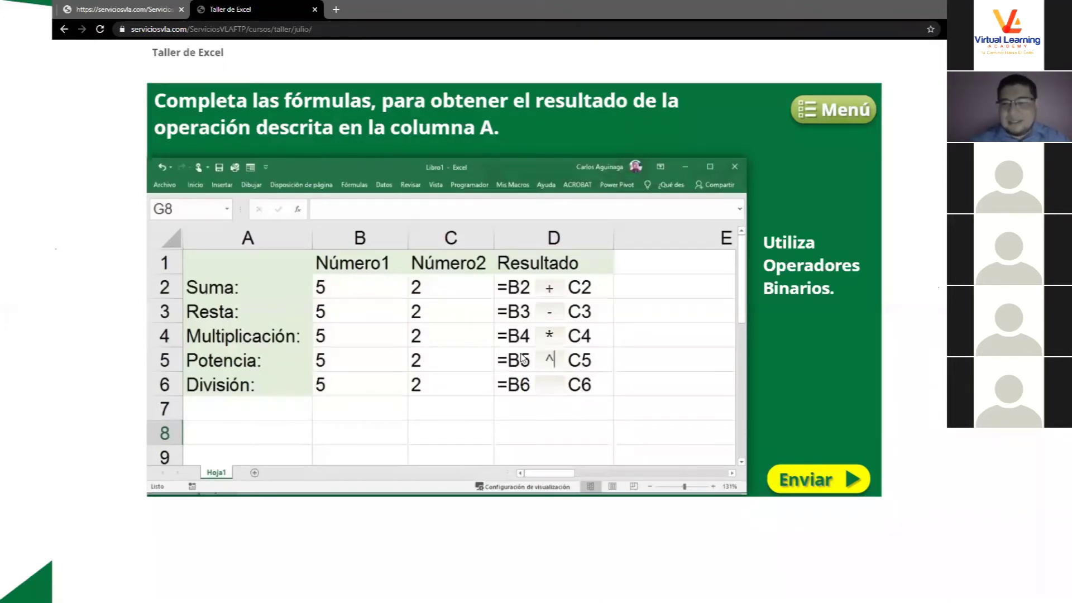
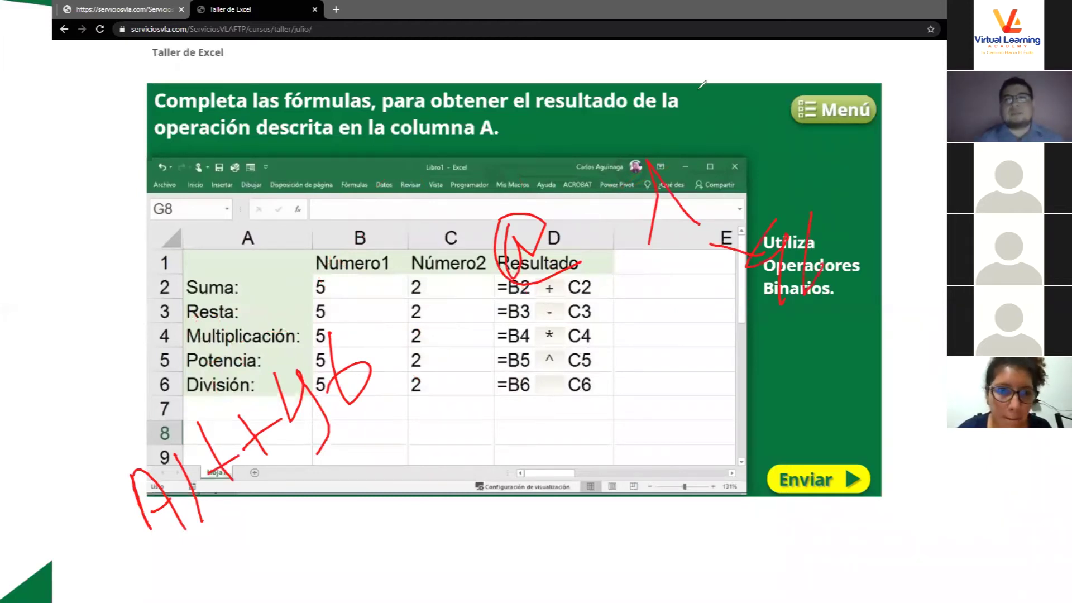
Erase the pen annotations, enter / in the D6 operator box, and submit the formulas
key("e")
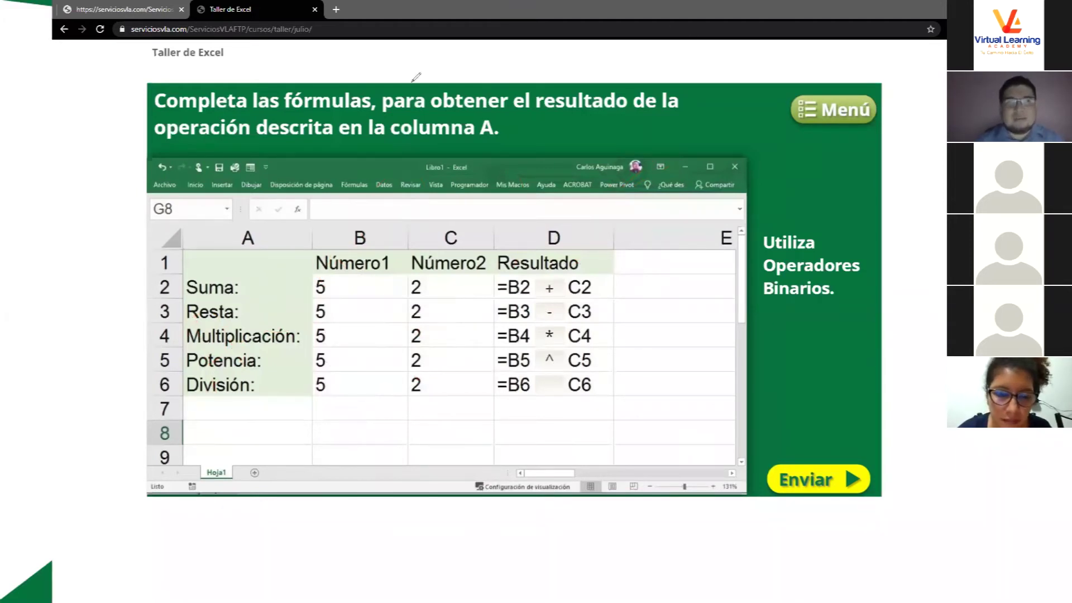
left_click(555, 384)
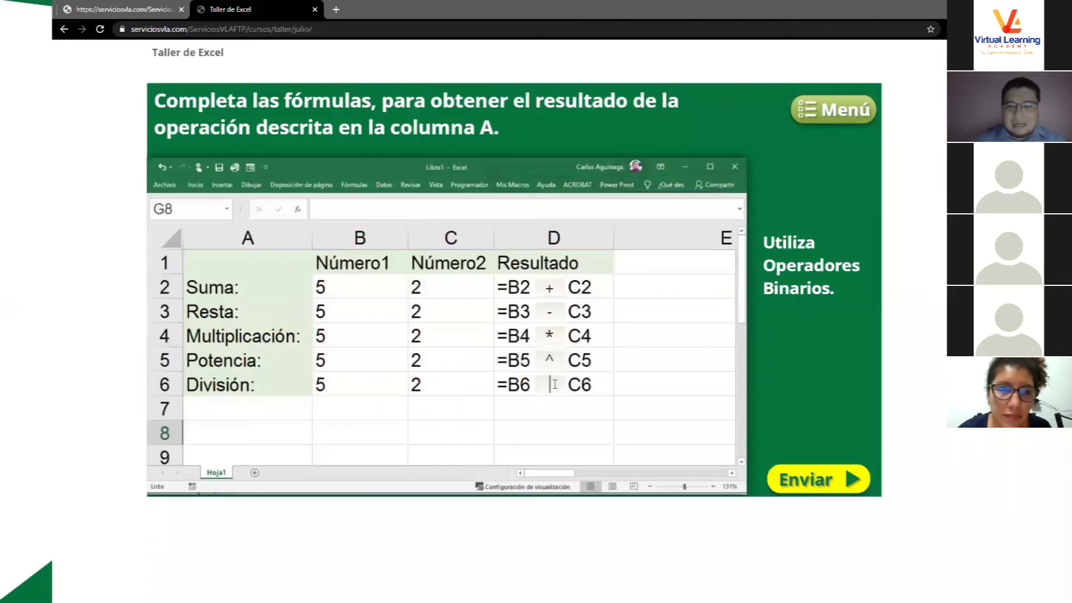
type("/")
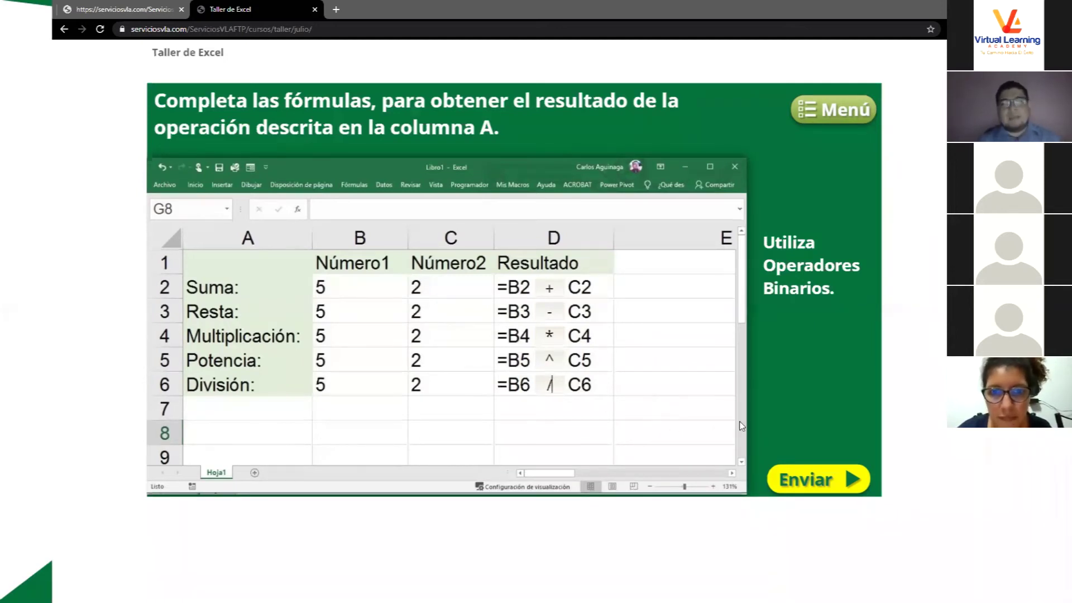
left_click(804, 482)
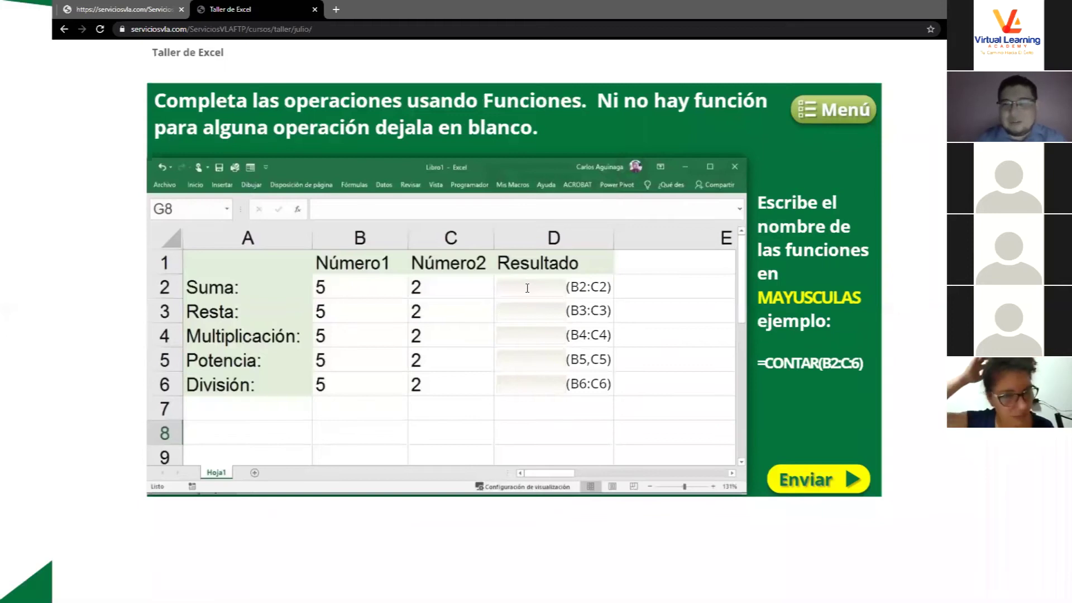
Enter =suma in the D2 answer field of the Suma row, then move to the D4 field
left_click(527, 288)
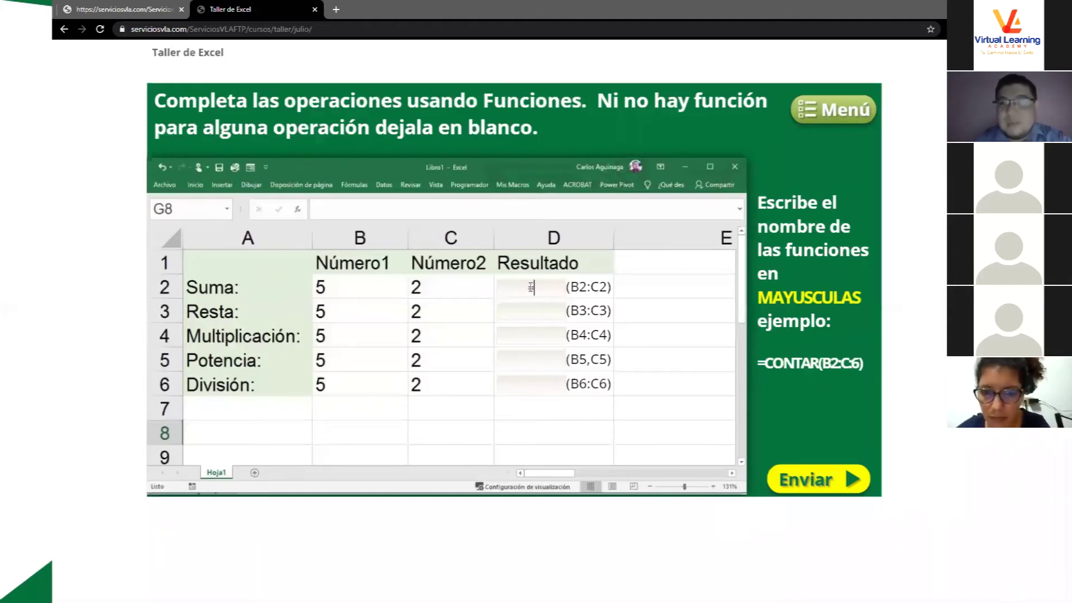
type("=suma")
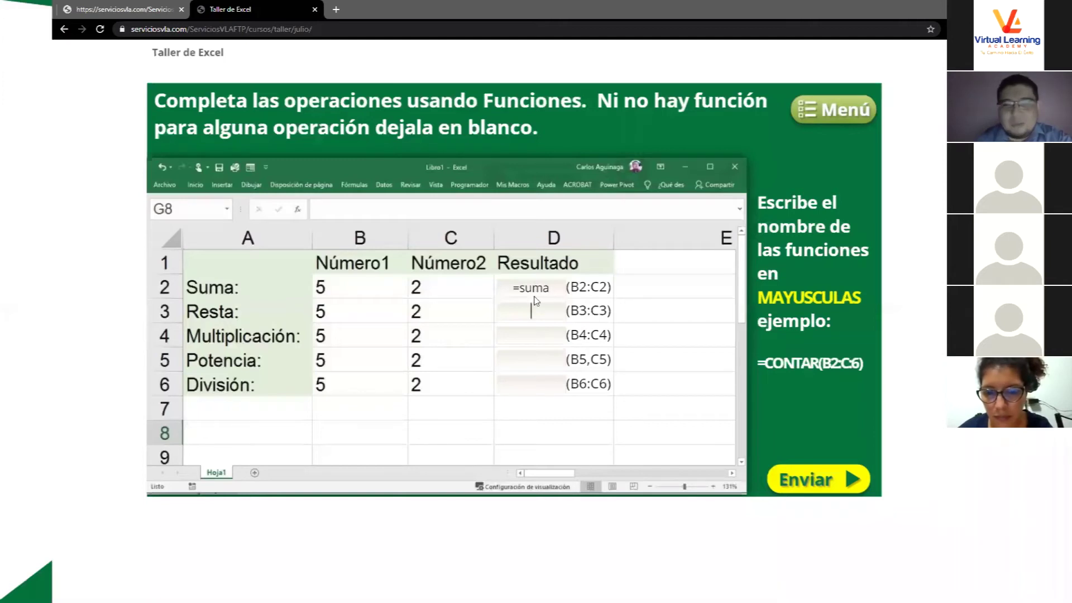
left_click_drag(511, 287, 567, 285)
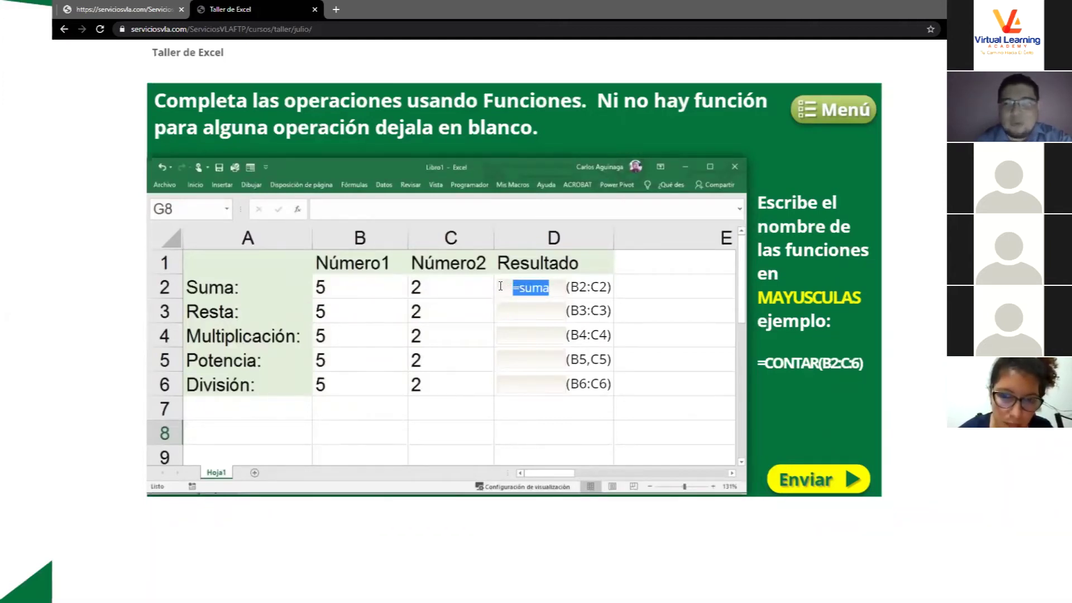
left_click(532, 287)
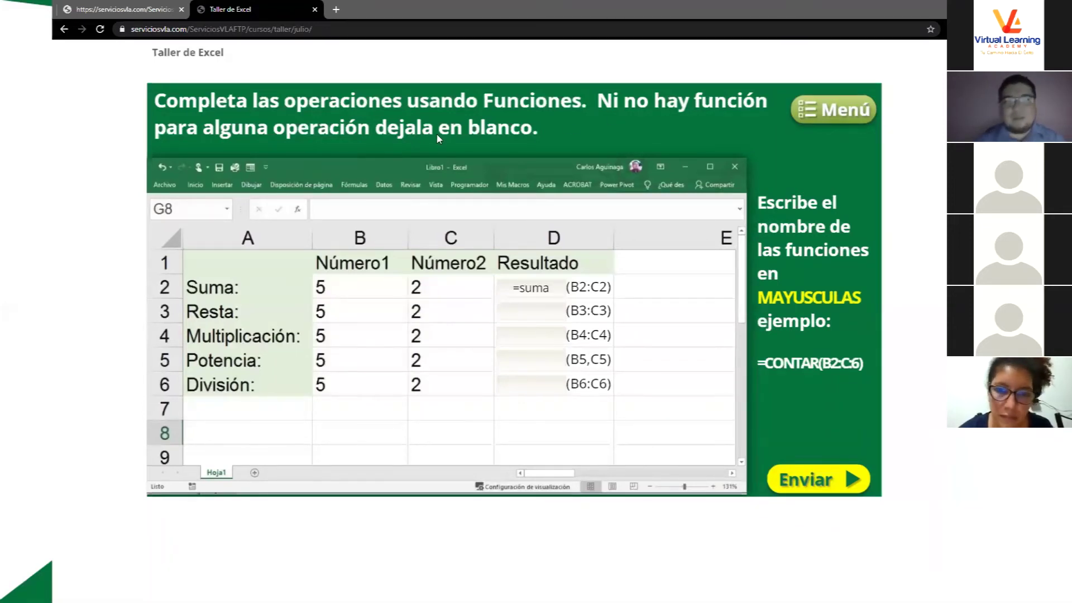
left_click(533, 335)
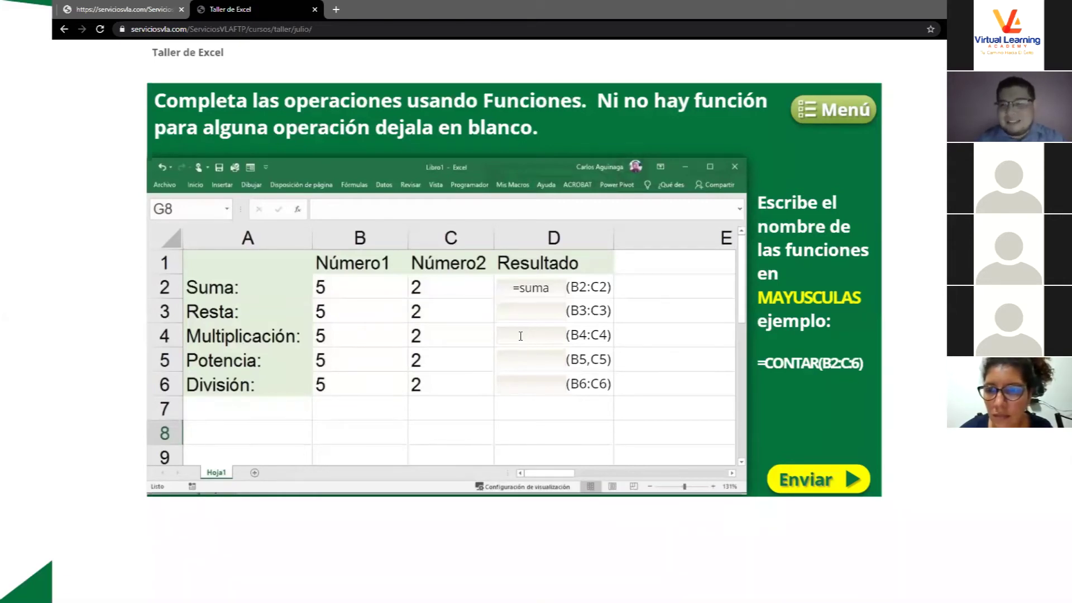
left_click(521, 336)
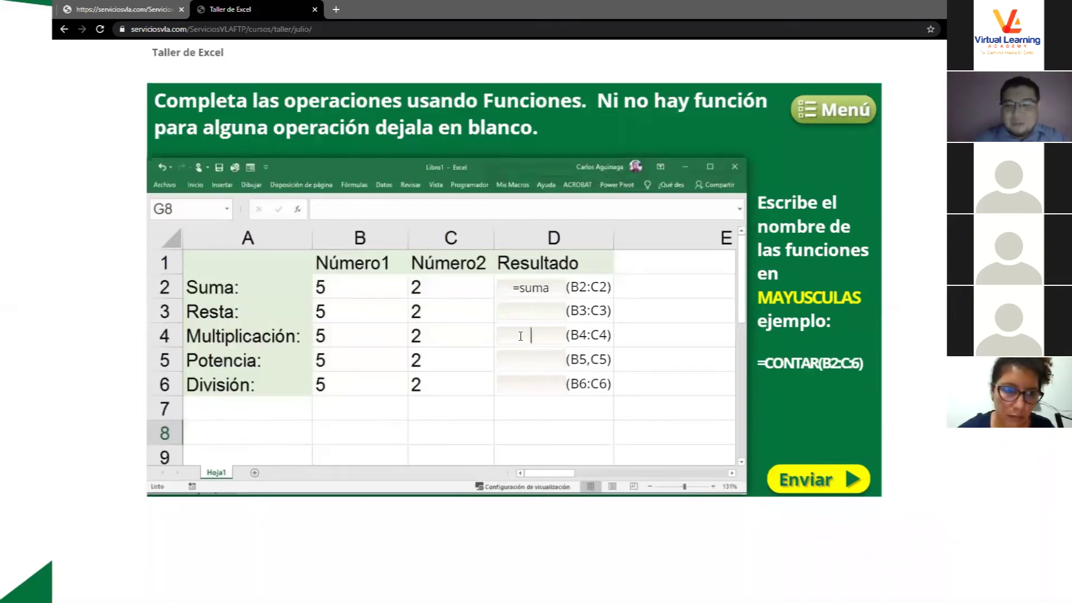
Answer D4 with =PRODUCTO and rewrite the D2 answer in uppercase as =SUMA
type("=Pr")
key("BackSpace")
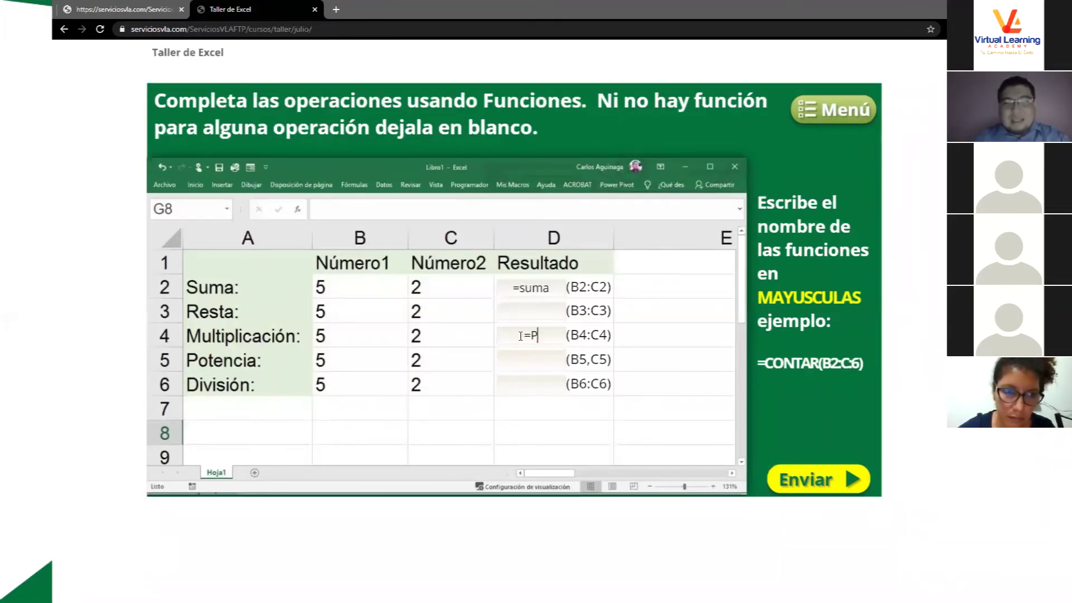
type("RODUCTO")
left_click(543, 288)
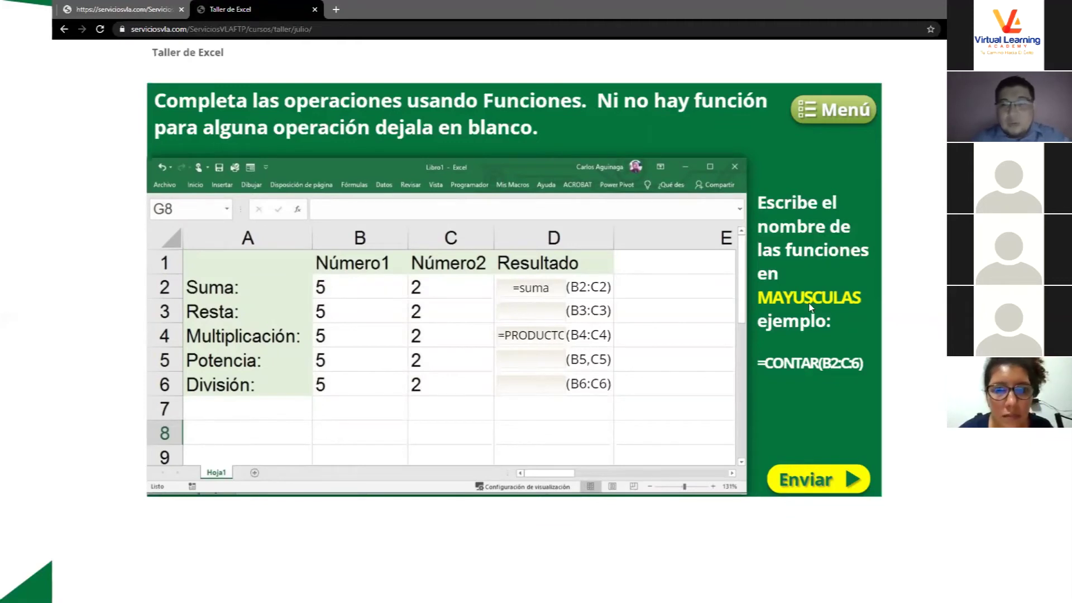
double_click(538, 288)
type("SUMA")
key("BackSpace")
key("BackSpace")
key("BackSpace")
type("UMA")
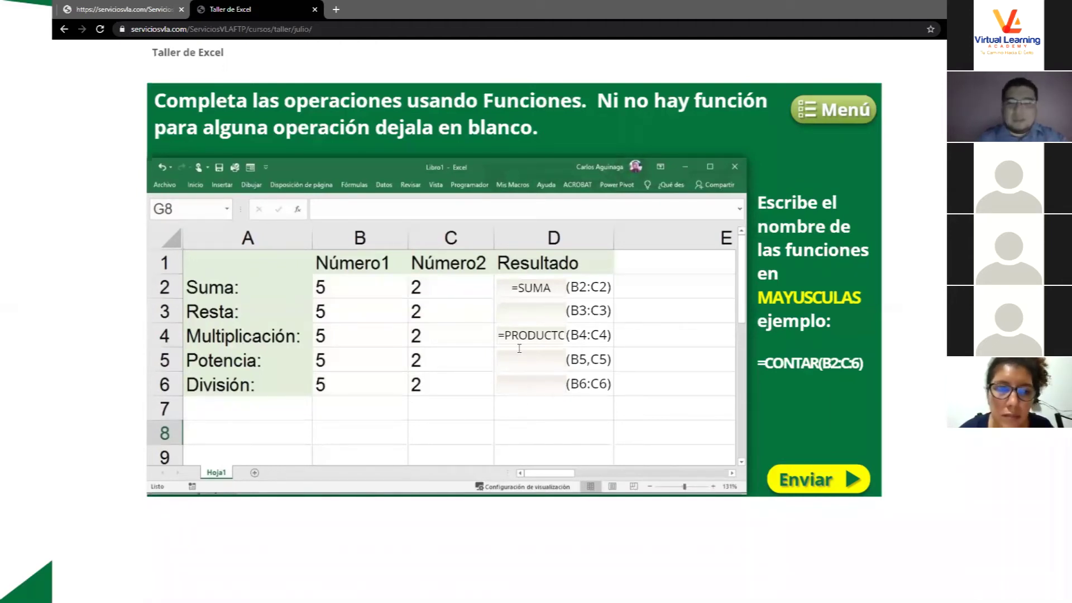
Enter =POTENCIA in D5, leave the División row blank, and submit the answers
type("=POTENCIA")
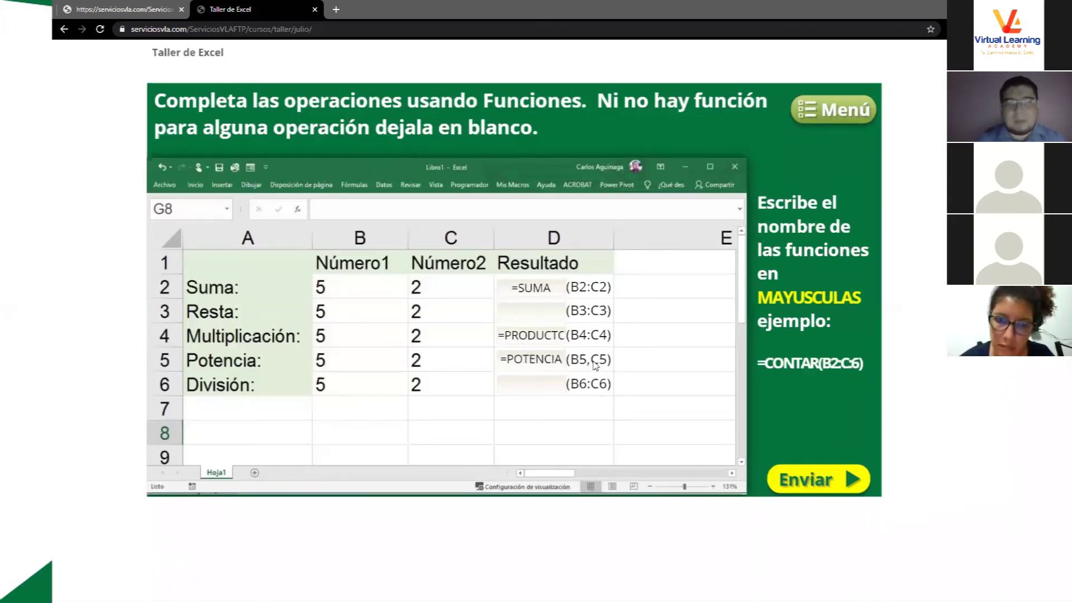
left_click(519, 384)
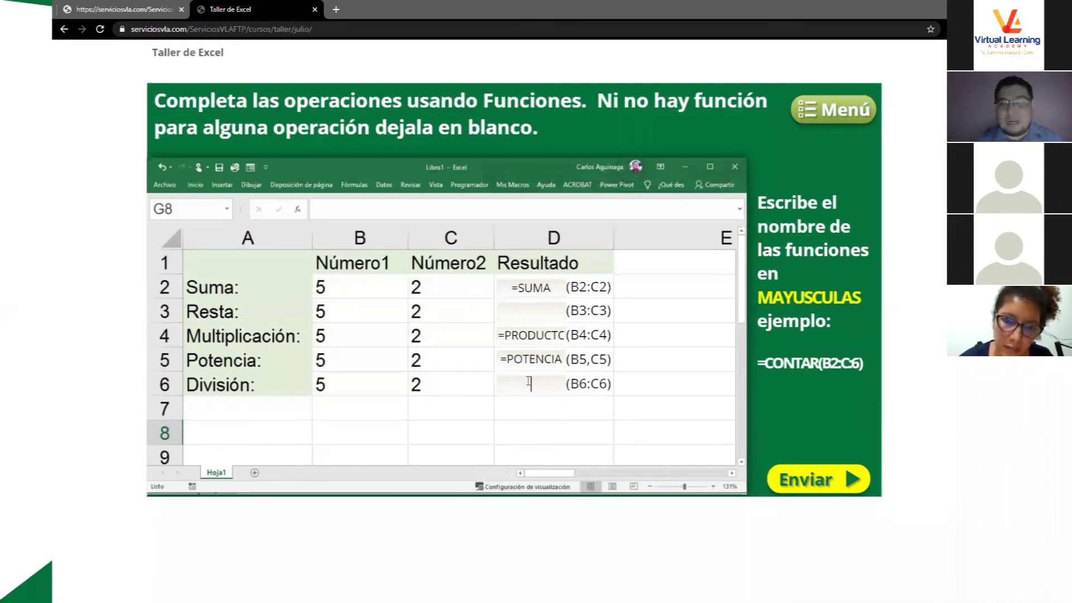
type("/")
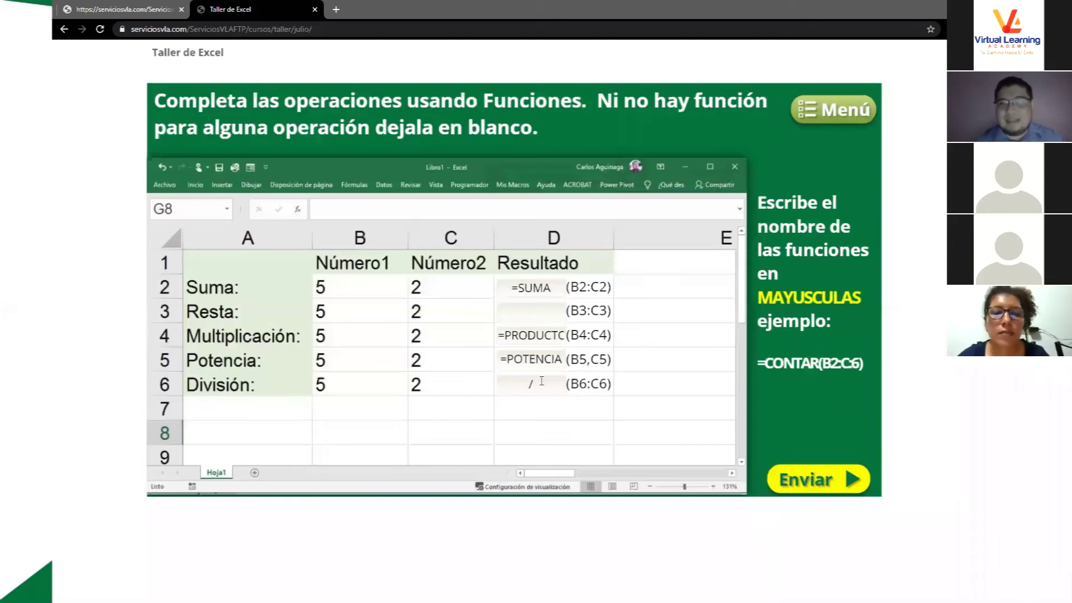
key("BackSpace")
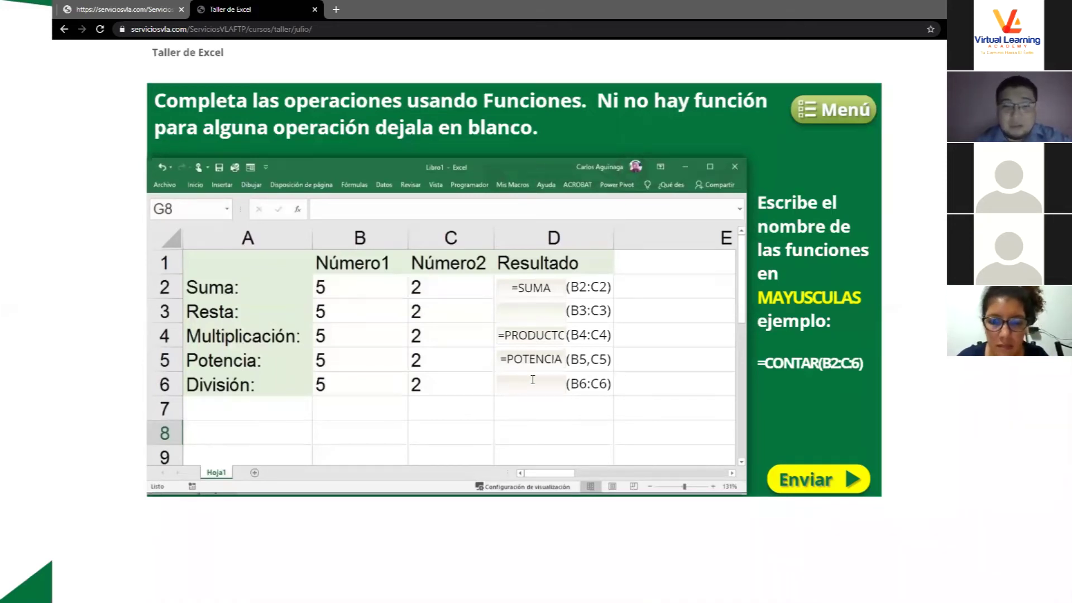
left_click(802, 483)
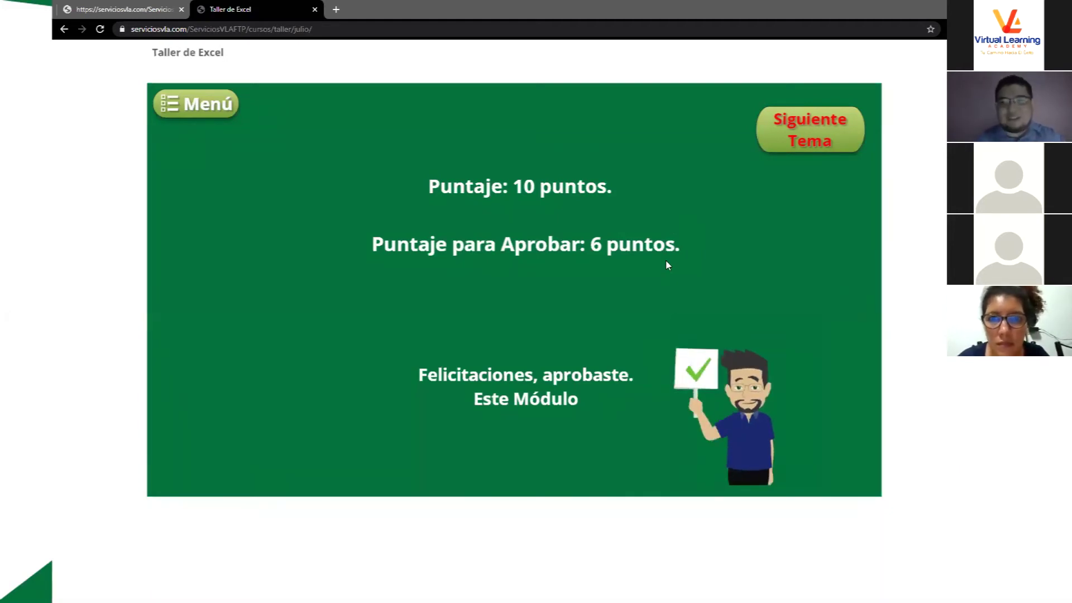
Advance from the results page to the Tablas Dinamicas test's welcome screen via Siguiente Tema
left_click(793, 139)
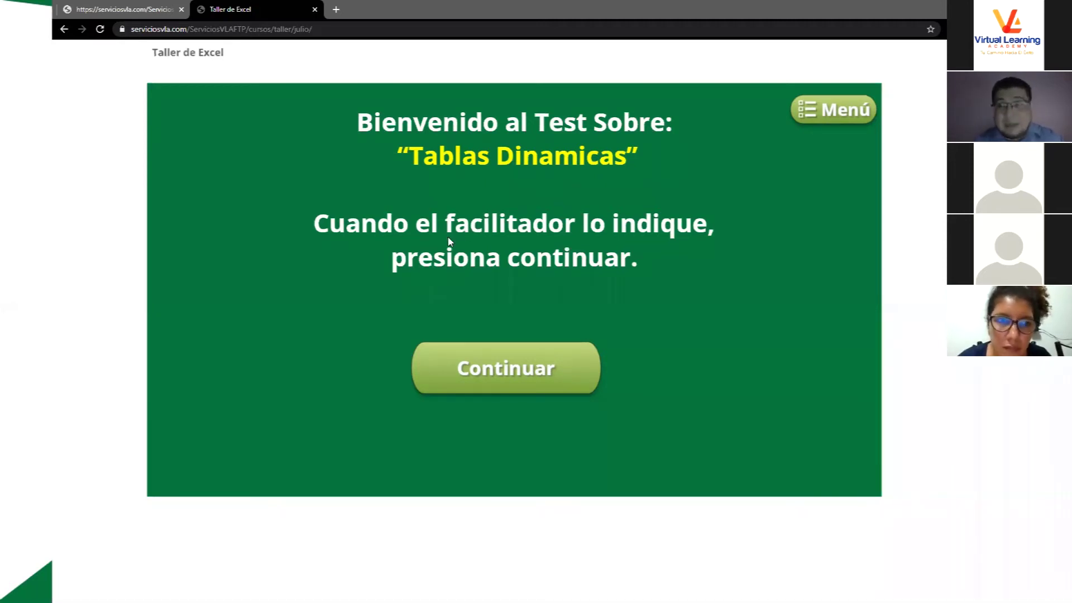
Switch from the browser to the blank Libro1 Excel workbook, dismissing the Run prompt
key("alt+Tab")
key("Tab")
key("Tab")
key("Tab")
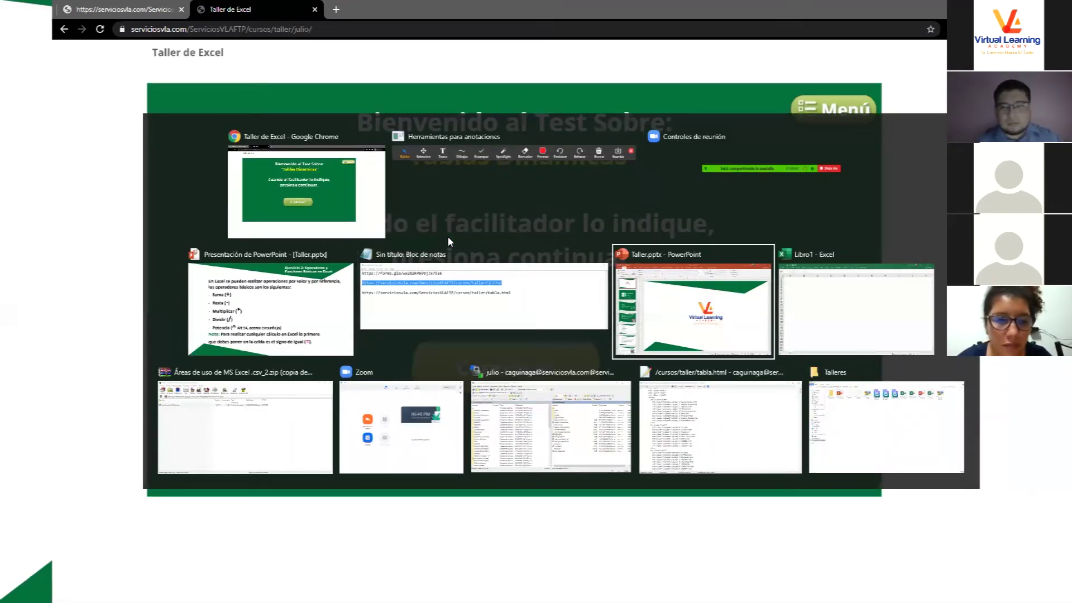
key("Tab")
left_click(324, 224)
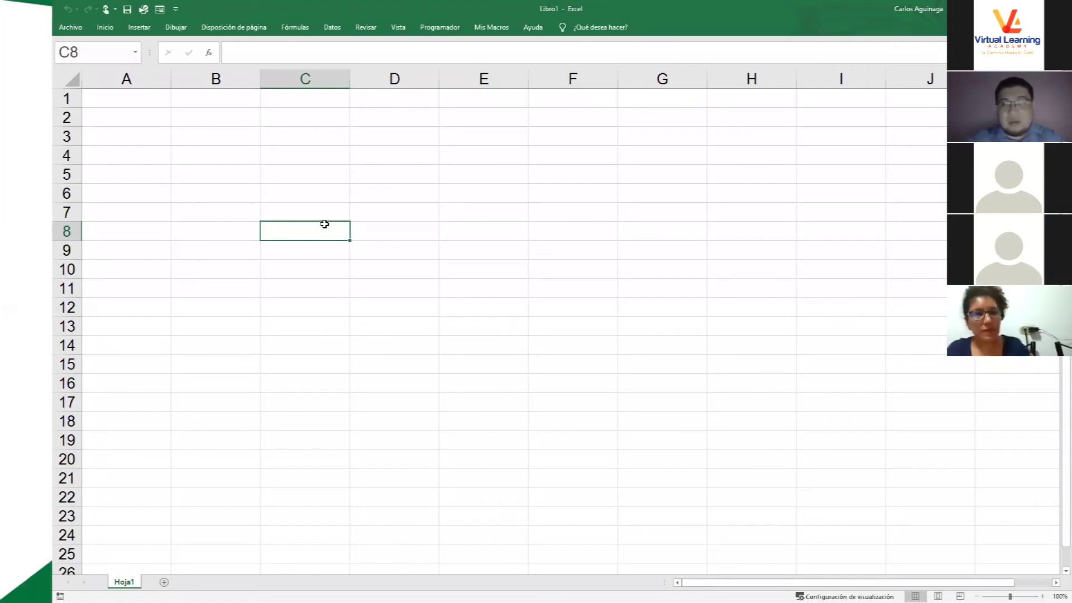
key("super+r")
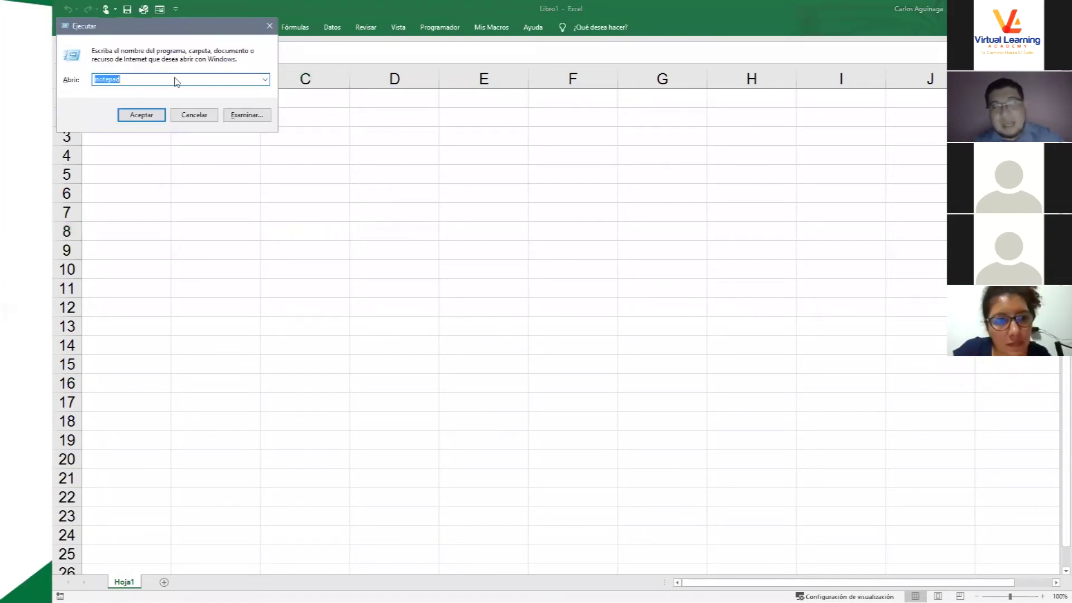
left_click_drag(158, 26, 550, 202)
type("EXCEL")
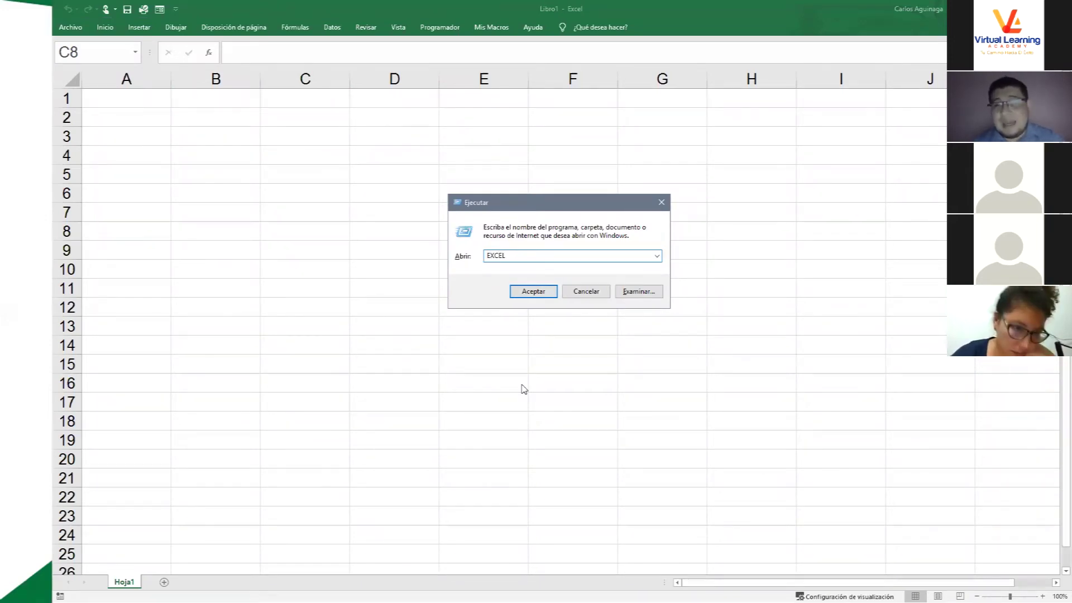
left_click(590, 296)
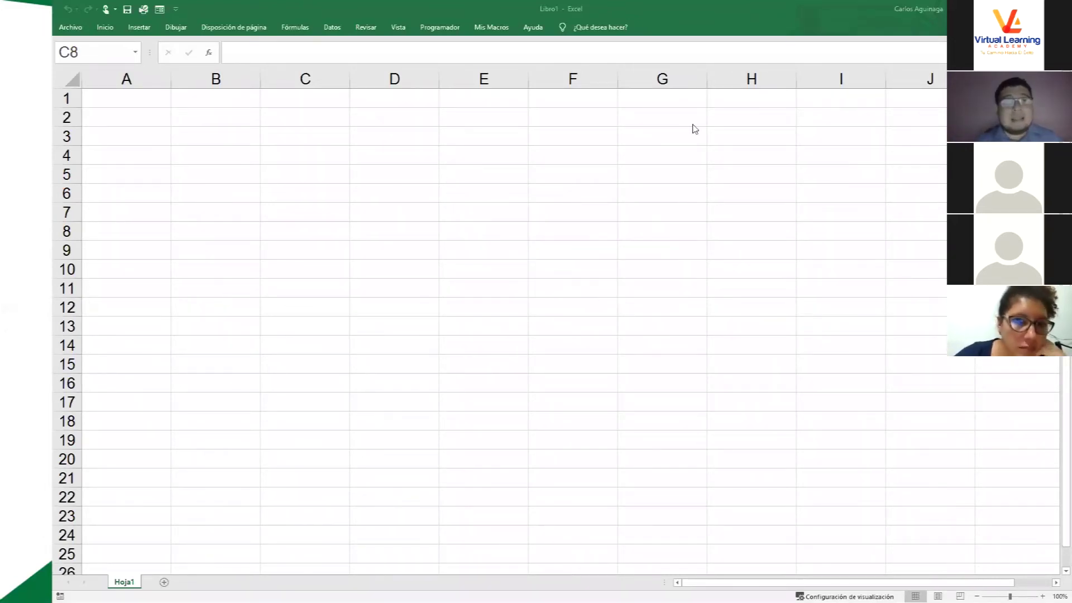
left_click(541, 16)
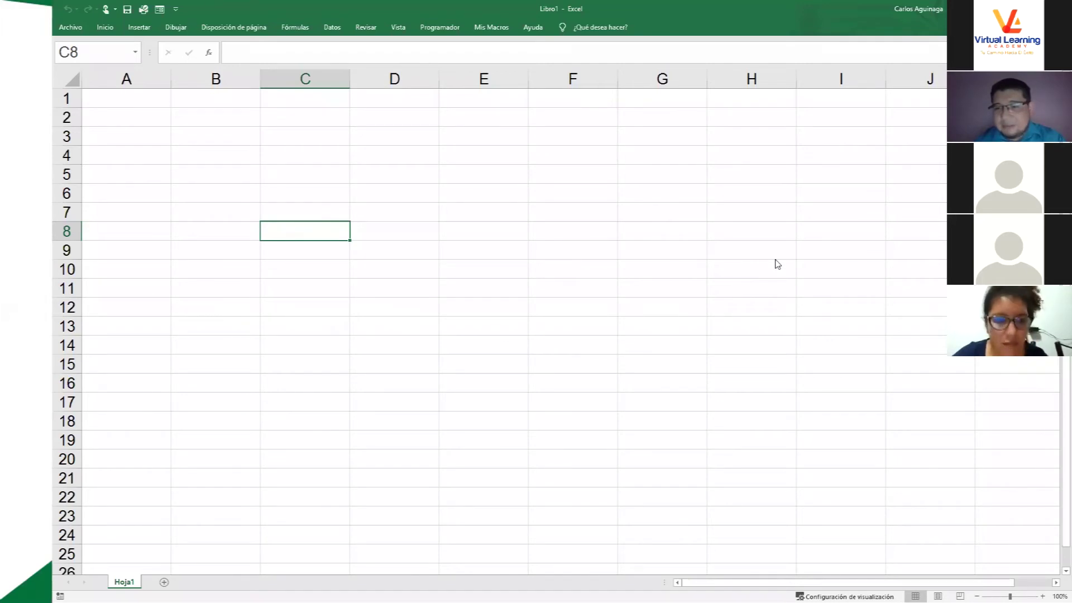
View the Office account page in the Archivo backstage, then go back to the Libro1 worksheet
left_click(70, 29)
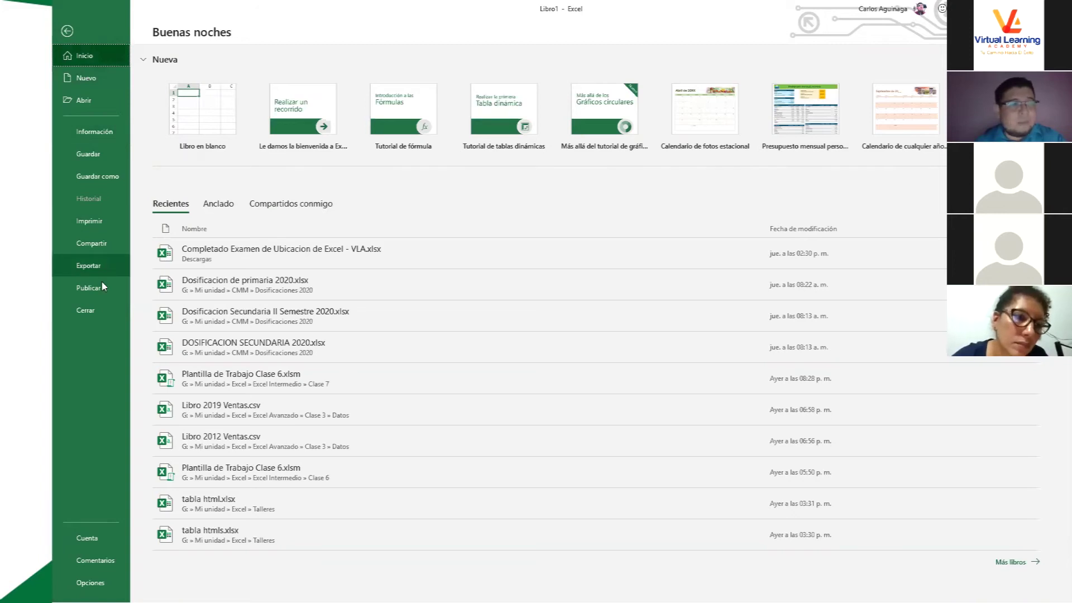
left_click(95, 537)
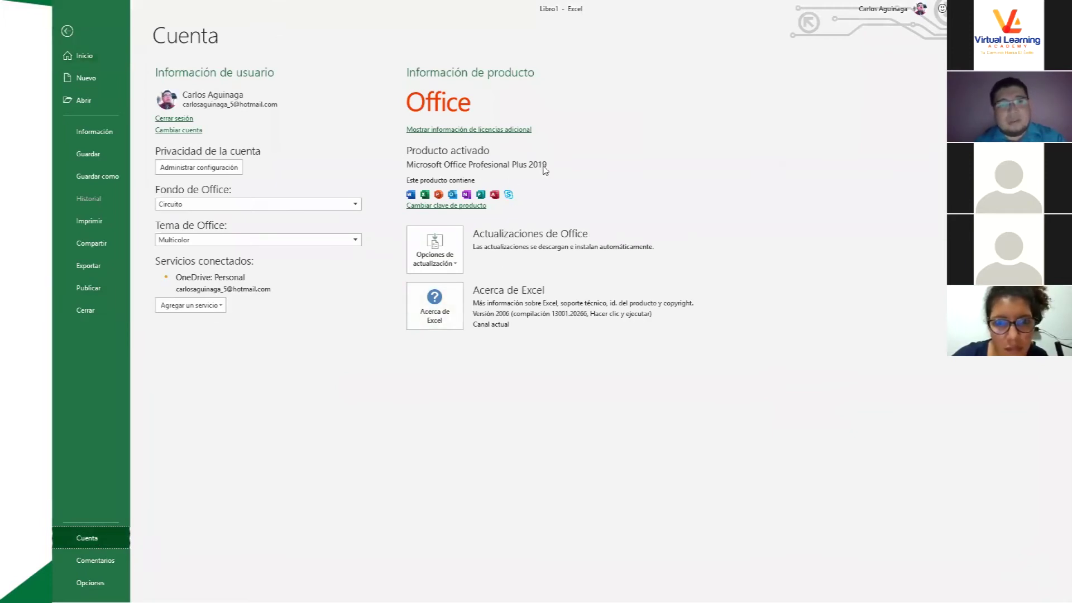
left_click(69, 31)
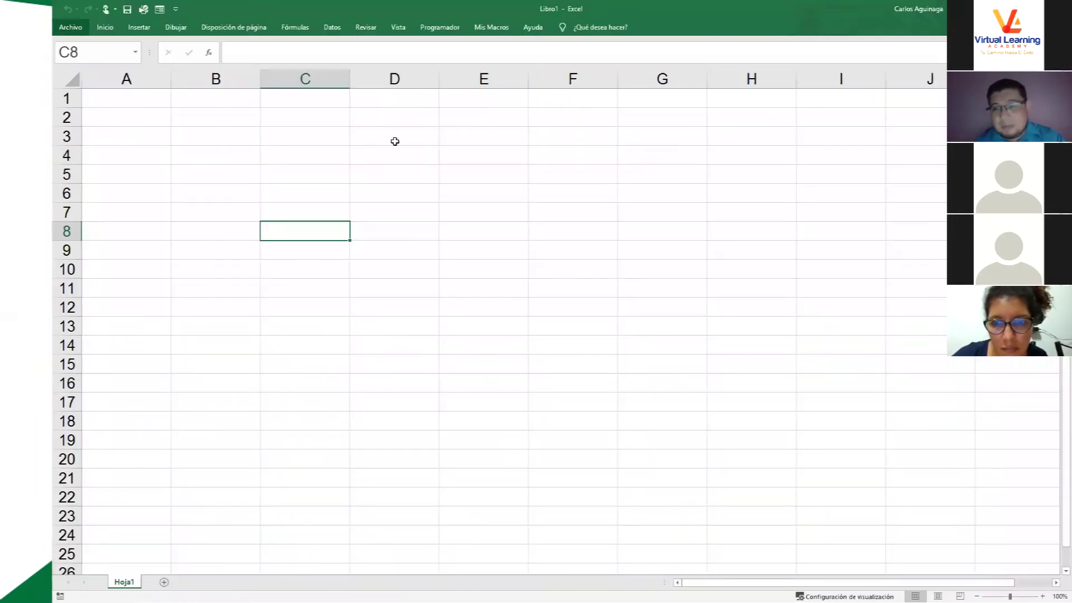
Select cells E8, C5, B3 and B7 on the blank worksheet
left_click(630, 286)
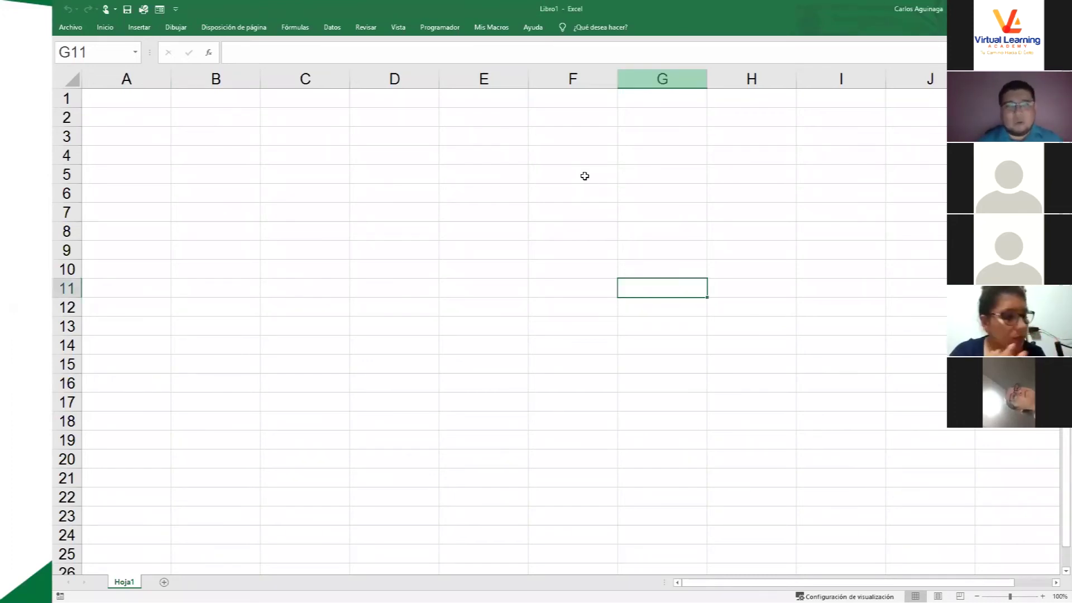
left_click(495, 234)
left_click(267, 168)
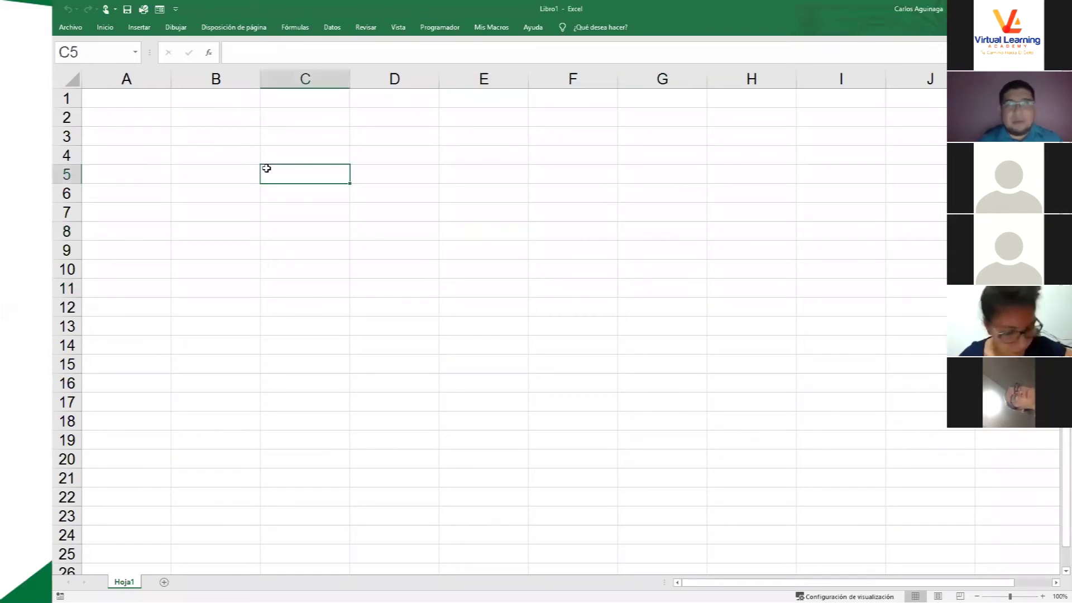
left_click(223, 144)
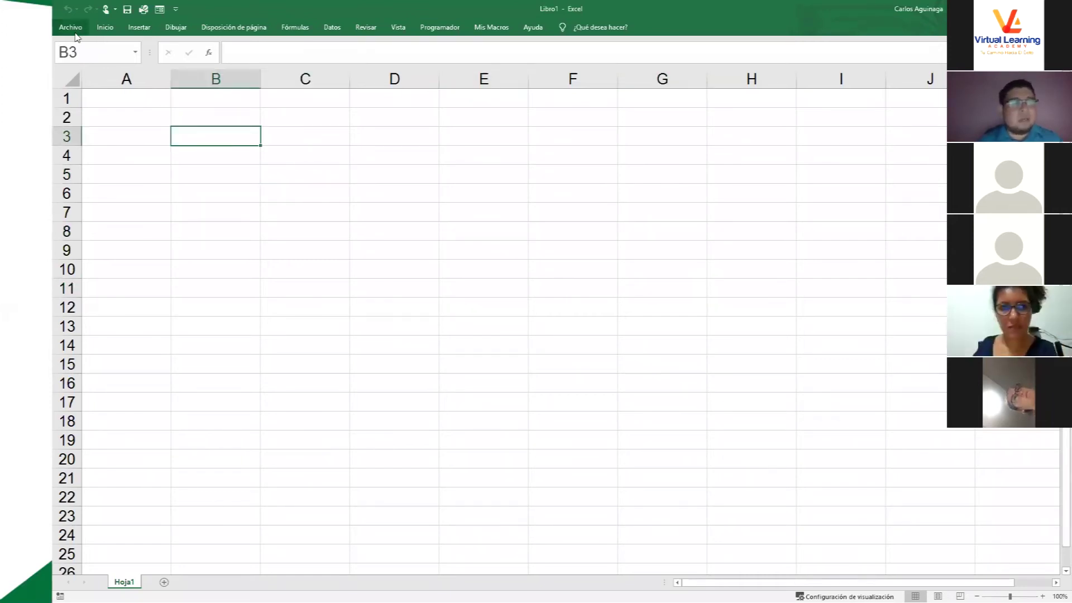
left_click(202, 204)
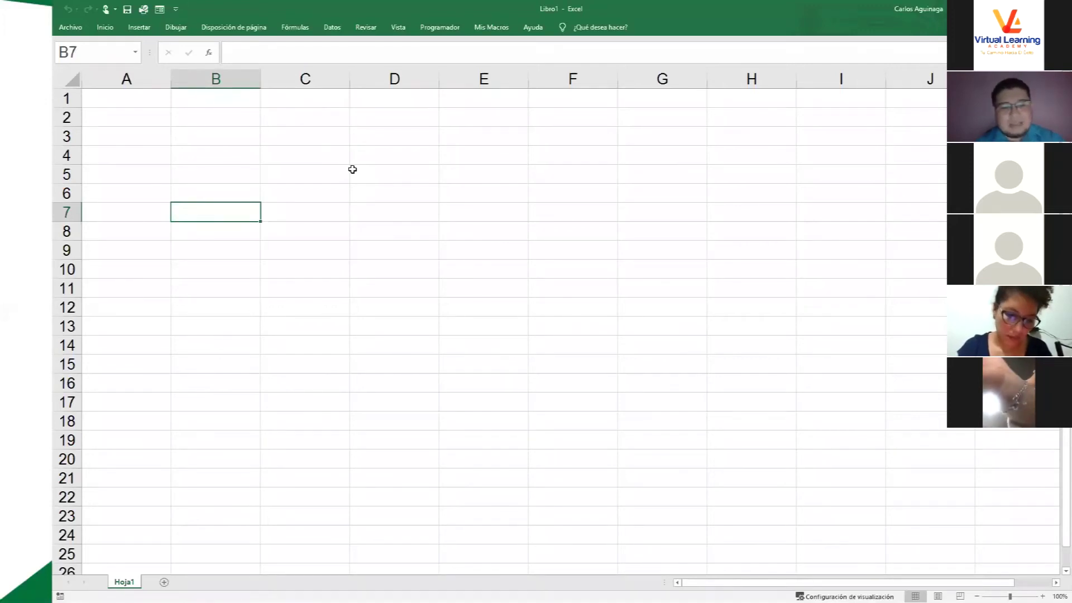
Switch to the Chrome window showing the Taller de Excel workshop
key("alt+Tab")
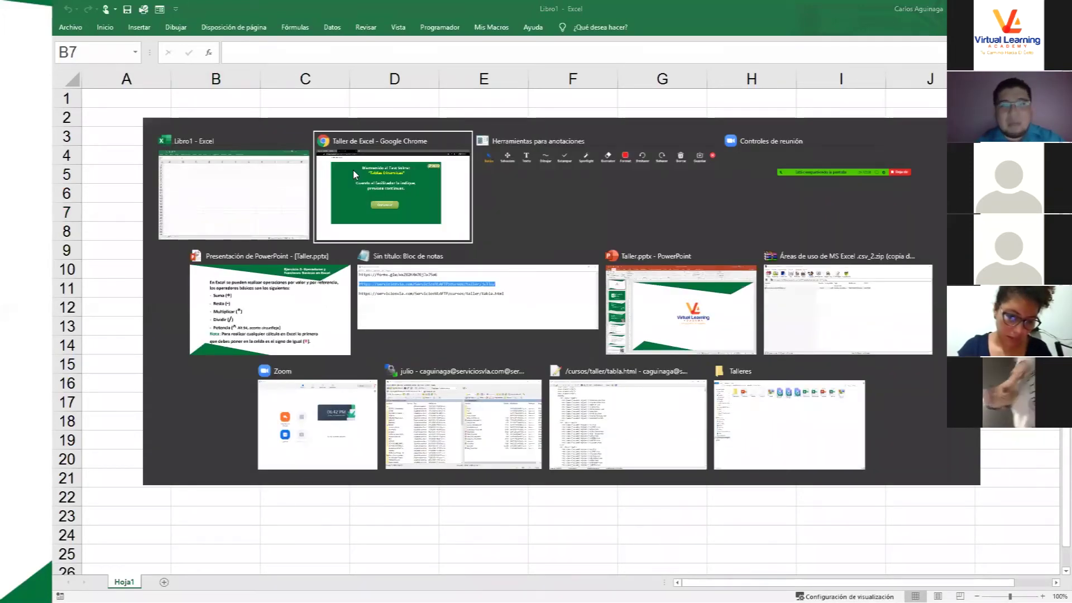
key("alt+Tab")
key("alt+Tab")
key("alt+Tab")
key("alt+Tab")
key("alt+Tab")
key("alt+Tab")
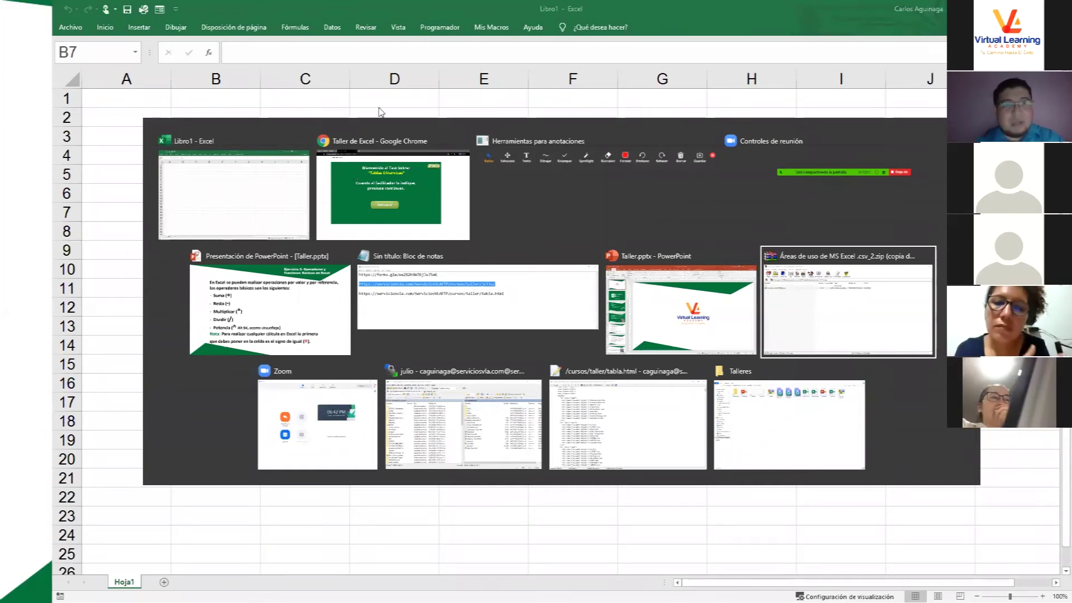
left_click(390, 190)
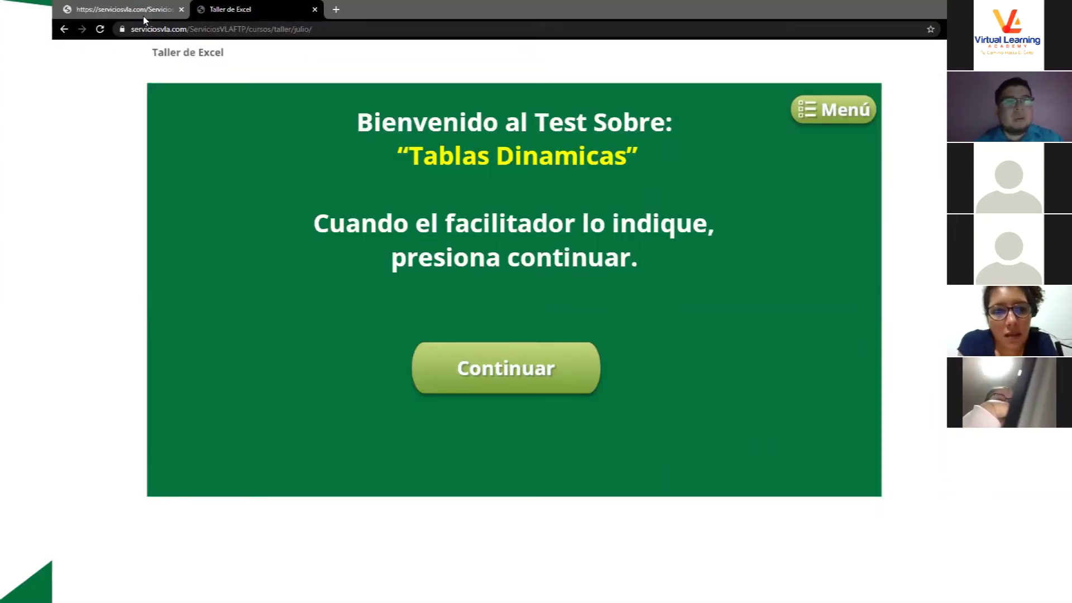
Show the tabla.html exercise page and scroll through its vehicle sales table, then back to the top
left_click(128, 10)
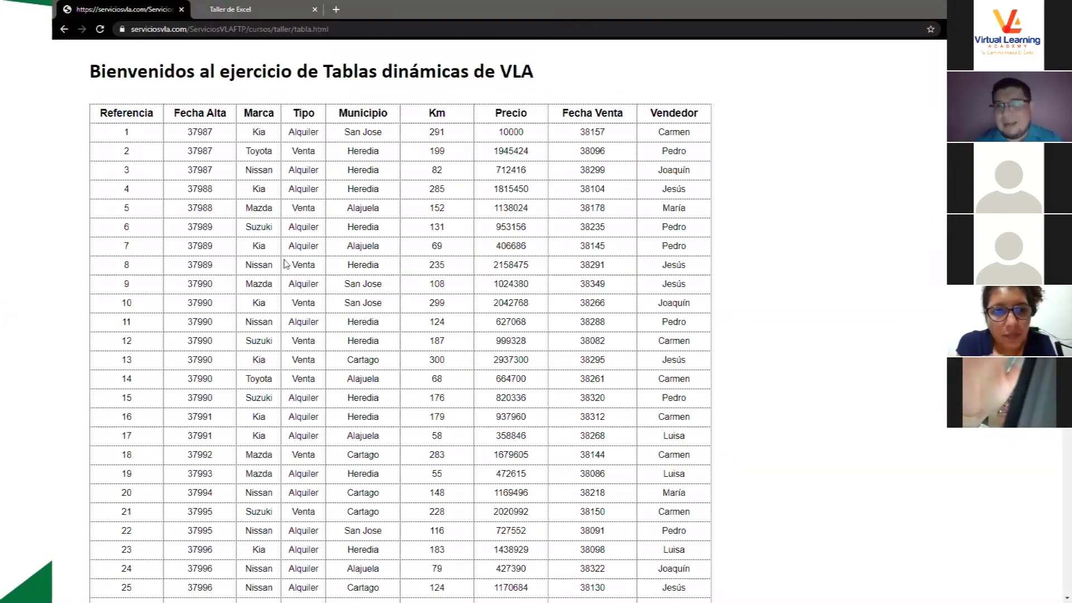
scroll(261, 268, "down", 2)
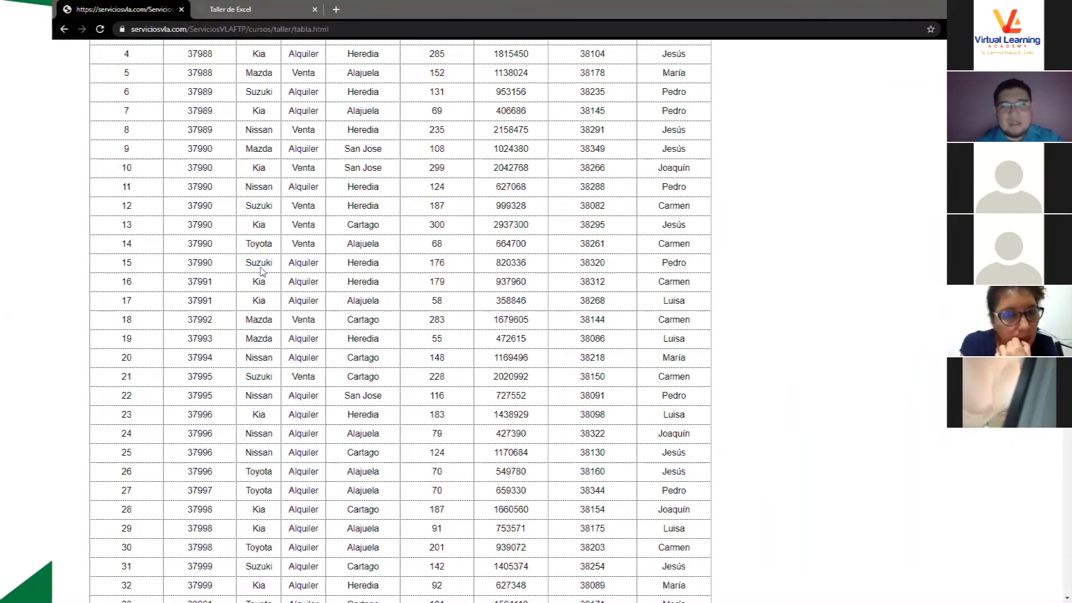
scroll(261, 271, "down", 7)
scroll(260, 270, "down", 10)
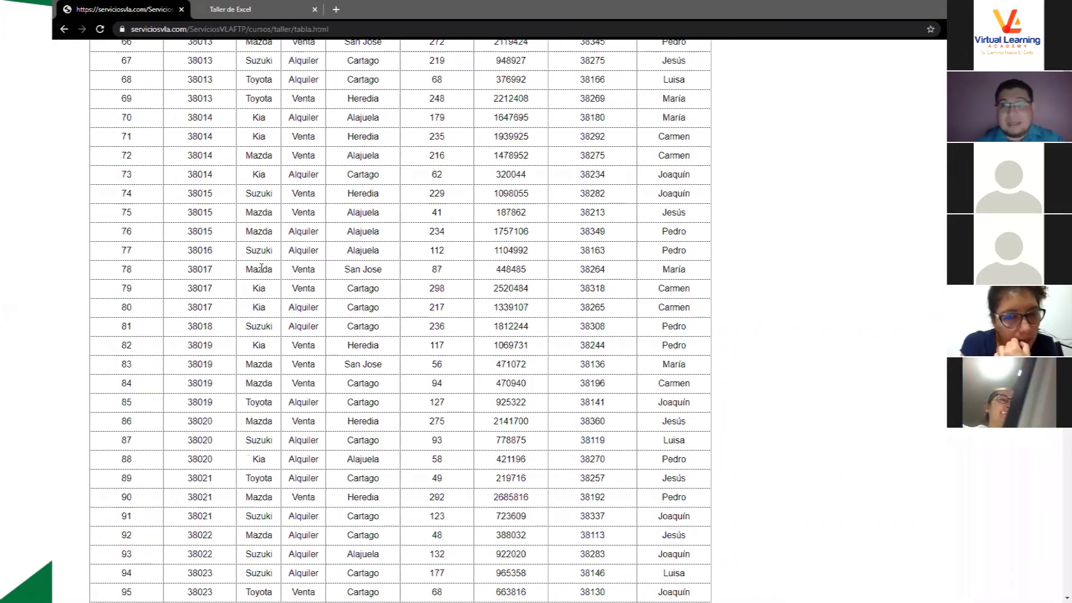
scroll(261, 268, "down", 12)
scroll(261, 271, "down", 20)
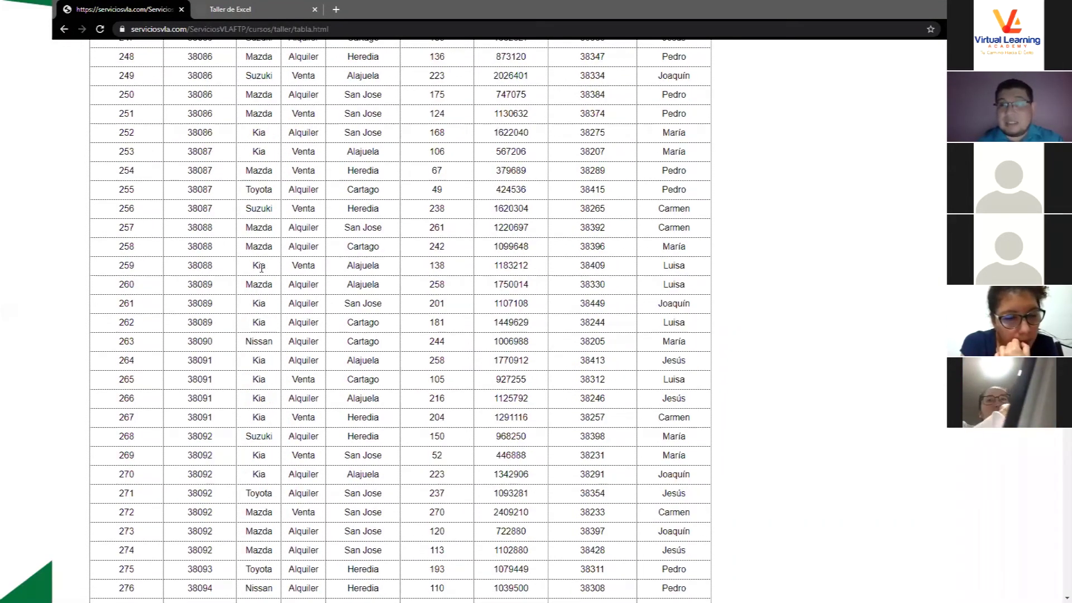
scroll(262, 269, "down", 15)
scroll(262, 268, "down", 15)
scroll(261, 268, "up", 20)
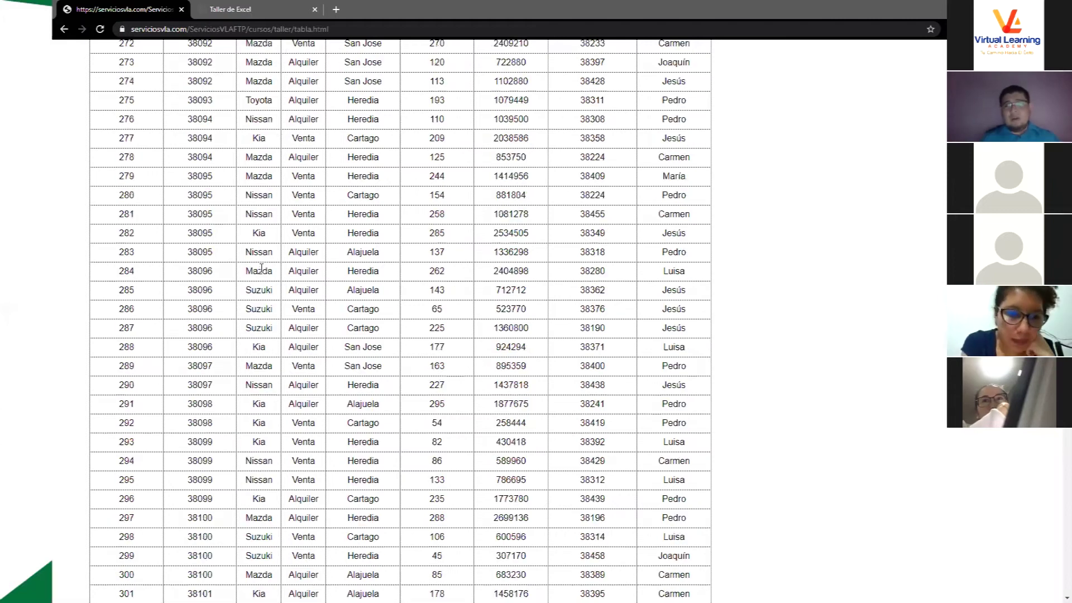
scroll(261, 272, "up", 20)
scroll(261, 270, "up", 20)
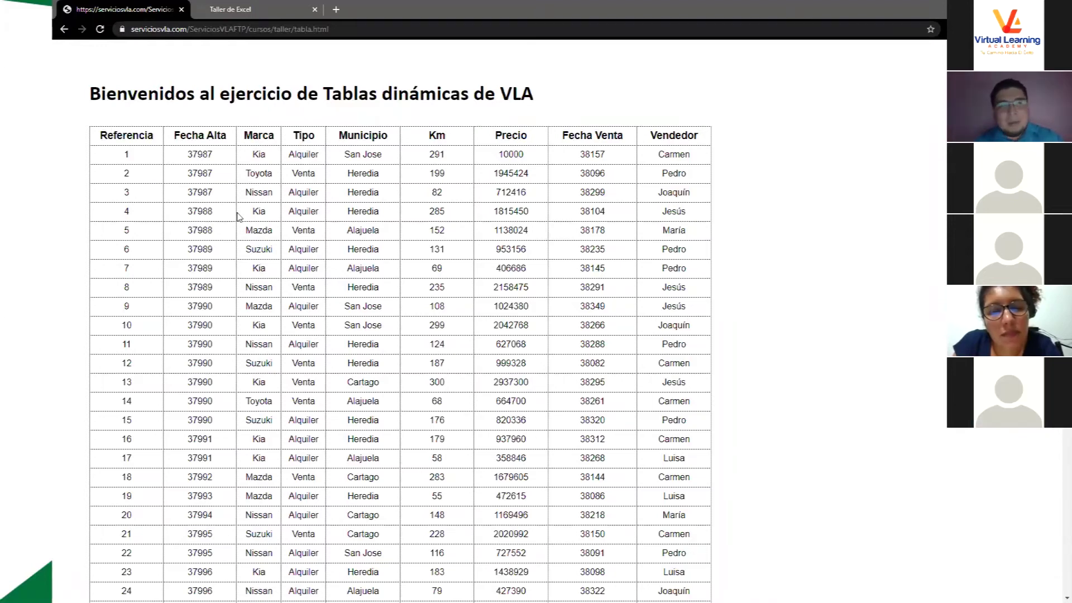
Switch back to the Libro1 Excel window and select cell C5
key("alt+Tab")
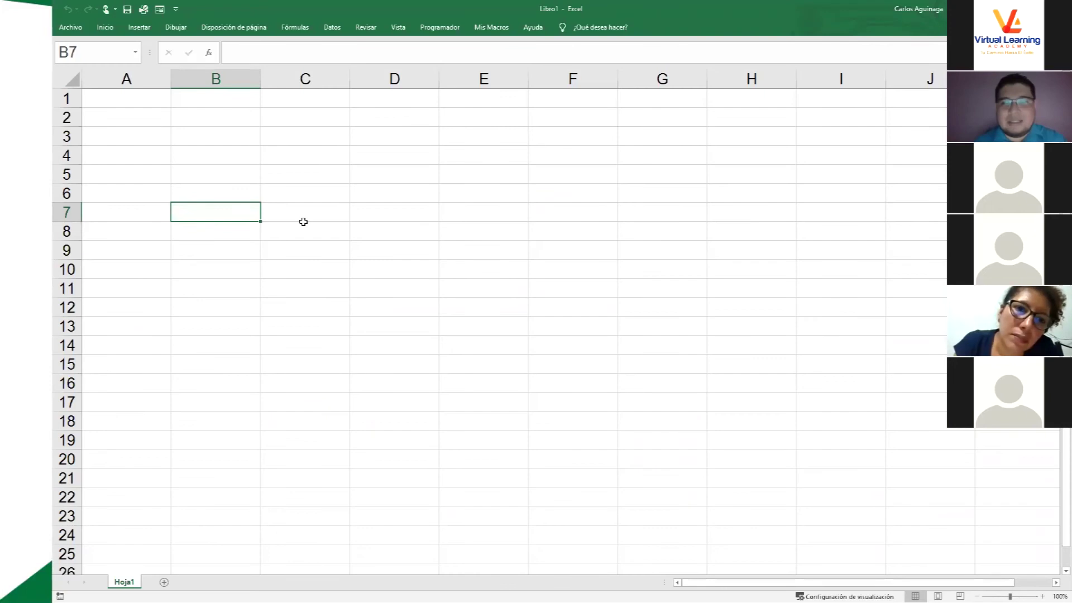
left_click(304, 223)
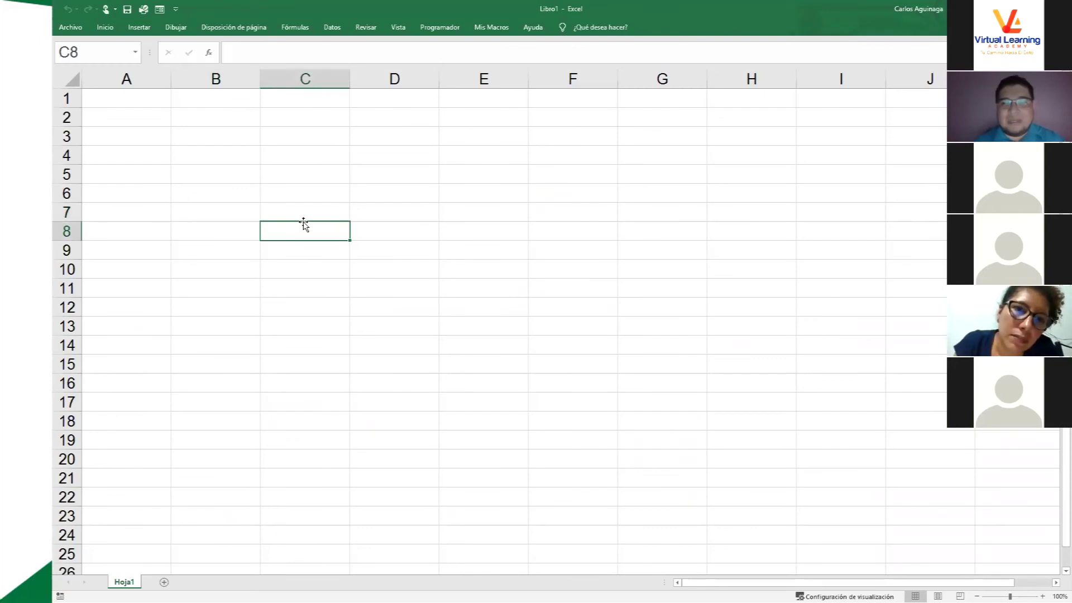
left_click(281, 172)
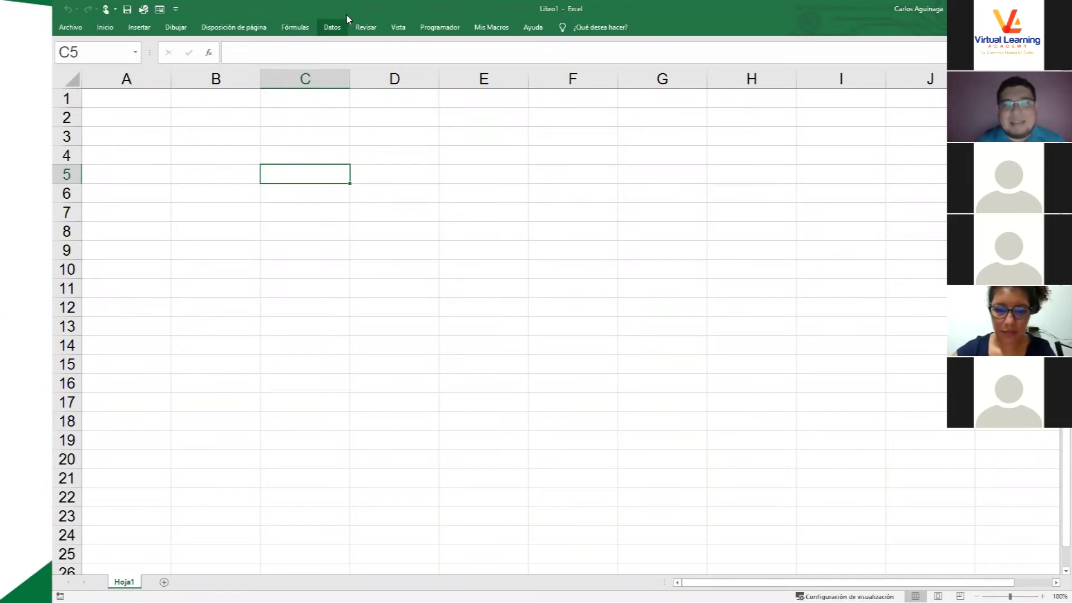
Open the De web import dialog from the Datos tab's Obtener datos sources
left_click(334, 27)
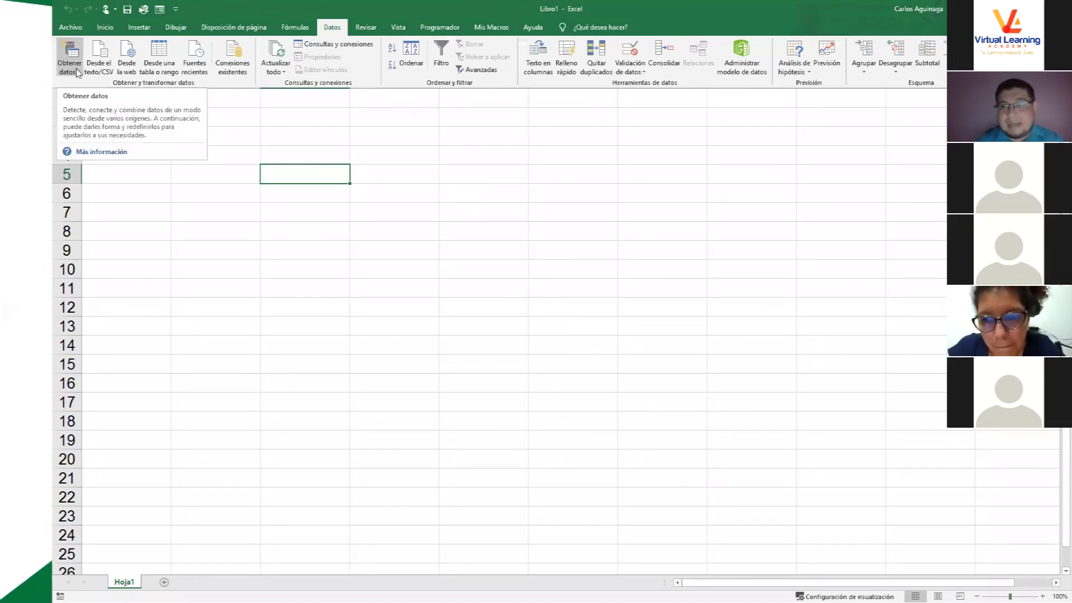
left_click(78, 73)
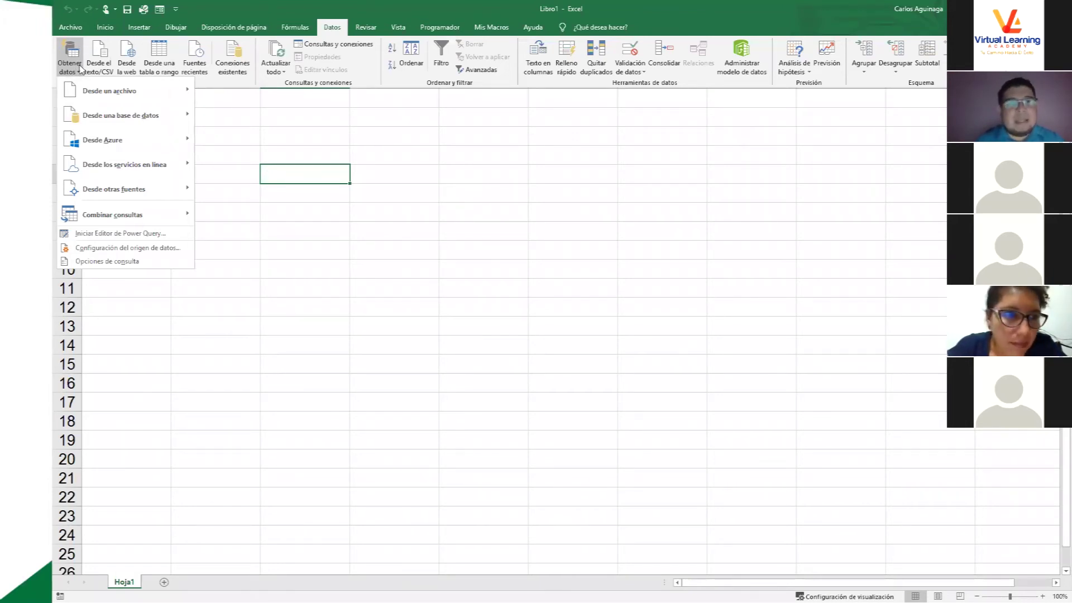
mouse_move(114, 190)
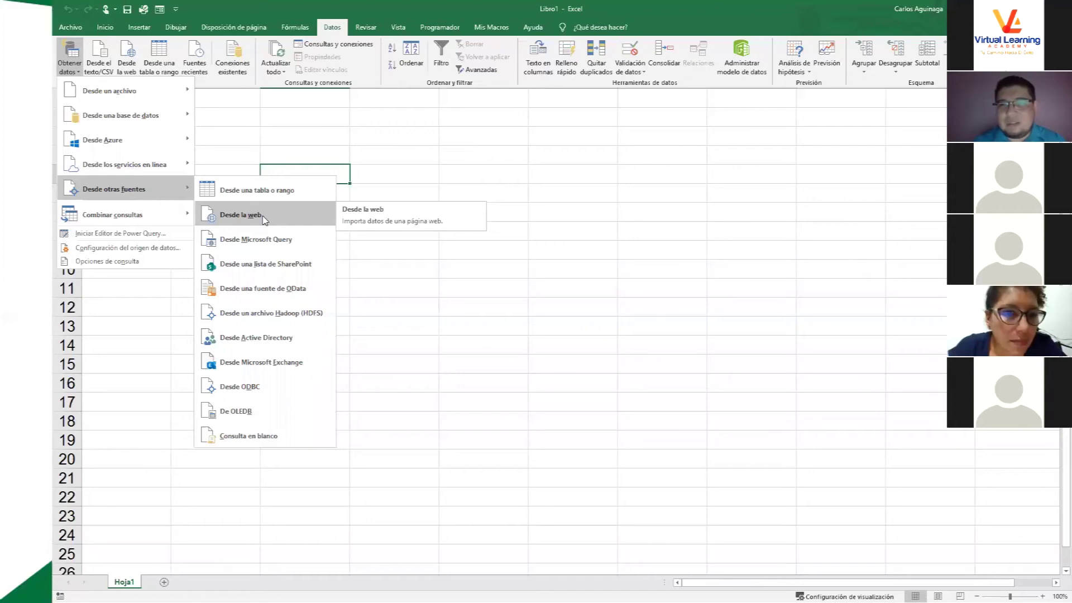
left_click(436, 139)
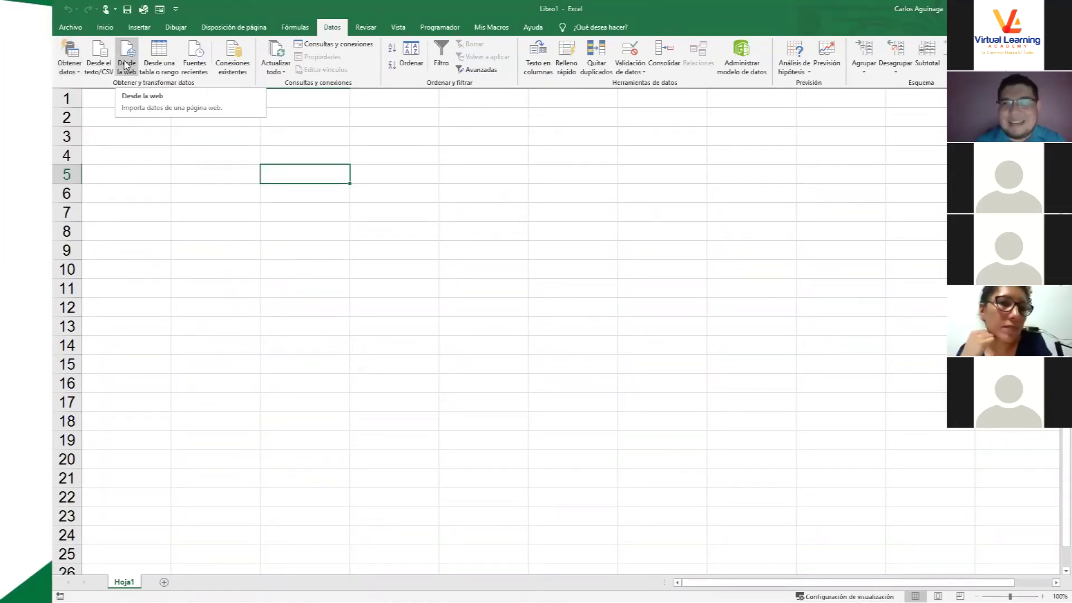
left_click(126, 65)
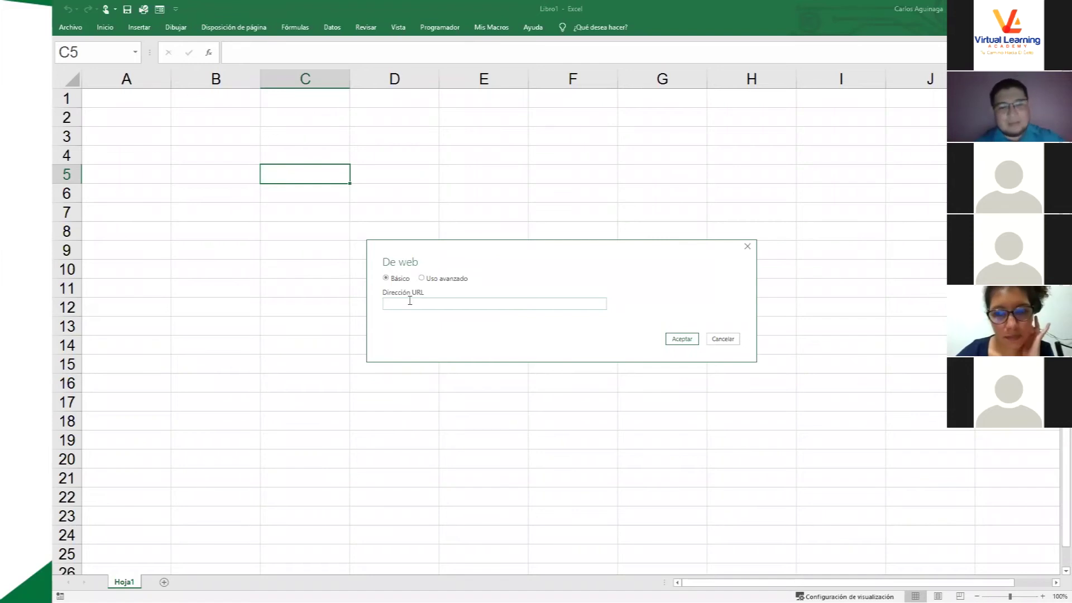
Copy the tabla.html page address from the browser's address bar
key("alt+Tab")
key("alt+Tab")
key("alt+Tab")
key("alt+Tab")
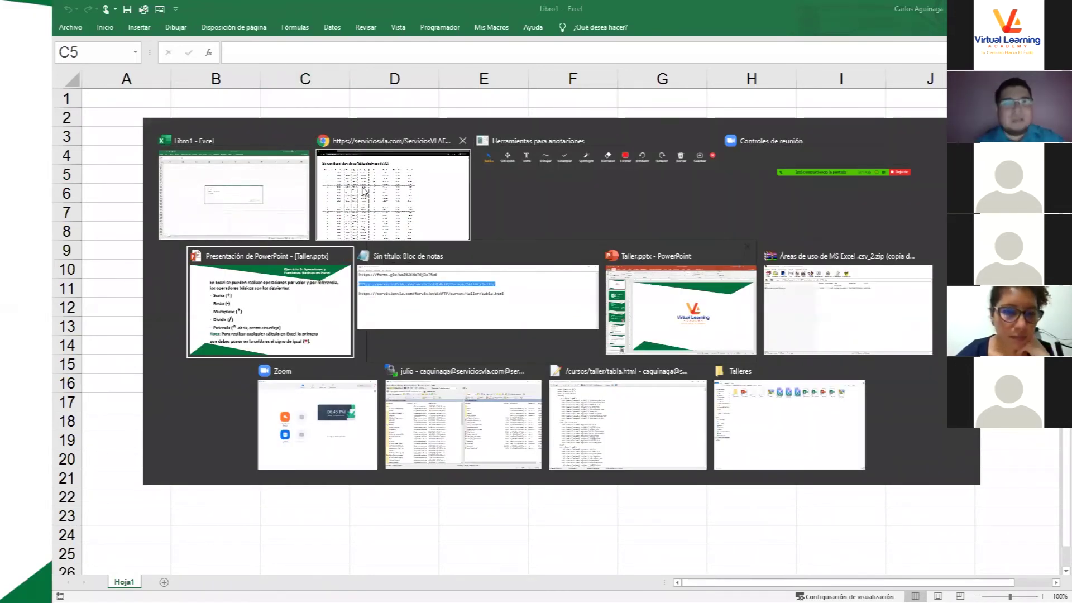
left_click(365, 193)
left_click(347, 30)
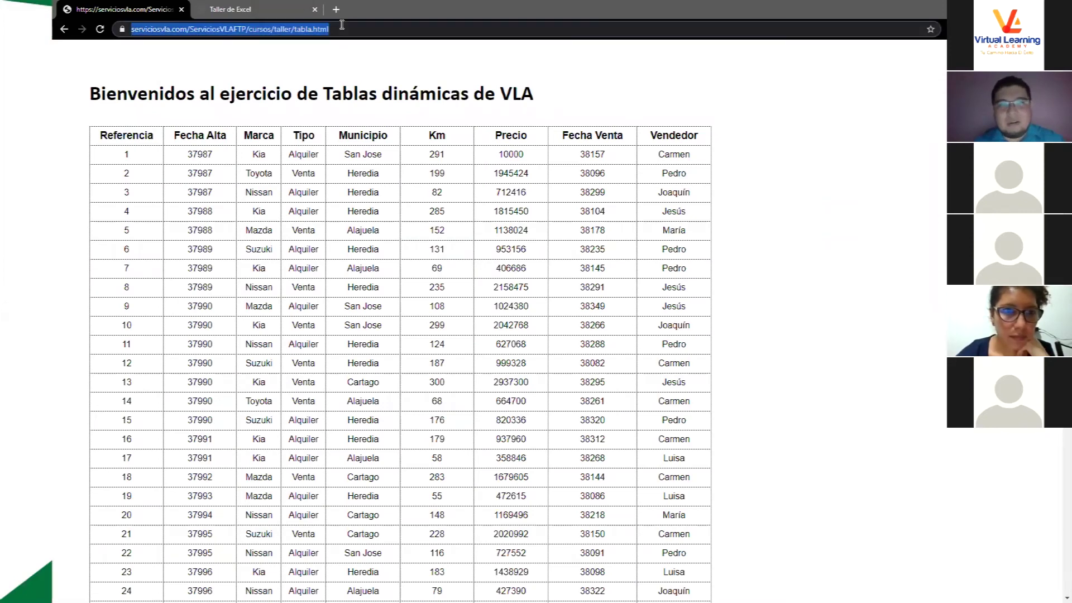
right_click(347, 32)
left_click(364, 66)
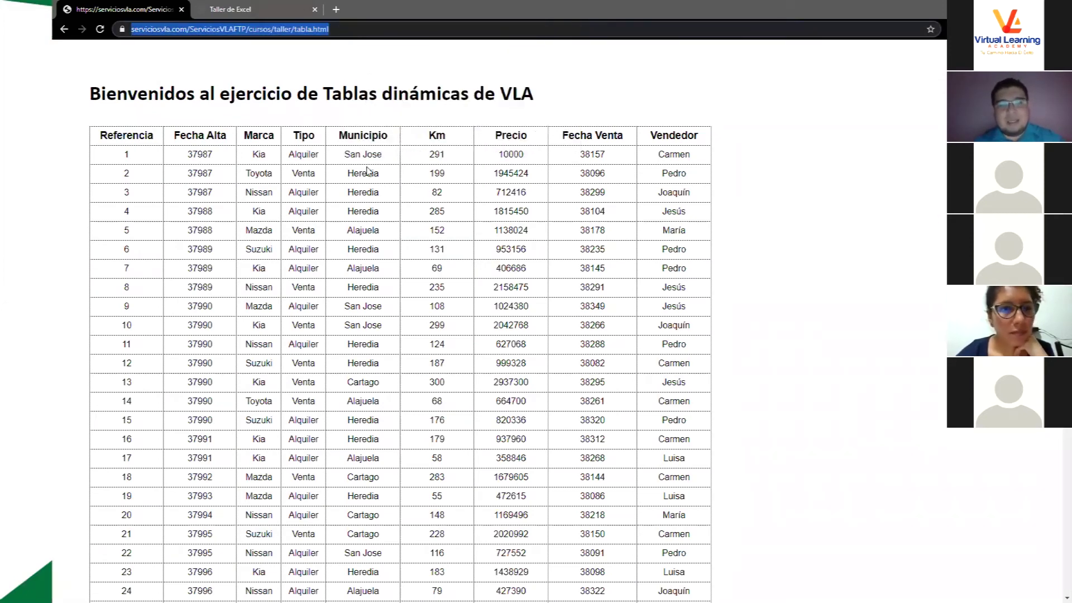
key("alt+Tab")
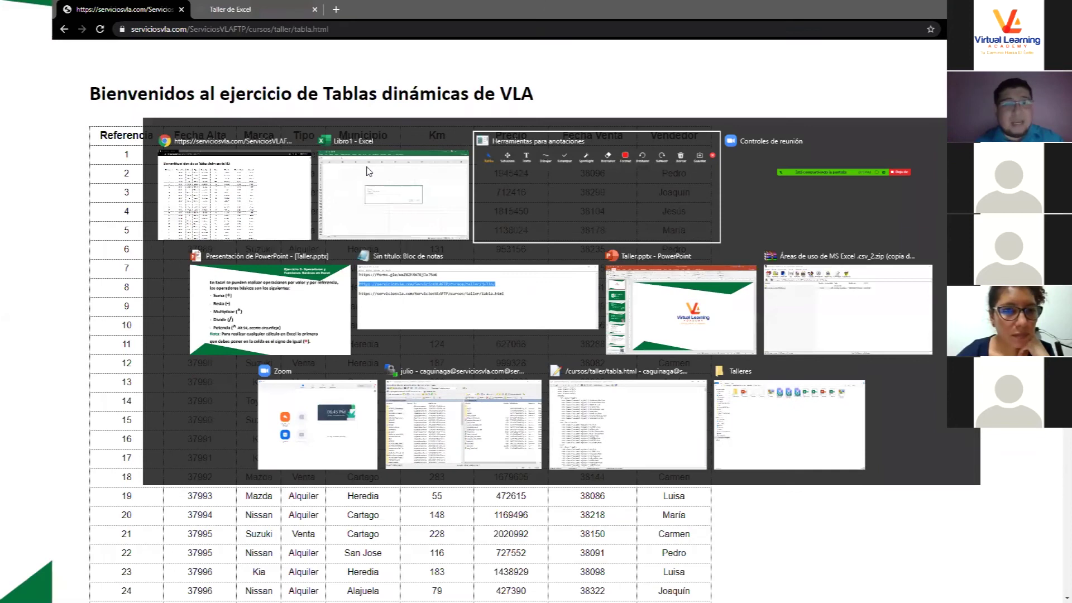
left_click(369, 173)
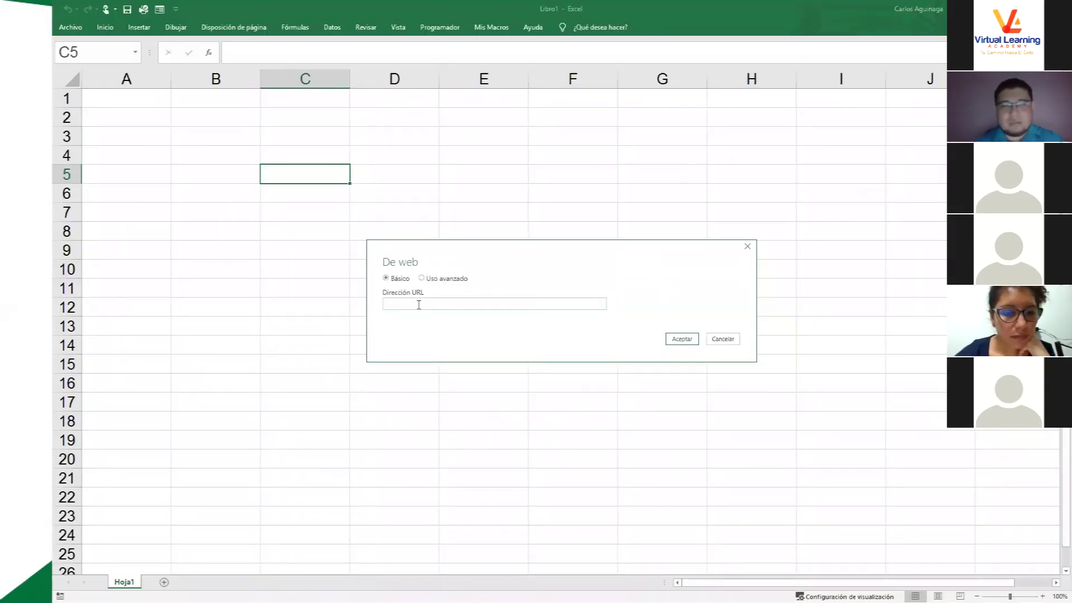
right_click(419, 304)
left_click(367, 352)
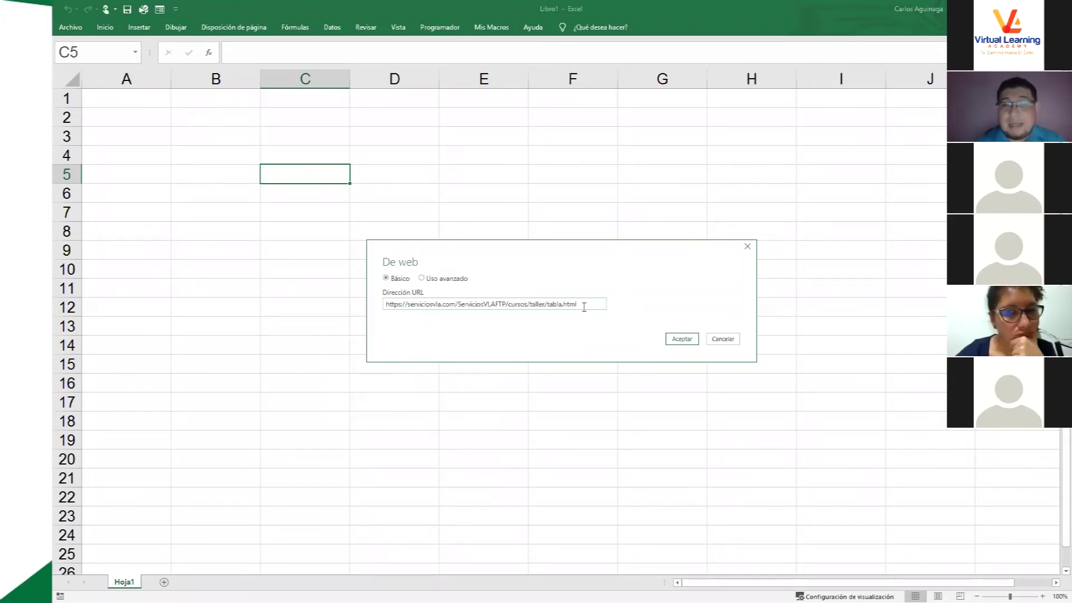
left_click_drag(584, 306, 386, 322)
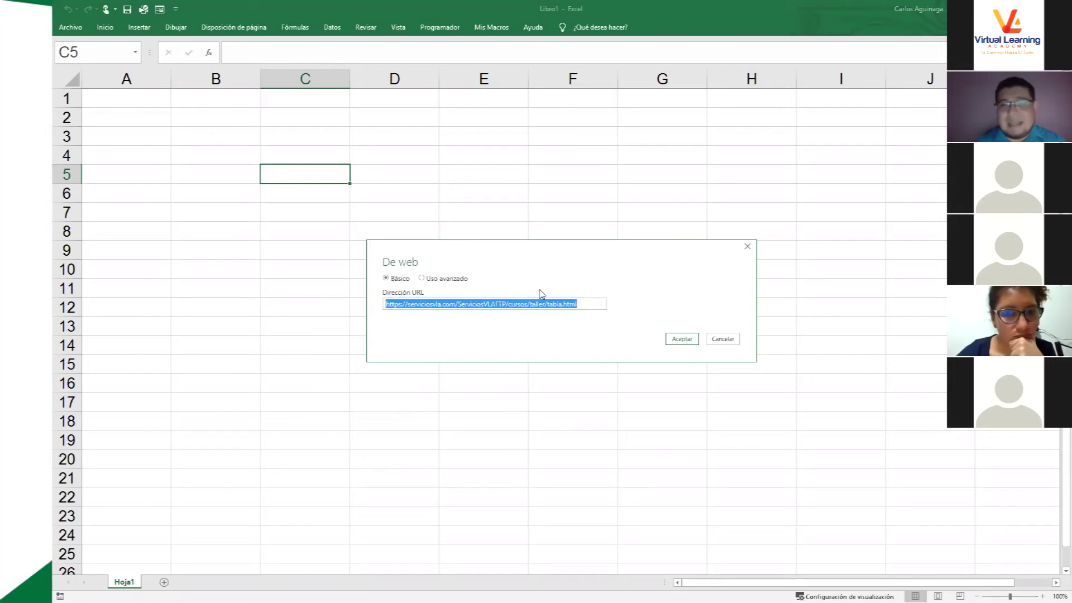
left_click(550, 303)
mouse_move(550, 304)
left_mouse_down()
mouse_move(598, 307)
mouse_move(366, 298)
left_mouse_up()
left_click(582, 305)
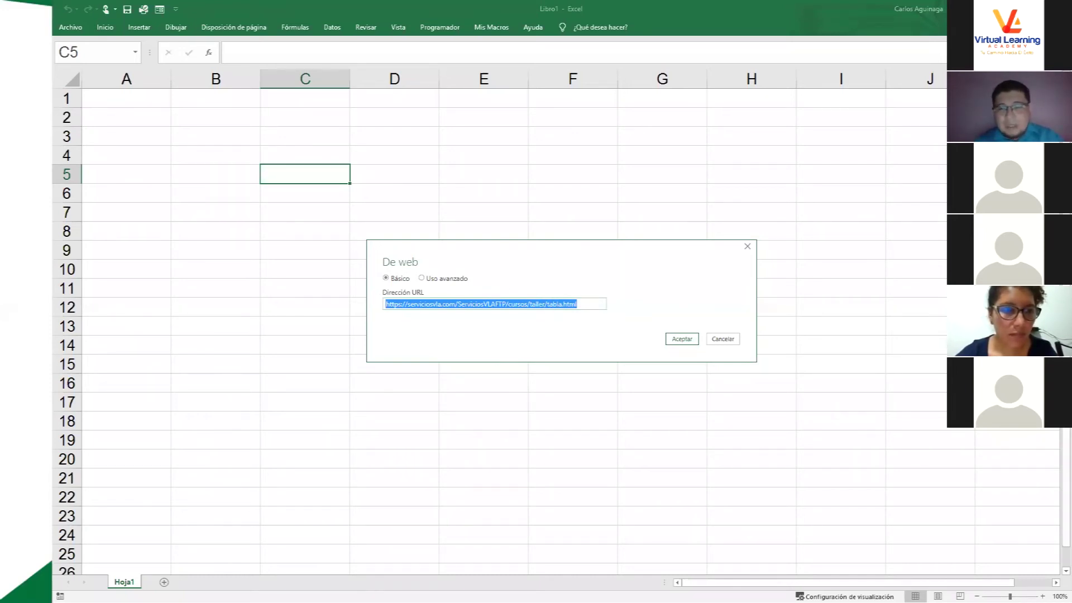
key("alt+Tab")
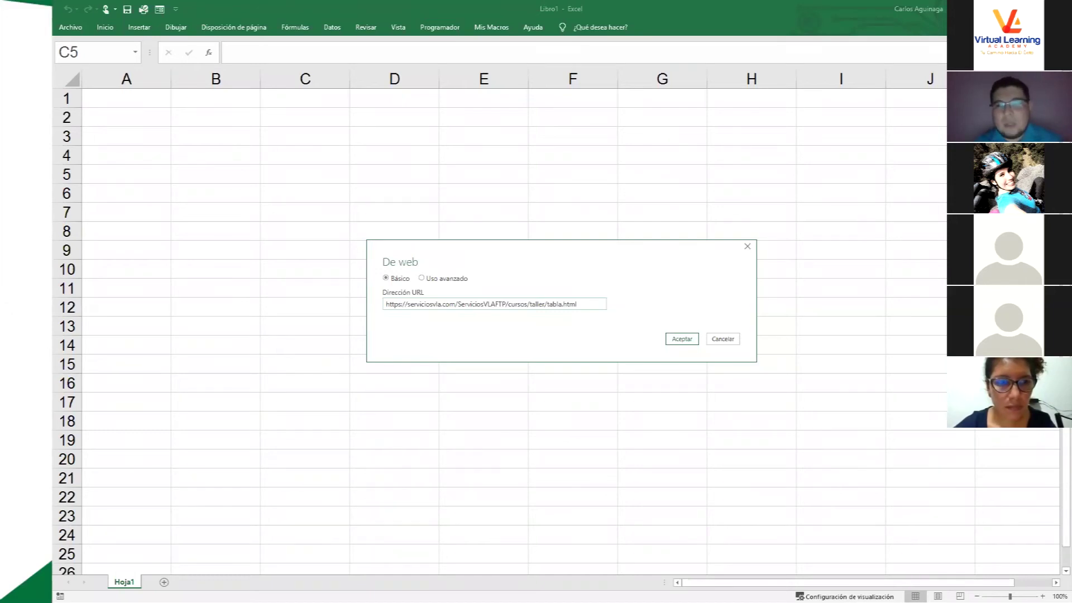
Connect to the page and select the 'Bienvenidos al ejercicio de Tablas dinámicas de VLA' table in Navegador
left_click(679, 340)
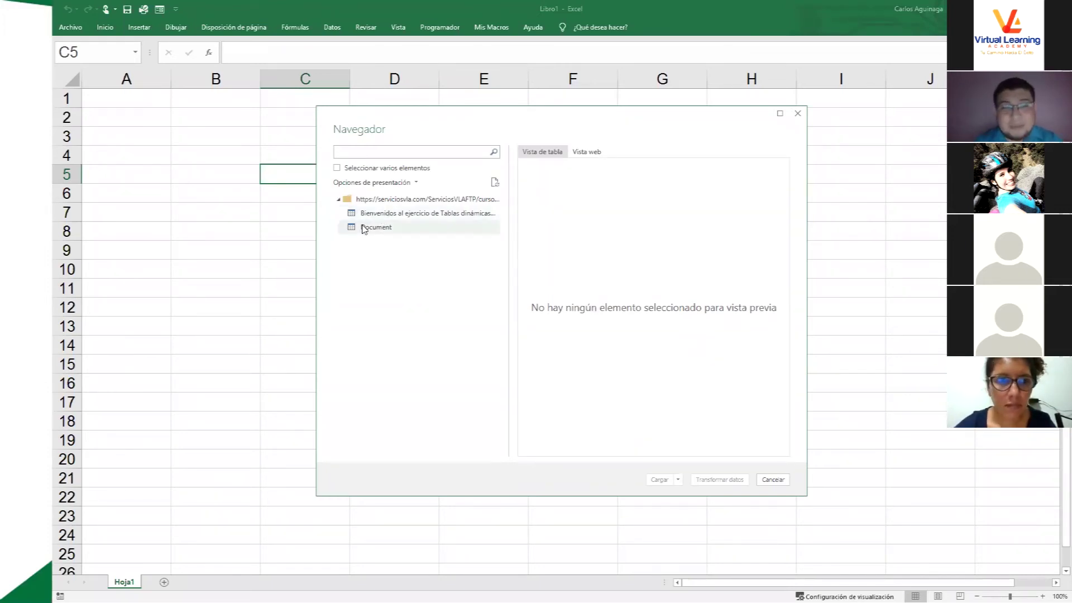
left_click(364, 229)
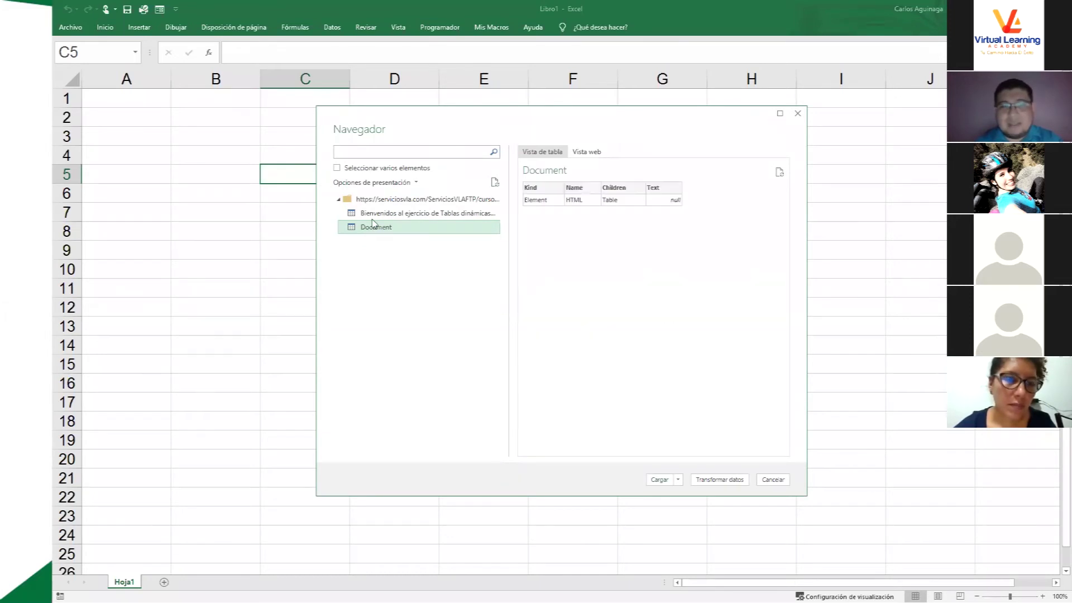
left_click(397, 215)
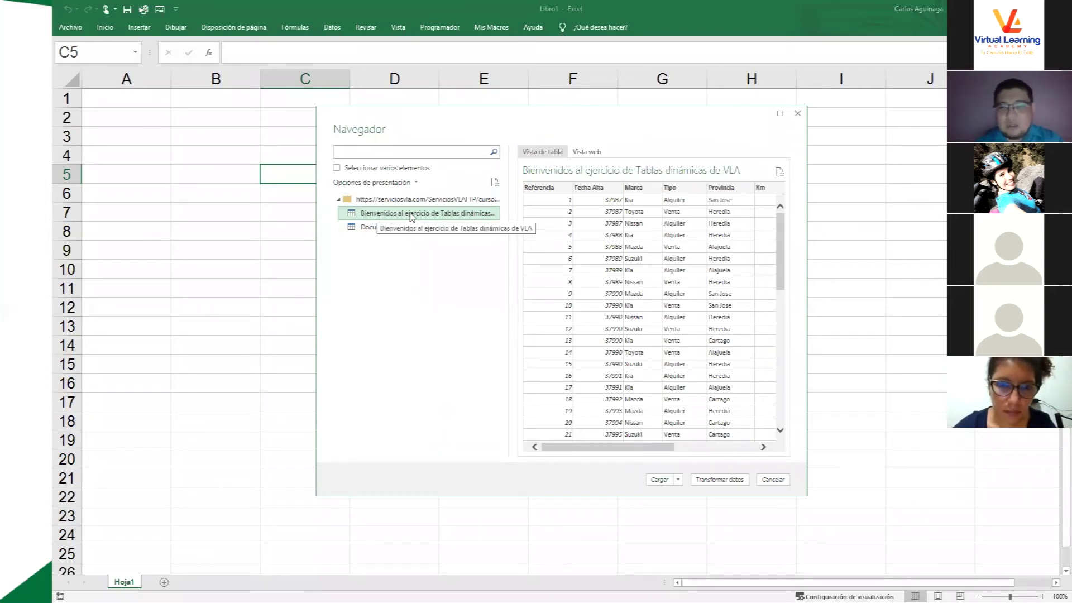
mouse_move(779, 235)
left_mouse_down()
mouse_move(777, 342)
mouse_move(557, 231)
left_mouse_up()
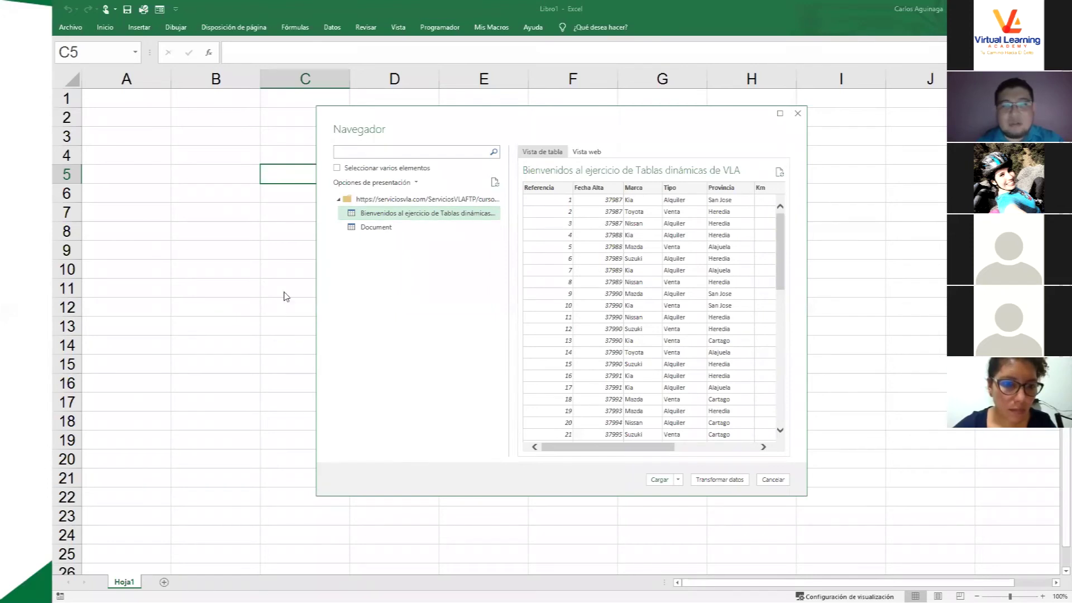
Compare the table in Vista web and then Vista de tabla
left_click_drag(632, 120, 421, 143)
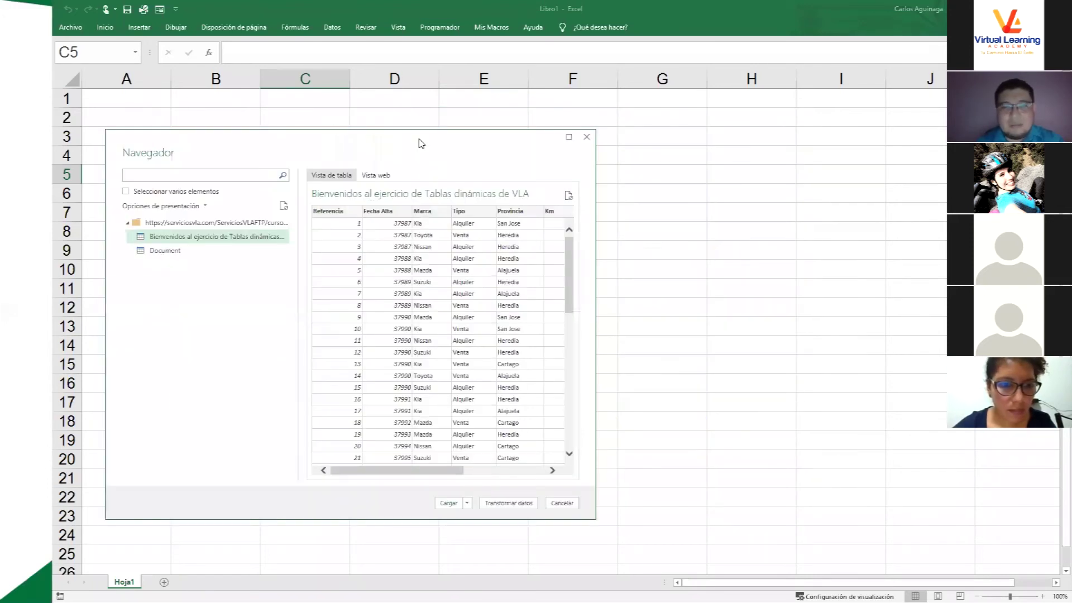
left_click(374, 176)
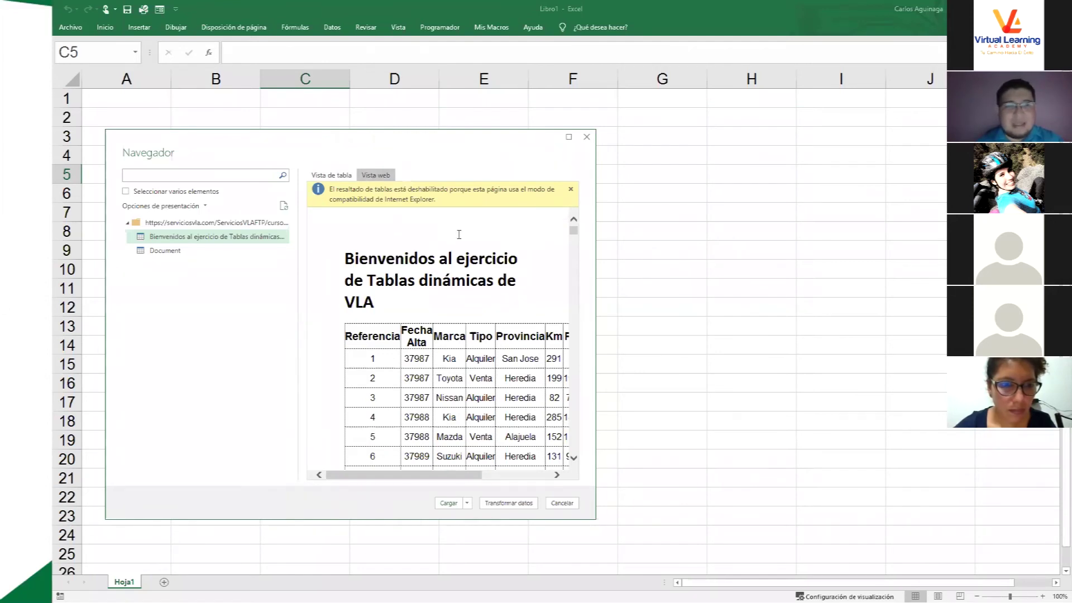
scroll(402, 233, "down", 4)
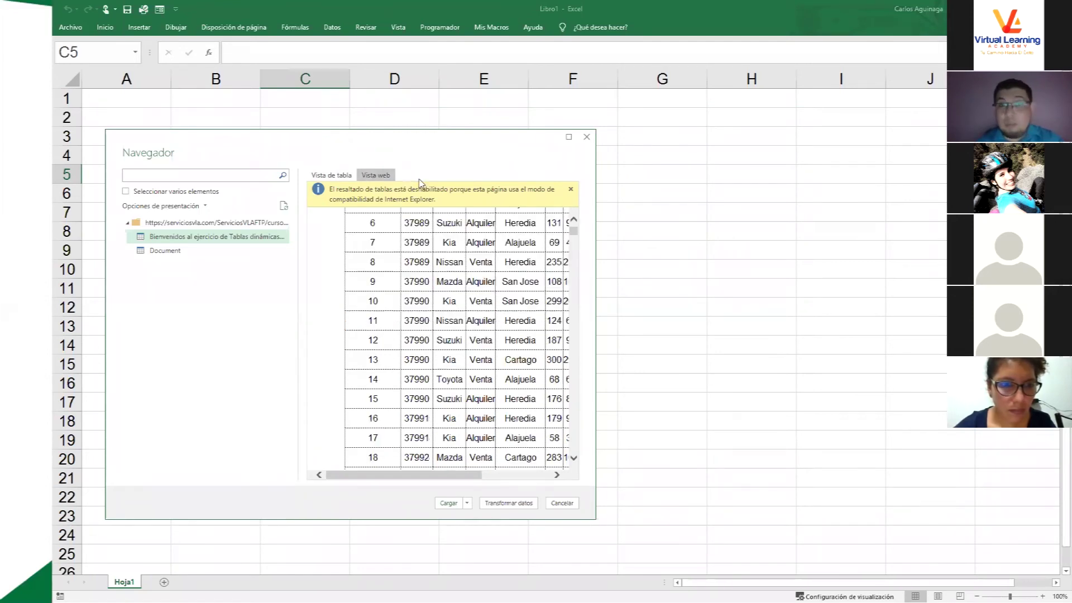
left_click(336, 177)
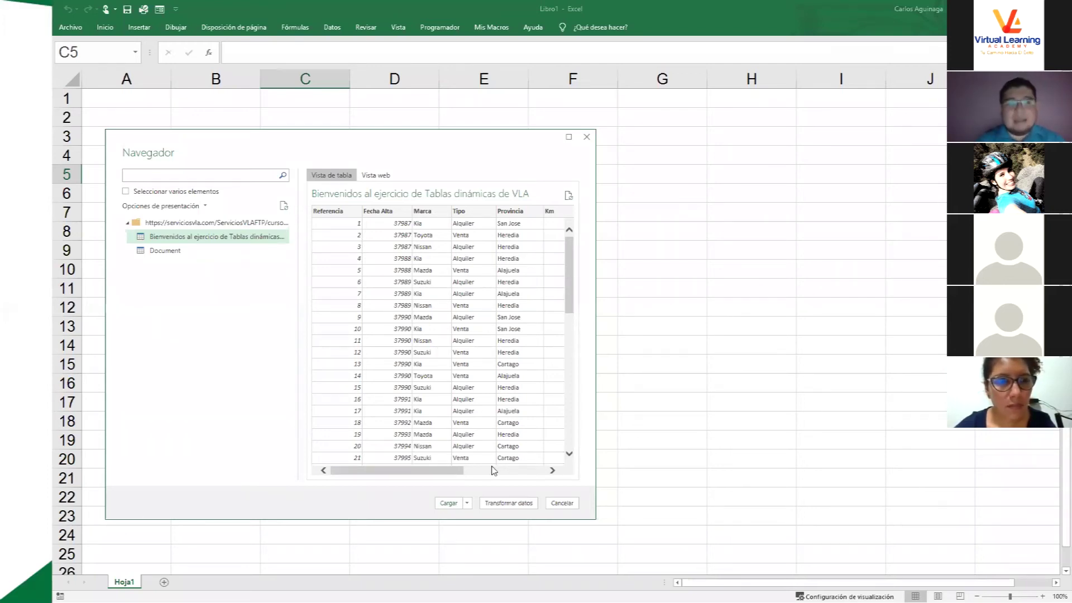
Load the web table into a new Hoja2 sheet and check a Precio value
left_click(461, 496)
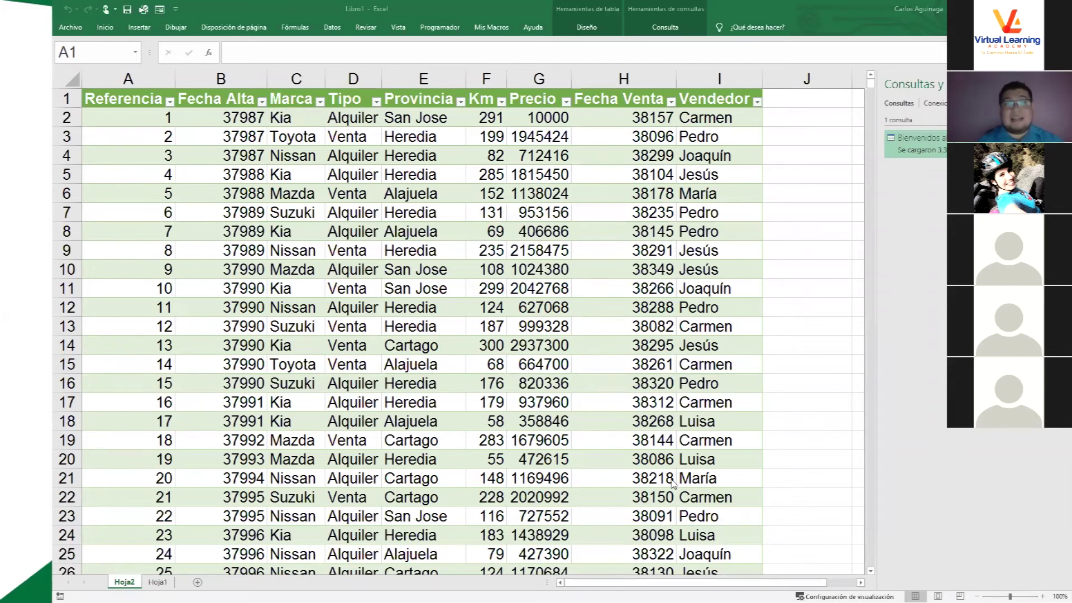
left_click(518, 237)
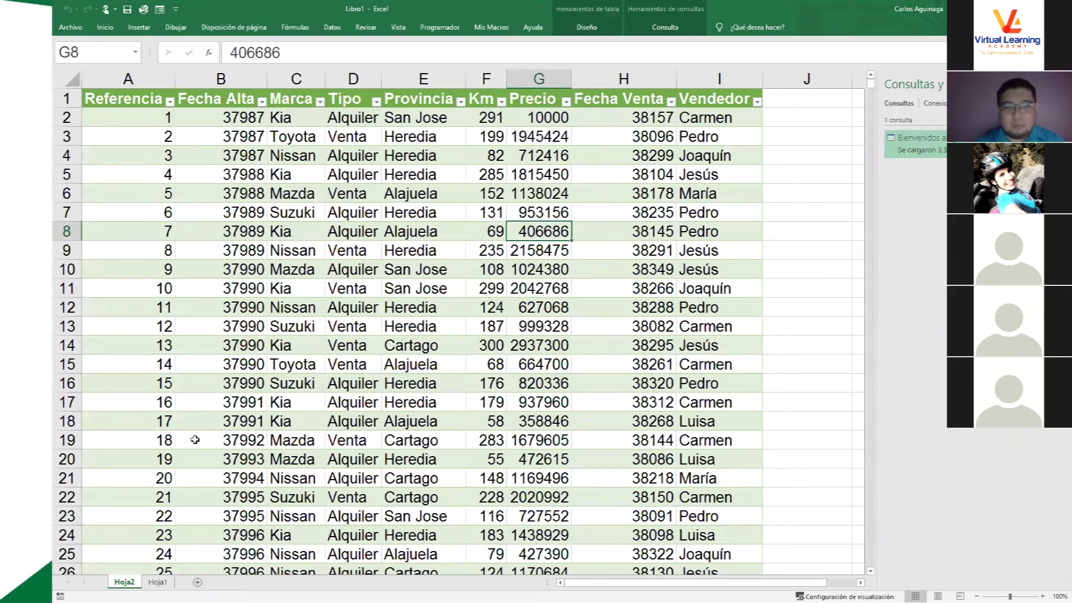
left_click(157, 581)
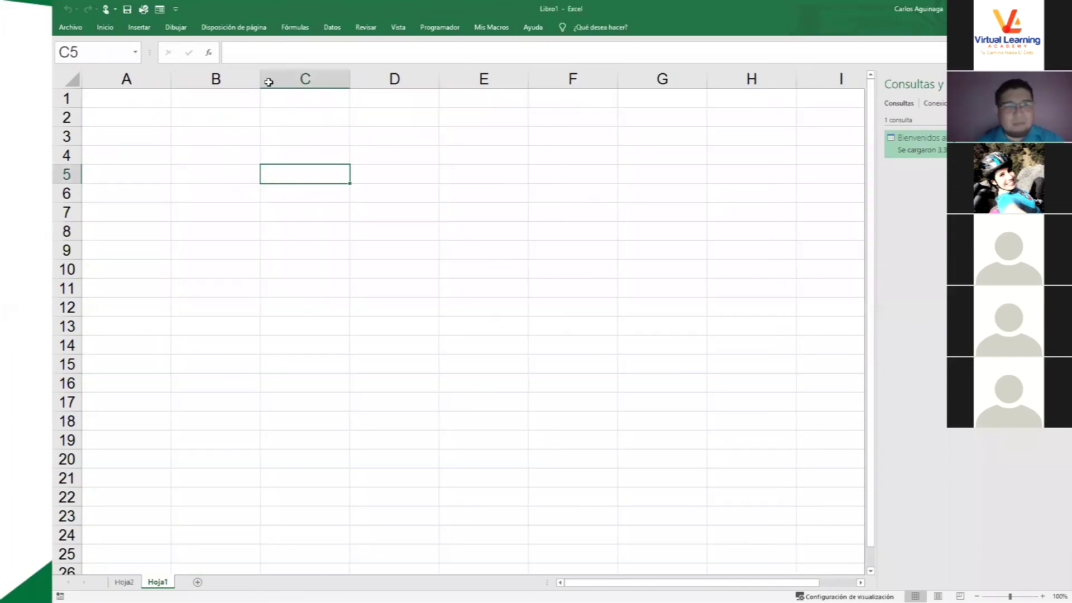
left_click(128, 582)
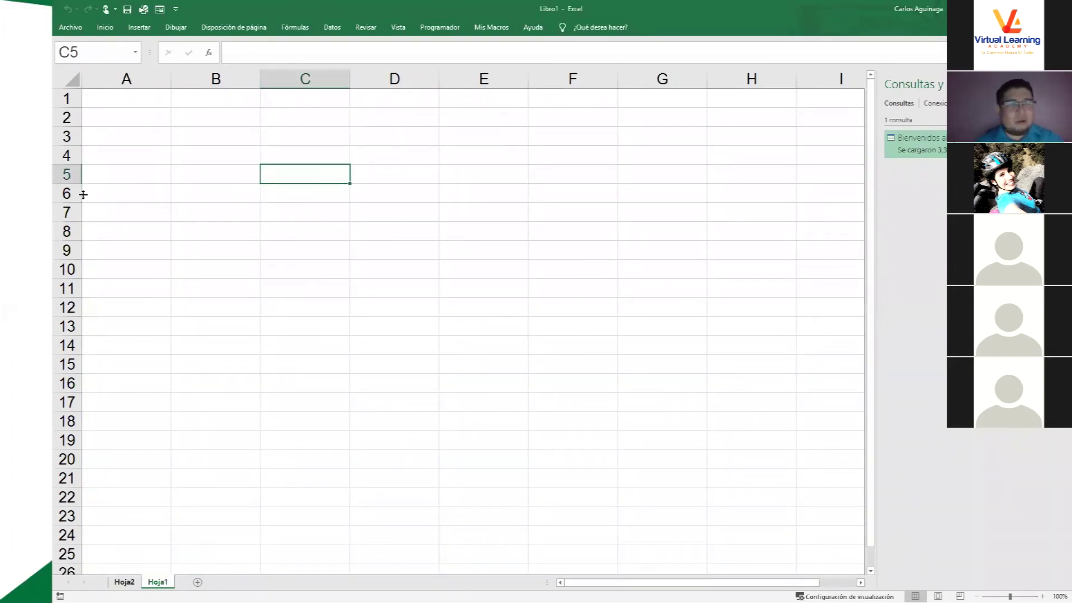
Copy the entire Hoja2 sheet and select all of Hoja1 as the destination
left_click(72, 82)
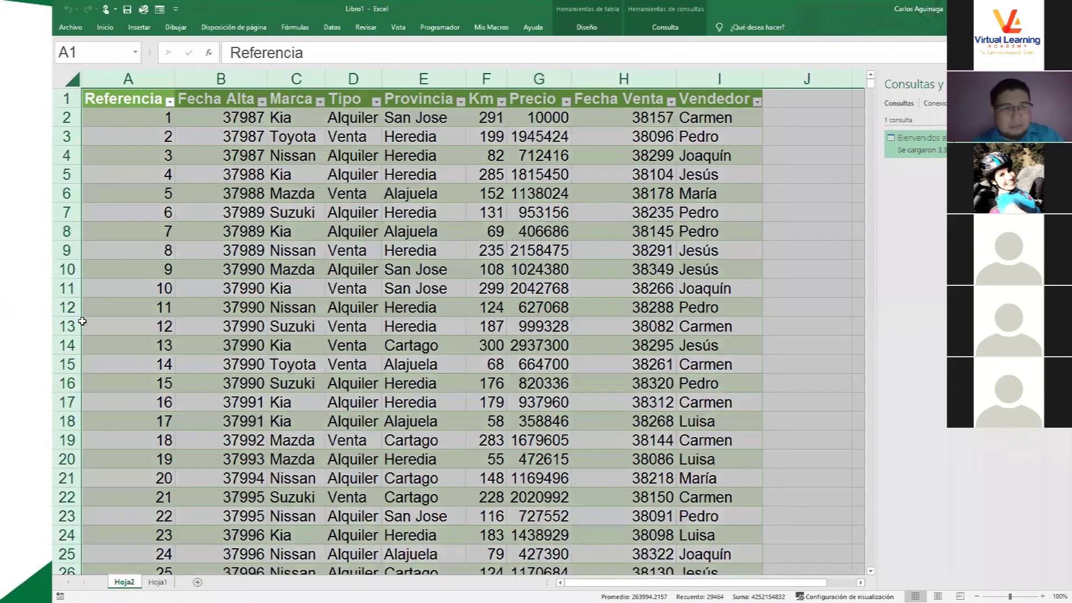
key("ctrl+c")
left_click(158, 582)
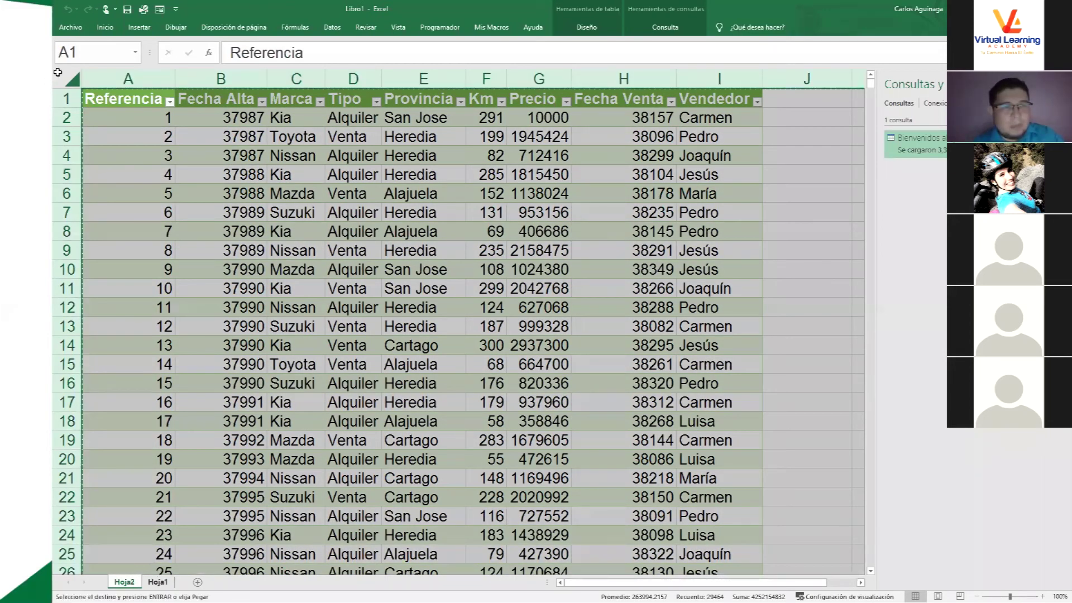
left_click(71, 81)
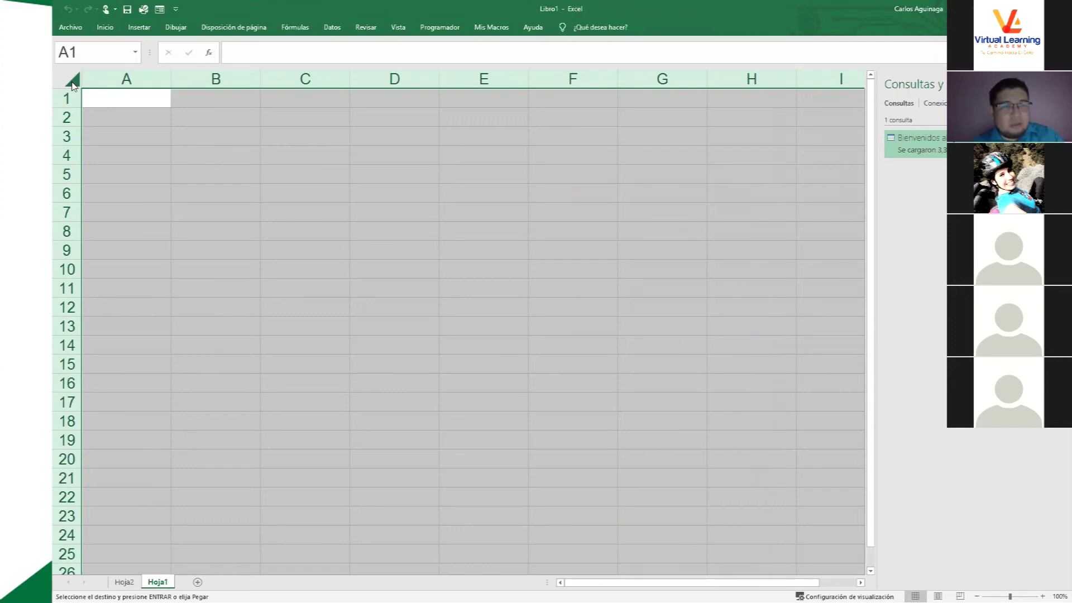
Paste the copied table into Hoja1 as plain values (Pegar valores)
right_click(72, 82)
left_click(113, 131)
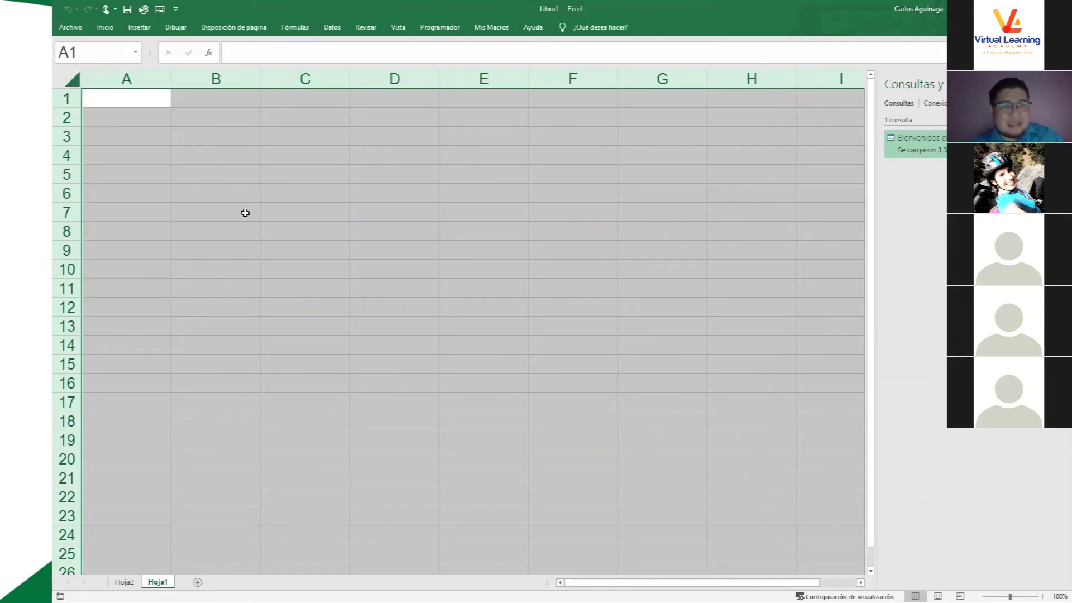
left_click(248, 216)
scroll(246, 212, "down", 3, "ctrl")
scroll(247, 212, "down", 1, "ctrl")
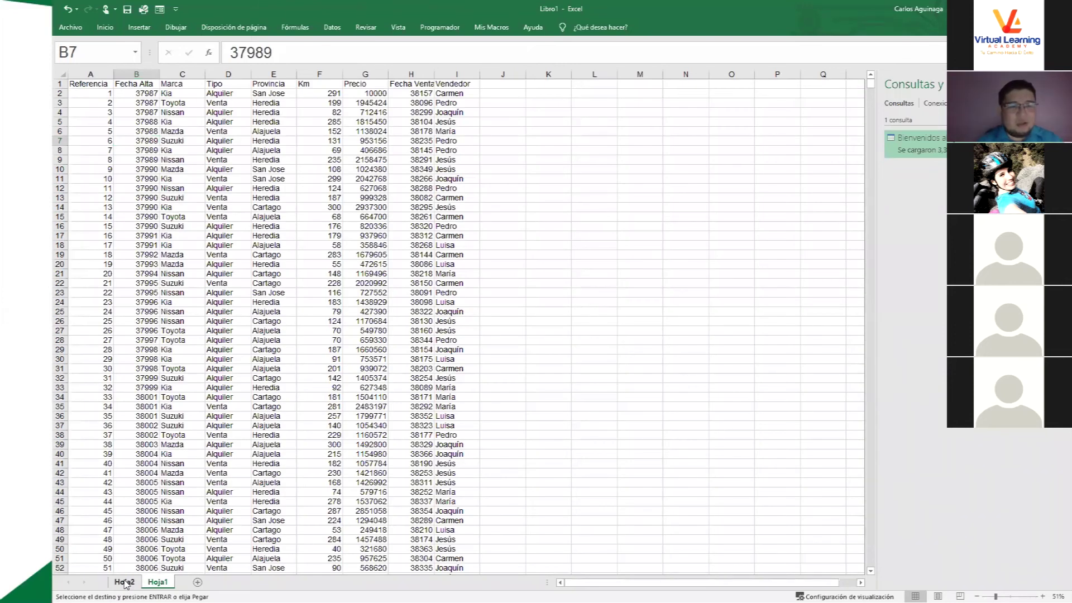
Start renaming the Hoja2 sheet tab
left_click(128, 583)
double_click(125, 582)
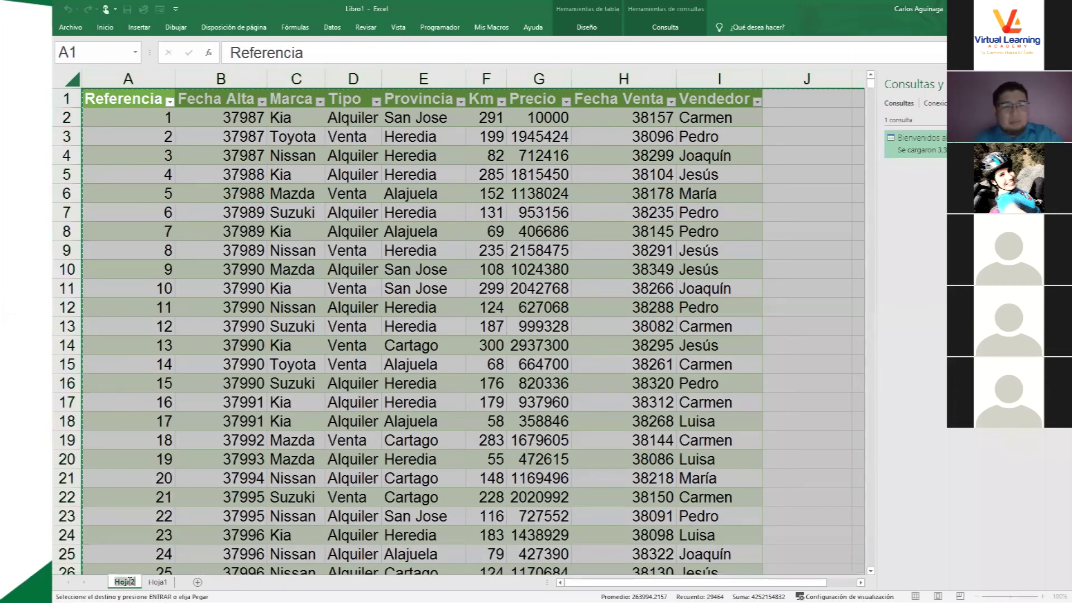
type("t")
key("BackSpace")
Rename the imported table's sheet tab to DATOS
type("dATO")
key("Return")
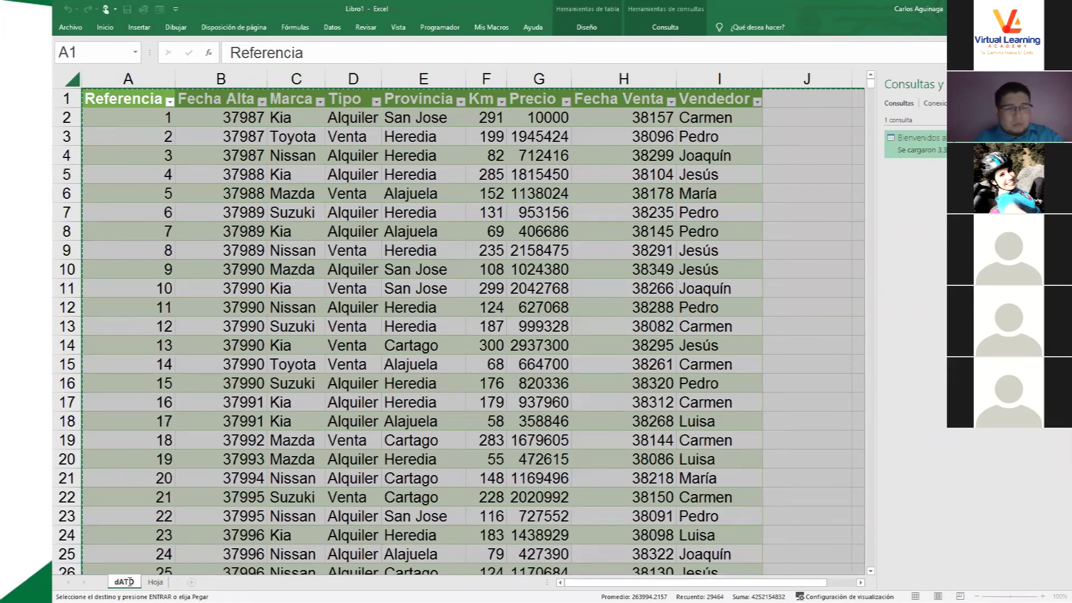
key("BackSpace")
key("BackSpace")
key("BackSpace")
key("BackSpace")
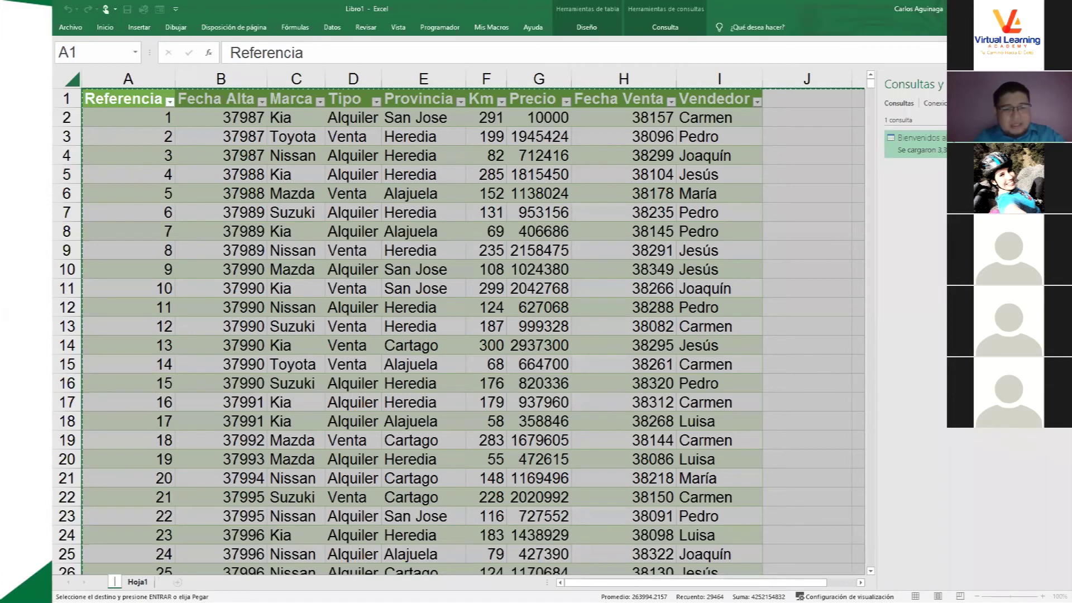
type("DATOS")
key("Return")
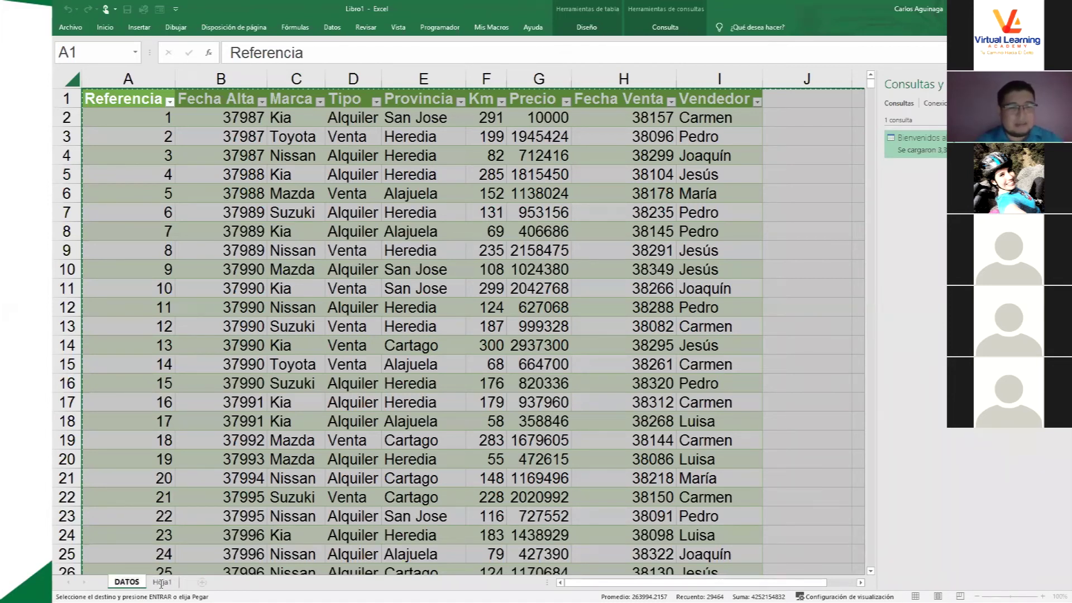
Return to Hoja1 and select the headers and first records
left_click(162, 582)
left_click(89, 93)
left_click_drag(84, 85, 440, 237)
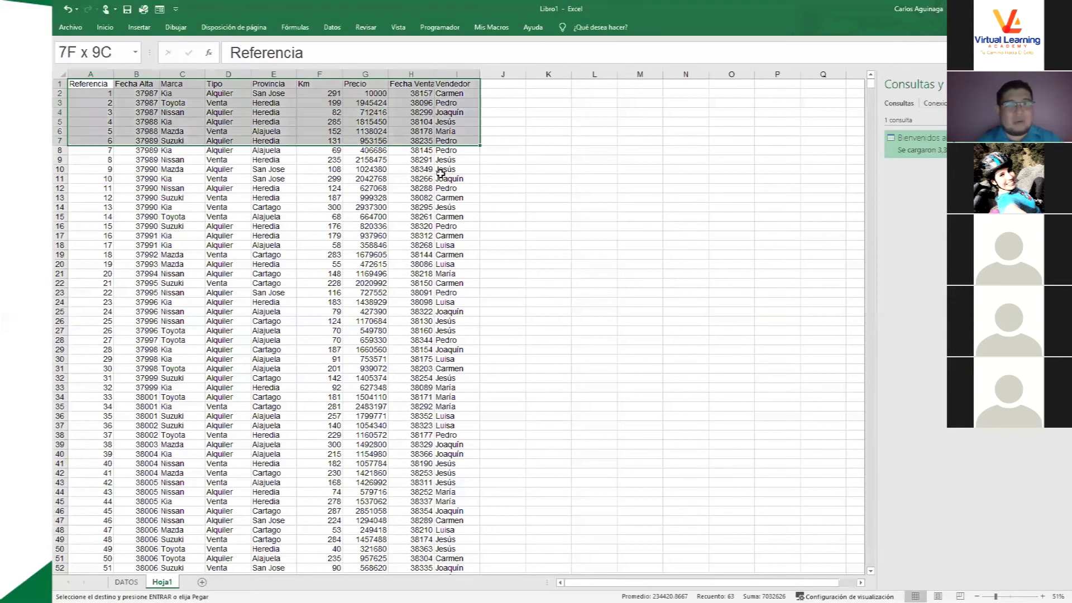
Add borders to the selected records and select the A1:I1 header row
left_click(105, 27)
left_click(214, 65)
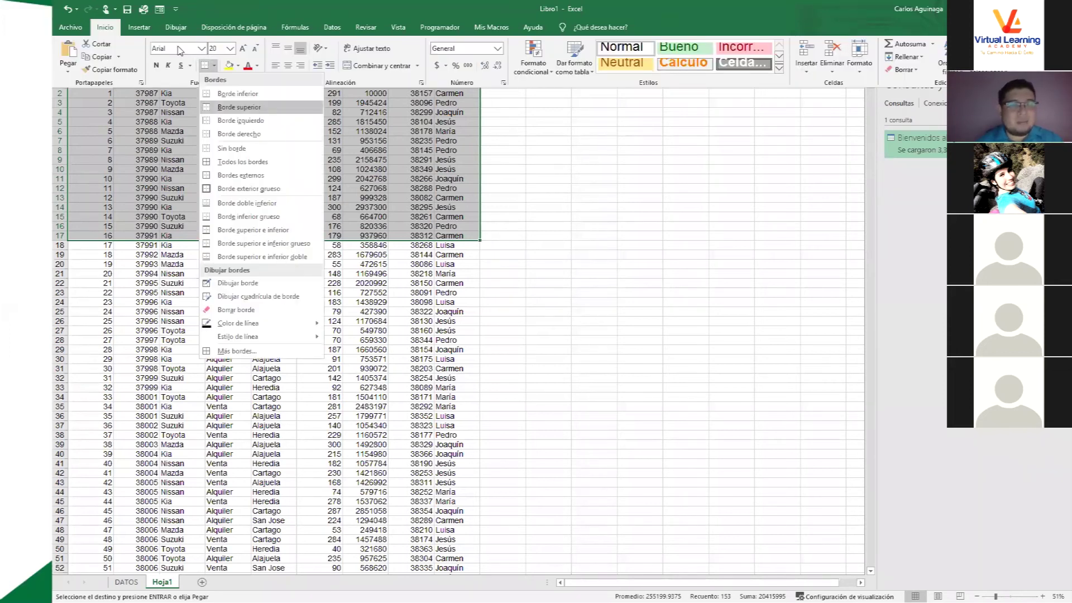
left_click(220, 166)
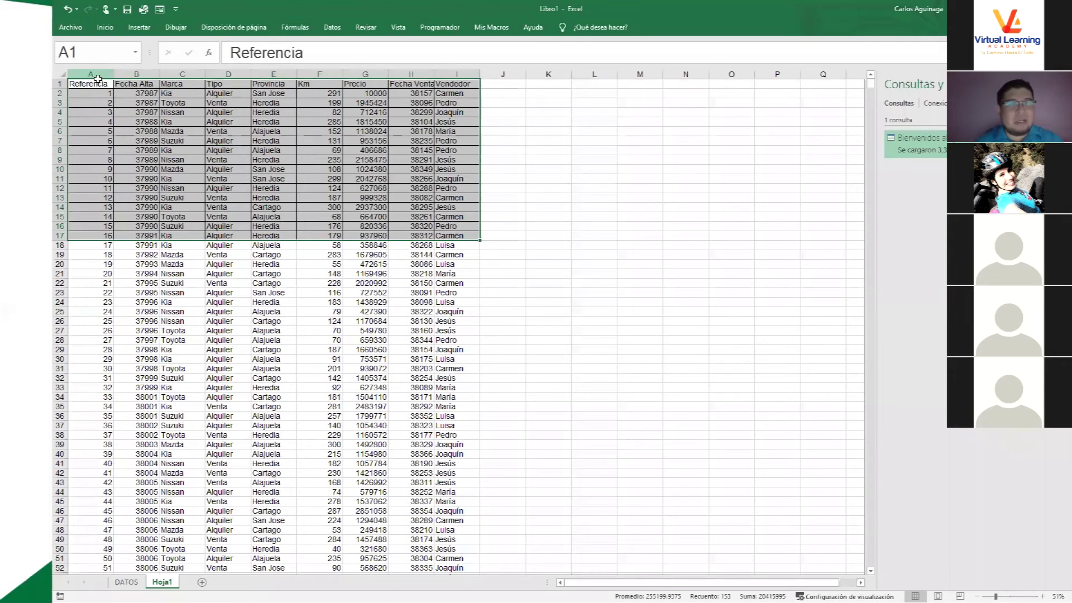
left_click(95, 84)
left_click_drag(95, 84, 456, 84)
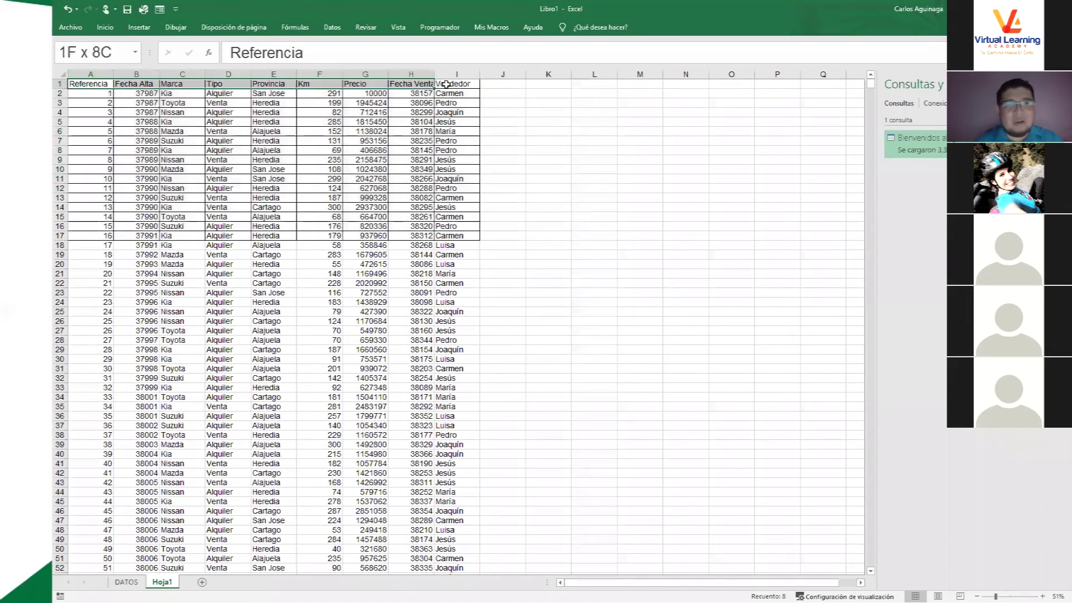
left_click(104, 27)
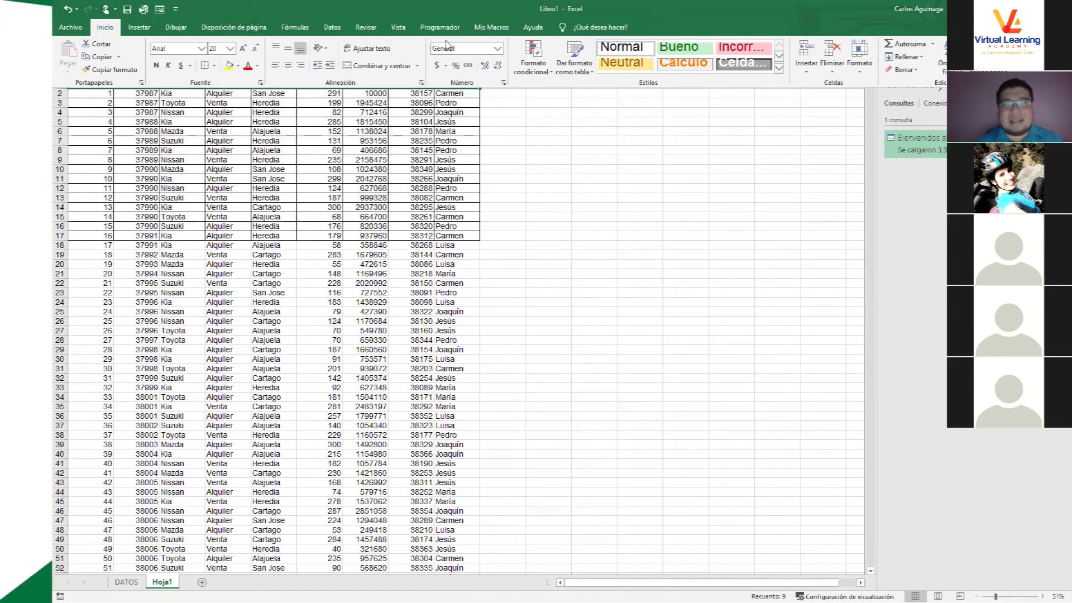
left_click(254, 108)
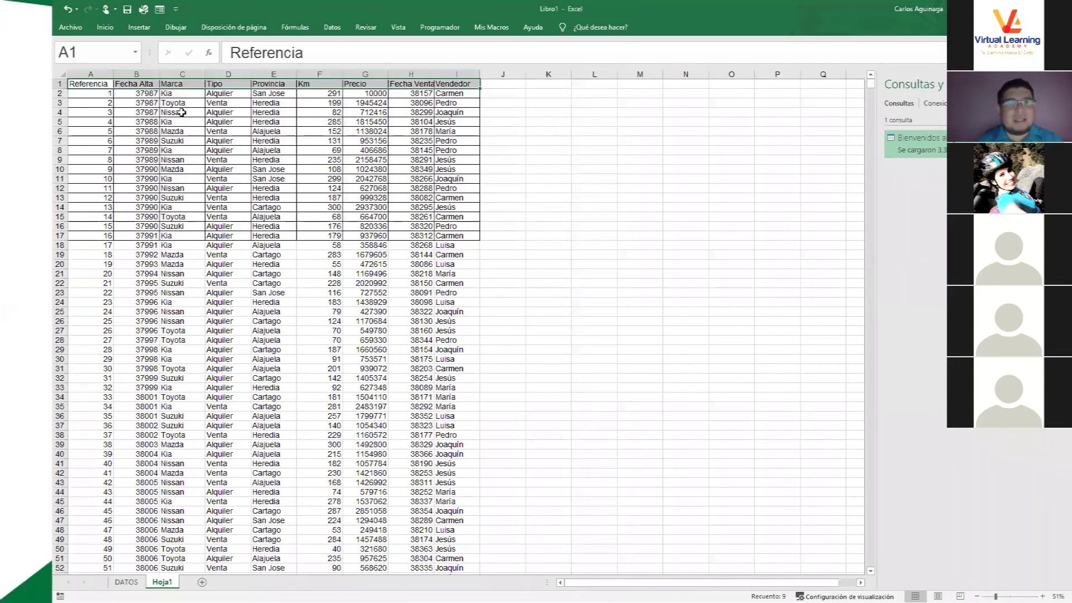
Convert A1:I18 into a table with headers using Ctrl+T
left_click_drag(92, 89, 437, 247)
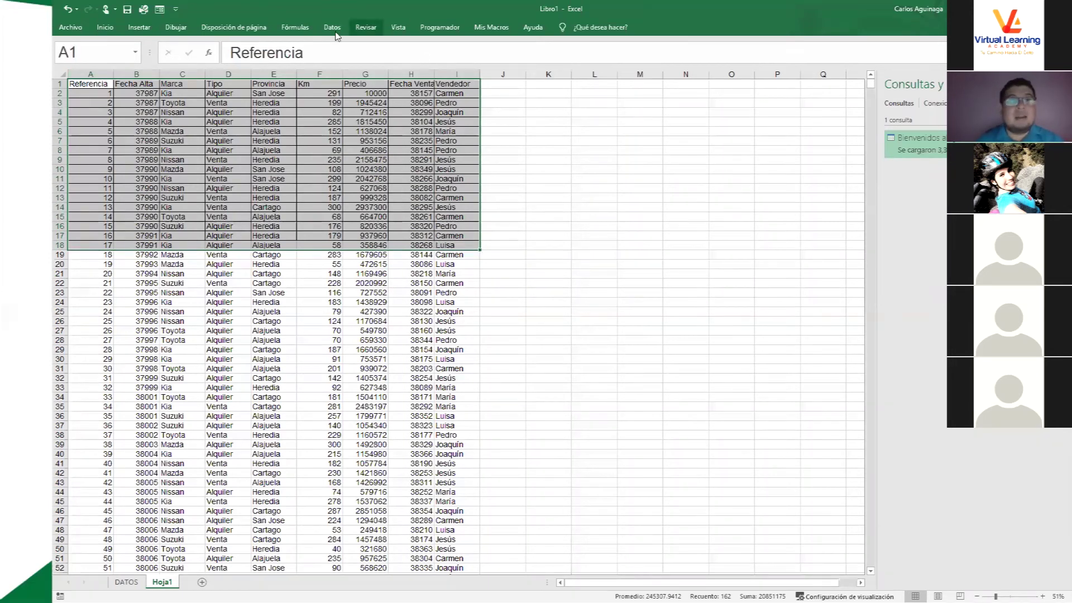
key("ctrl+t")
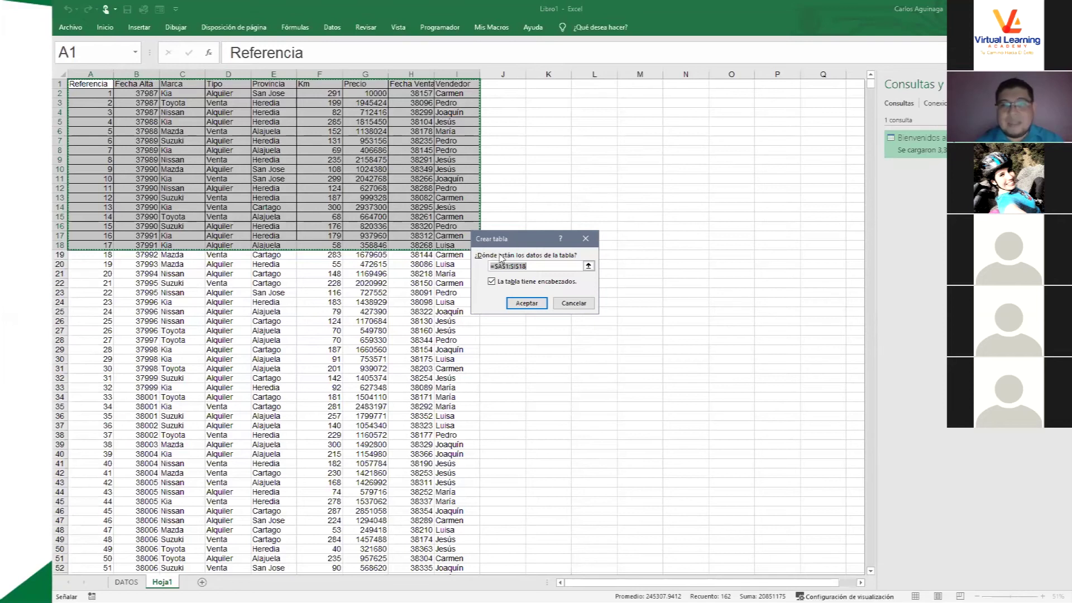
left_click(536, 305)
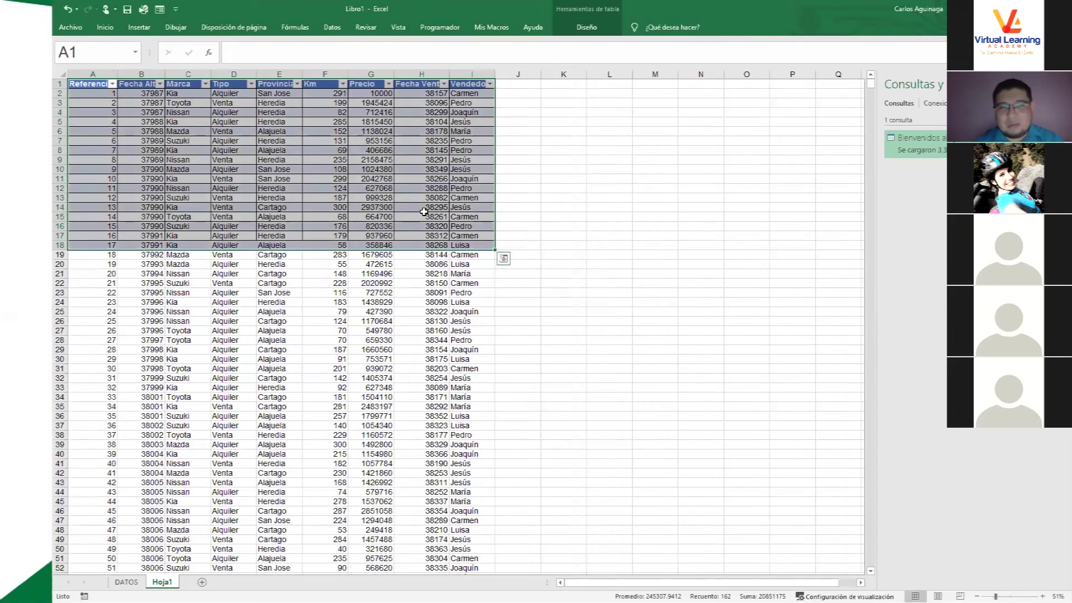
left_click(388, 162)
left_click(318, 149)
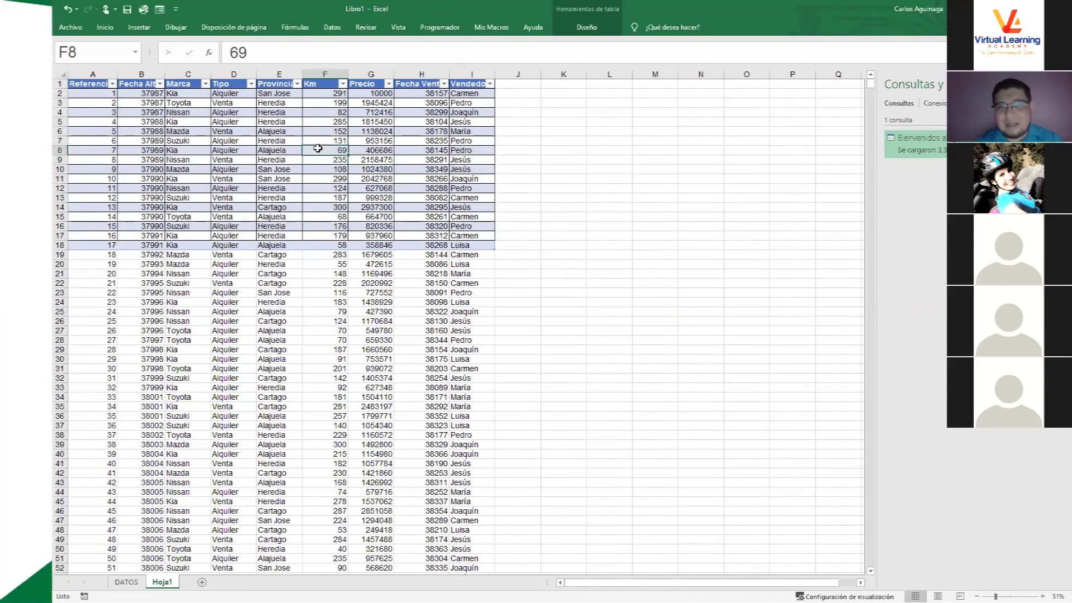
left_click_drag(472, 245, 371, 226)
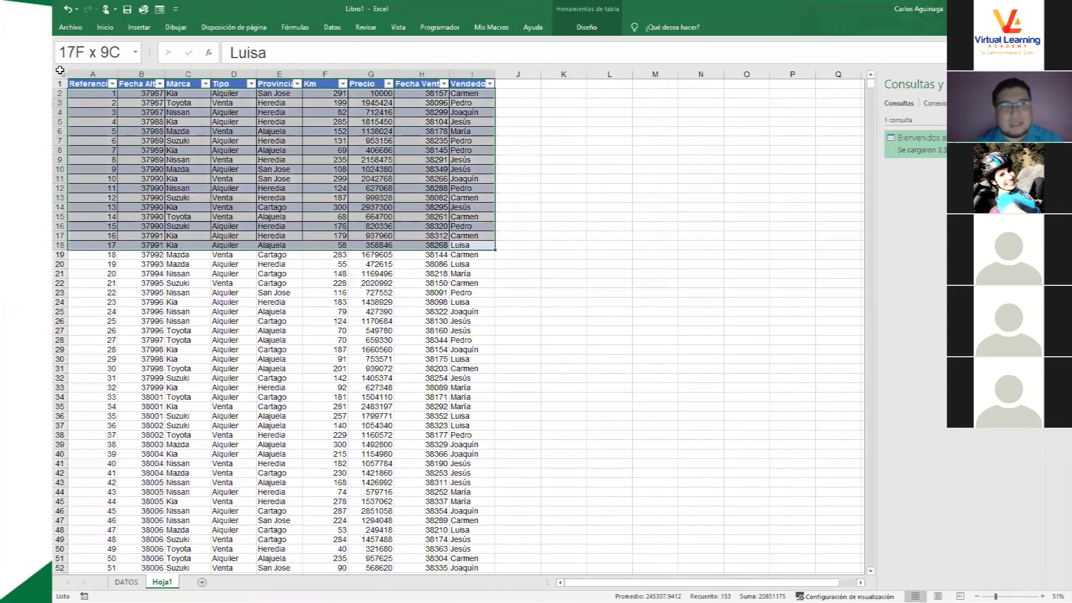
left_click_drag(139, 124, 112, 85)
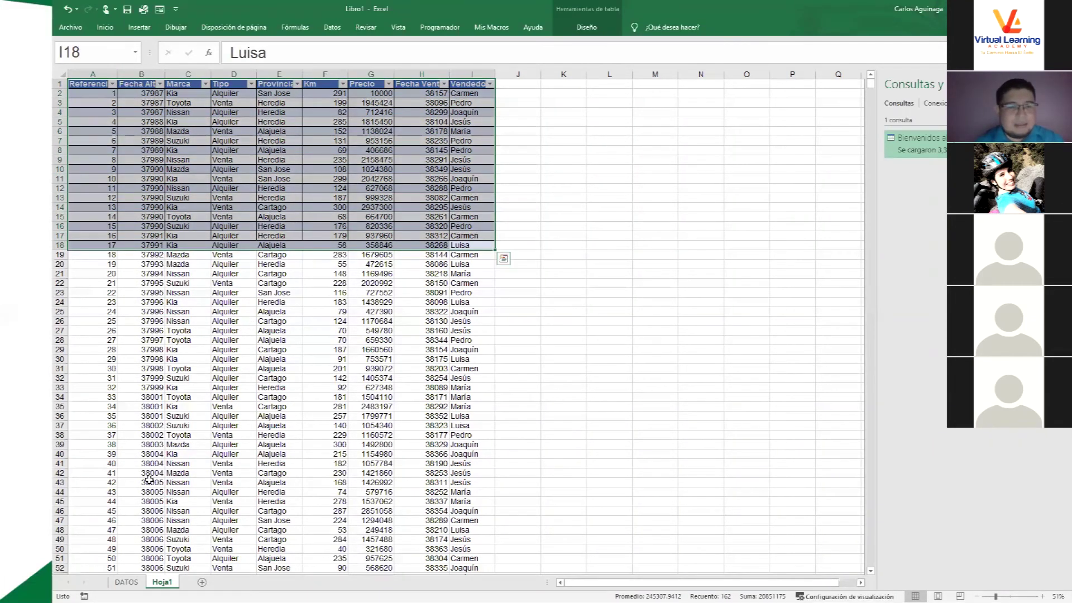
left_click(125, 583)
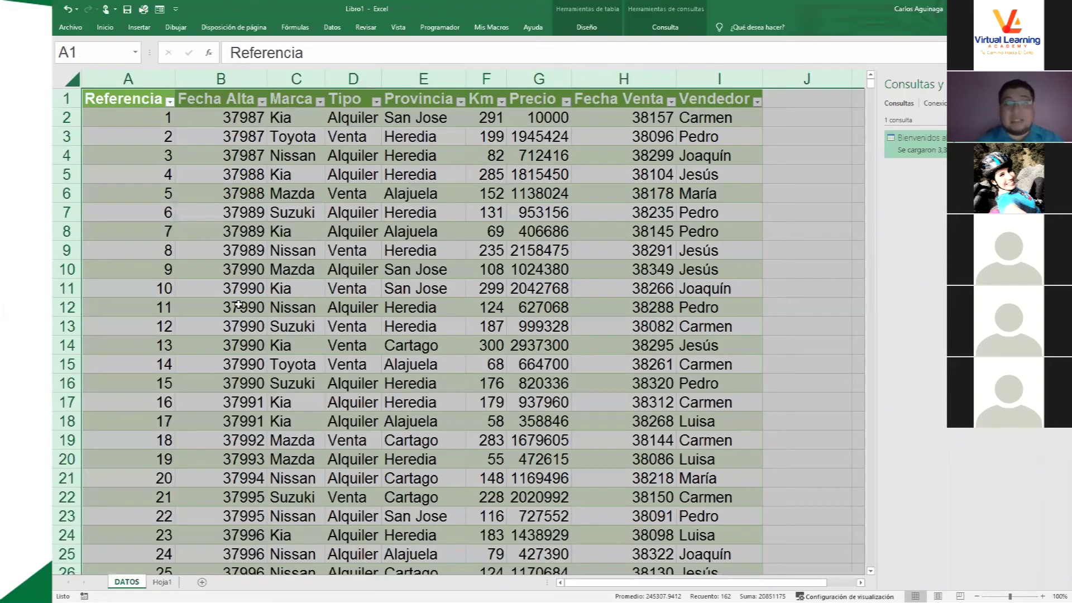
left_click(422, 309)
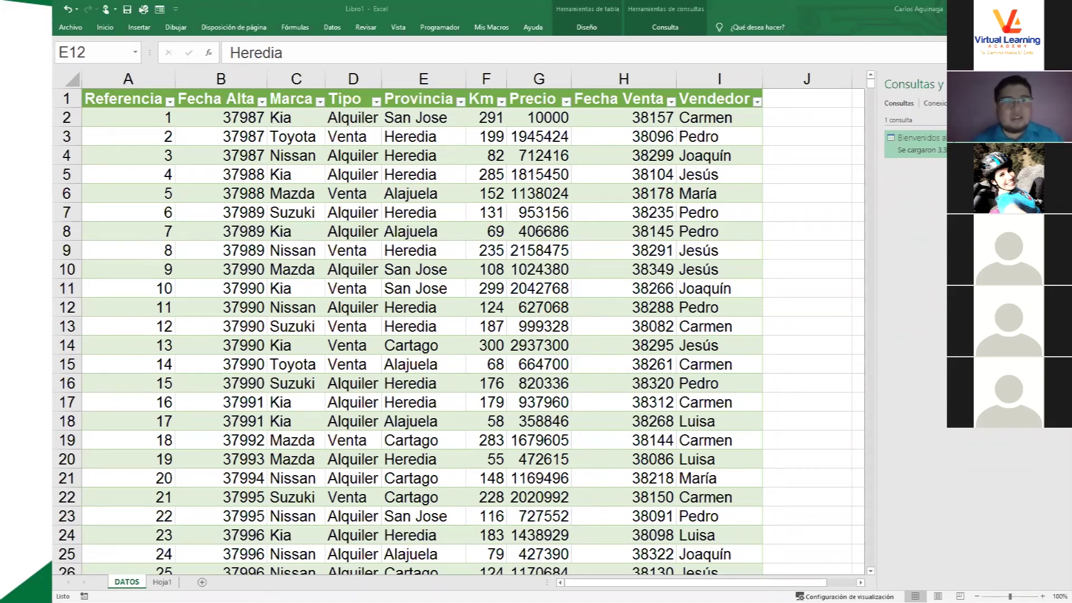
Bring the WinSCP tabla.html editor forward and move it lower on screen
key("alt+Tab")
key("Tab")
key("Tab")
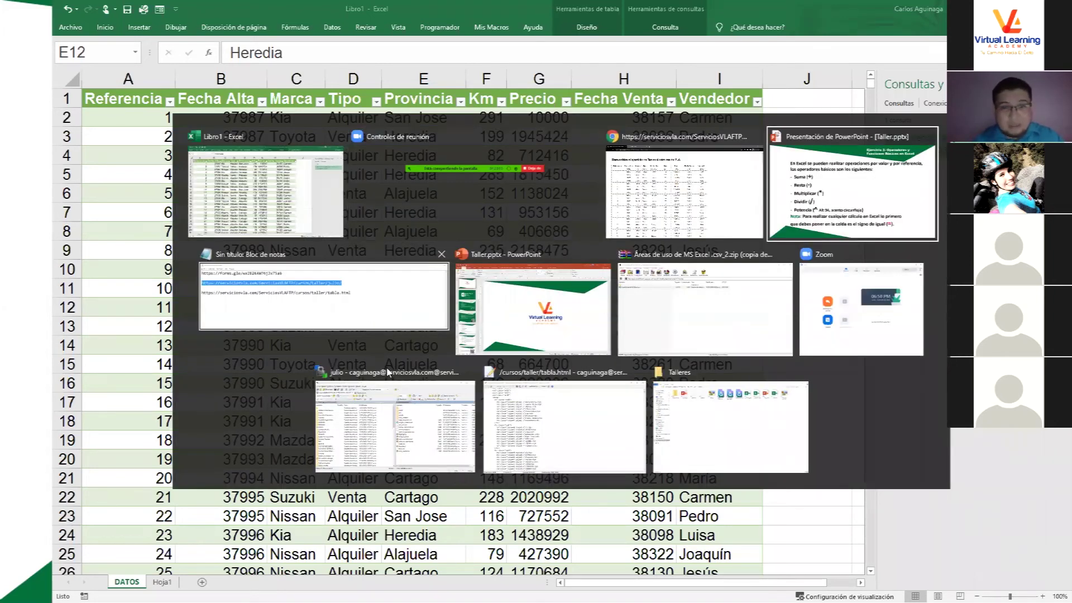
left_click(540, 423)
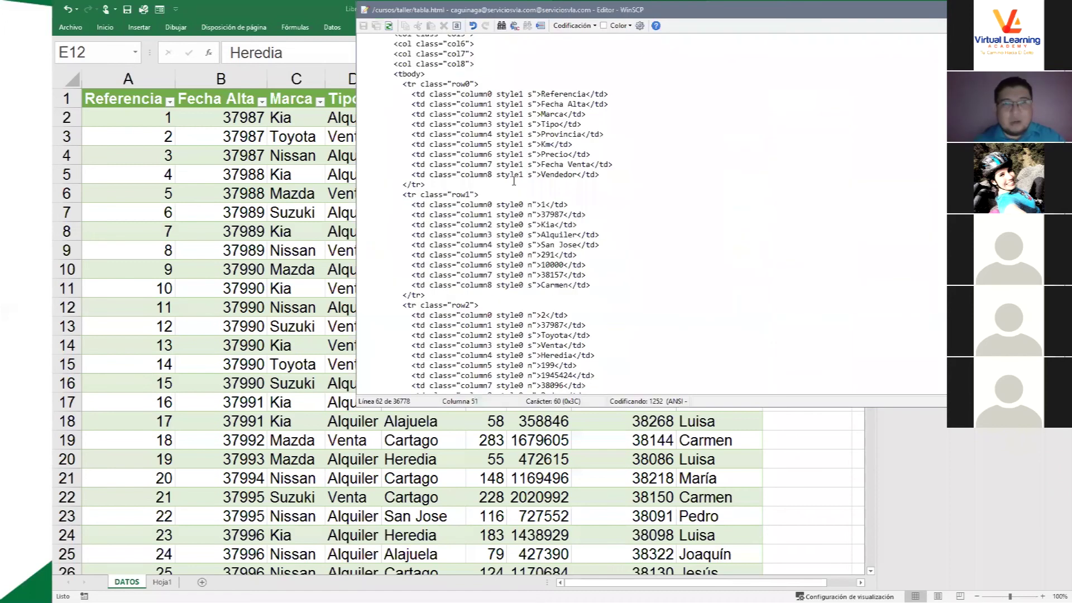
left_click(557, 194)
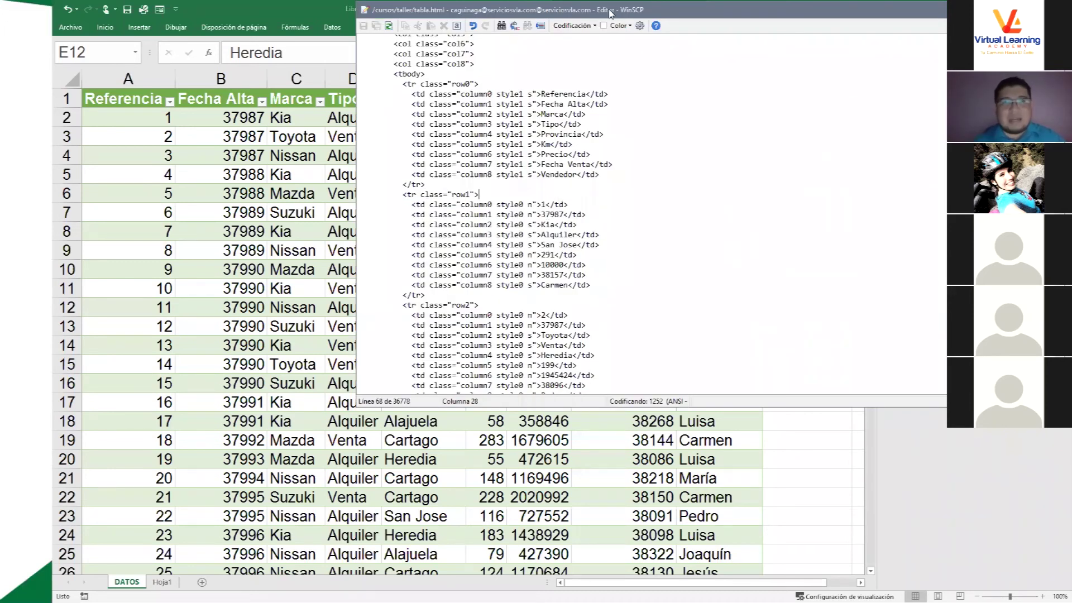
left_click_drag(611, 11, 429, 274)
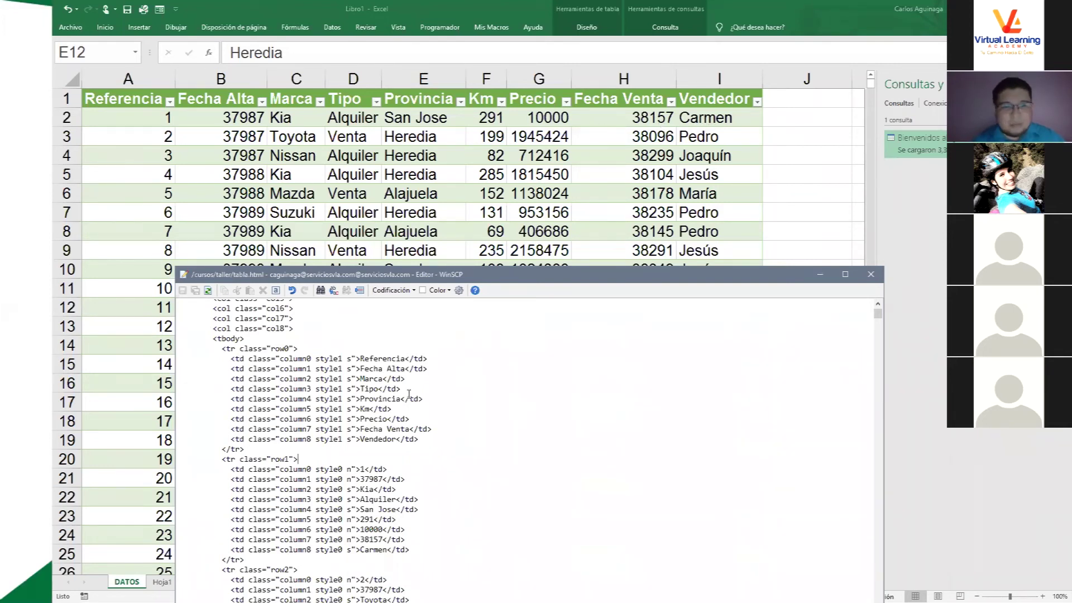
Change the first record's Vendedor to VLA and save tabla.html
left_click(400, 410)
scroll(400, 411, "down", 2)
scroll(385, 419, "down", 2)
double_click(369, 423)
type("VLA")
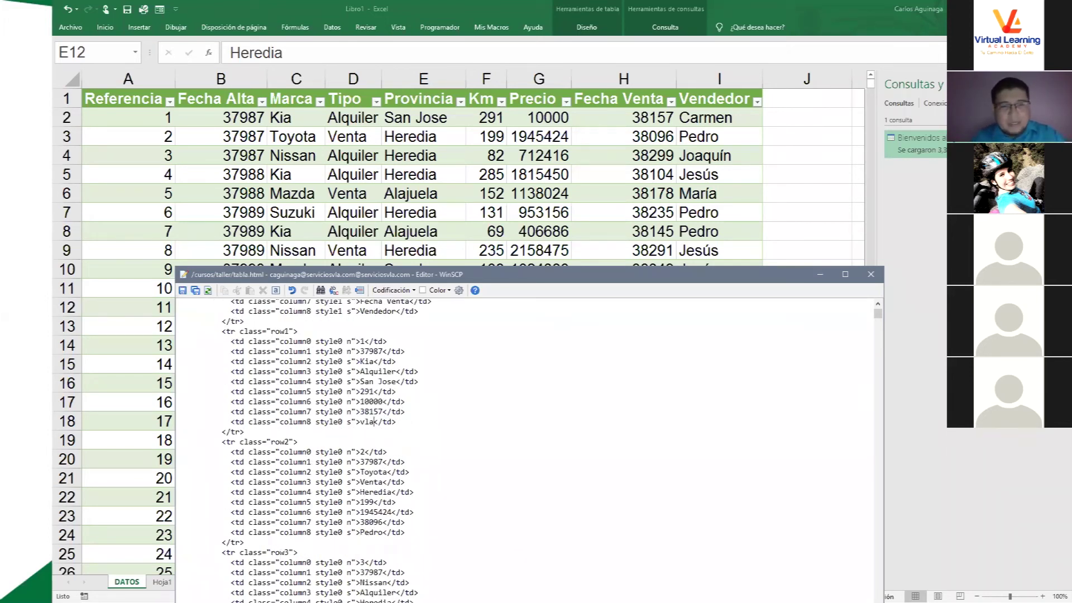
key("ctrl+s")
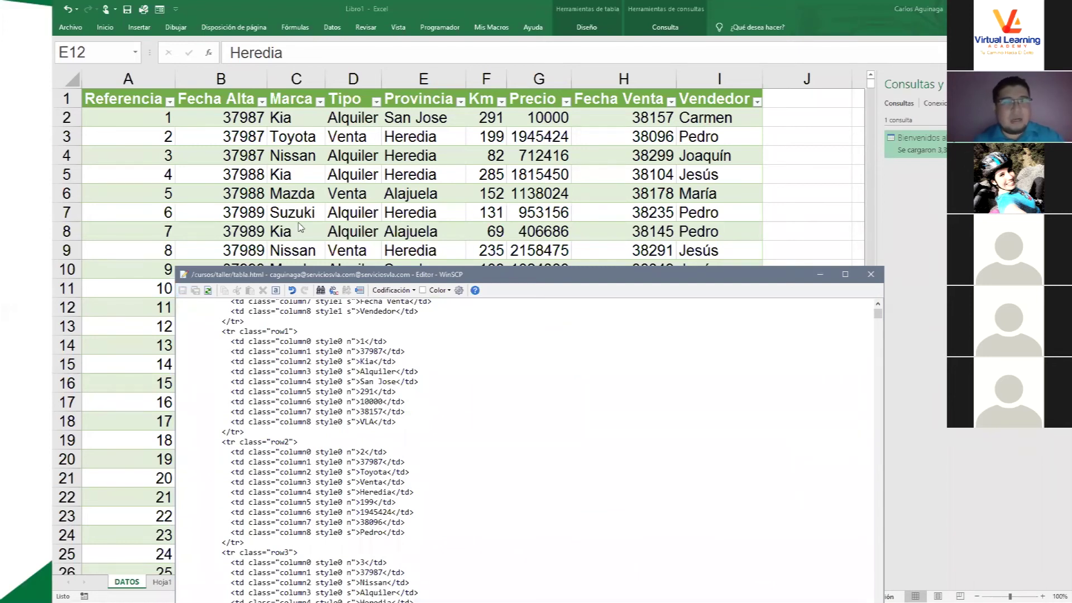
key("alt+Tab")
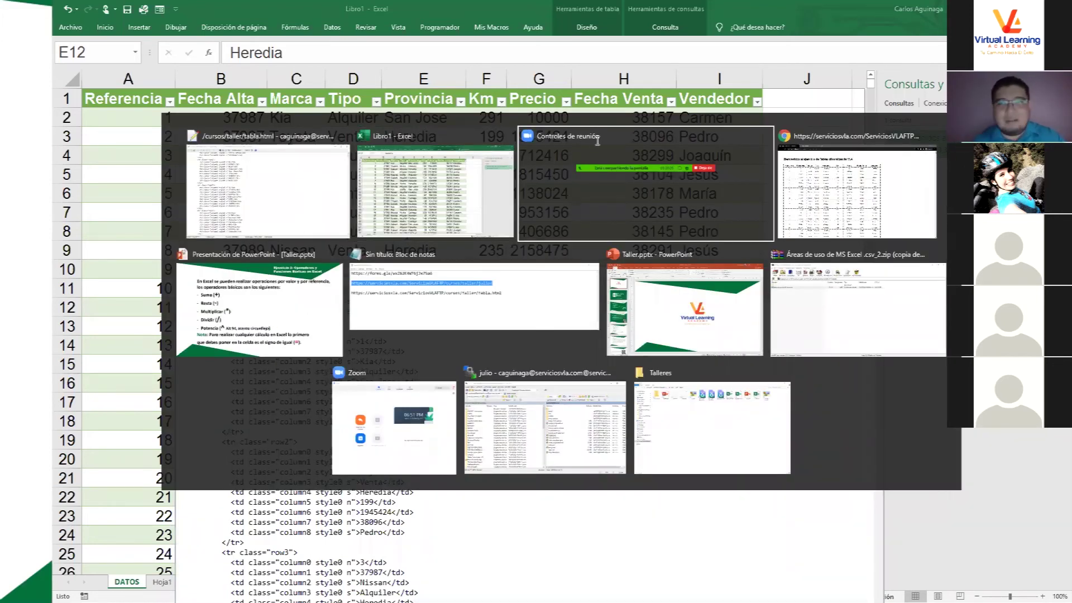
Reload tabla.html in Chrome so record 1 shows VLA, then return to Excel
key("alt+Tab")
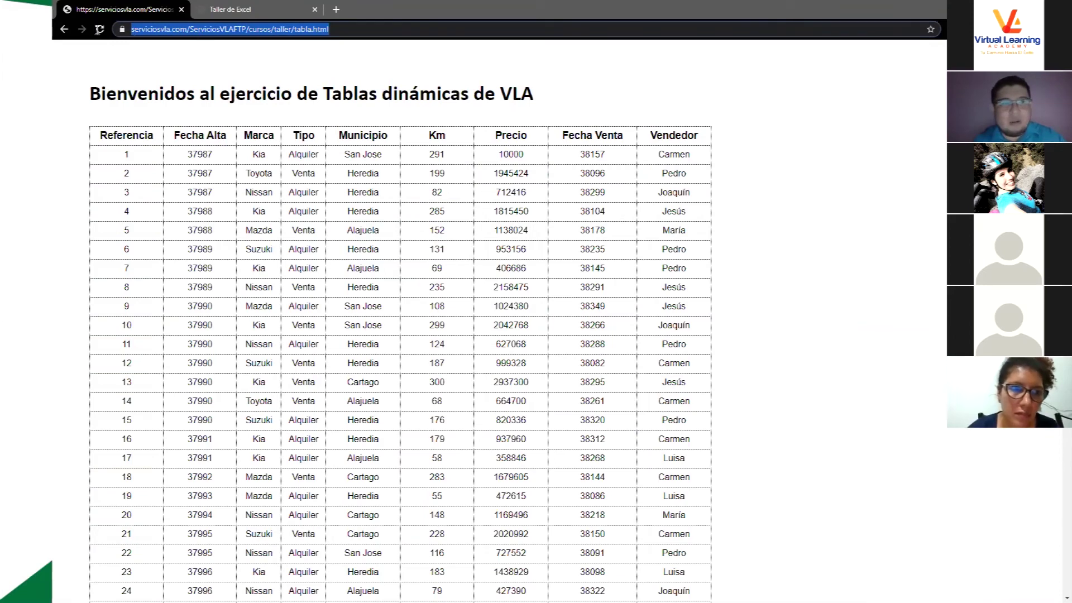
left_click(100, 29)
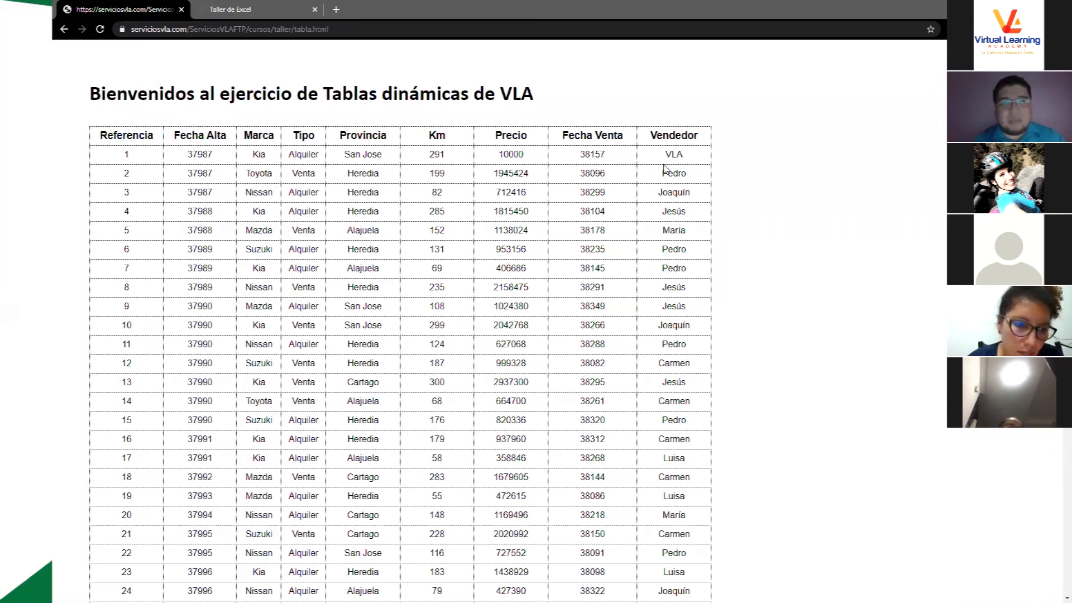
key("alt+Tab")
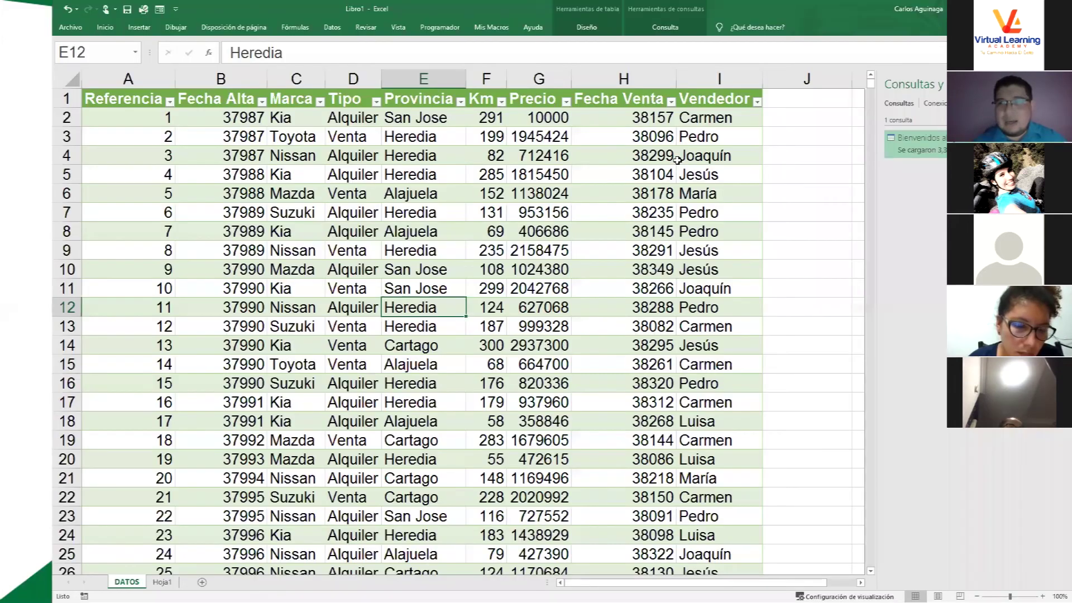
Select the DATOS table and refresh its query twice with Ctrl+Alt+F5
key("ctrl+a")
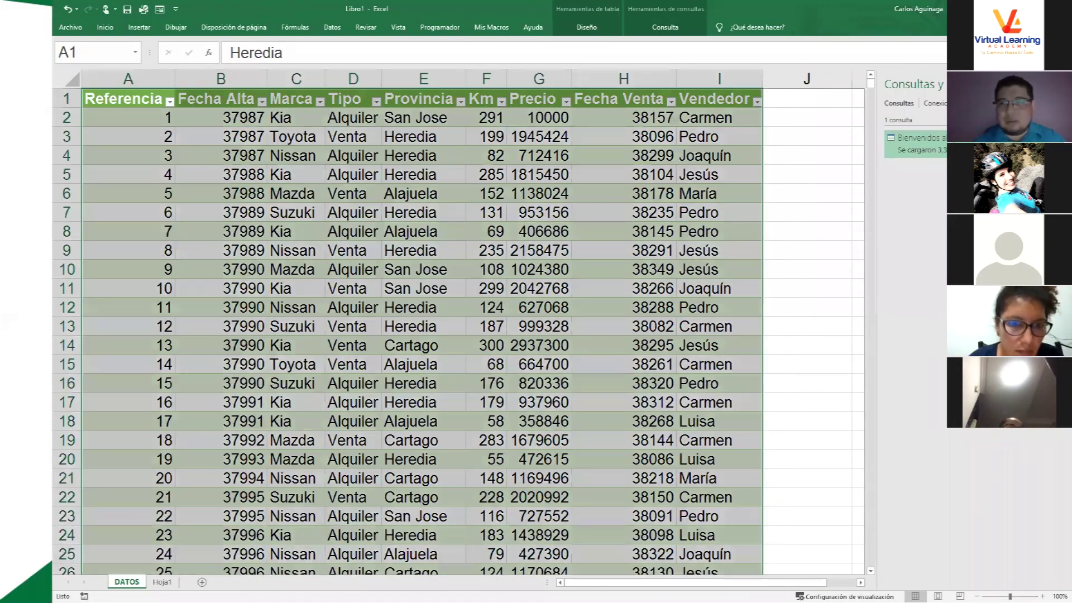
key("ctrl+alt+F5")
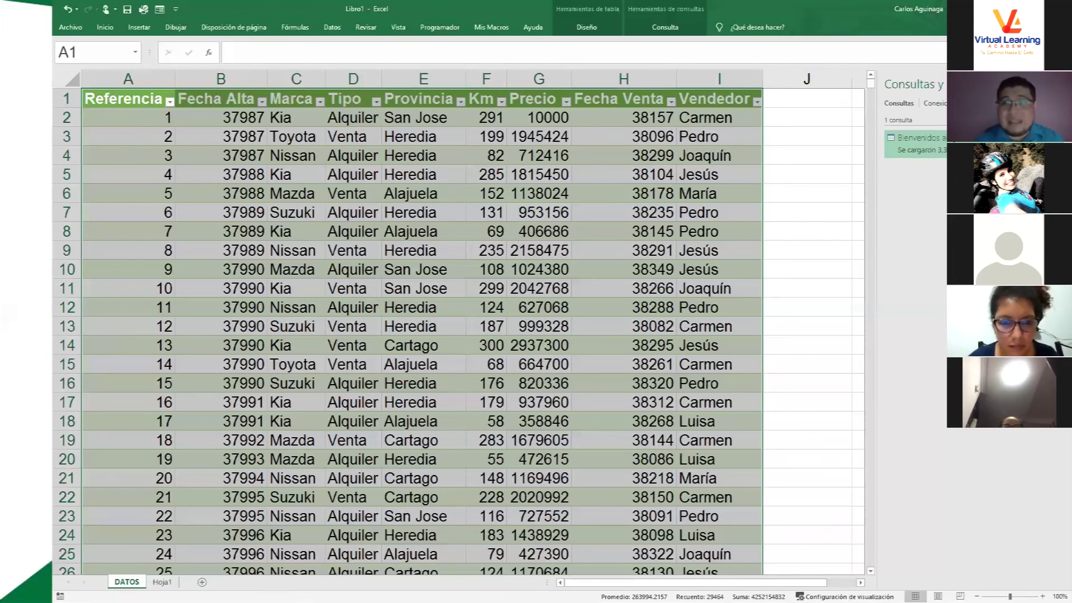
key("ctrl+alt+F5")
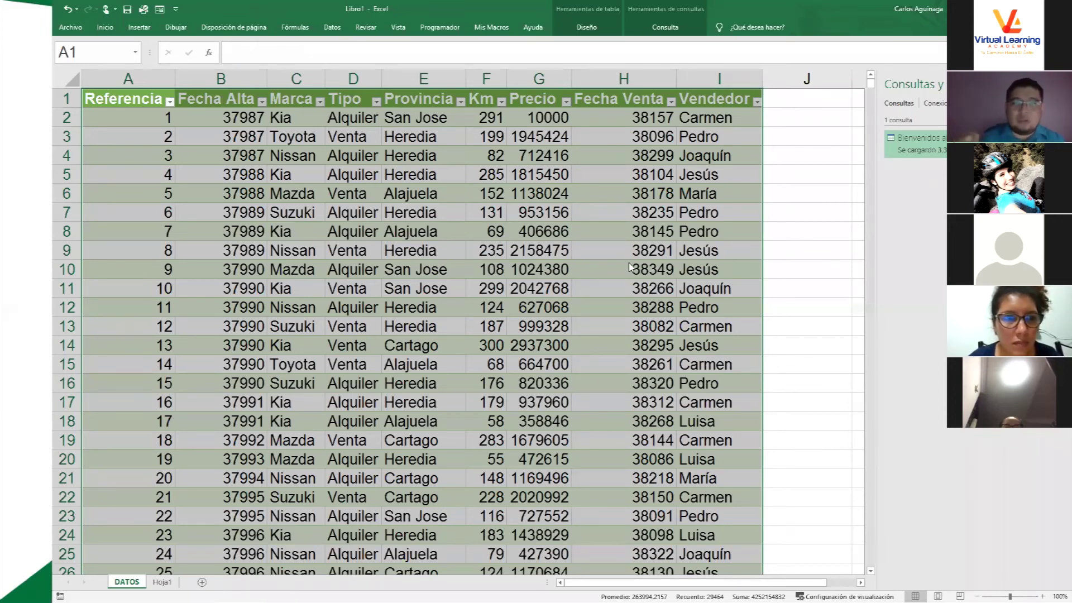
Refresh the DATOS table using Actualizar from a table cell's context menu
left_click(510, 178)
right_click(349, 225)
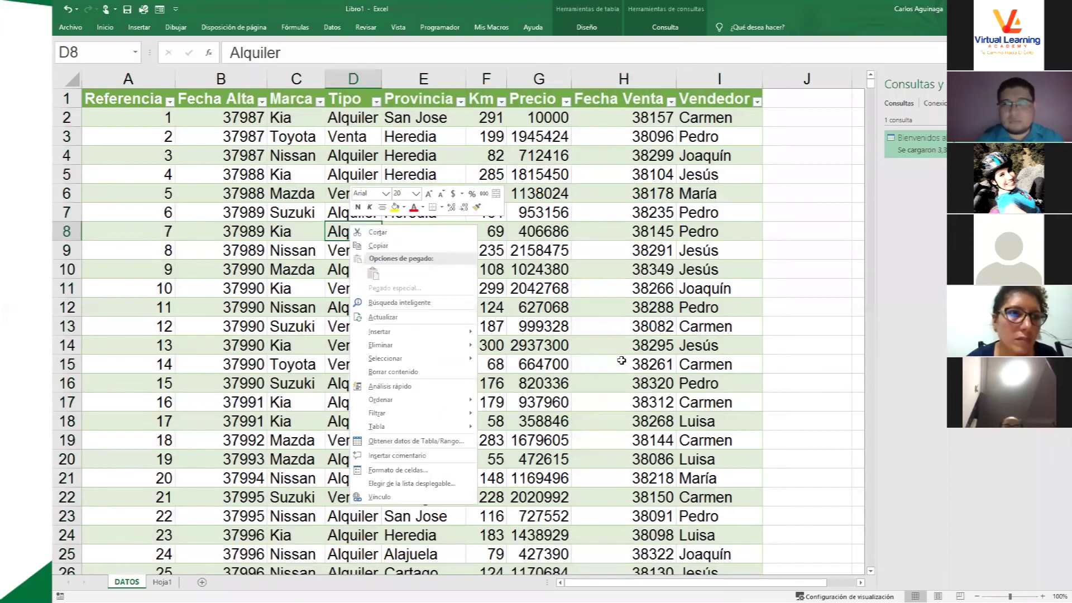
left_click(621, 361)
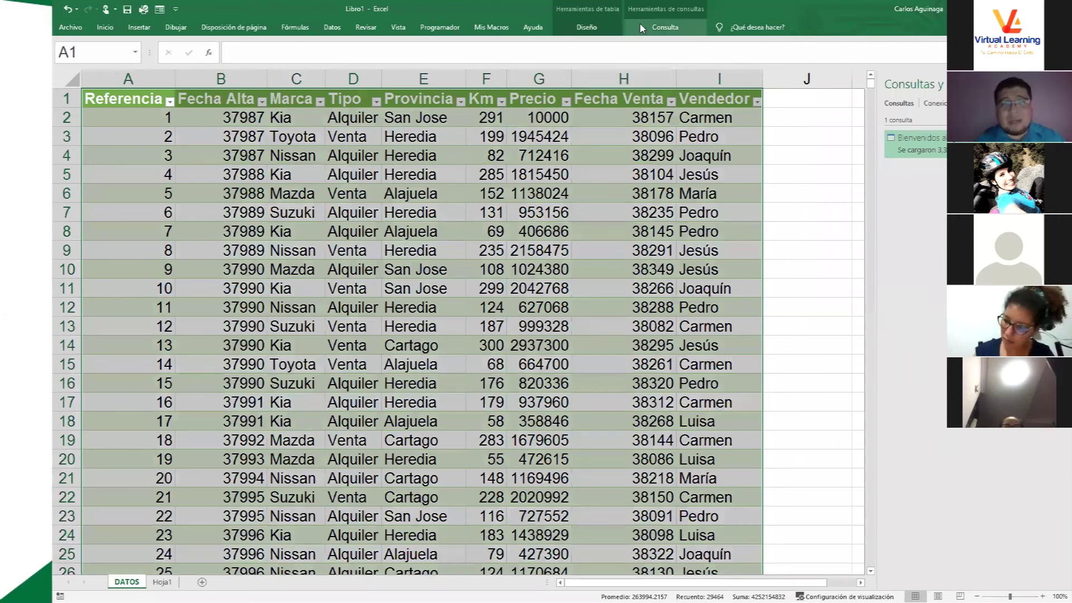
Refresh the DATOS table's web query, then reload the VLA table page in Chrome
left_click(643, 29)
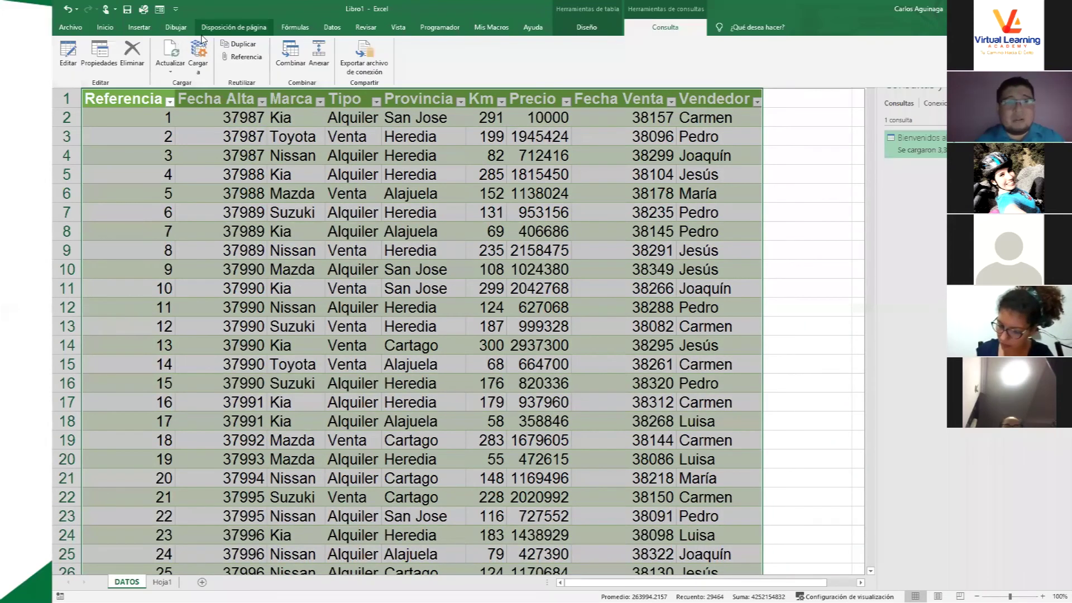
left_click(173, 50)
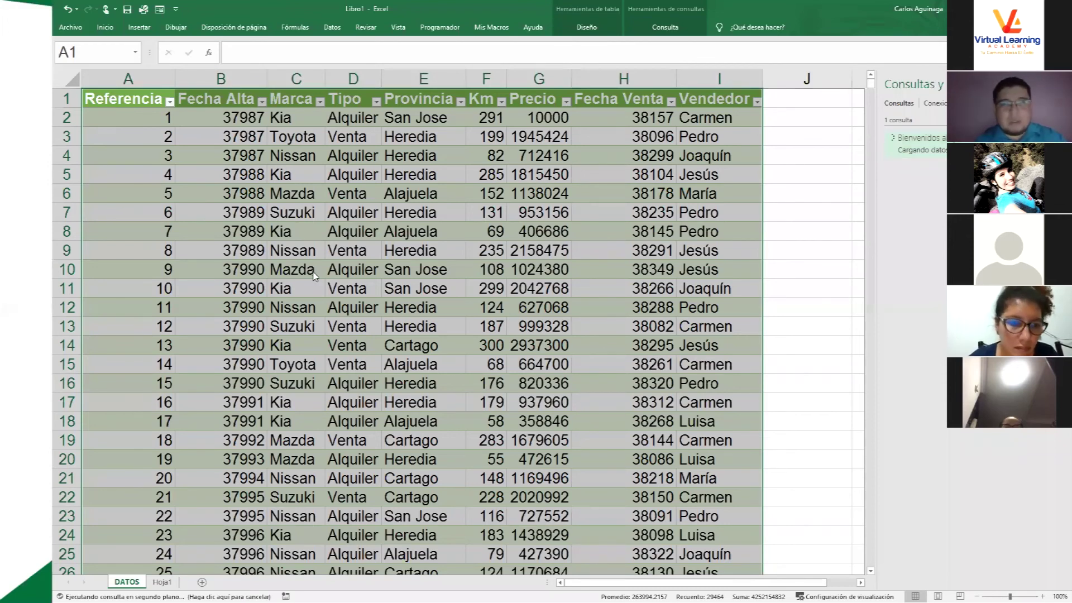
key("alt+Tab")
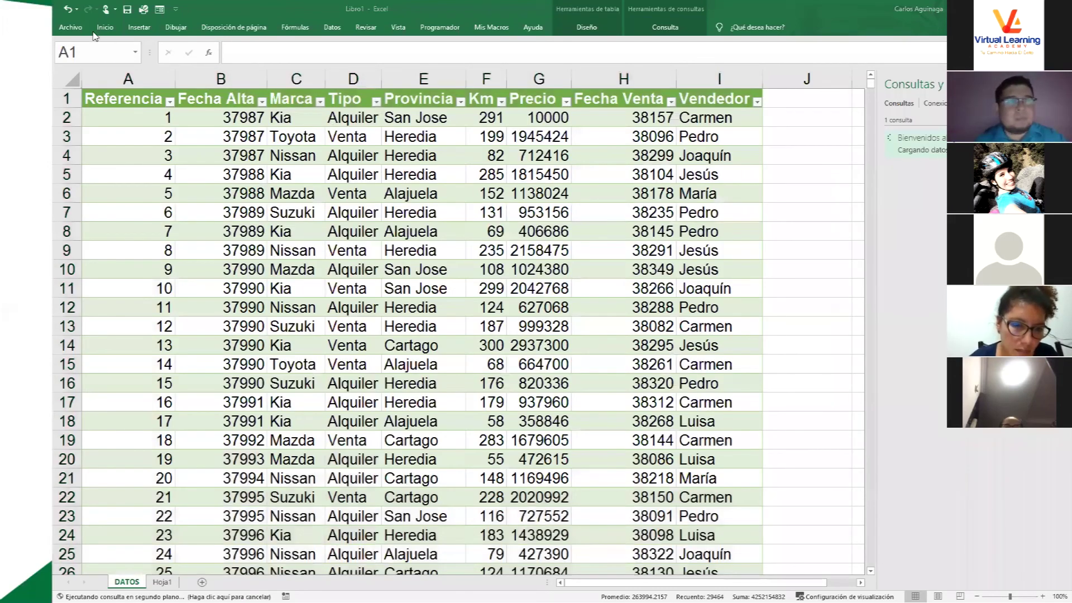
key("alt+Tab")
left_click(99, 29)
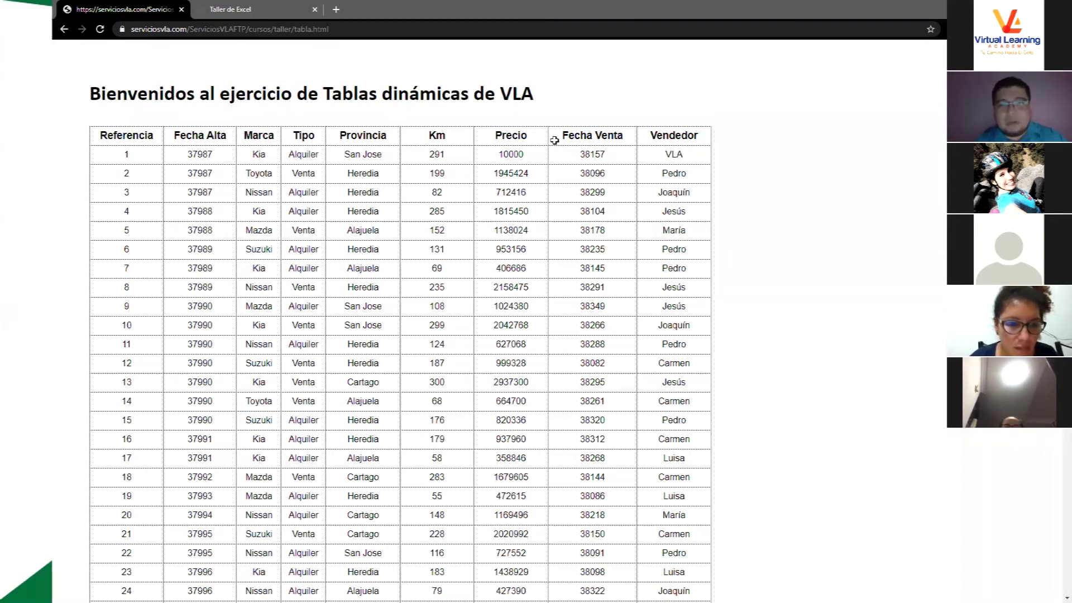
Back in Excel, check cell H10 and refresh the DATOS web query again
key("alt+Tab")
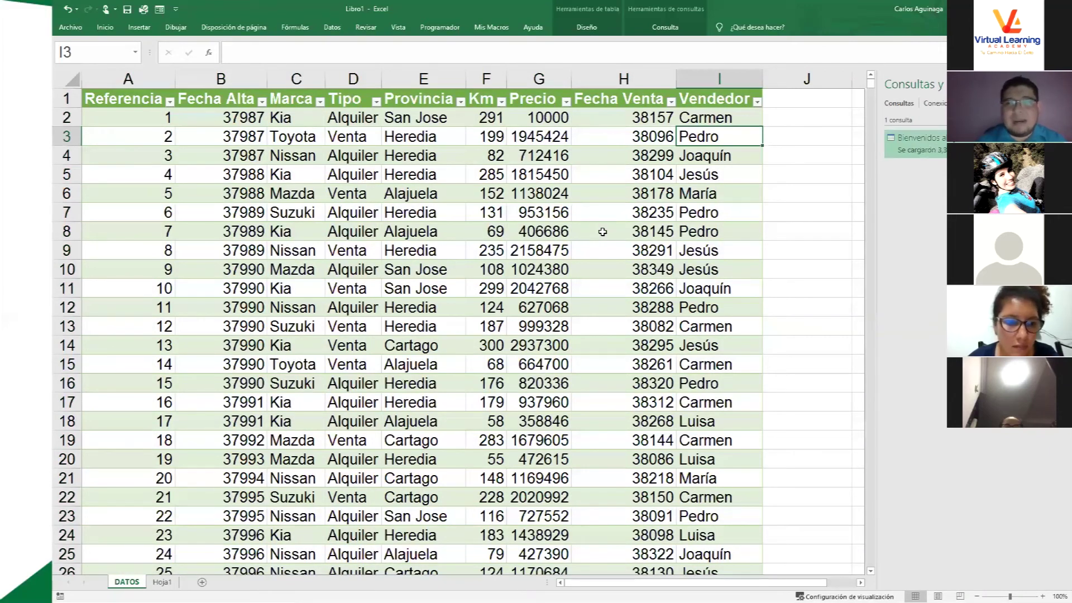
left_click(611, 266)
scroll(611, 266, "down", 1)
scroll(612, 266, "down", 1)
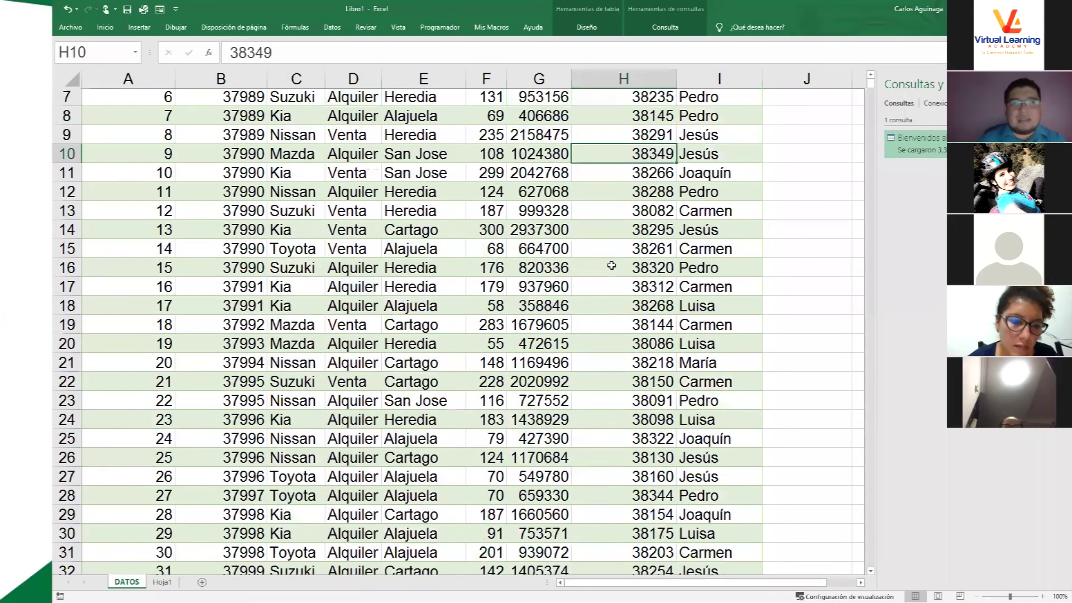
scroll(391, 279, "up", 2)
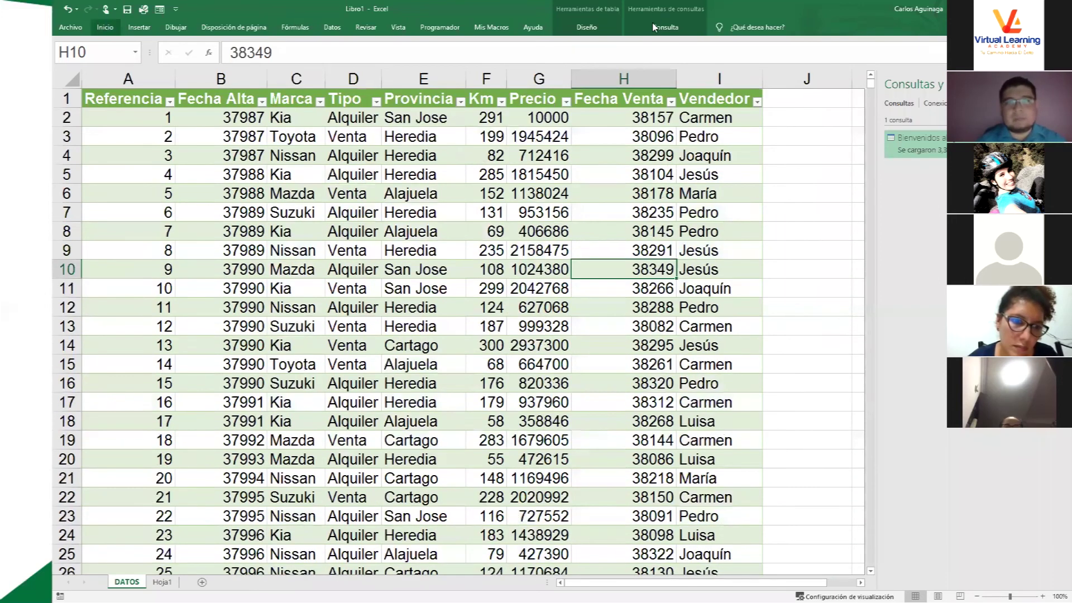
left_click(665, 27)
left_click(179, 64)
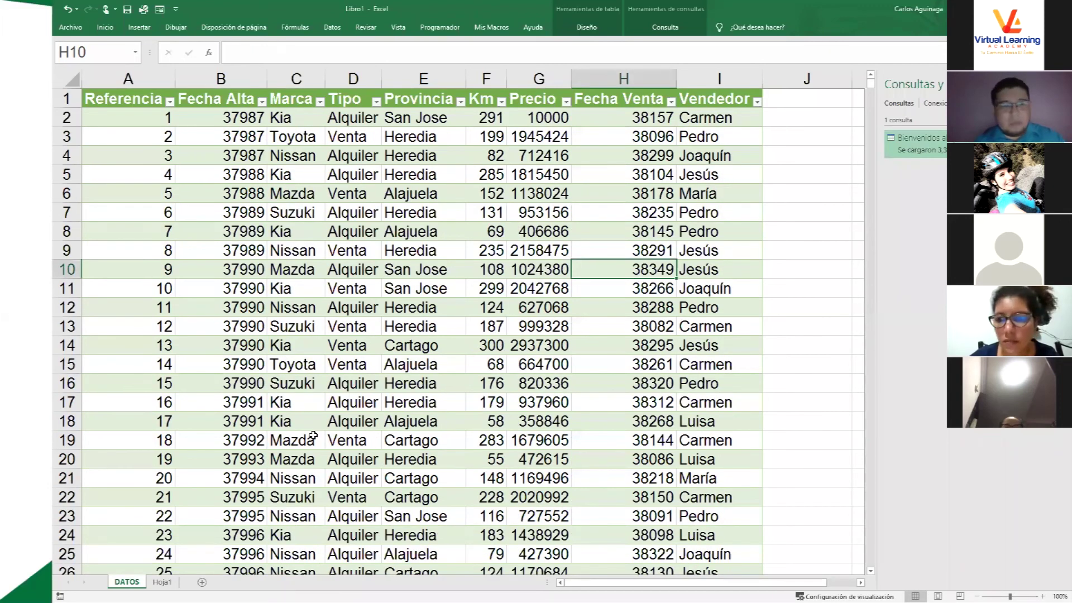
key("alt+Tab")
Replace record 1's Vendedor VLA in tabla.html with a new lowercase seller name and save the file
key("alt+Tab")
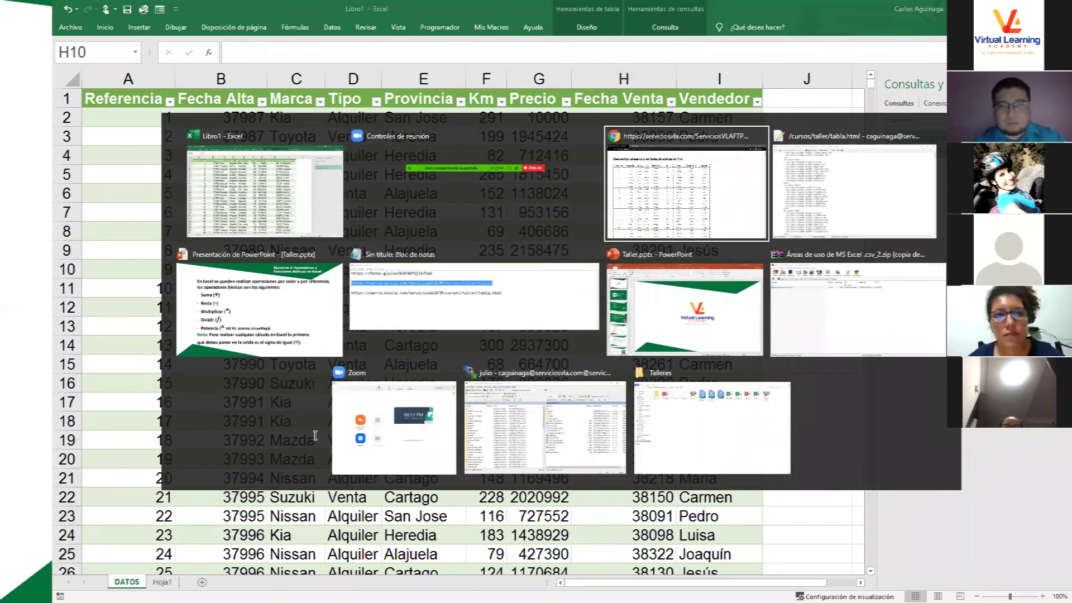
key("alt+Tab")
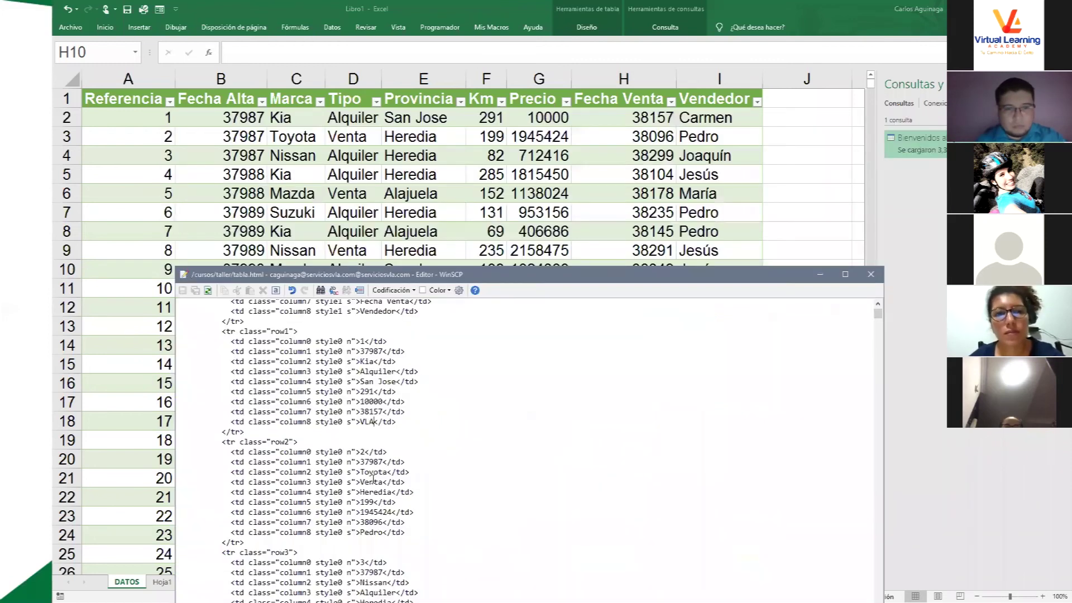
scroll(373, 479, "up", 2)
scroll(373, 479, "down", 2)
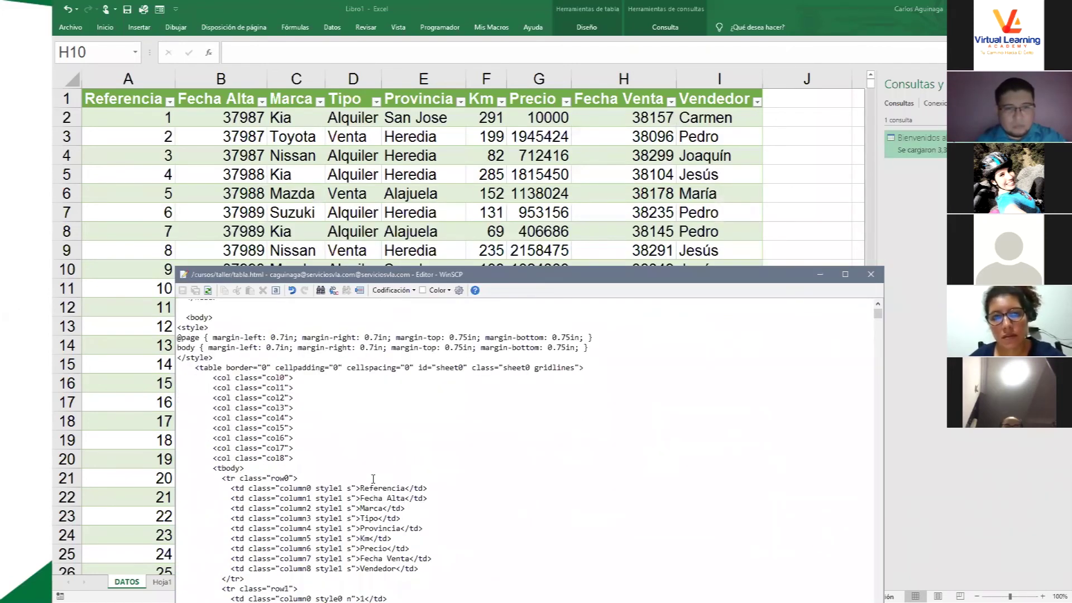
scroll(373, 479, "down", 3)
scroll(373, 479, "down", 2)
scroll(373, 479, "down", 2)
double_click(367, 459)
type("carlos")
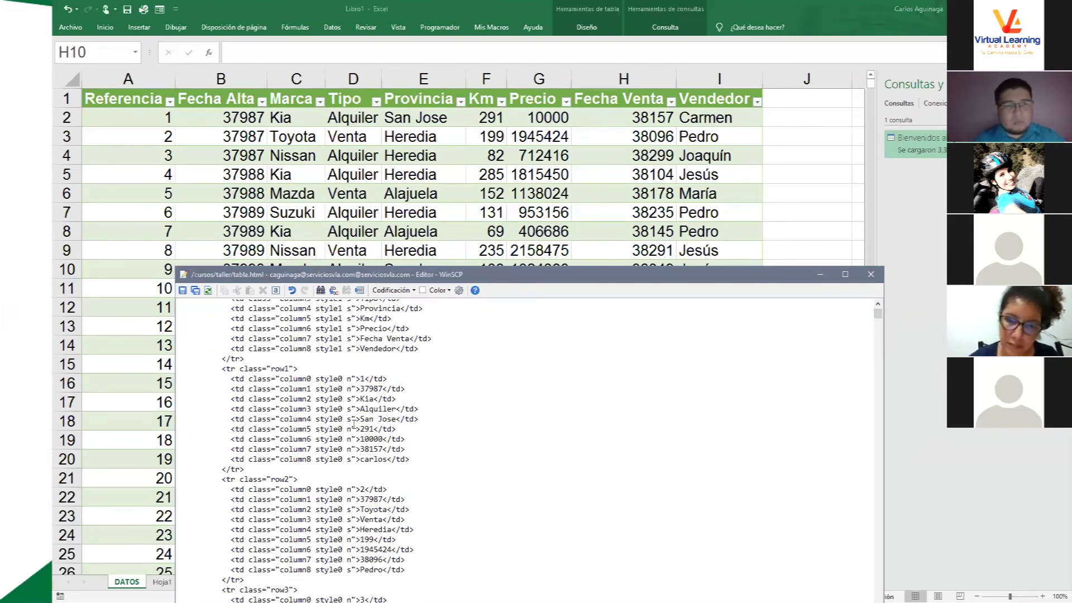
left_click(182, 290)
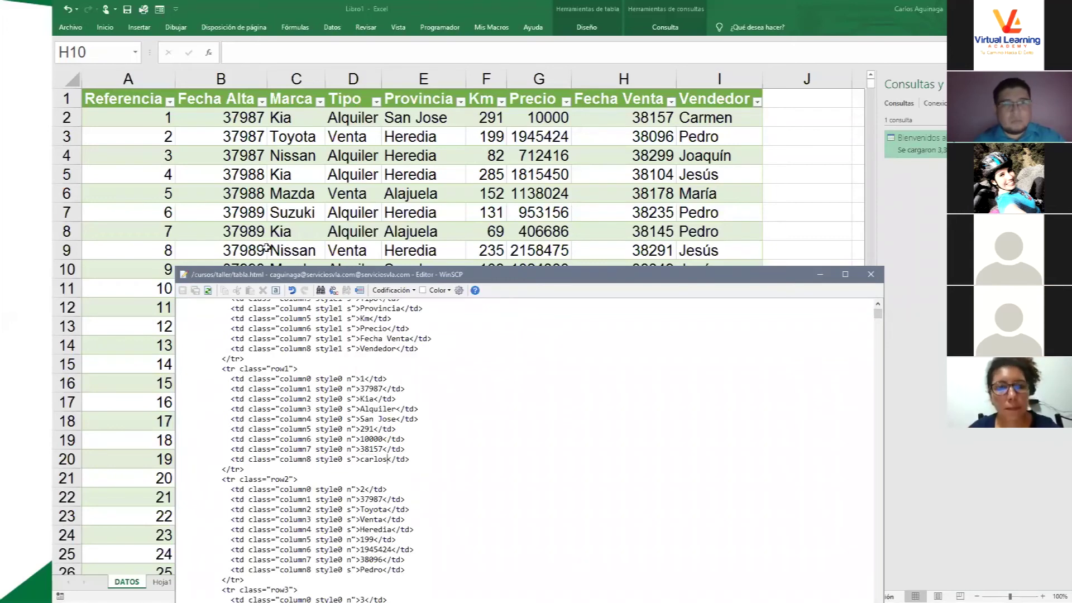
key("alt+Tab")
key("alt+Tab")
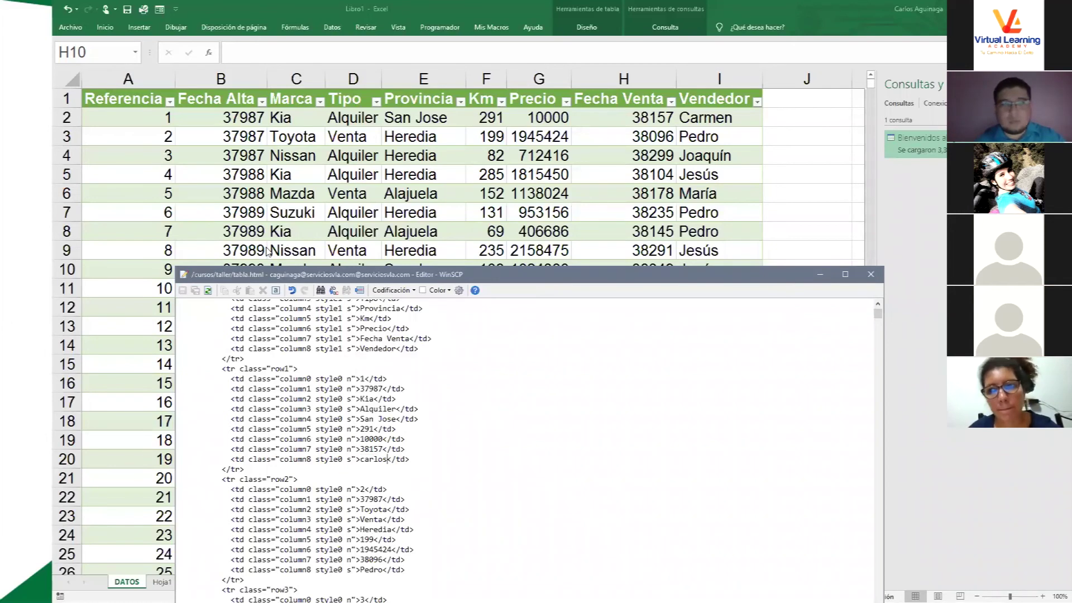
key("alt+Tab")
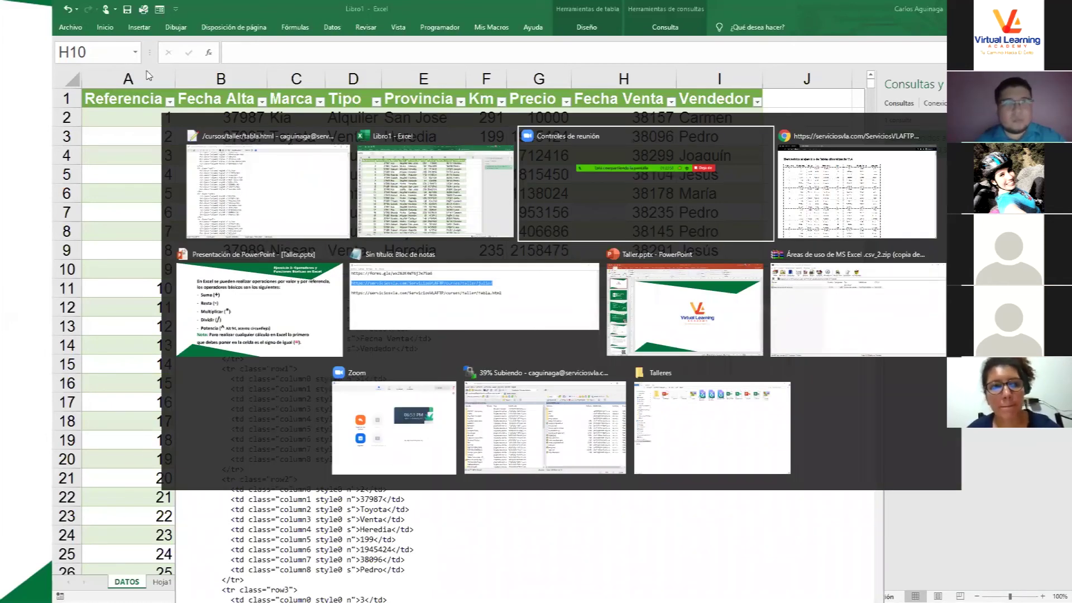
key("alt+Tab")
Reload tabla.html in Chrome with F5 and return to the Excel workbook
key("F5")
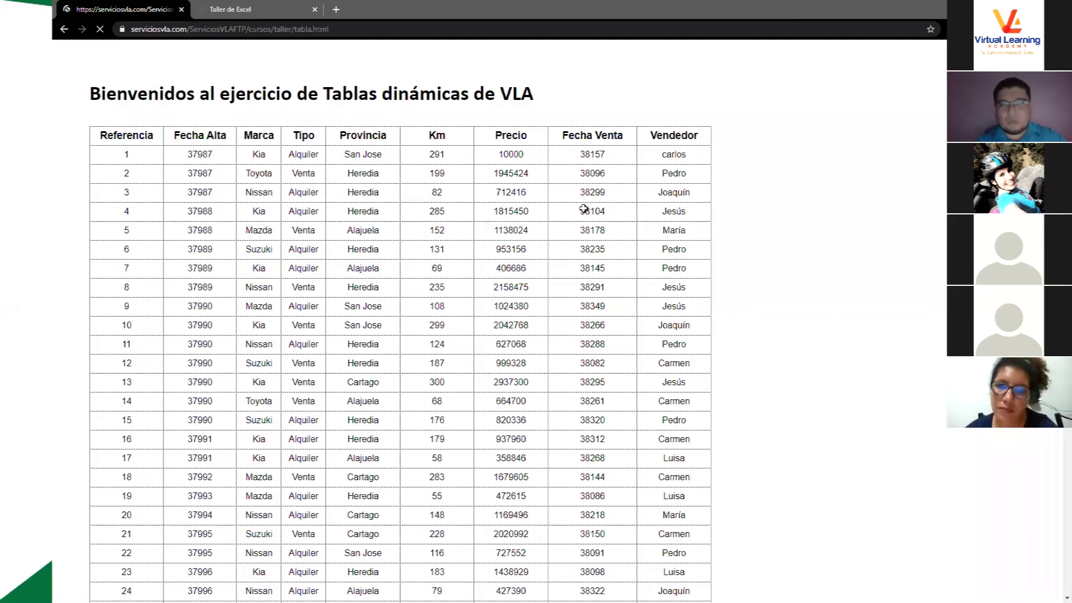
key("alt+Tab")
key("Tab")
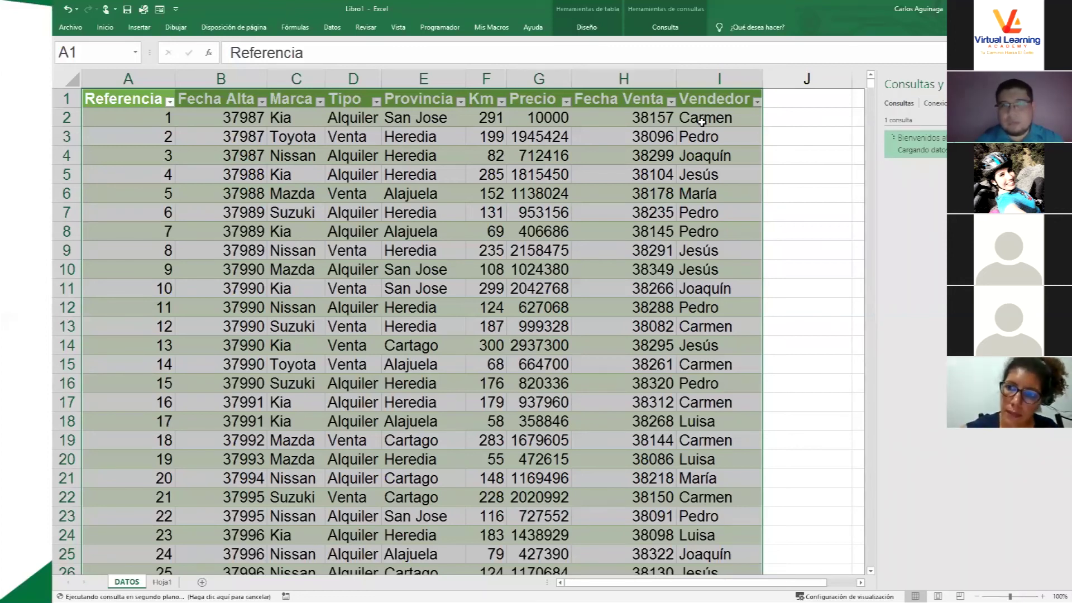
Check record 1's Vendedor cell and refresh the DATOS query from the edited page
left_click(702, 122)
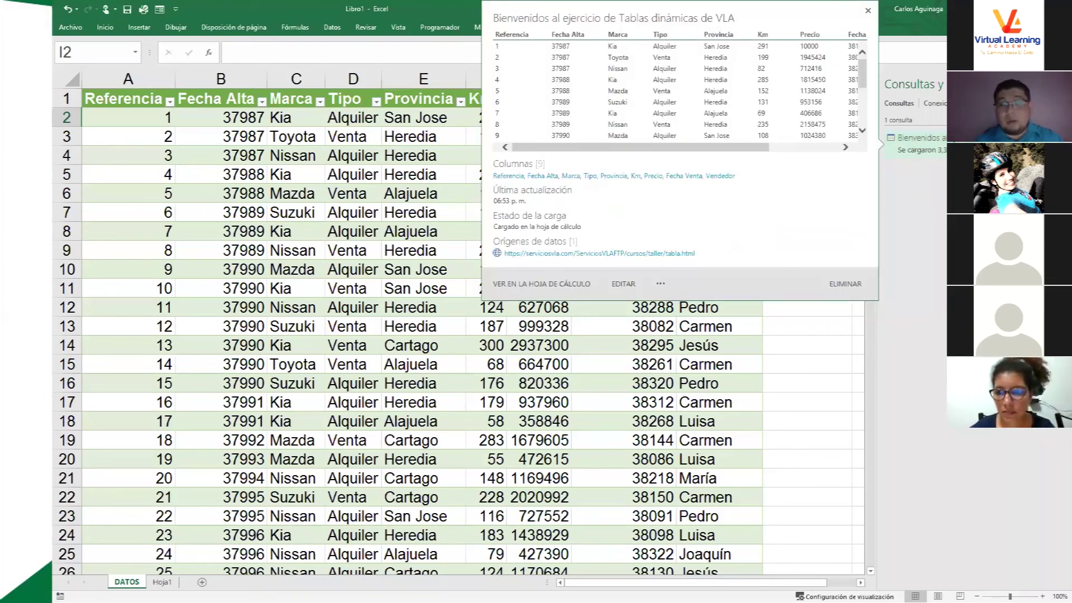
left_click(541, 283)
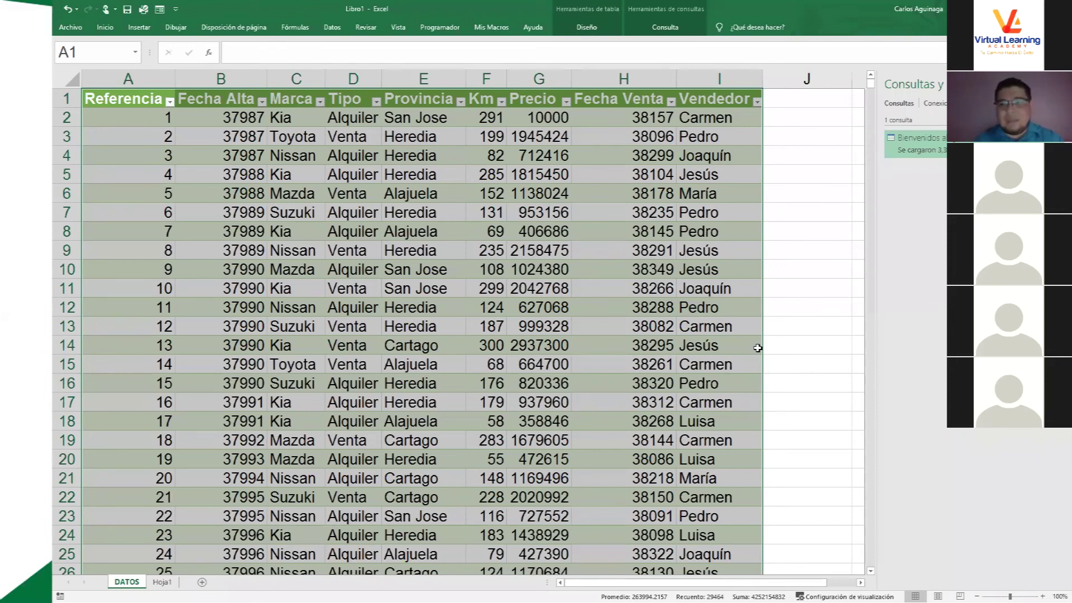
left_click(712, 248)
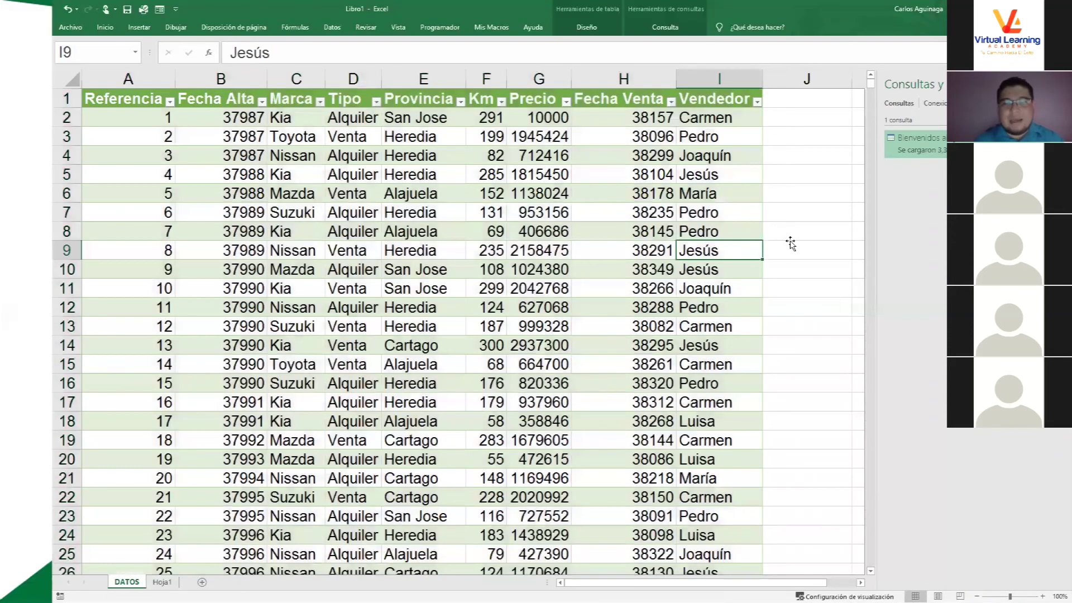
left_click(790, 246)
left_click(751, 193)
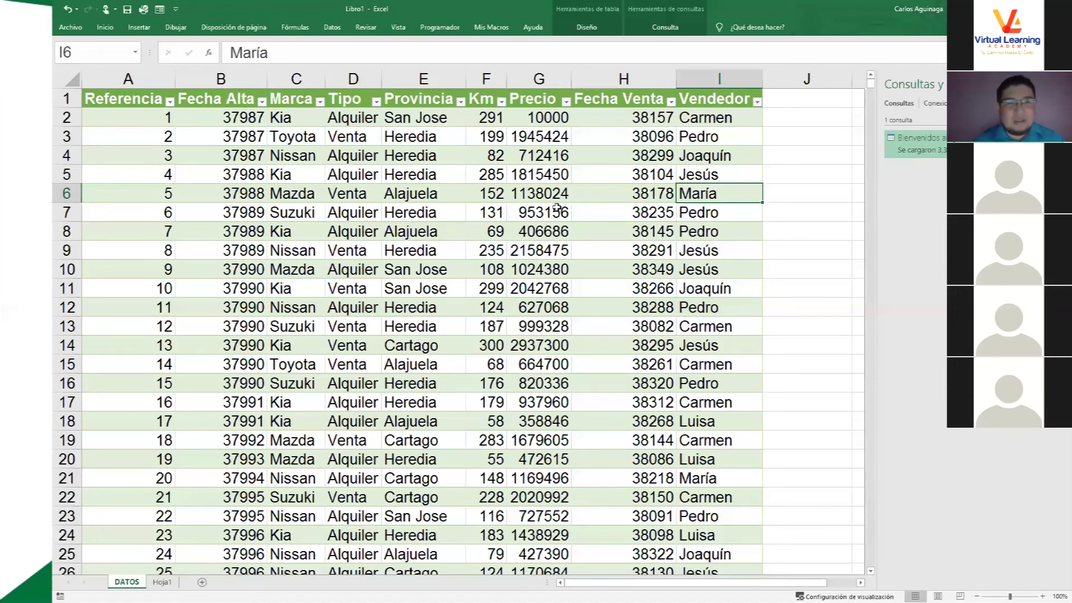
key("Left")
key("Left")
key("Down")
key("Down")
key("Down")
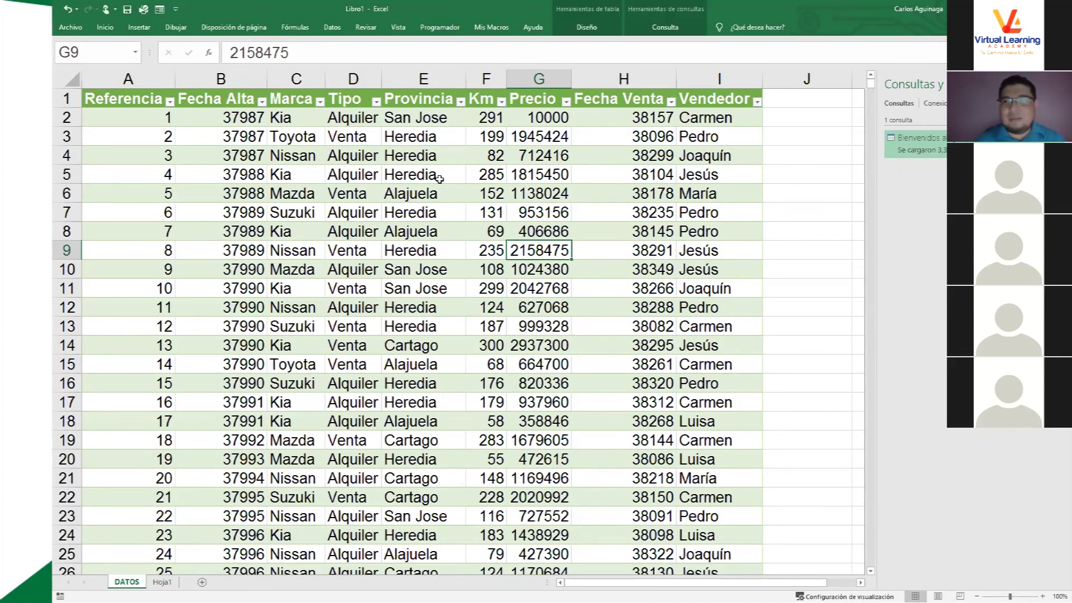
left_click(610, 233)
left_click(572, 274)
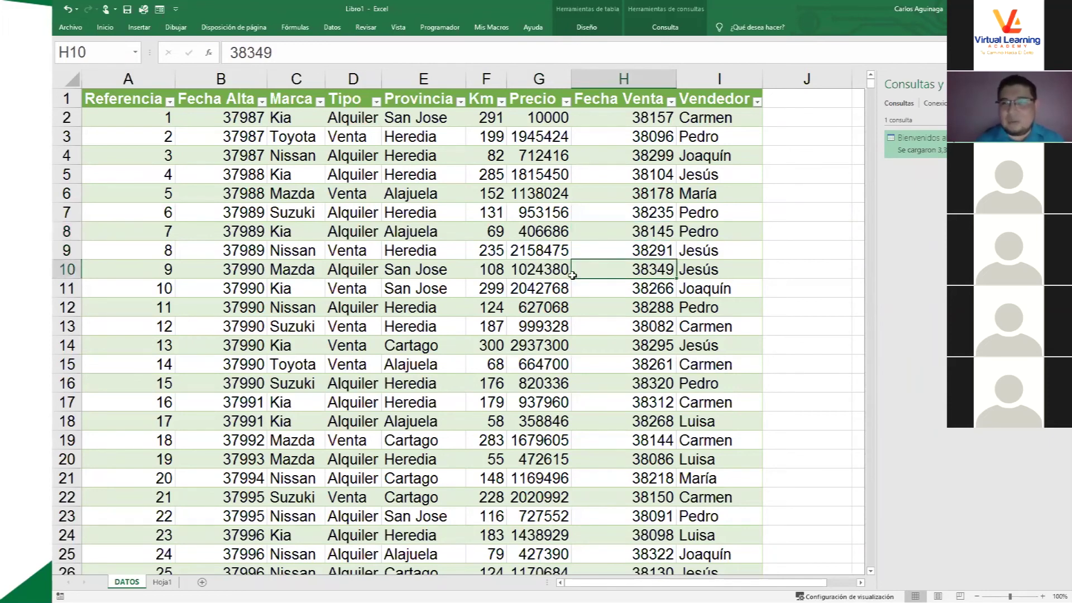
left_click(641, 207)
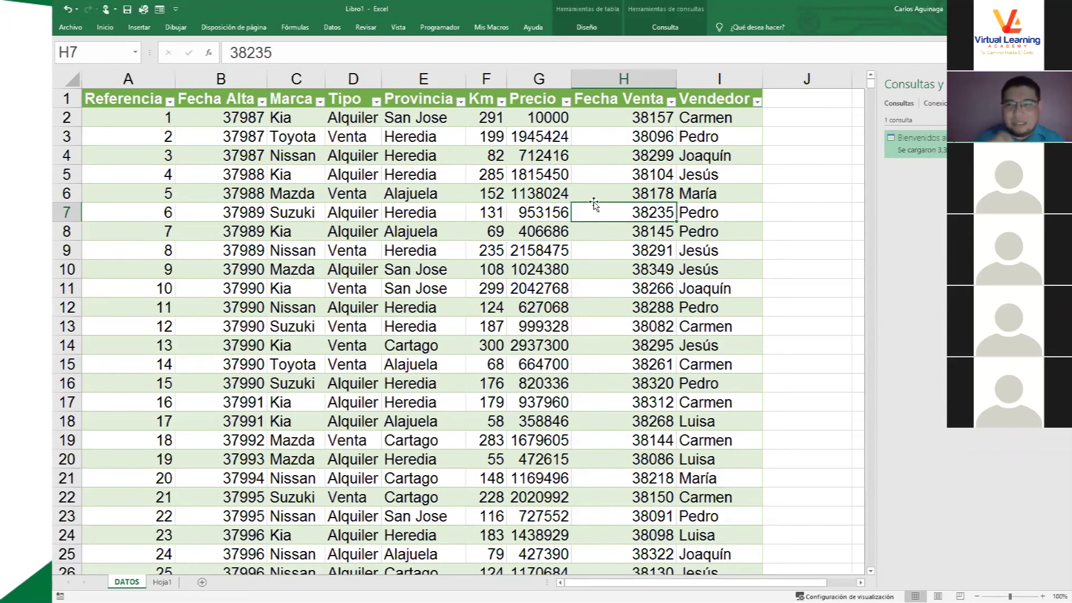
left_click(635, 195)
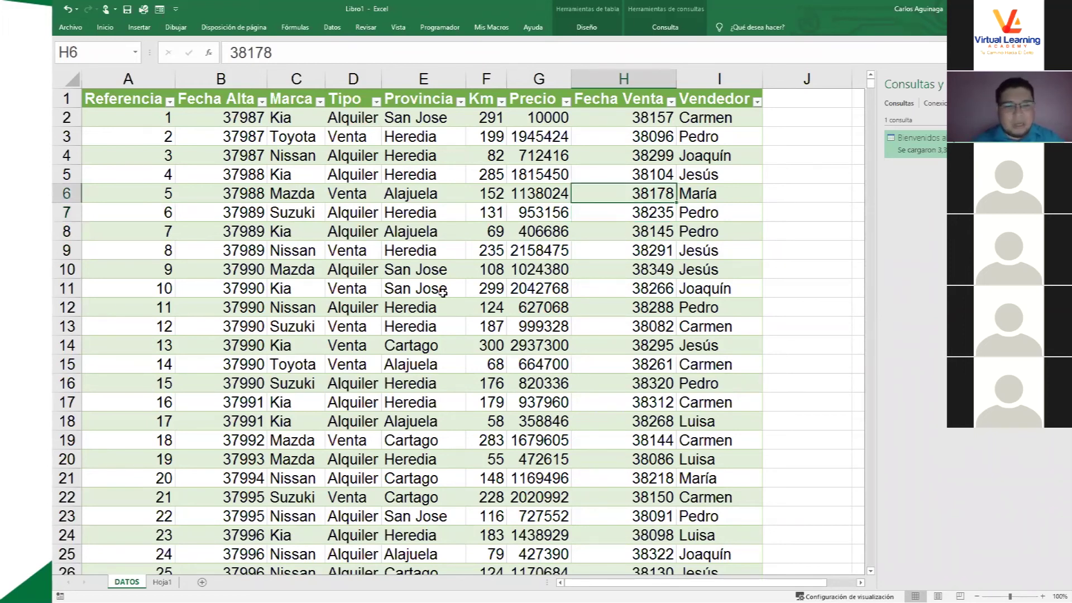
left_click(416, 230)
left_click(137, 28)
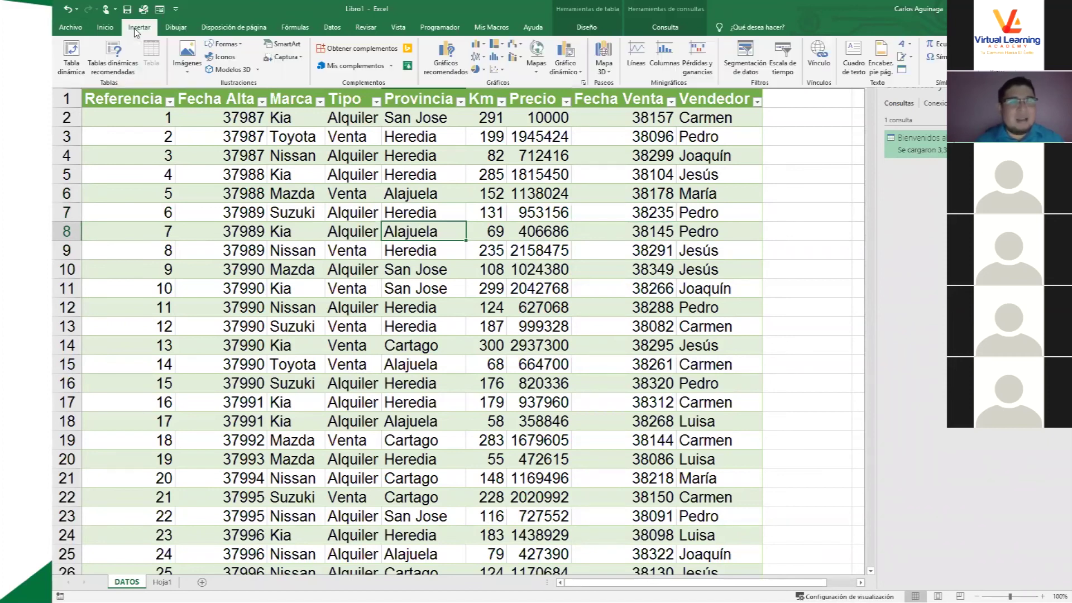
left_click(536, 218)
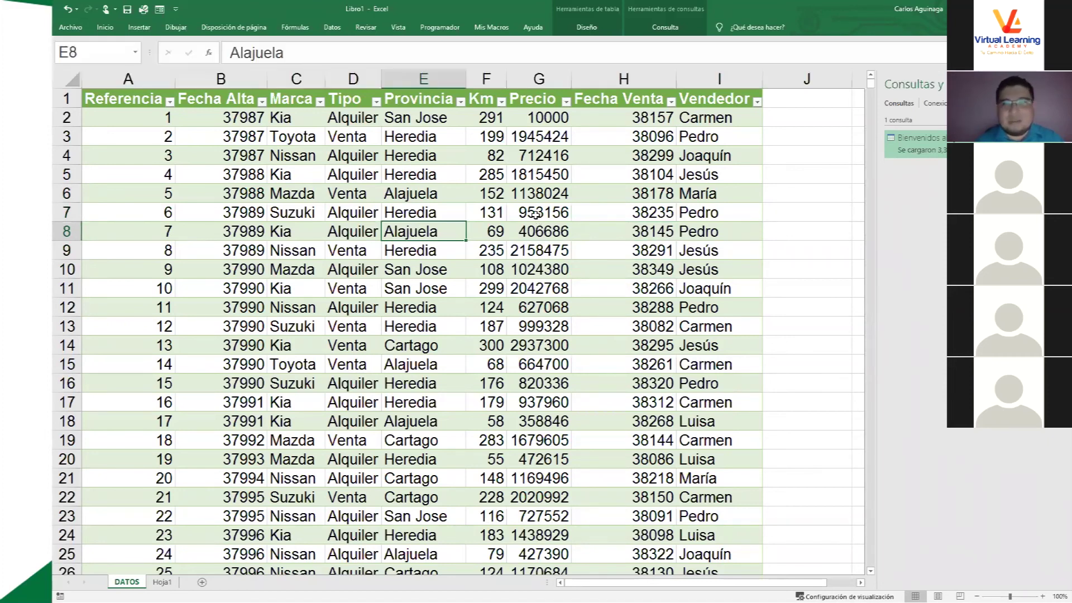
left_click(452, 186)
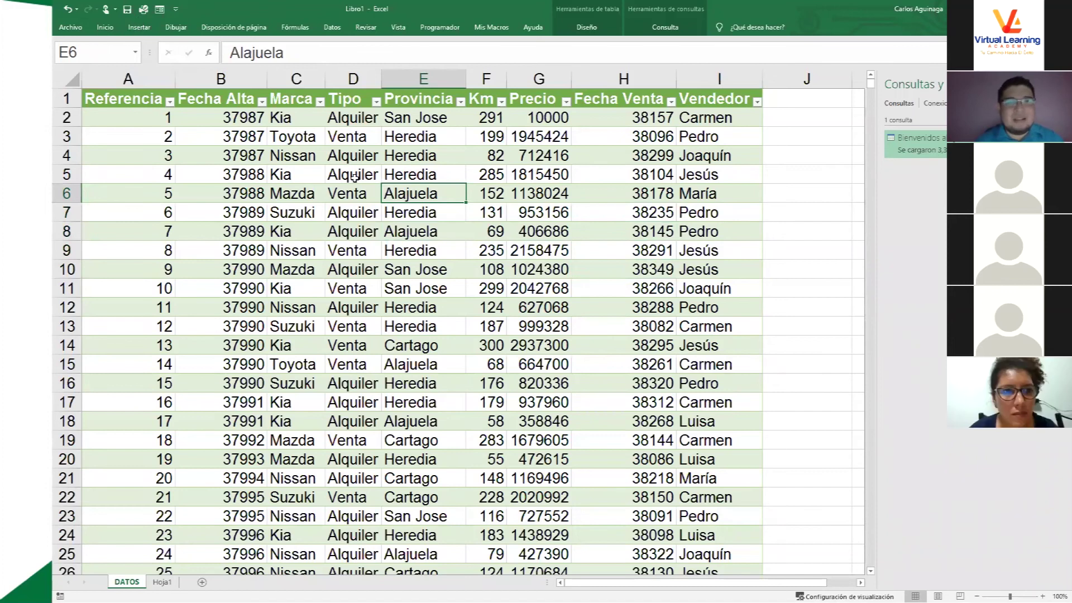
left_click(369, 186)
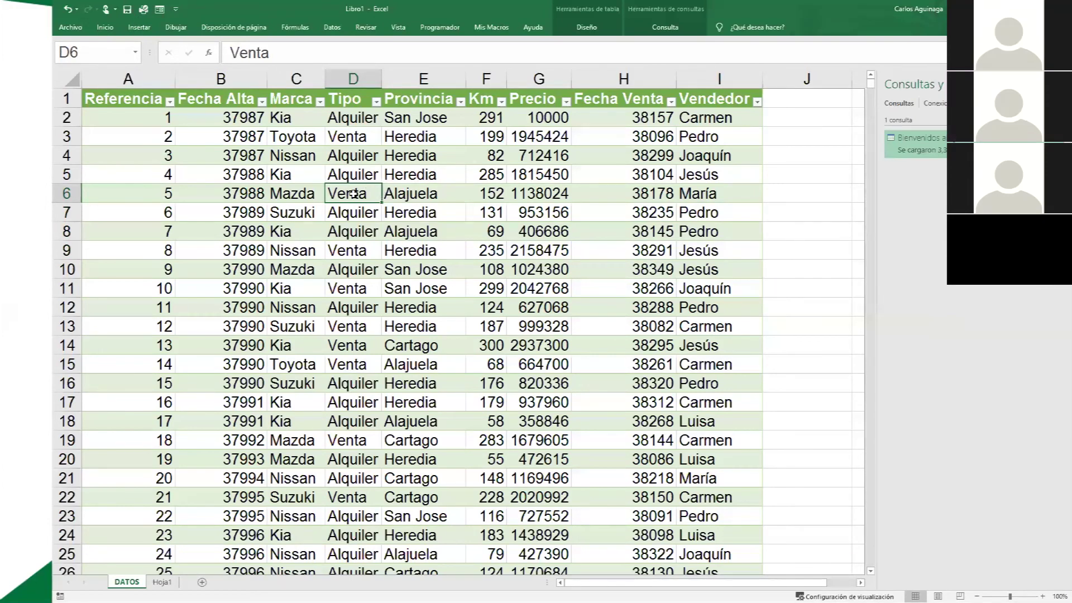
left_click(448, 158)
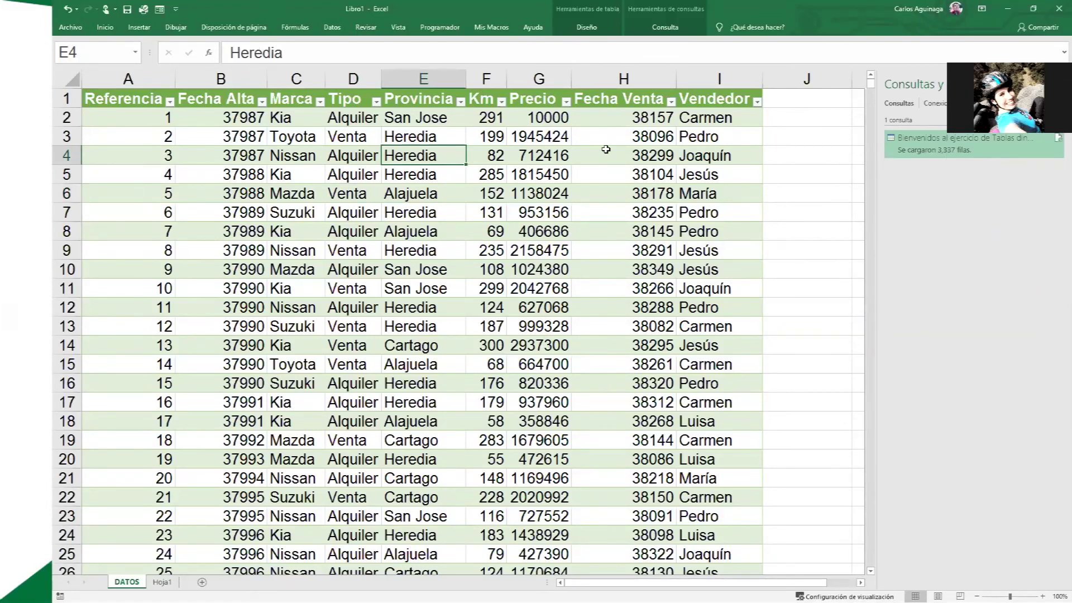
Scroll right past the DATOS table, select empty cell L4, and show the Insertar ribbon
scroll(606, 150, "right", 3)
scroll(606, 149, "right", 1)
scroll(606, 150, "right", 3)
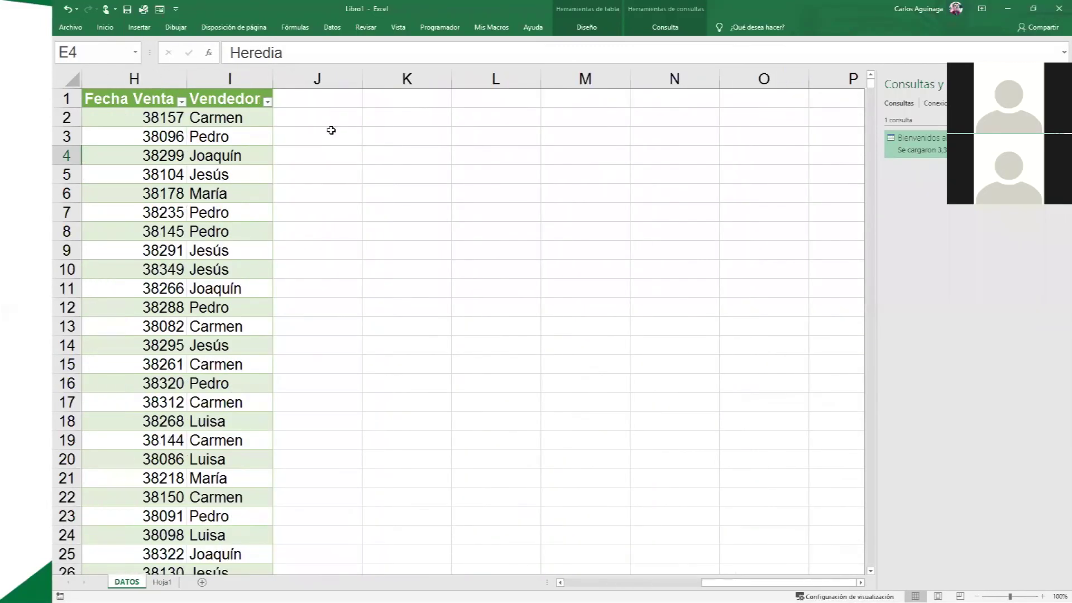
left_click(207, 167)
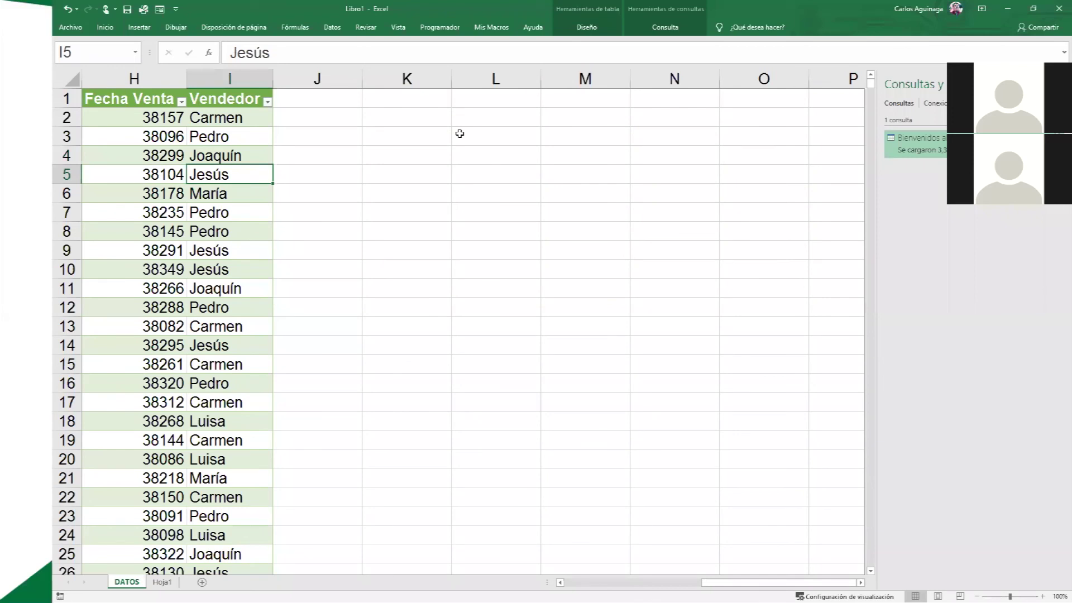
left_click(493, 135)
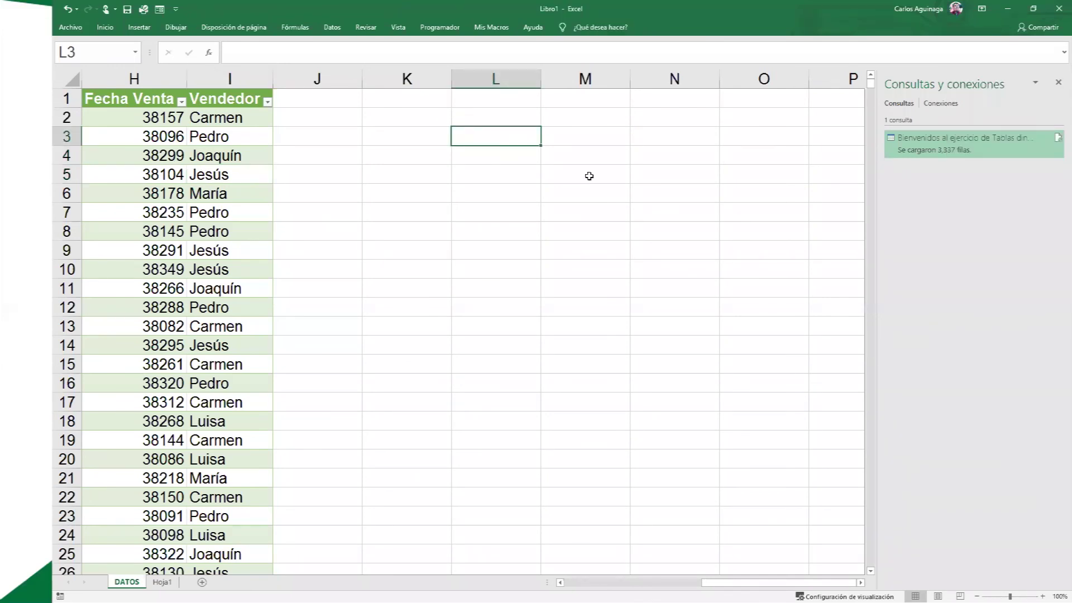
left_click(589, 175)
left_click(534, 154)
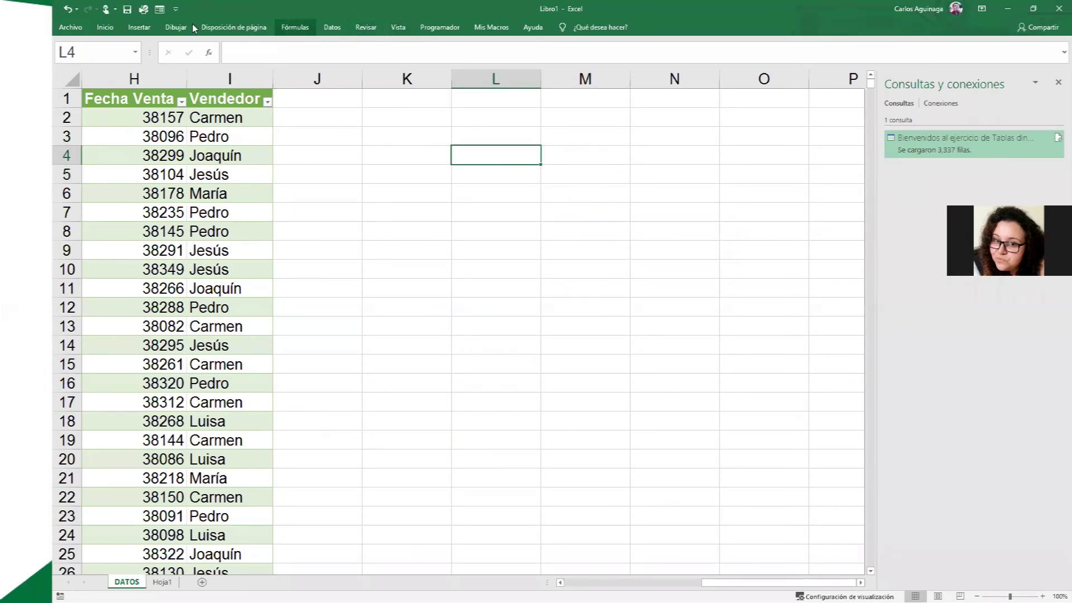
left_click(140, 29)
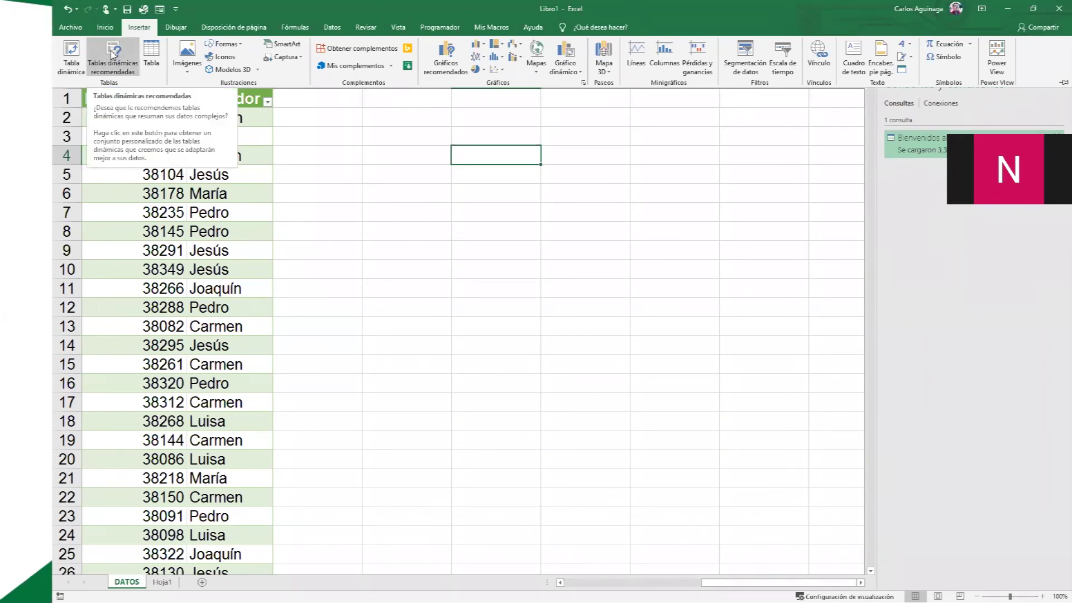
Create a pivot table on a new worksheet using the whole DATOS table from A1 as source
left_click(66, 61)
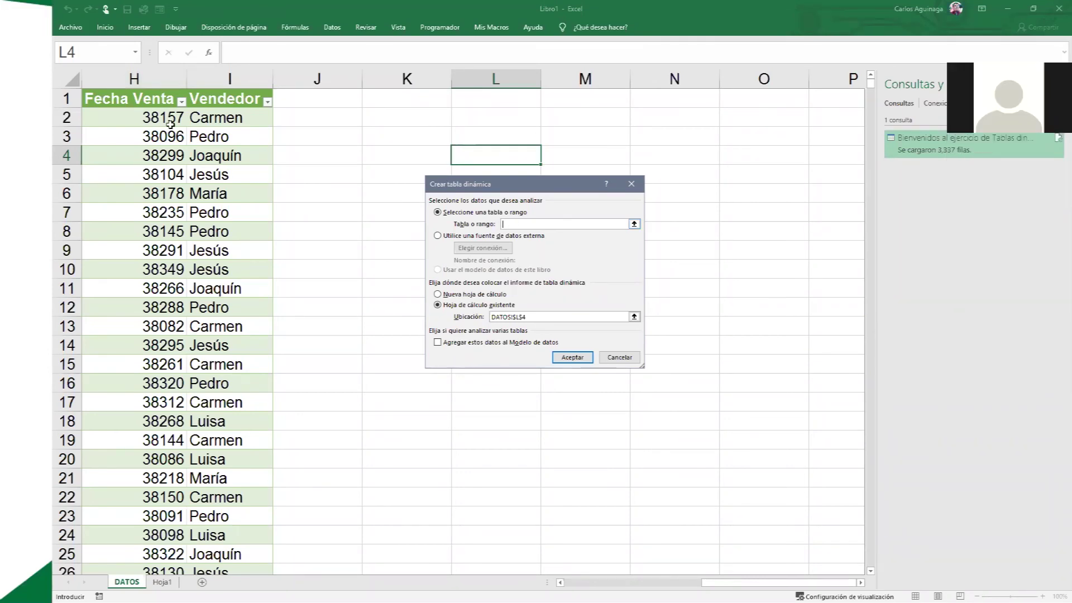
left_click(146, 113)
key("Left")
key("Left")
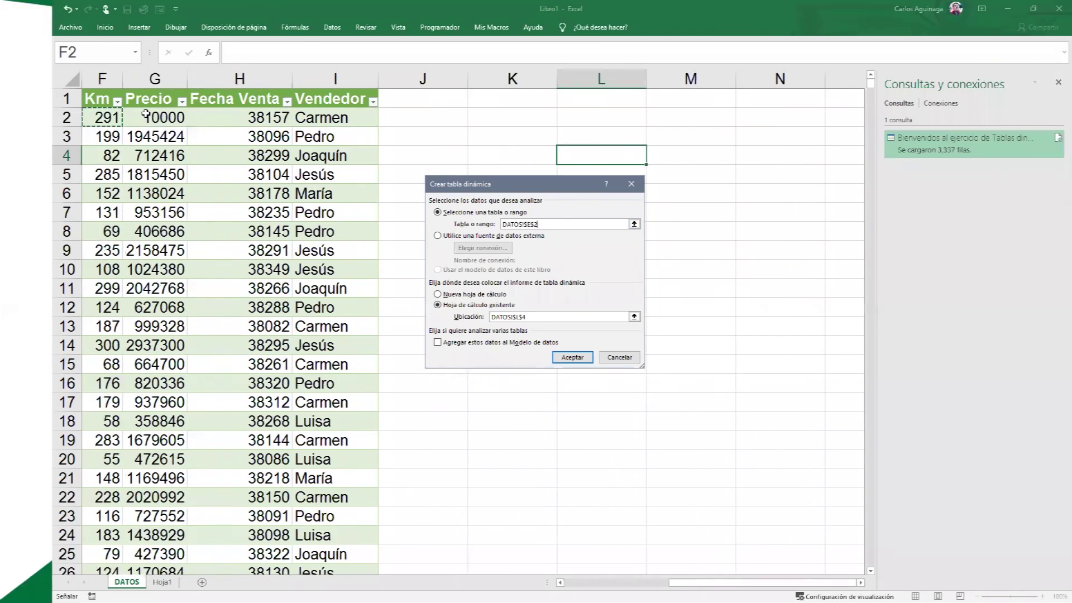
key("Left")
key("Left")
key("Left")
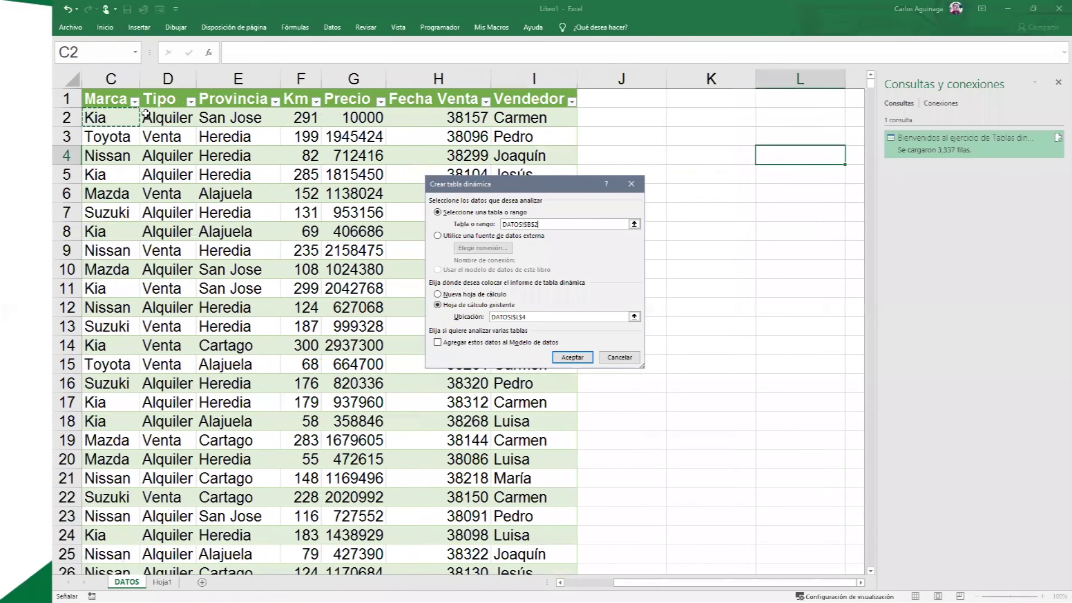
key("Left")
key("Left")
key("Up")
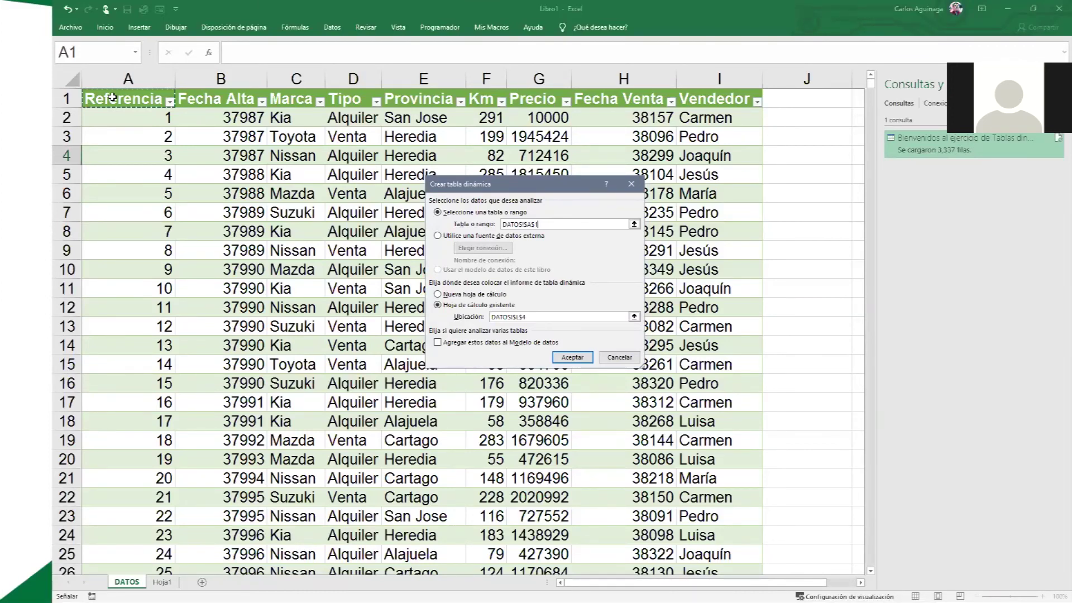
key("ctrl+shift+Right")
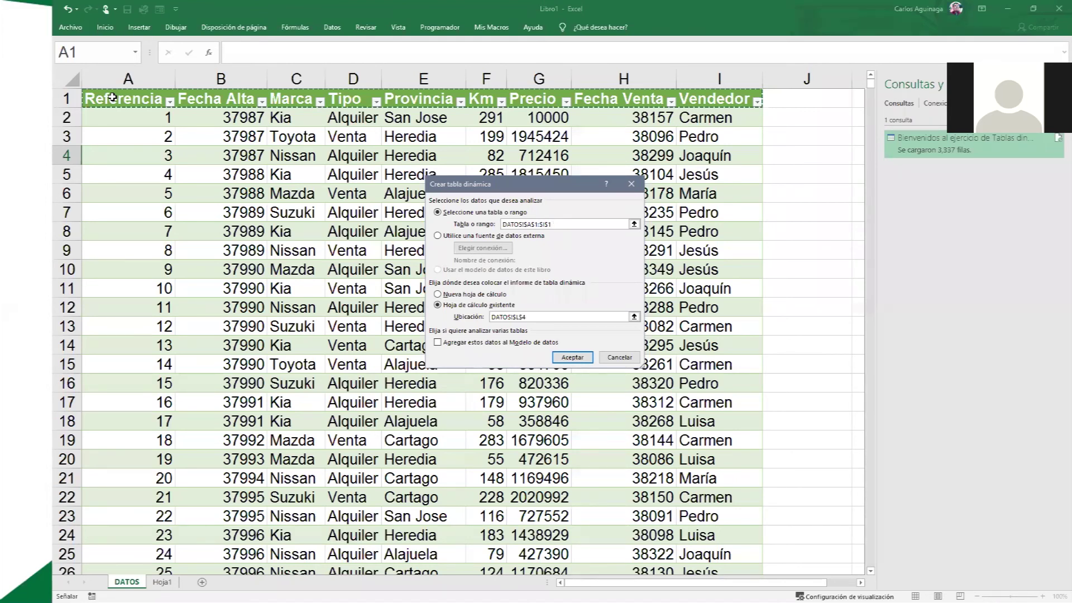
key("ctrl+a")
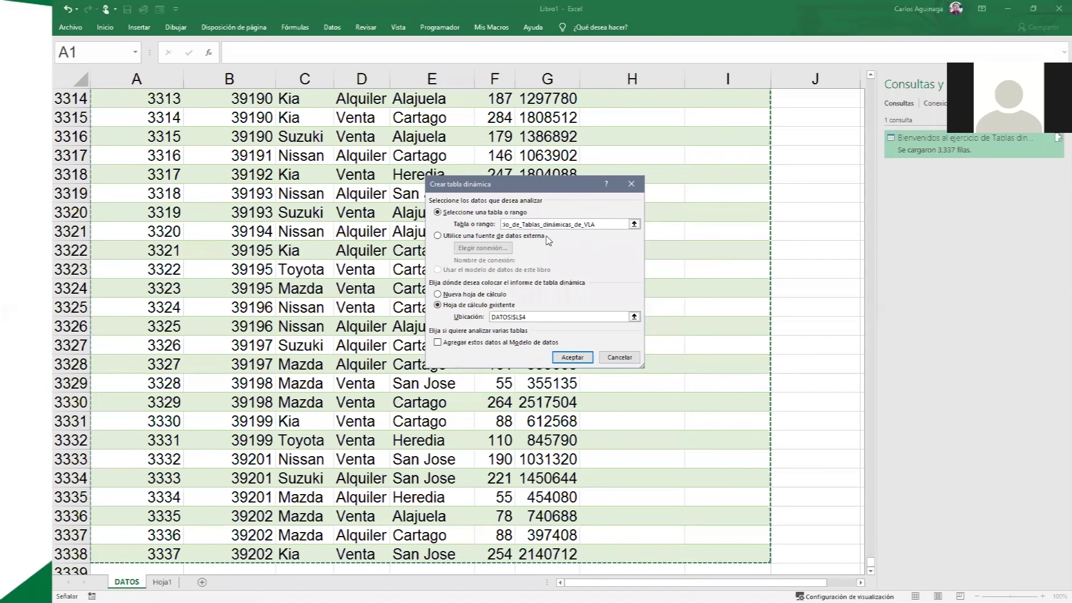
left_click(460, 296)
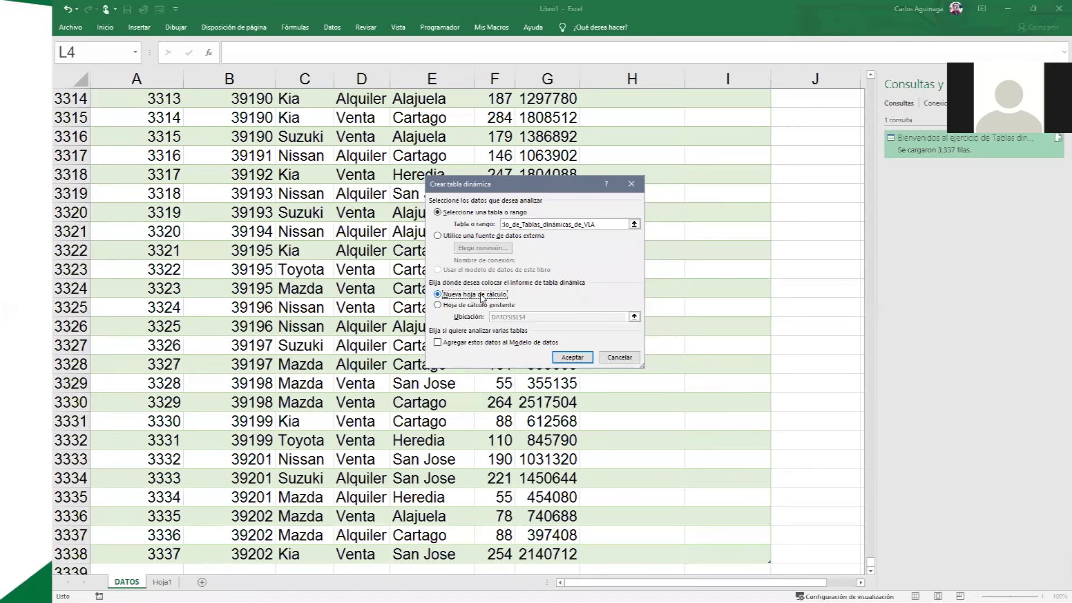
left_click(561, 357)
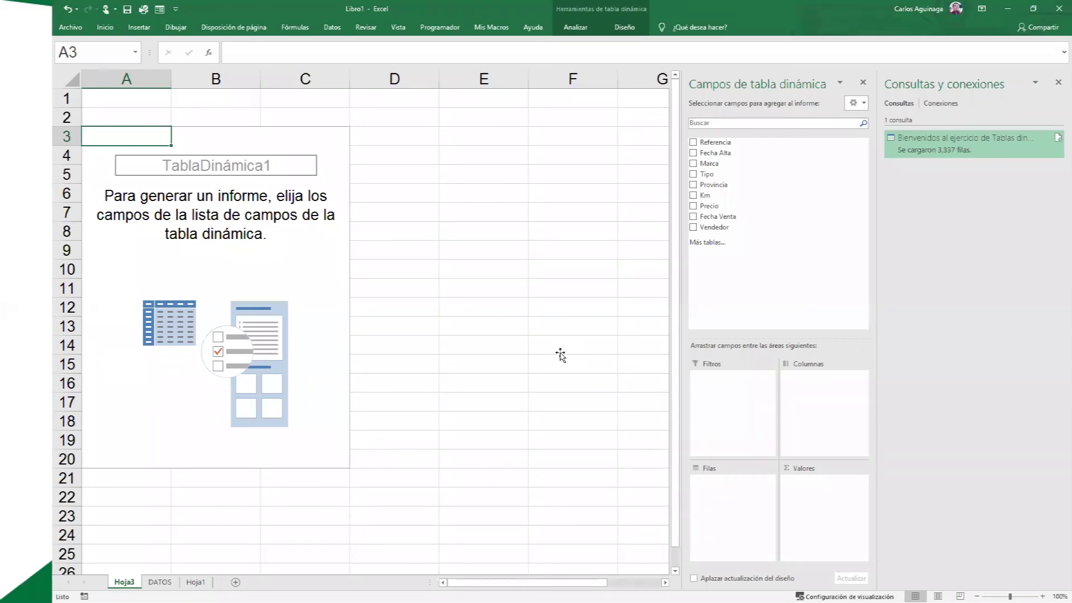
Close the Consultas y conexiones pane beside the new pivot table
left_click(1057, 84)
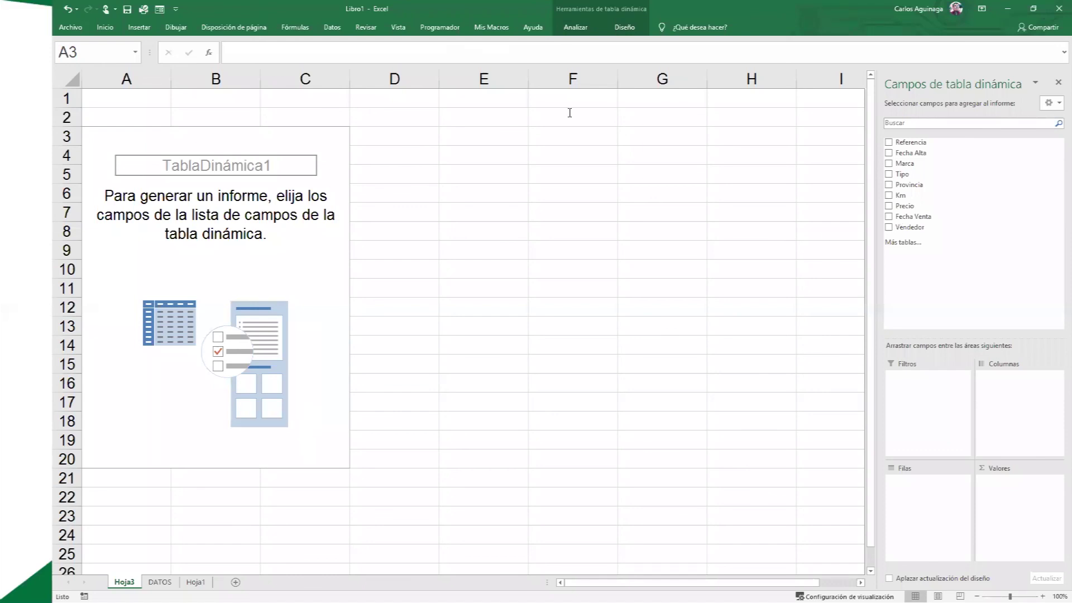
Sketch the pivot layout in red ink, then put Vendedor in the Filas area
left_click_drag(437, 166, 541, 164)
left_click_drag(461, 177, 551, 177)
left_click_drag(463, 198, 556, 190)
left_click_drag(462, 230, 521, 225)
left_click_drag(556, 123, 565, 161)
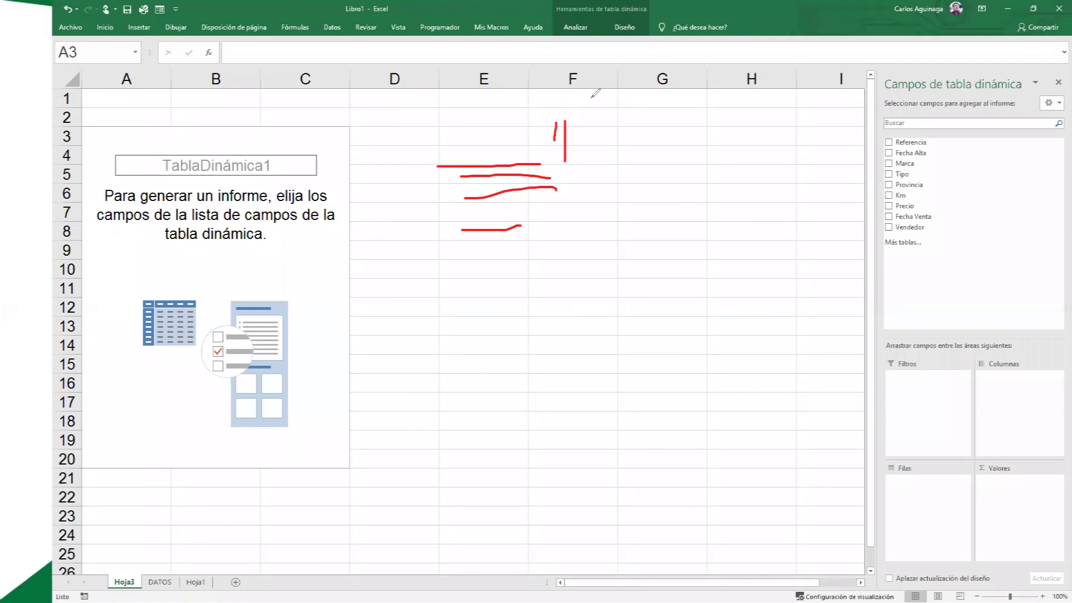
mouse_move(600, 122)
left_mouse_down()
mouse_move(608, 150)
mouse_move(629, 165)
left_mouse_up()
left_click_drag(663, 127, 663, 161)
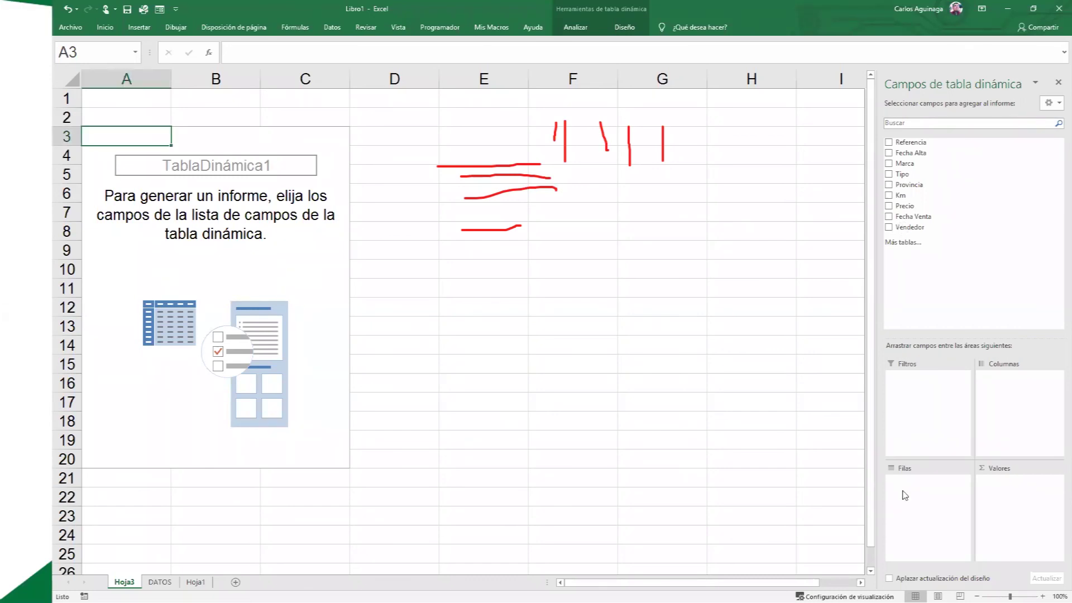
left_click_drag(908, 227, 905, 486)
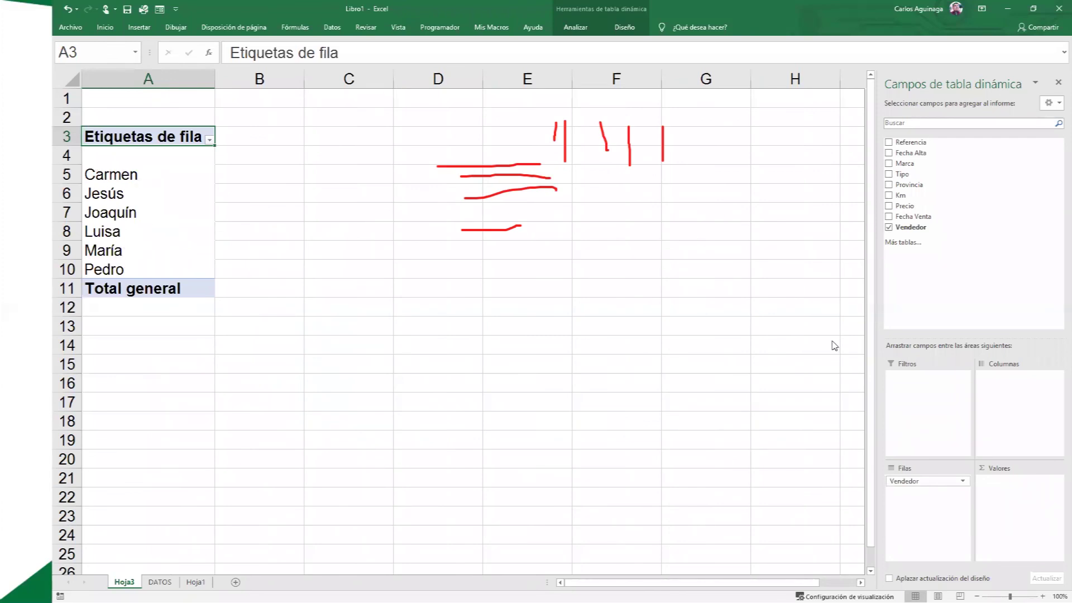
Move Vendedor to Columnas and back to Filas, circle the field list, then erase all ink
left_click_drag(907, 482, 1015, 400)
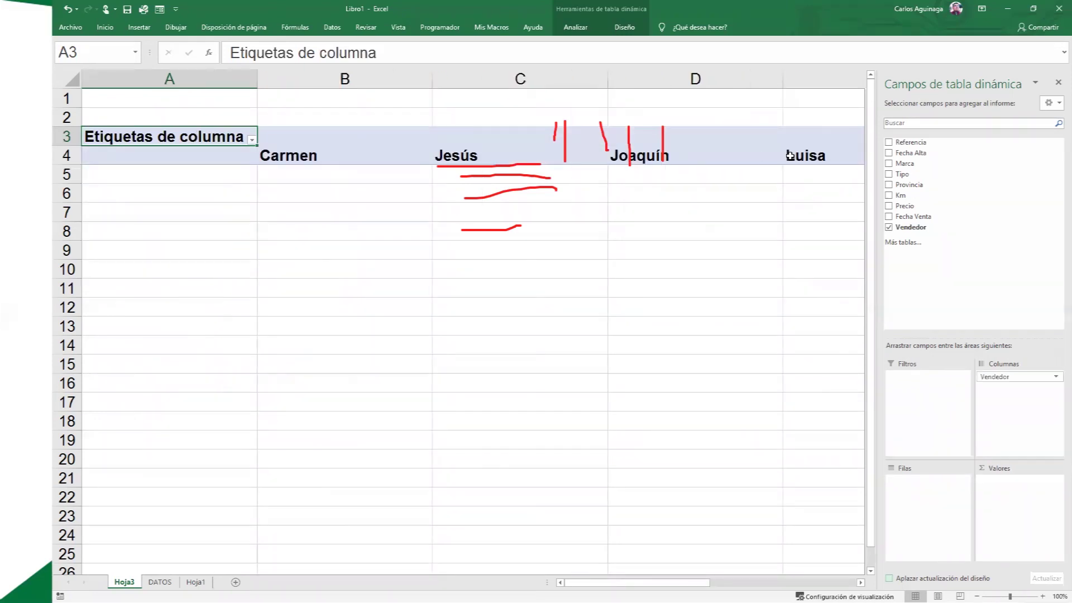
left_click_drag(994, 375, 900, 517)
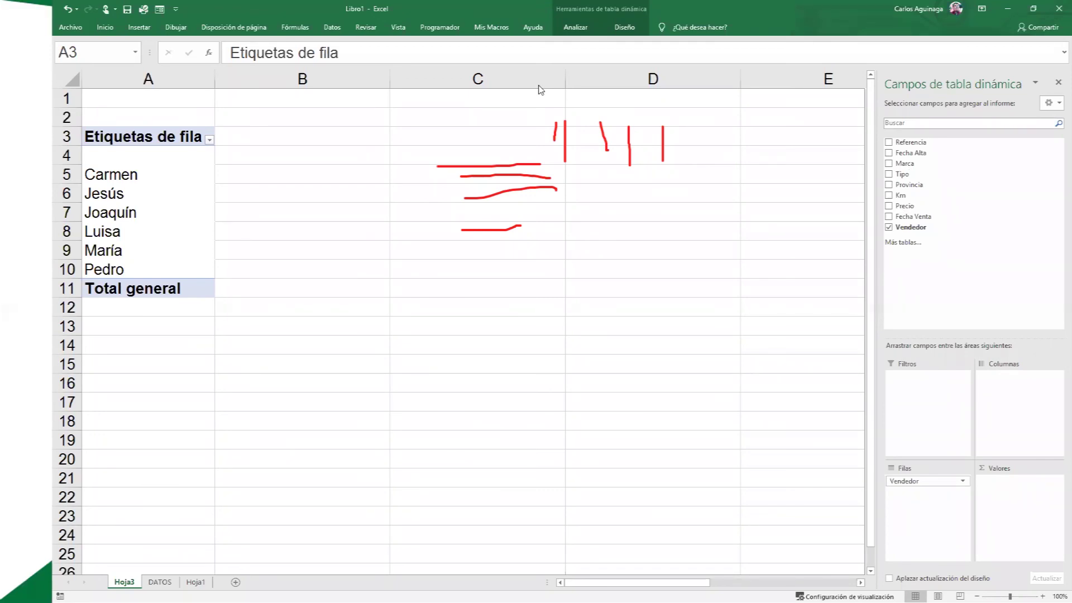
mouse_move(900, 113)
left_mouse_down()
mouse_move(881, 132)
mouse_move(893, 100)
left_mouse_up()
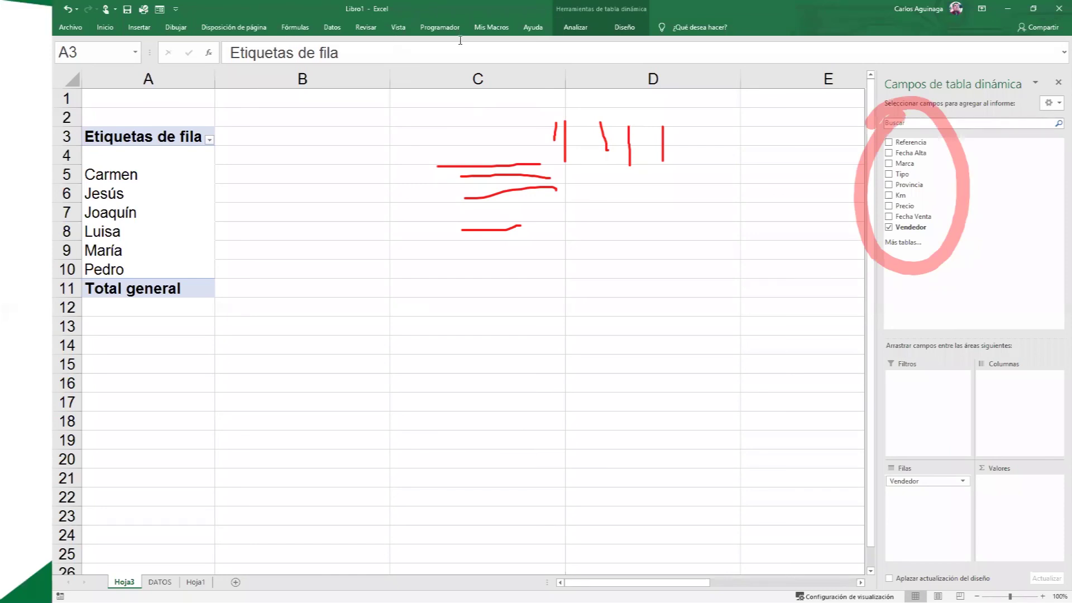
key("e")
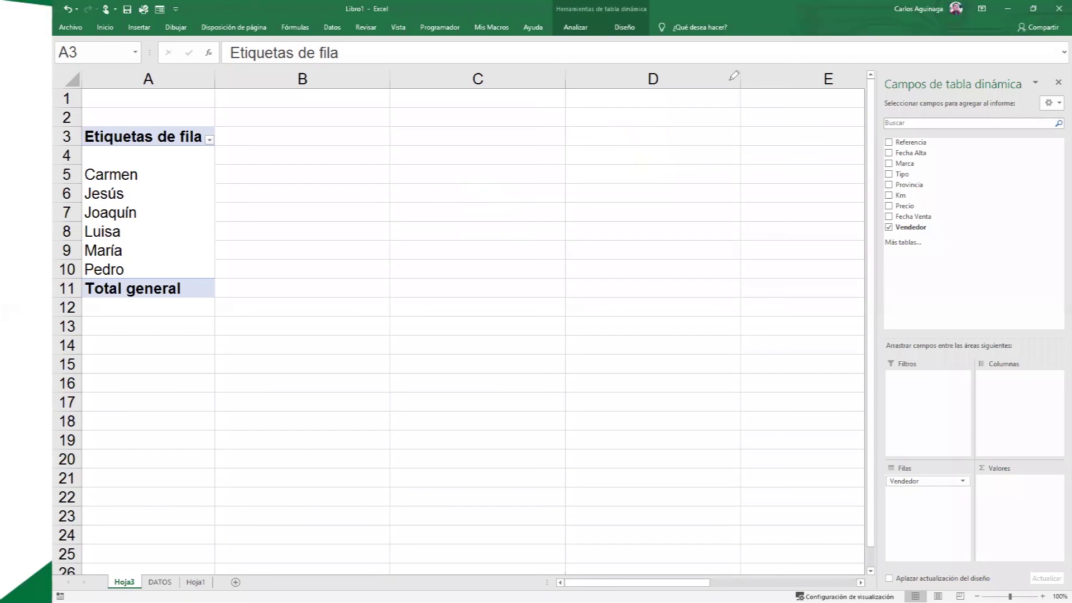
Add Precio to Valores as Suma de Precio and remove it from Columnas
key("Escape")
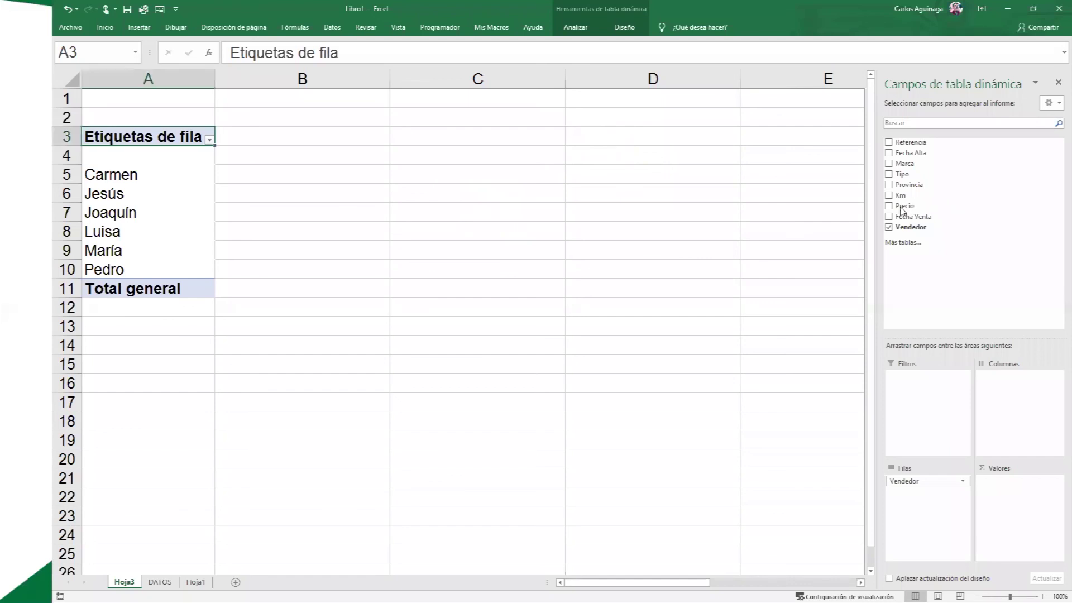
mouse_move(903, 205)
left_mouse_down()
mouse_move(891, 242)
mouse_move(899, 208)
mouse_move(995, 388)
left_mouse_up()
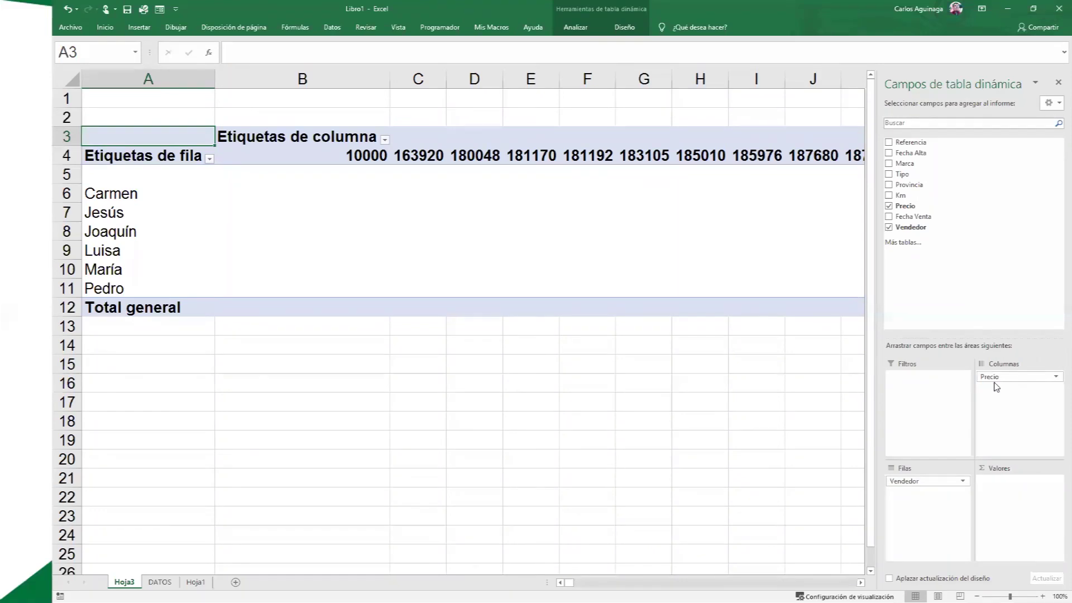
scroll(590, 279, "down", 5, "ctrl")
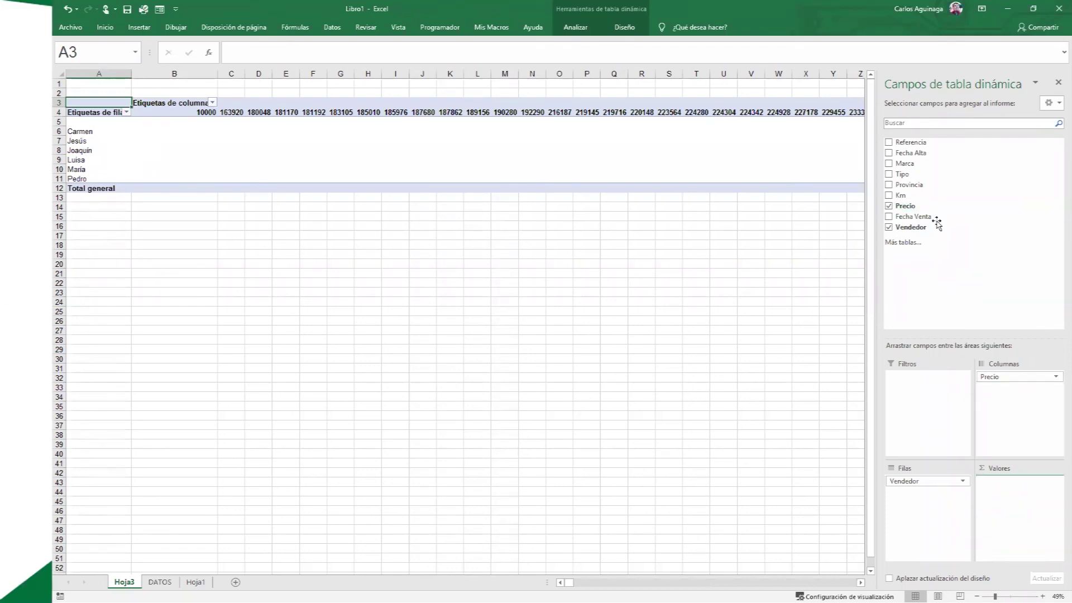
left_click_drag(900, 206, 1008, 491)
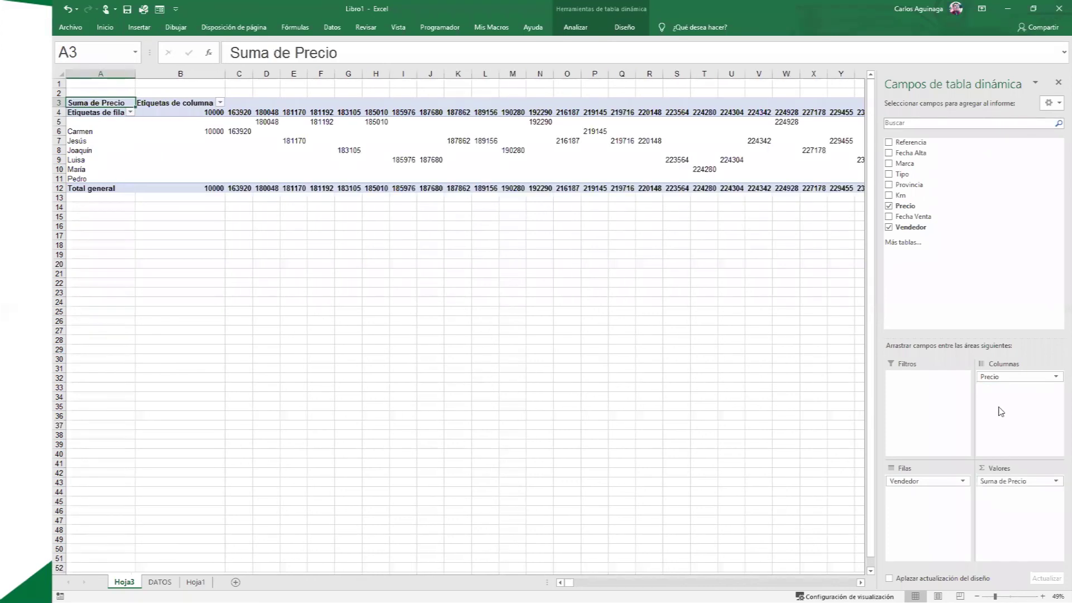
left_click_drag(1005, 377, 967, 286)
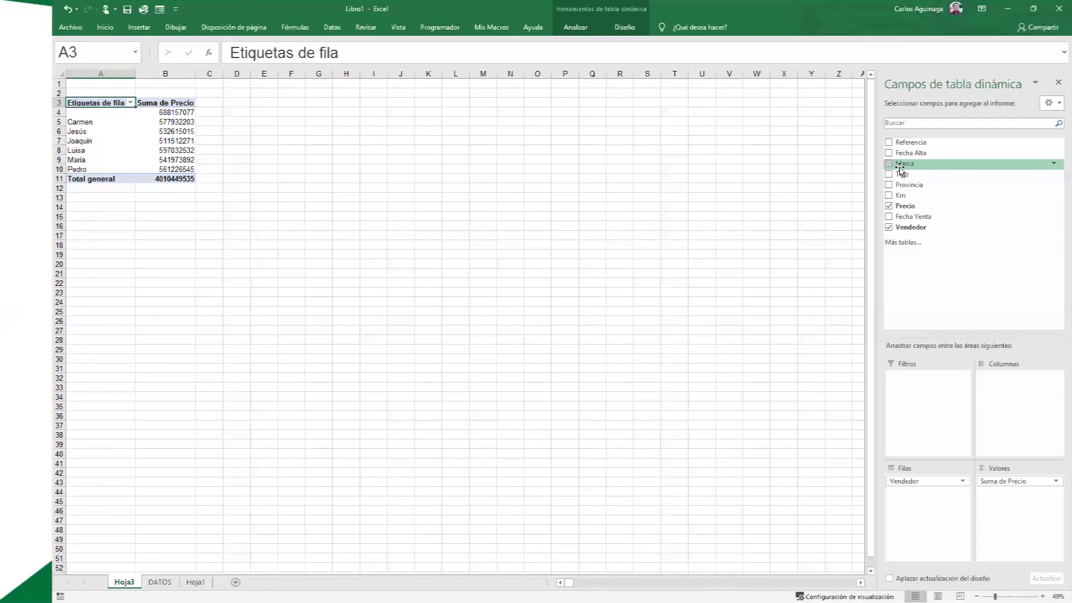
Add Marca to Columnas to split Suma de Precio into Kia, Mazda, Nissan, Suzuki, Toyota; check a vendor's totals
left_click_drag(900, 169, 1012, 384)
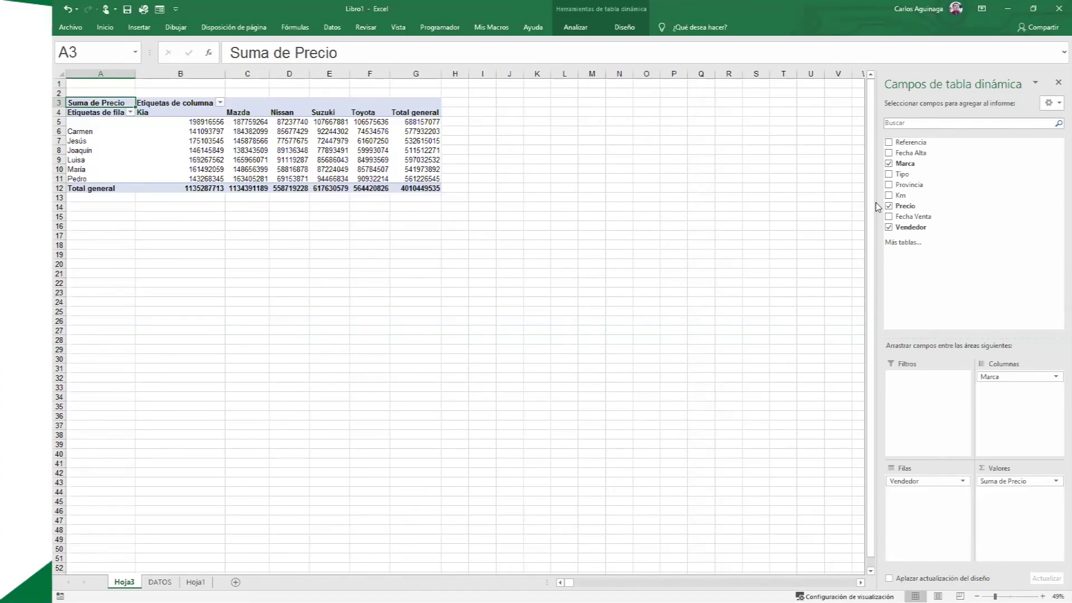
left_click(282, 141)
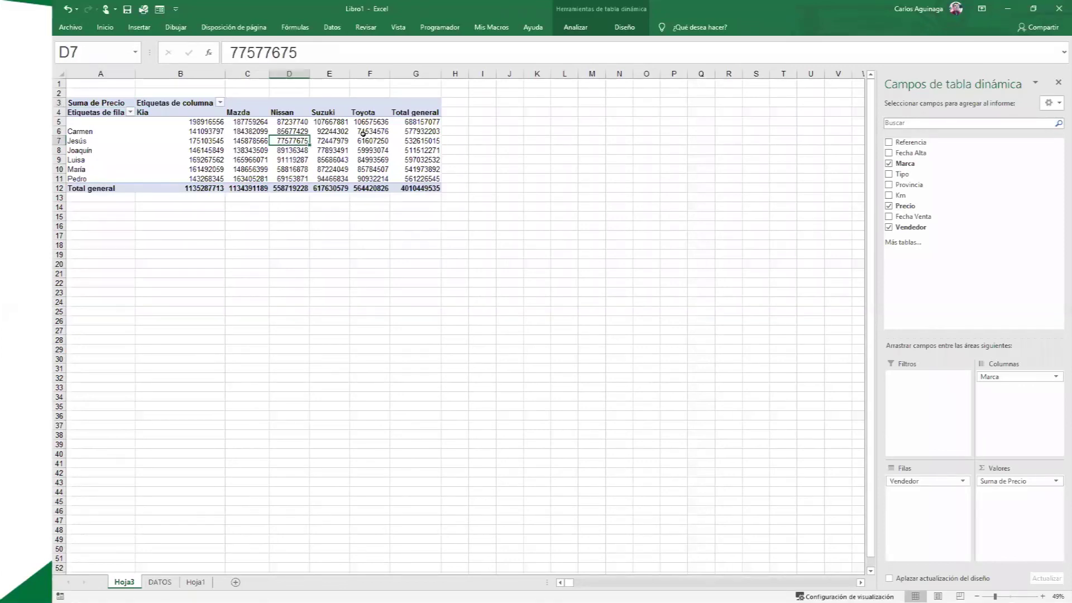
left_click(363, 137)
mouse_move(369, 141)
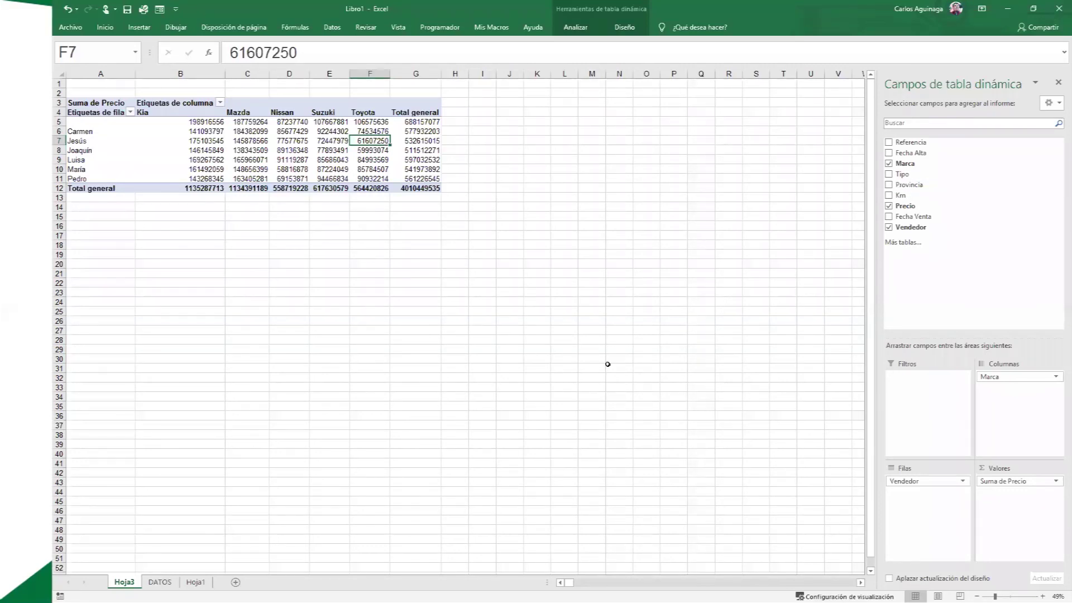
Add Provincia to Filtros, try Alajuela, then filter the pivot to Cartago
left_click_drag(909, 184, 899, 398)
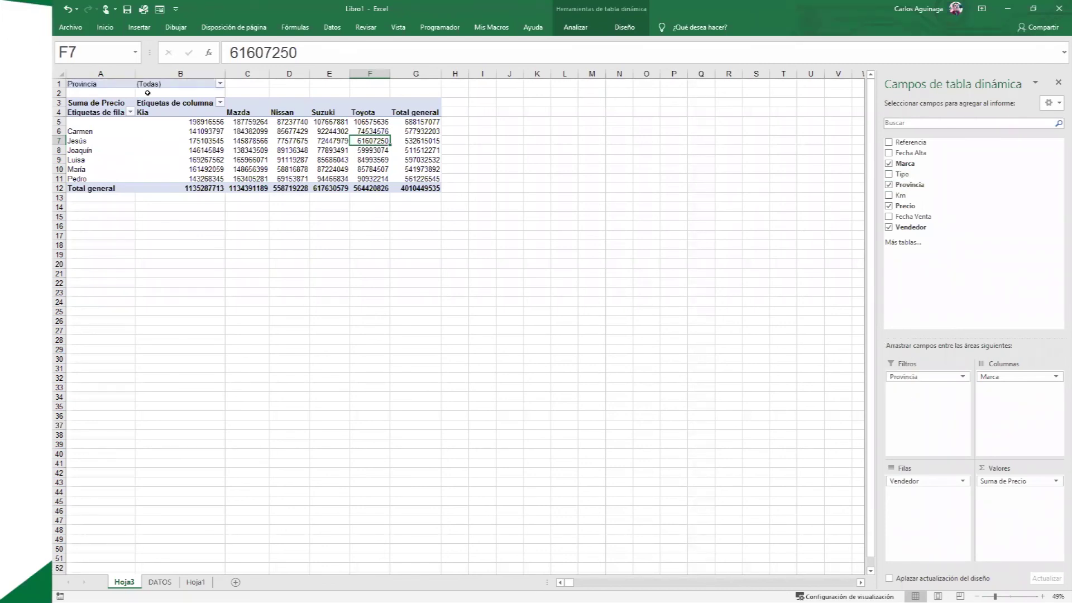
left_click(220, 83)
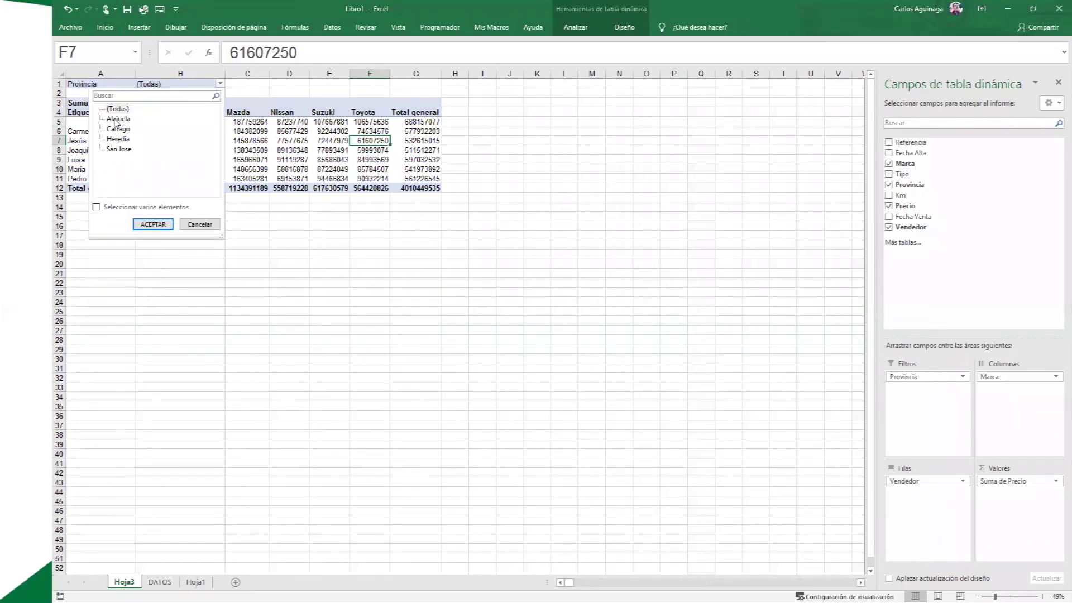
left_click(115, 120)
left_click(153, 223)
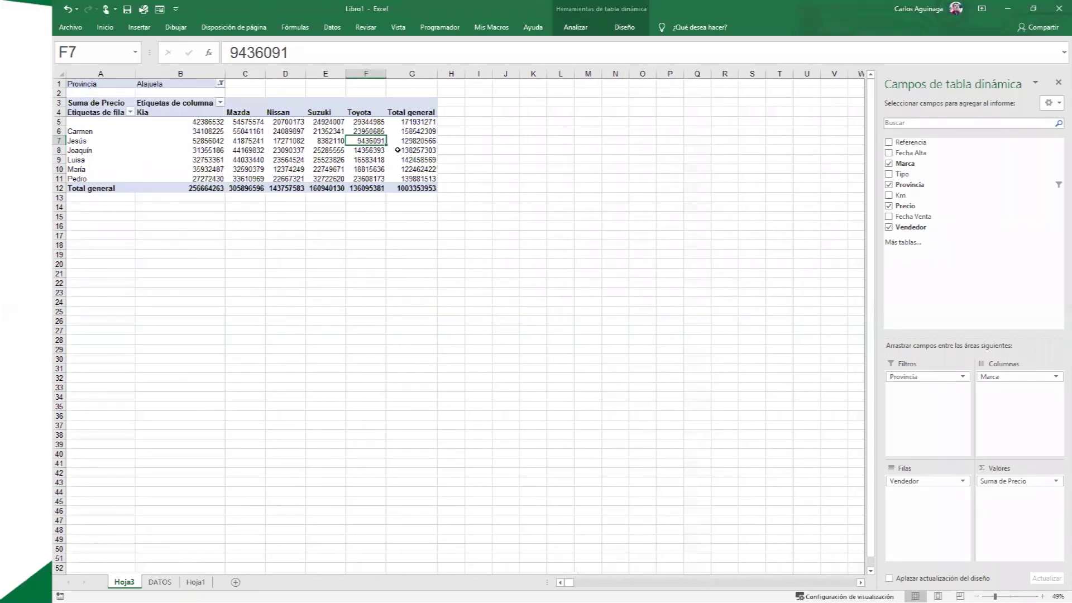
left_click(220, 83)
left_click(118, 129)
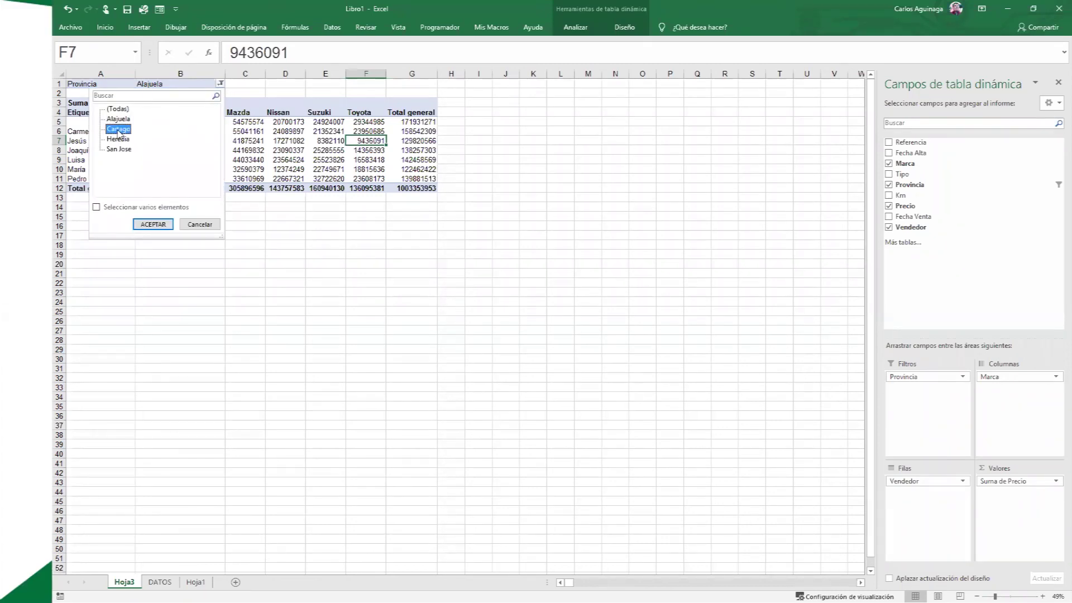
left_click(153, 224)
Inspect the Cartago Total general and the Kia and Suzuki brand totals
left_click_drag(412, 122, 415, 174)
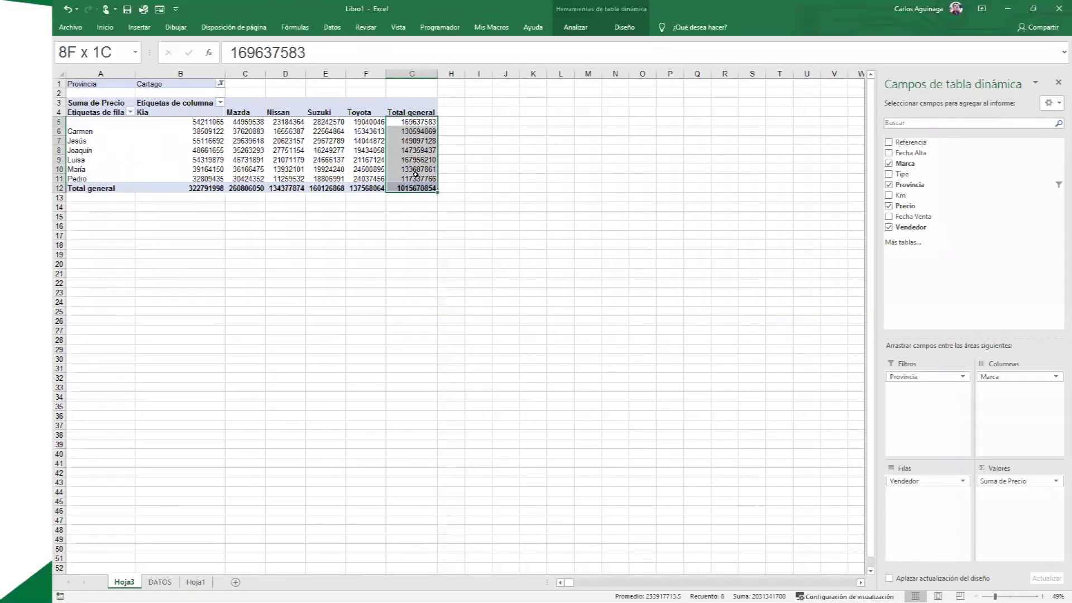
left_click_drag(415, 174, 192, 191)
left_click(201, 189)
mouse_move(245, 189)
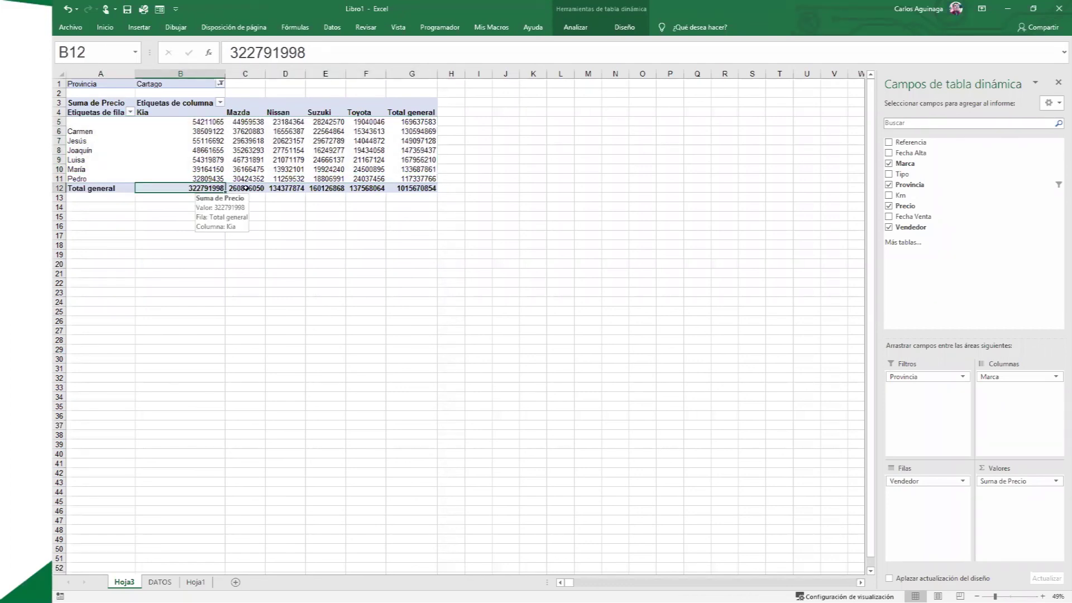
left_click(286, 188)
left_click(329, 189)
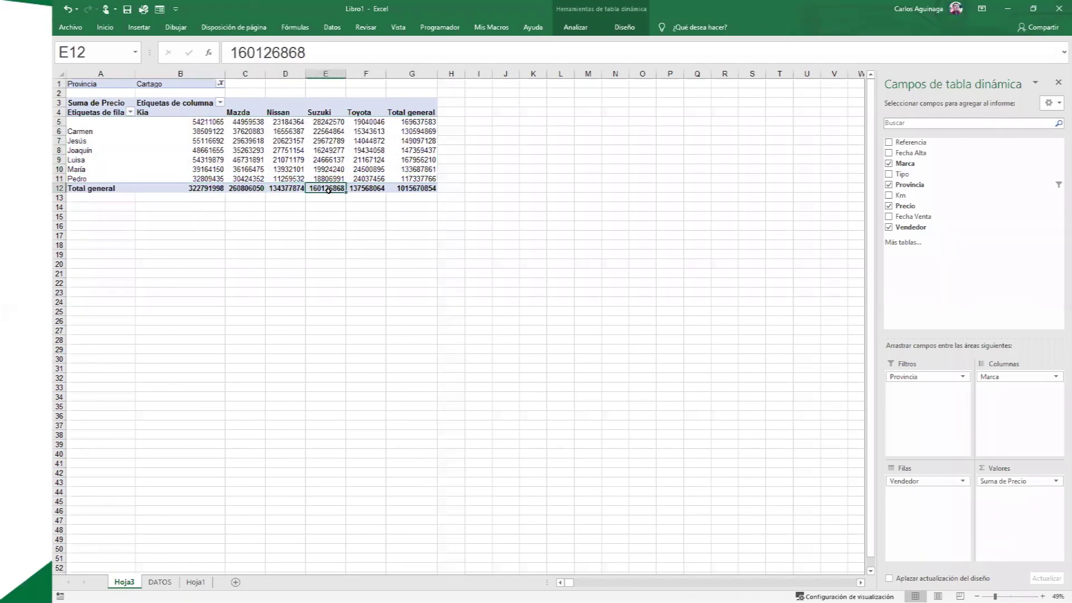
left_click(290, 434)
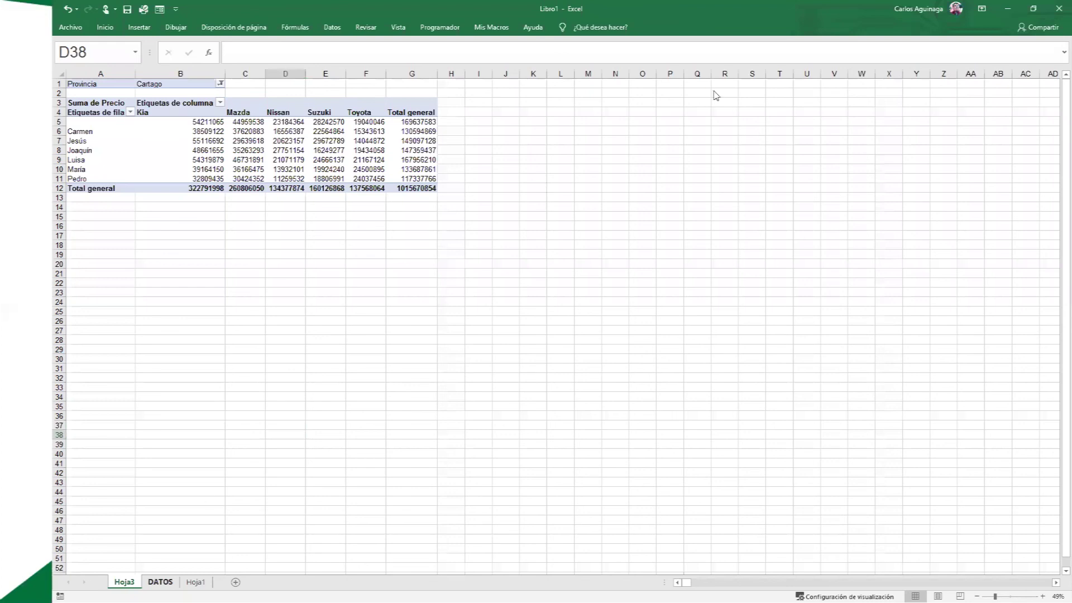
Go to the DATOS sheet and return to the top of the vehicle data table
key("ctrl+Page_Down")
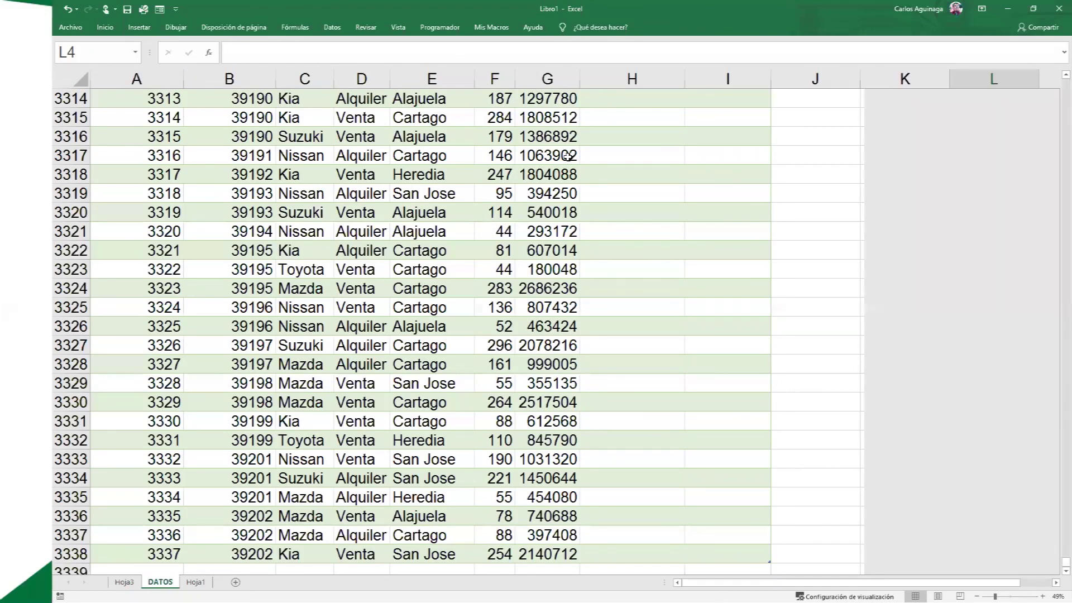
left_click(567, 156)
scroll(568, 156, "up", 15)
scroll(568, 156, "up", 20)
scroll(568, 156, "up", 10)
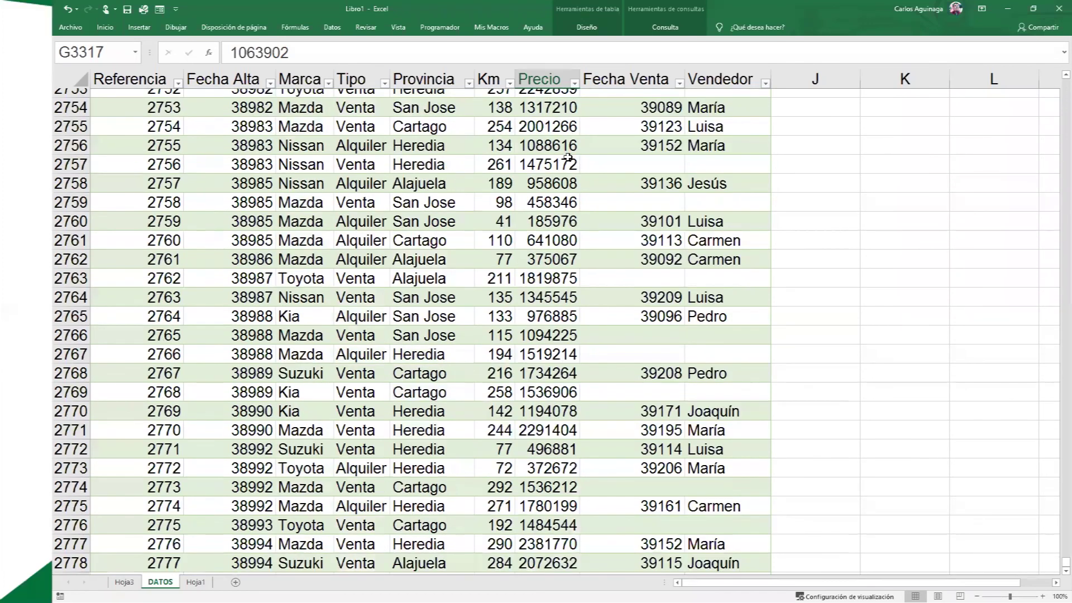
scroll(568, 157, "up", 20)
scroll(568, 157, "up", 20)
key("ctrl+Up")
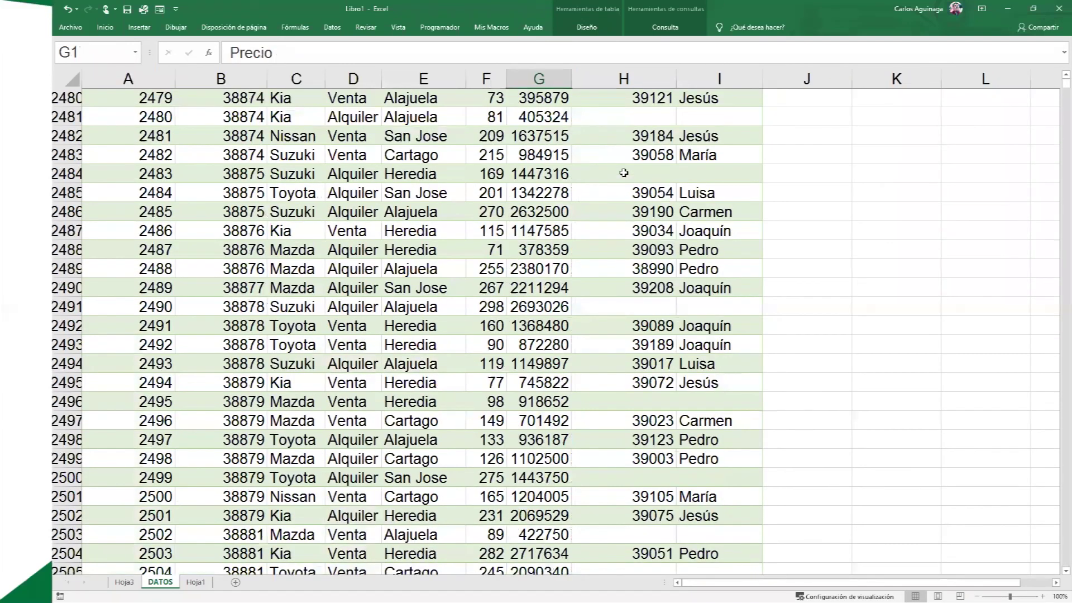
left_click(623, 173)
key("Up")
key("Up")
key("Up")
key("Up")
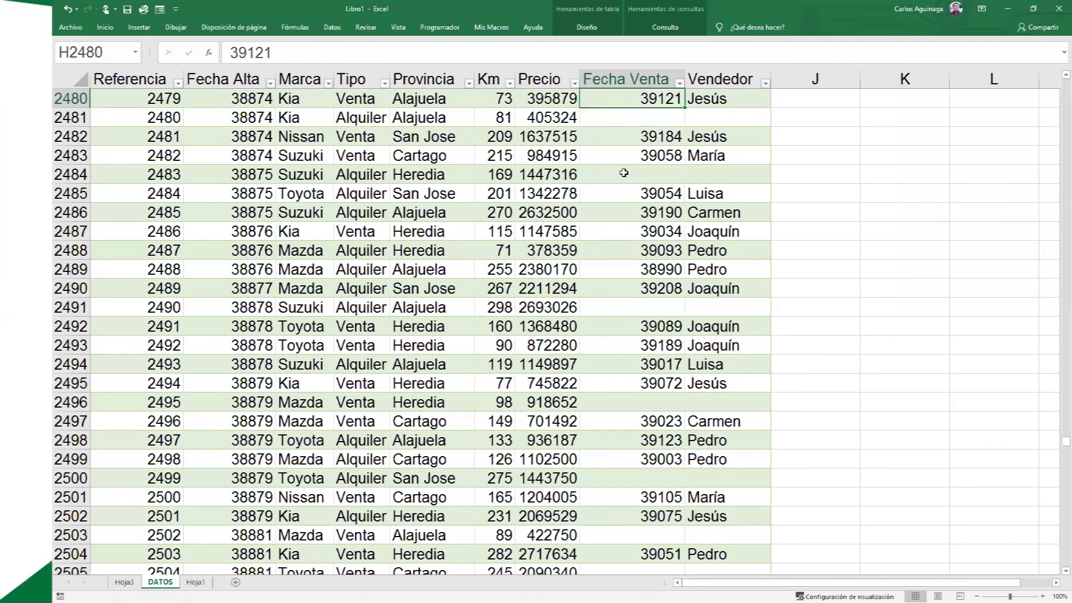
key("Up")
key("Up")
key("Up")
key("Up")
key("Up")
key("Up")
key("shift+Up")
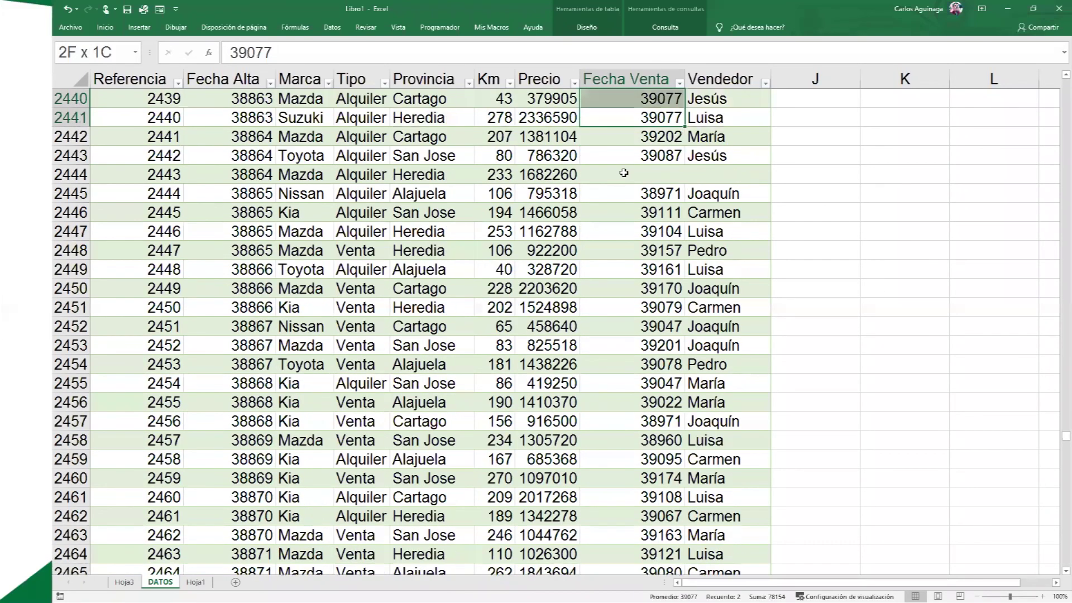
key("shift+Up")
key("shift+Up")
key("shift+Up")
key("shift+Up")
key("shift+Up")
key("shift+Up")
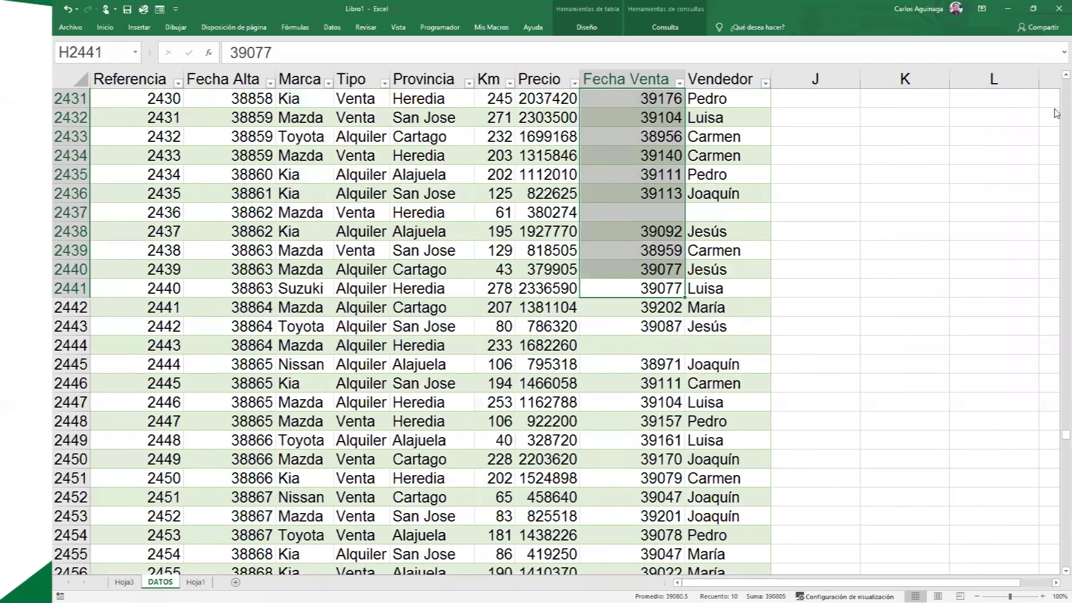
left_click(1065, 428)
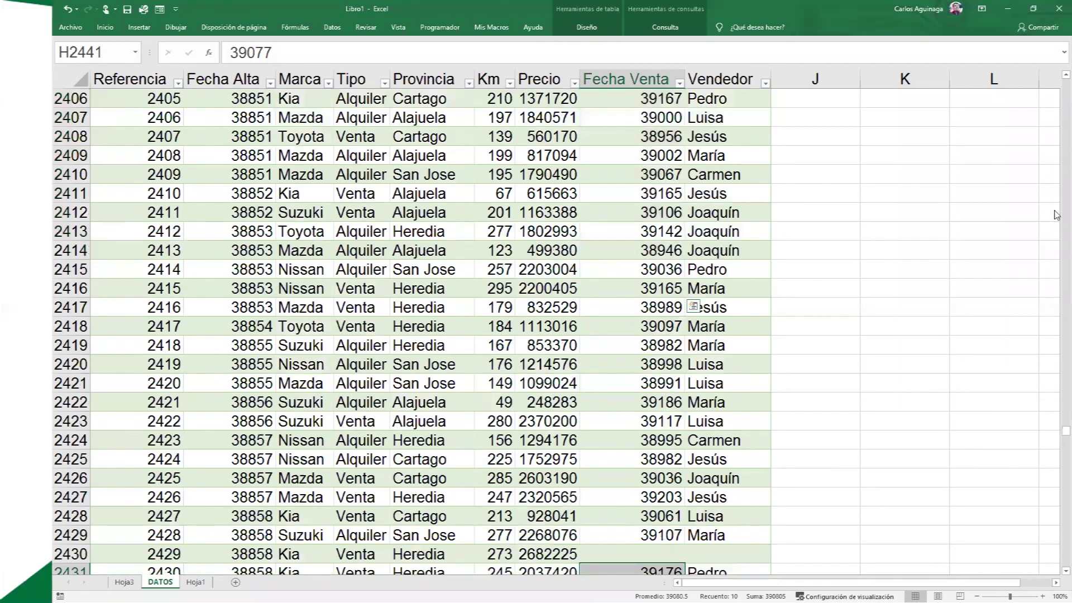
scroll(1057, 135, "up", 20)
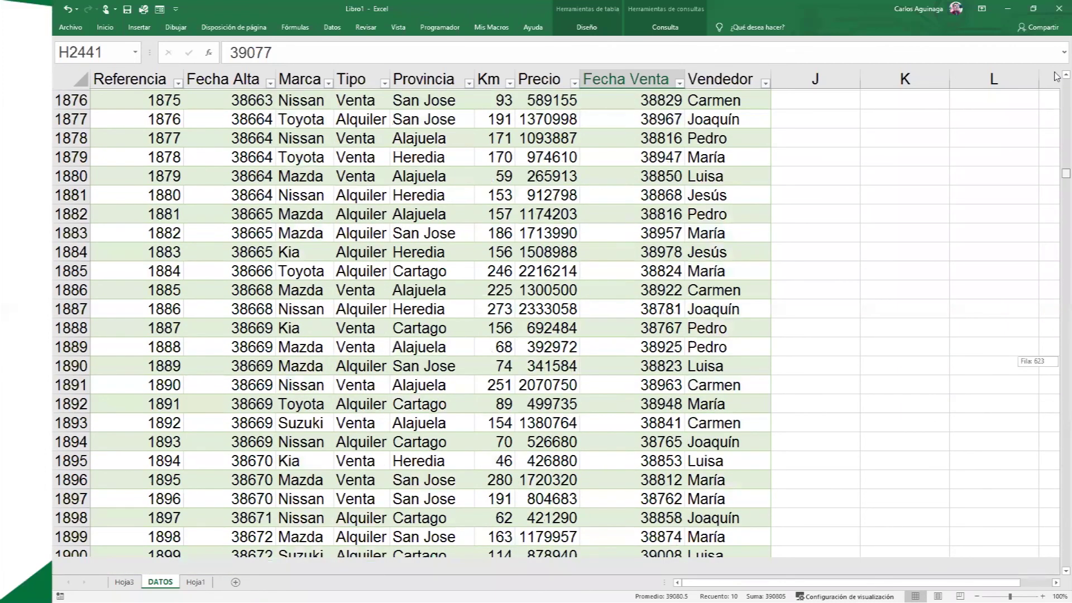
left_click_drag(1056, 84, 1057, 51)
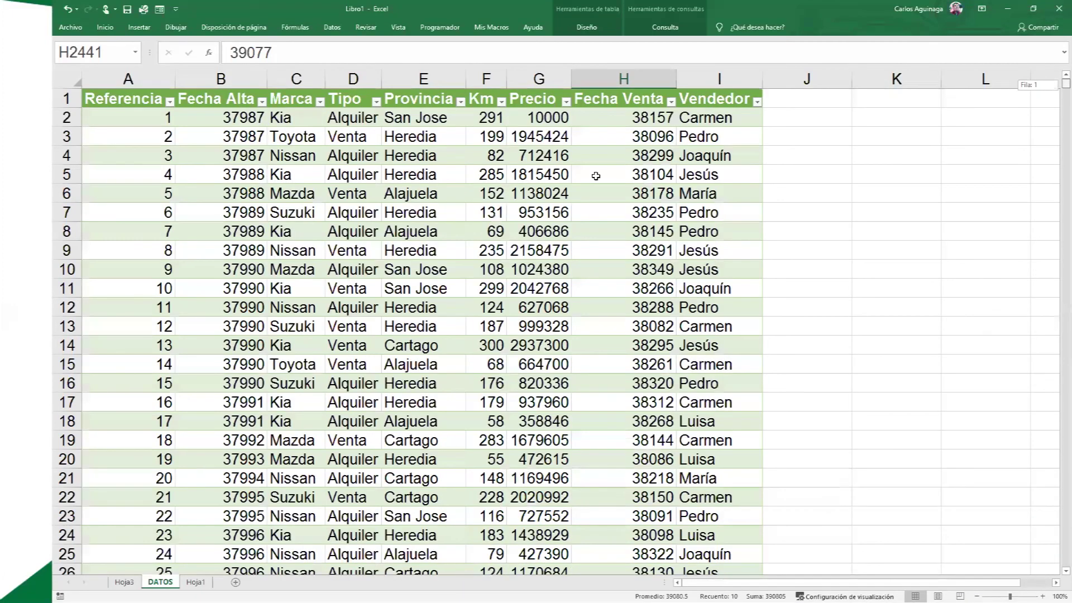
left_click(596, 176)
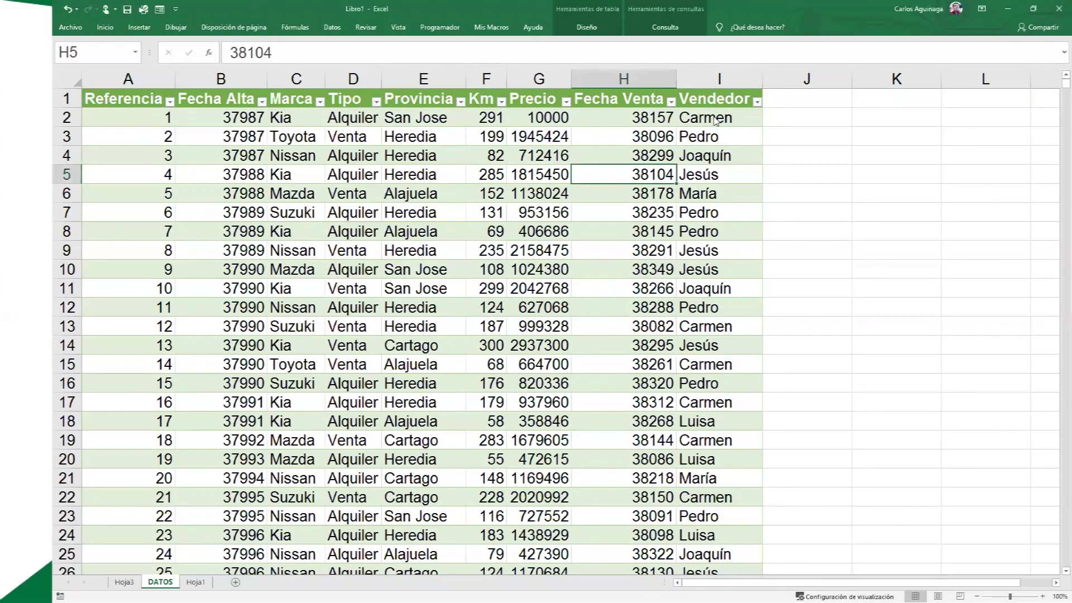
Refresh the table's source query with Actualizar on the Consulta tab
left_click(685, 118)
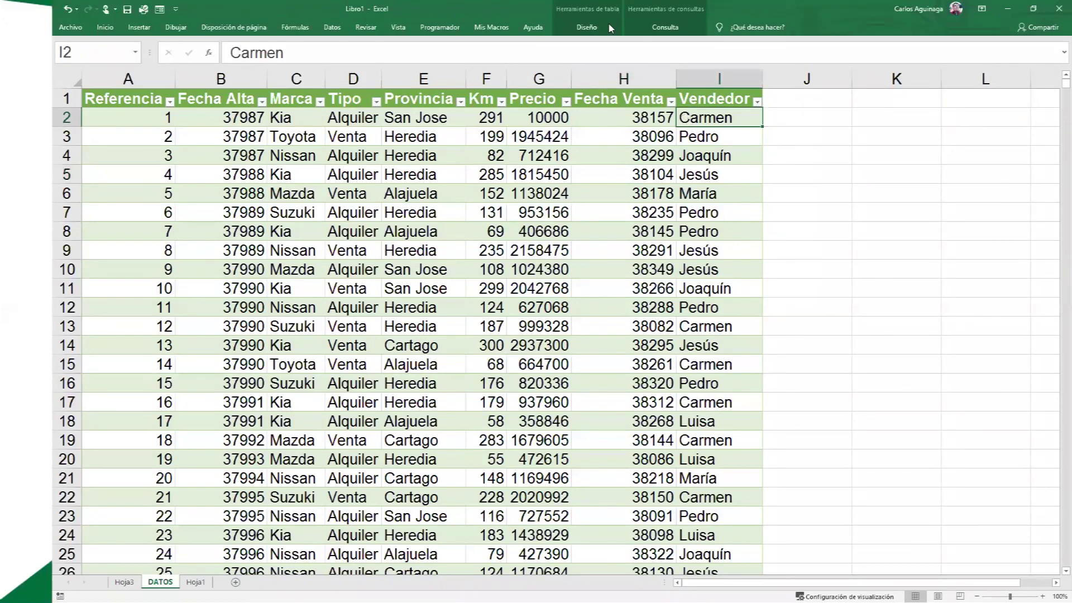
left_click(586, 26)
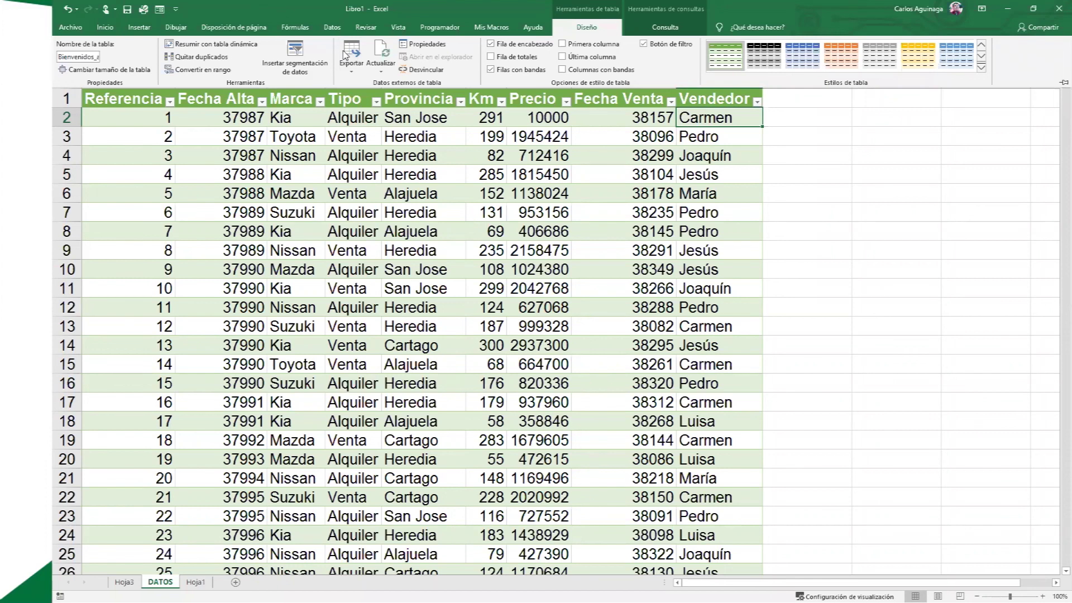
left_click(587, 27)
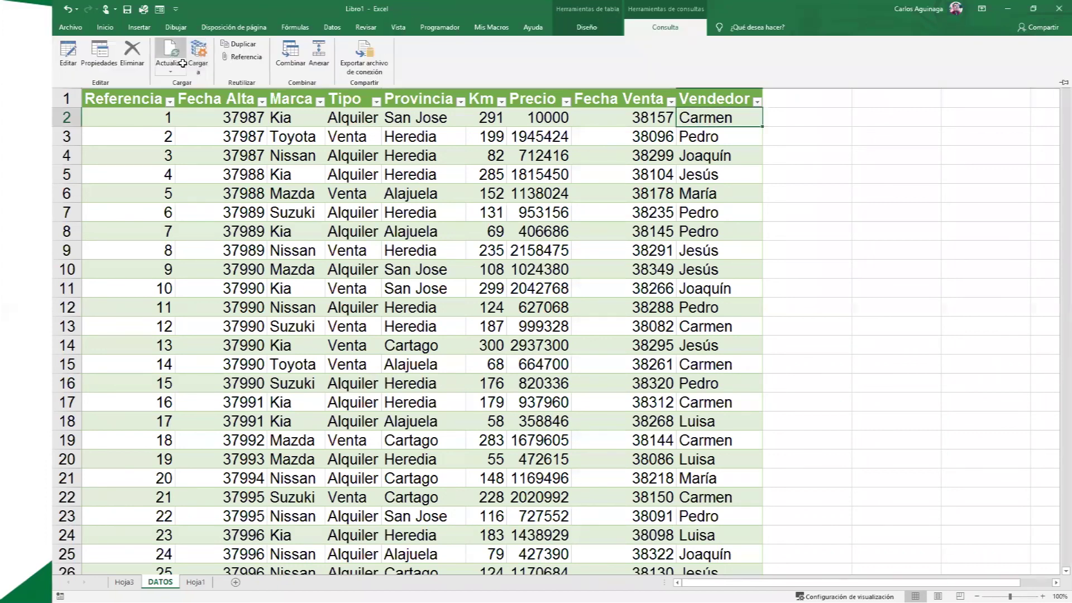
left_click(182, 63)
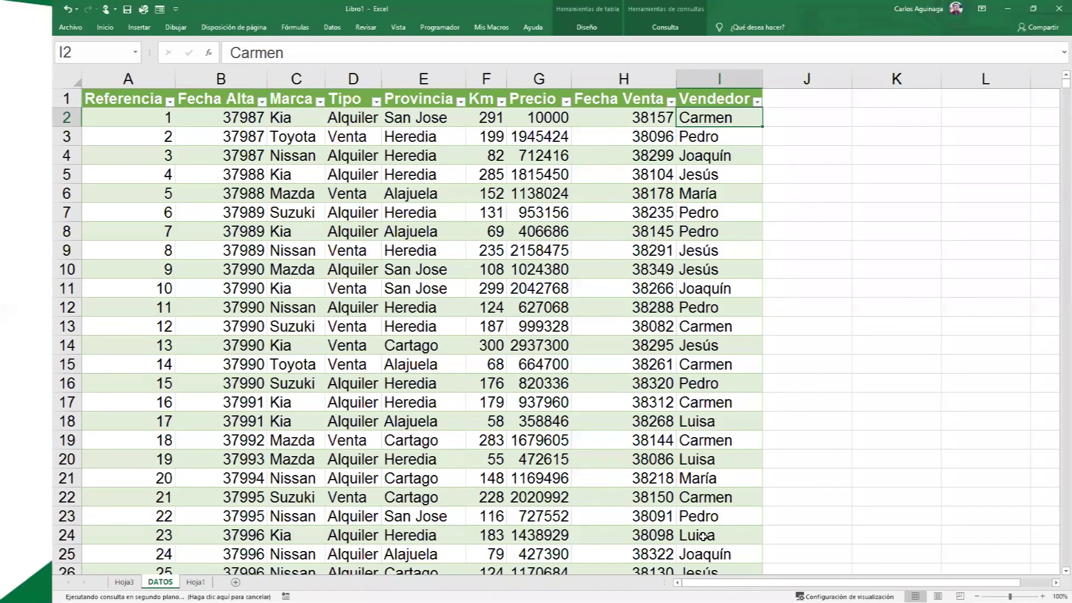